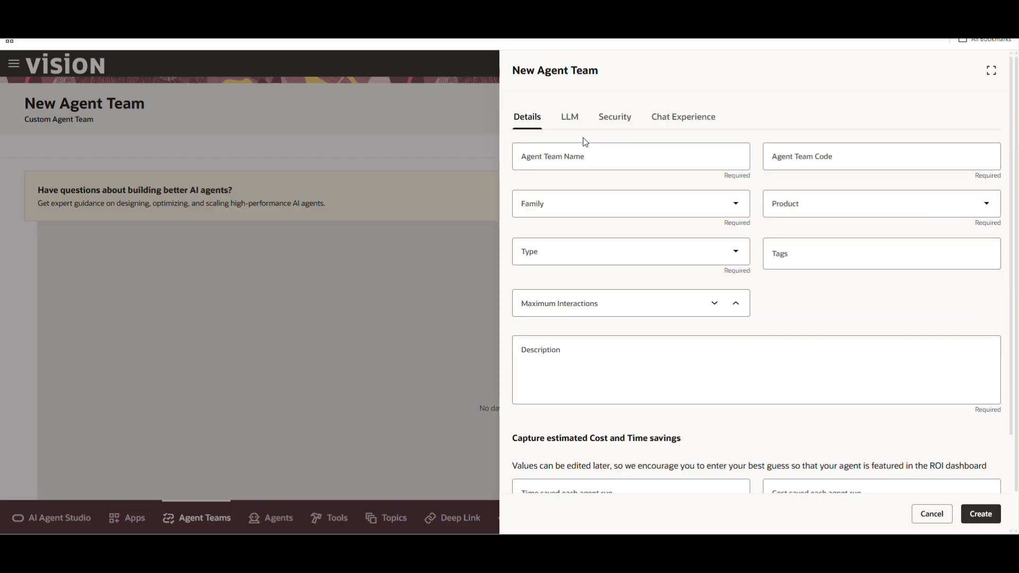
- Name the new agent team "Data node Agent 1"
{"action": "left_click", "coordinate": [582, 158]}
{"action": "type", "text": "Dat node"}
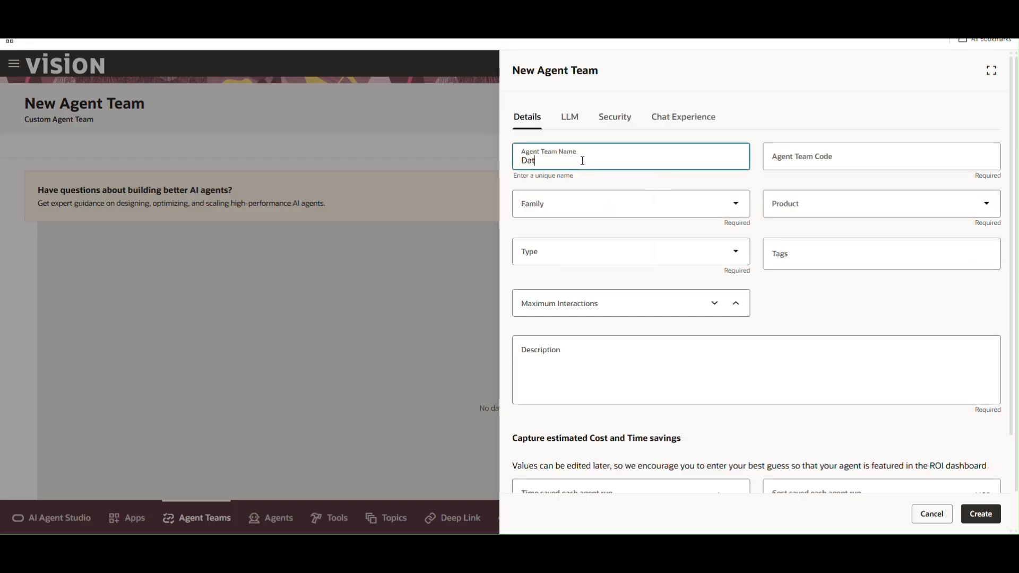
{"action": "left_click", "coordinate": [537, 160]}
{"action": "type", "text": "a"}
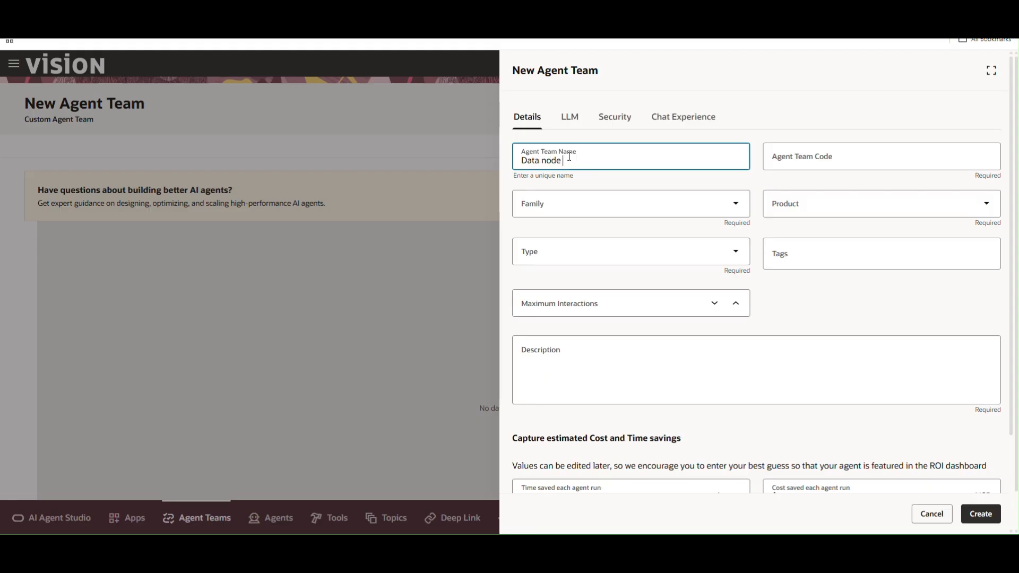
{"action": "type", "text": "Agent 1"}
- Set the agent team's family to FIN, product to Other and type to Workflow
{"action": "left_click", "coordinate": [606, 199]}
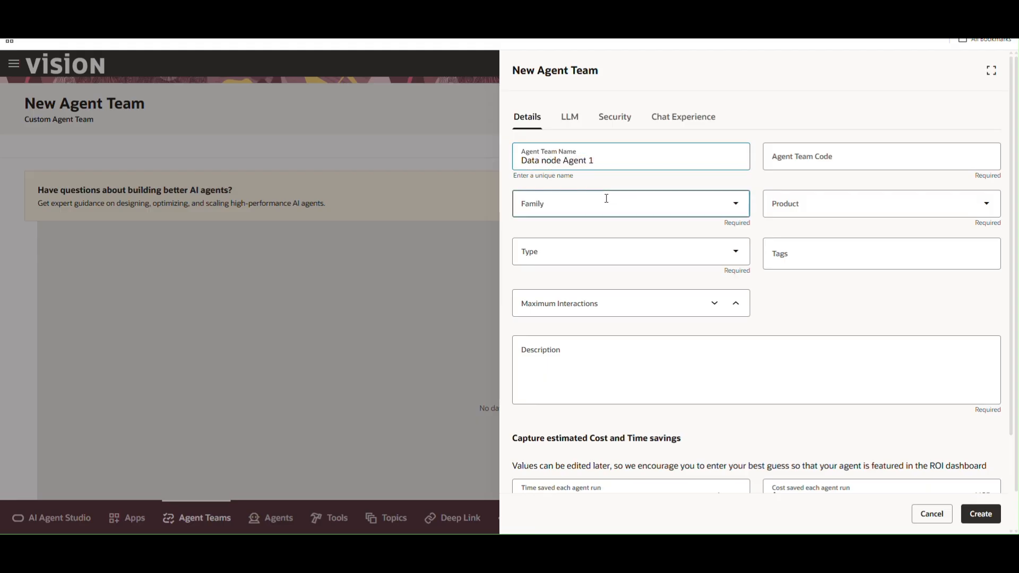
{"action": "left_click", "coordinate": [542, 293]}
{"action": "left_click", "coordinate": [821, 209]}
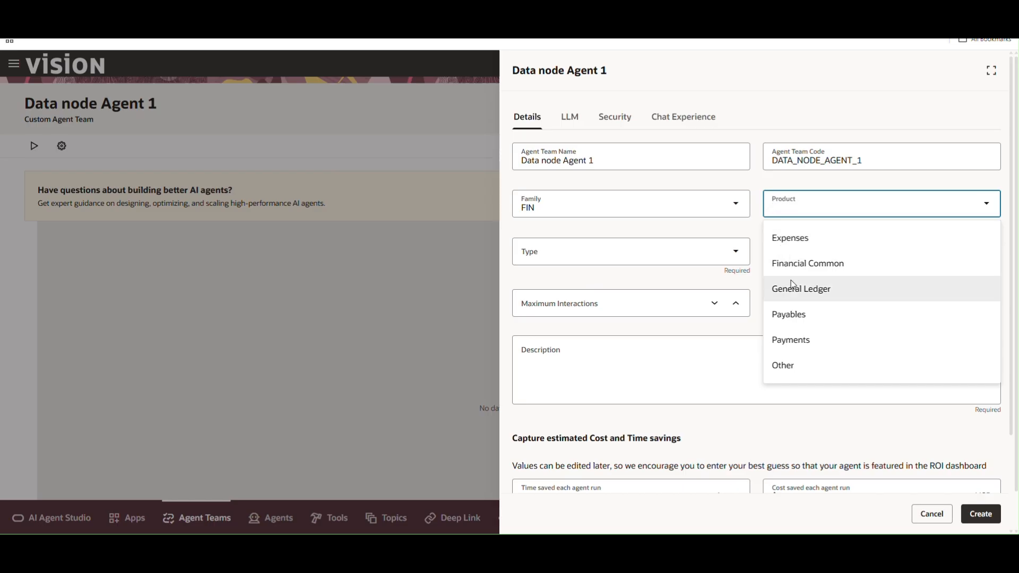
{"action": "left_click", "coordinate": [796, 314]}
{"action": "left_click", "coordinate": [805, 215]}
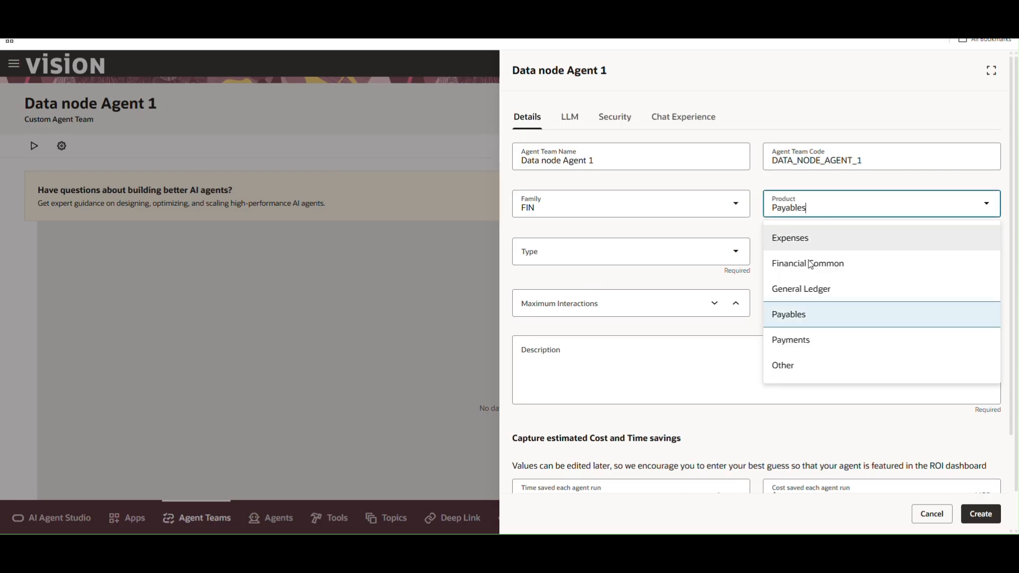
{"action": "left_click", "coordinate": [782, 366]}
{"action": "left_click", "coordinate": [632, 257]}
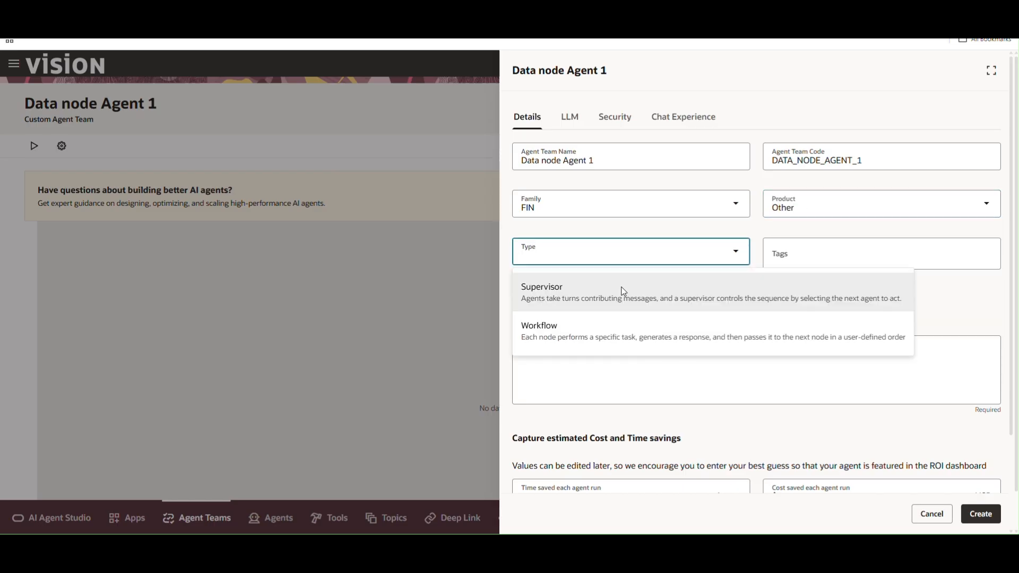
{"action": "left_click", "coordinate": [580, 332]}
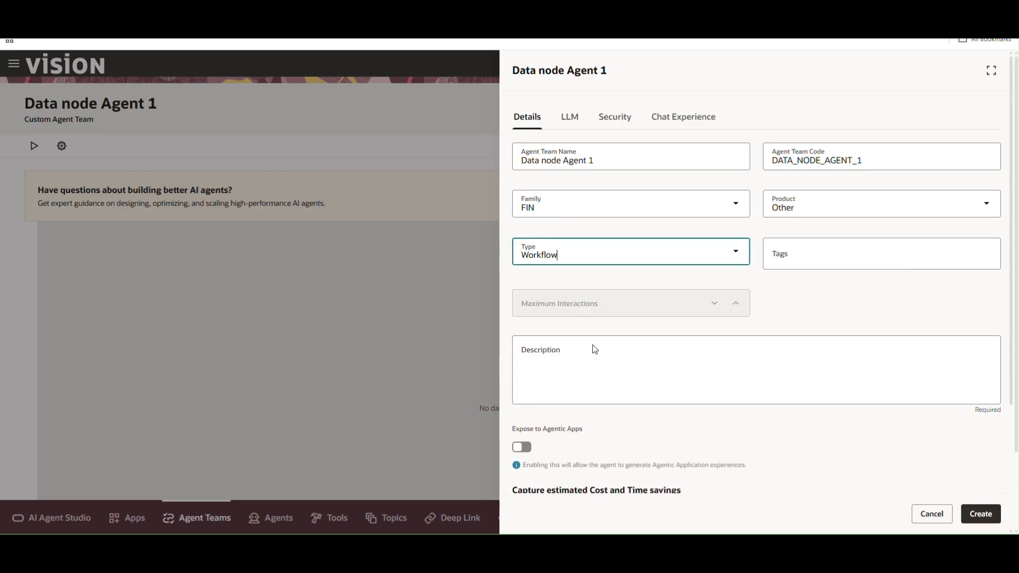
- Enter the description "This is data node agent to perform specific task" and create the agent team with the default LLM
{"action": "left_click", "coordinate": [595, 357]}
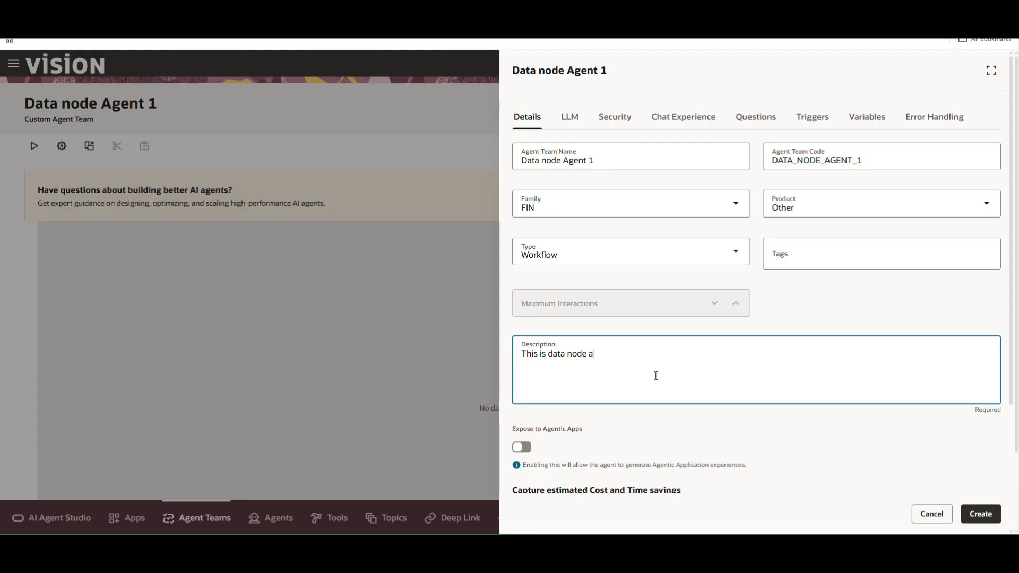
{"action": "type", "text": "This is data node agent to perfomr"}
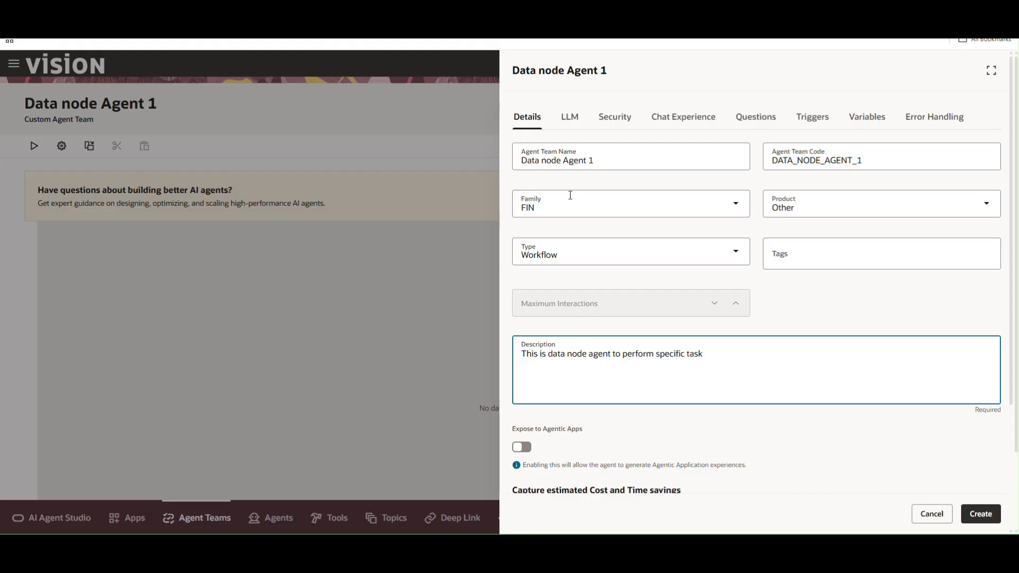
{"action": "left_click", "coordinate": [569, 123]}
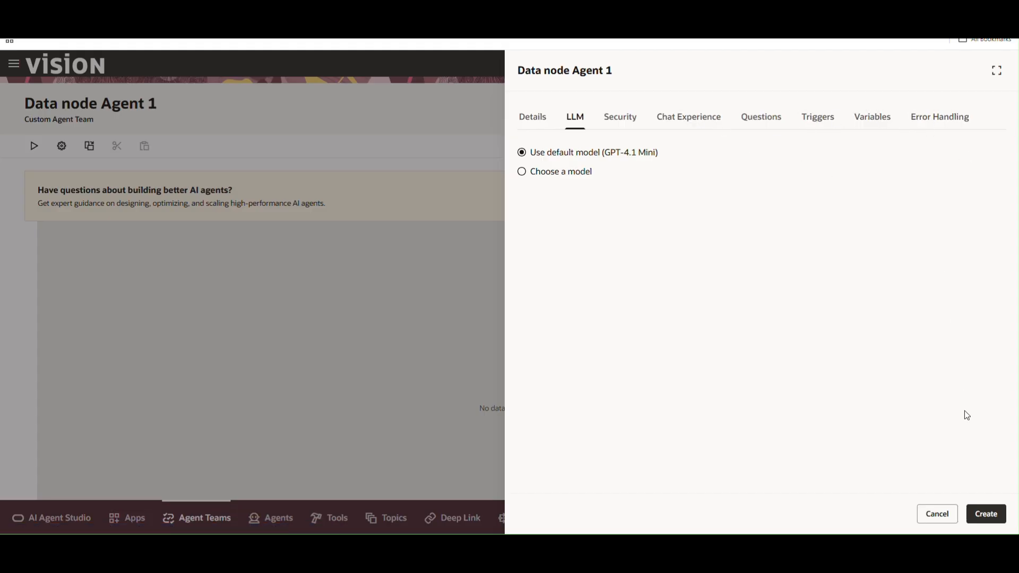
{"action": "left_click", "coordinate": [985, 514]}
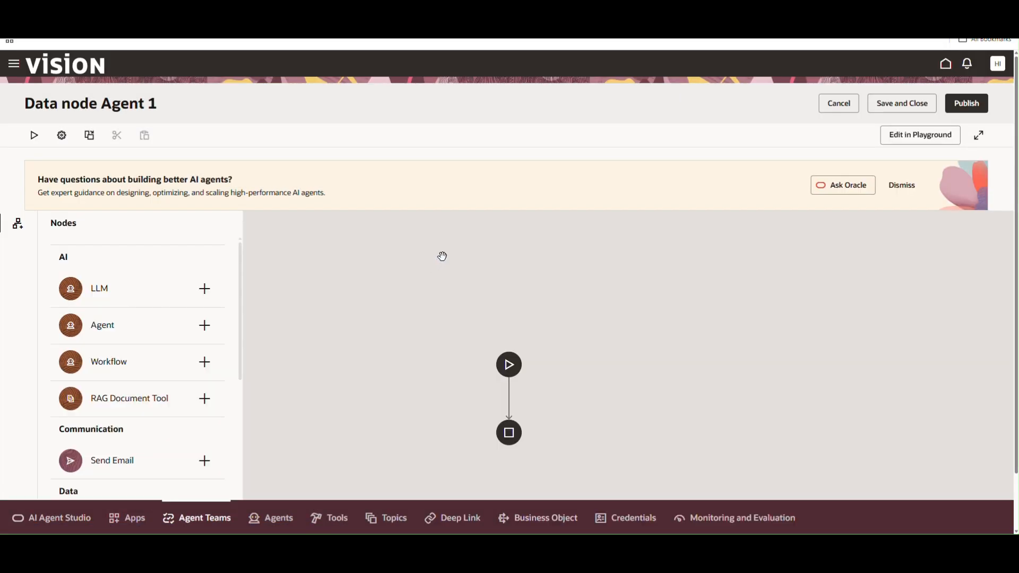
- Dismiss the expert guidance banner and add a Document Processor node from the Data group
{"action": "scroll", "coordinate": [175, 350], "scroll_direction": "down", "scroll_amount": 5}
{"action": "scroll", "coordinate": [167, 376], "scroll_direction": "up", "scroll_amount": 3}
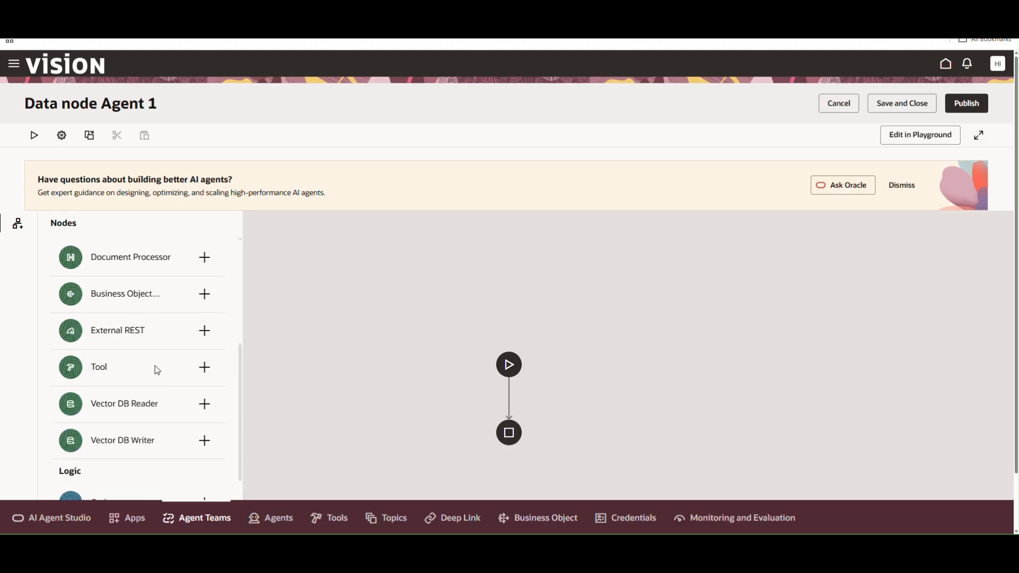
{"action": "left_click", "coordinate": [903, 186]}
{"action": "left_click_drag", "start_coordinate": [62, 229], "coordinate": [100, 232]}
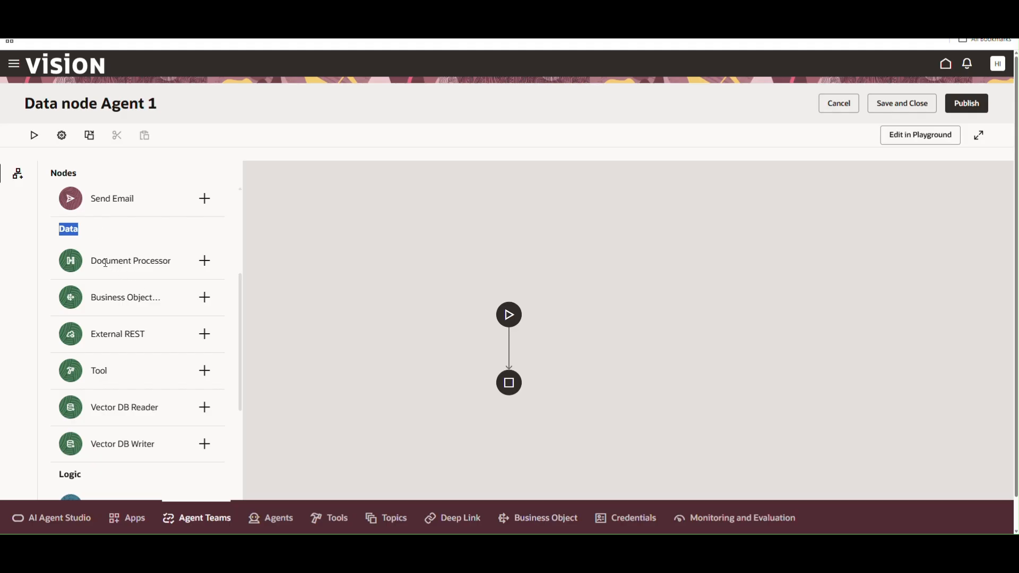
{"action": "left_click", "coordinate": [205, 261]}
- Delete all the saved autofill suggestions offered for the new node's name
{"action": "left_click", "coordinate": [286, 126]}
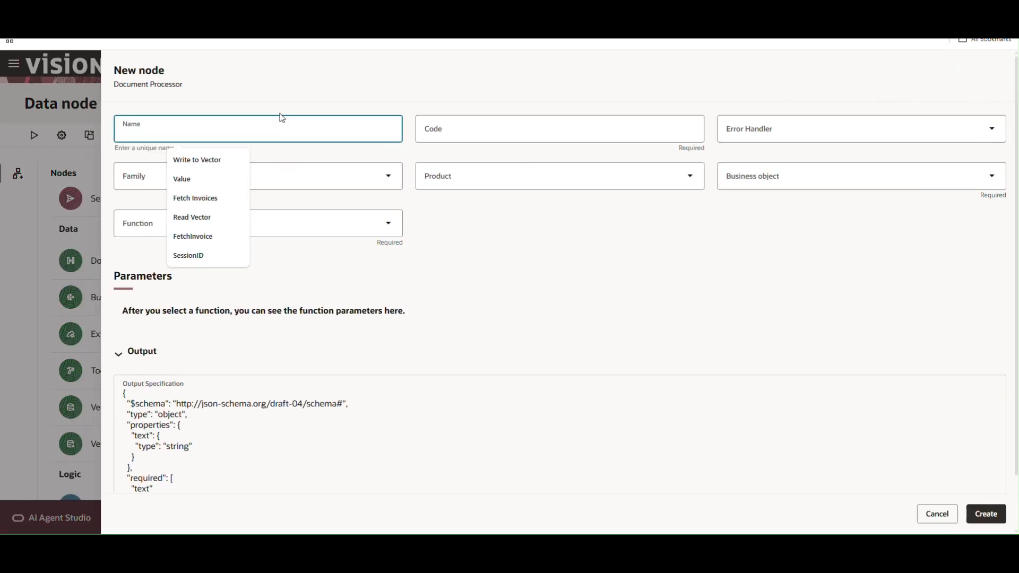
{"action": "key", "text": "shift+Delete"}
{"action": "key", "text": "shift+Delete"}
{"action": "key", "text": "shift+Delete"}
{"action": "key", "text": "shift+Delete"}
{"action": "key", "text": "shift+Delete"}
{"action": "key", "text": "shift+Delete"}
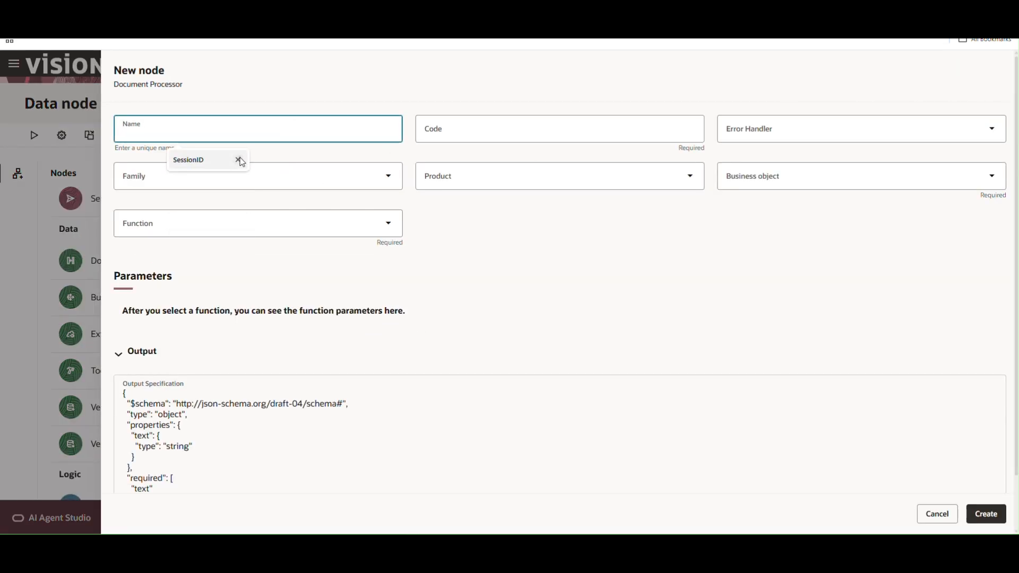
{"action": "left_click", "coordinate": [228, 130]}
{"action": "key", "text": "shift+Delete"}
{"action": "key", "text": "shift+Delete"}
{"action": "key", "text": "shift+Delete"}
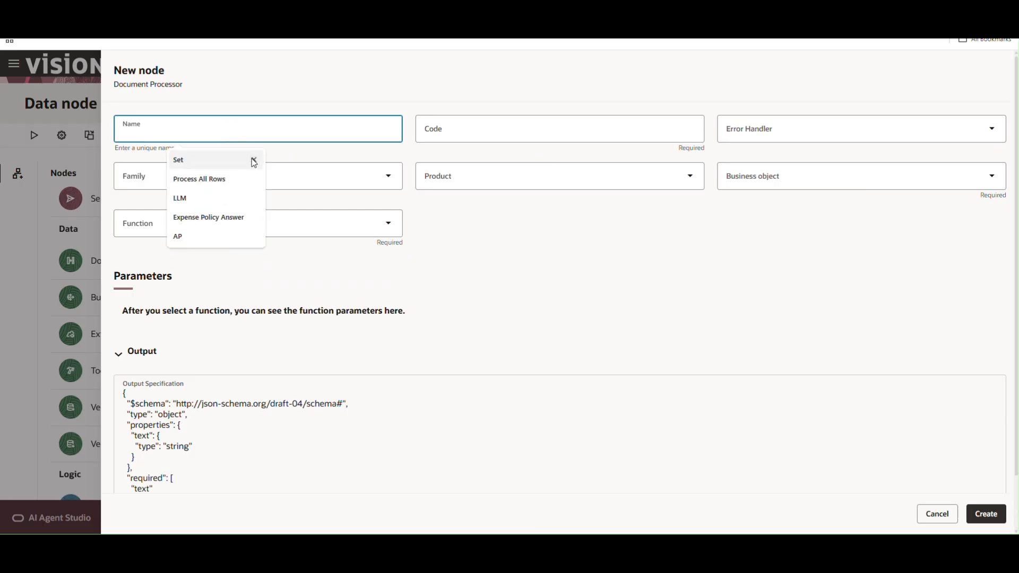
{"action": "key", "text": "shift+Delete"}
{"action": "key", "text": "shift+Delete"}
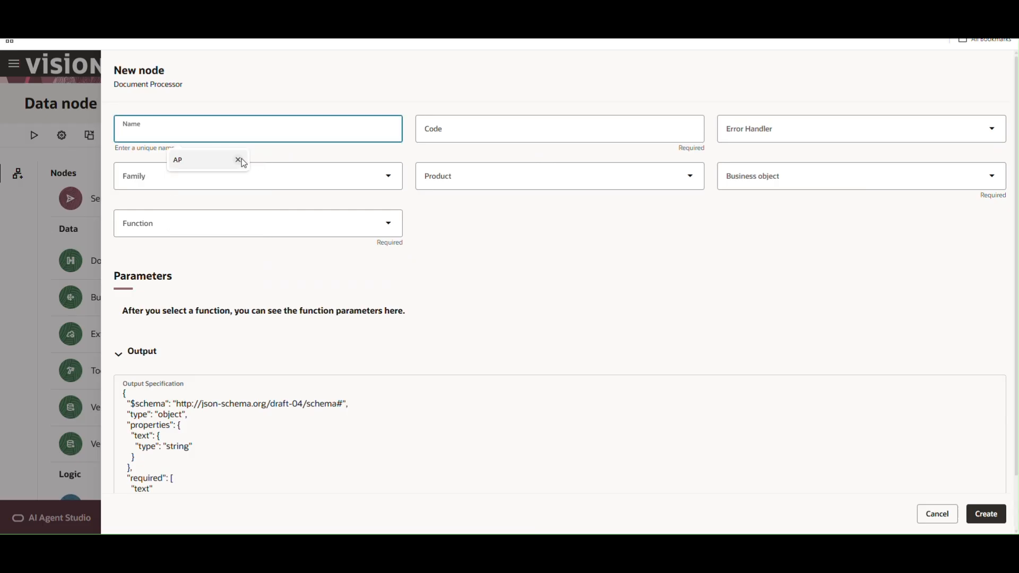
{"action": "key", "text": "shift+Delete"}
- Name the node "Document Processor" and set its family to FIN and product to Payables
{"action": "left_click", "coordinate": [214, 133]}
{"action": "type", "text": "Document Processor"}
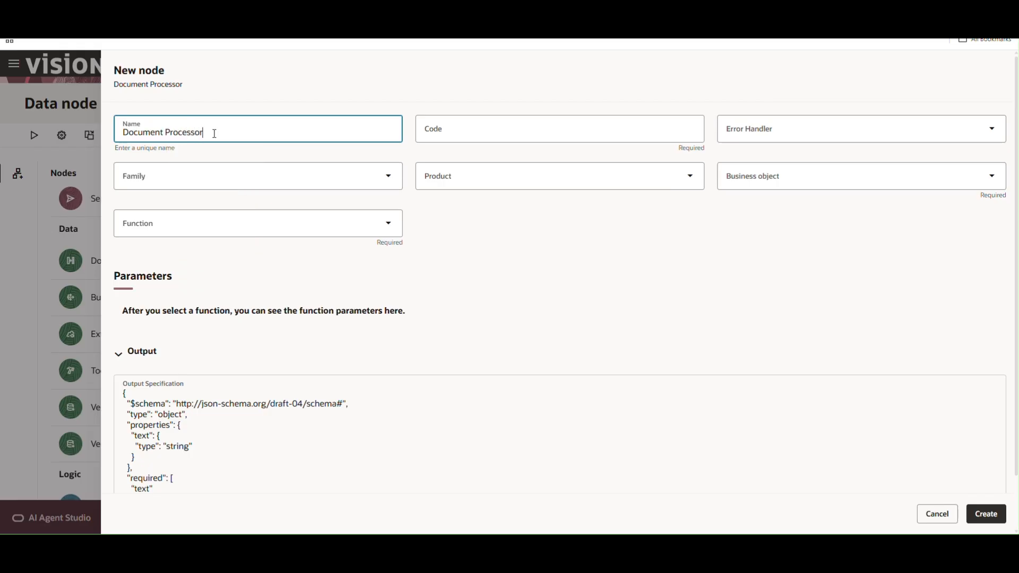
{"action": "left_click", "coordinate": [185, 174]}
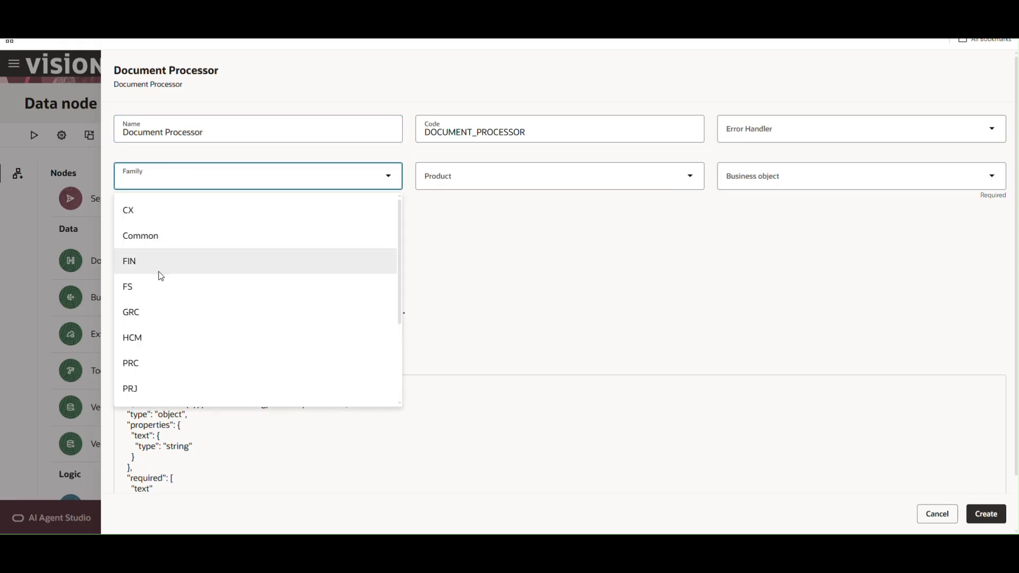
{"action": "left_click", "coordinate": [160, 266]}
{"action": "left_click", "coordinate": [469, 172]}
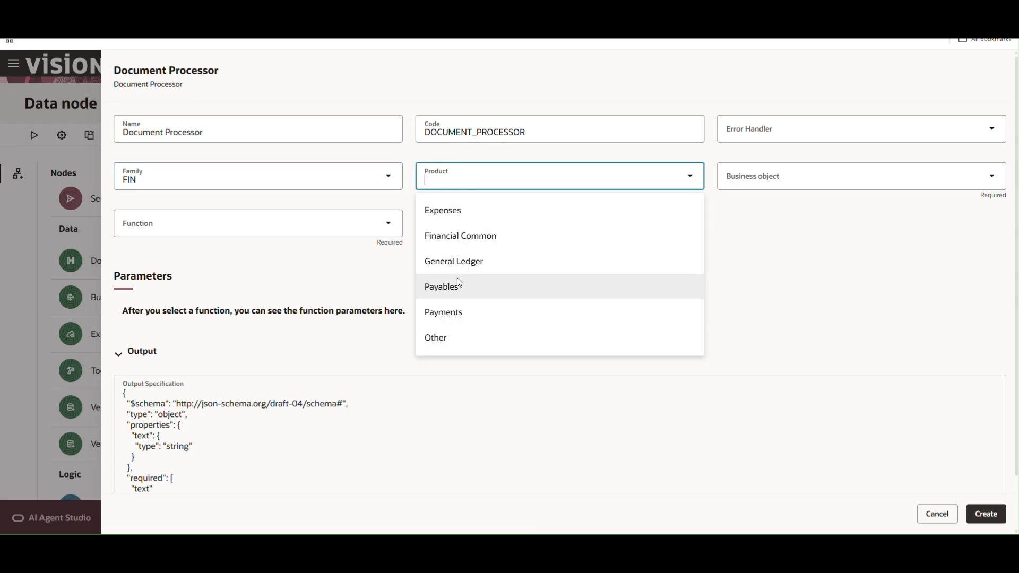
{"action": "left_click", "coordinate": [457, 282]}
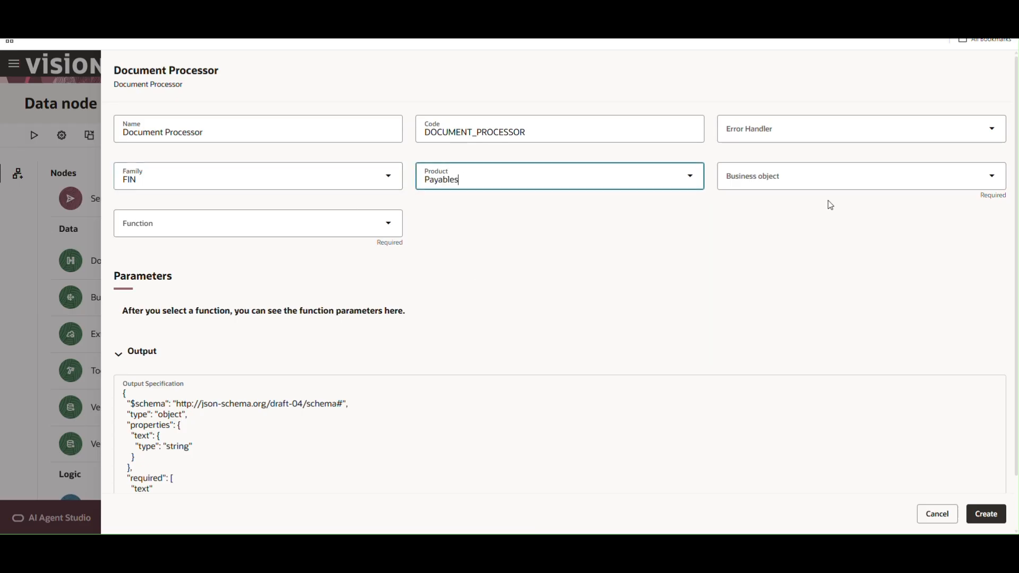
- Choose PayablesDocument as both the node's business object and its function
{"action": "left_click", "coordinate": [775, 183]}
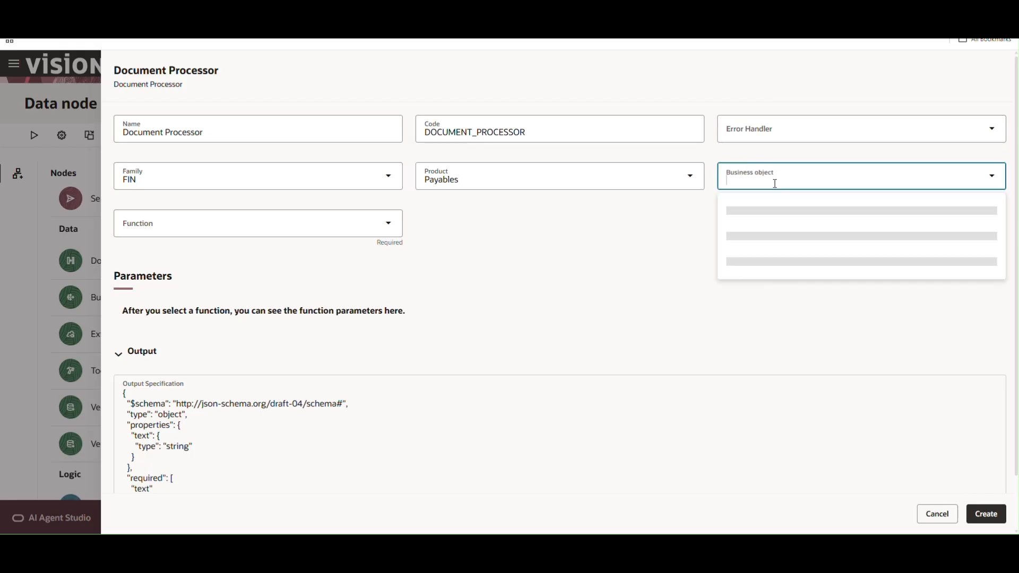
{"action": "scroll", "coordinate": [788, 256], "scroll_direction": "down", "scroll_amount": 10}
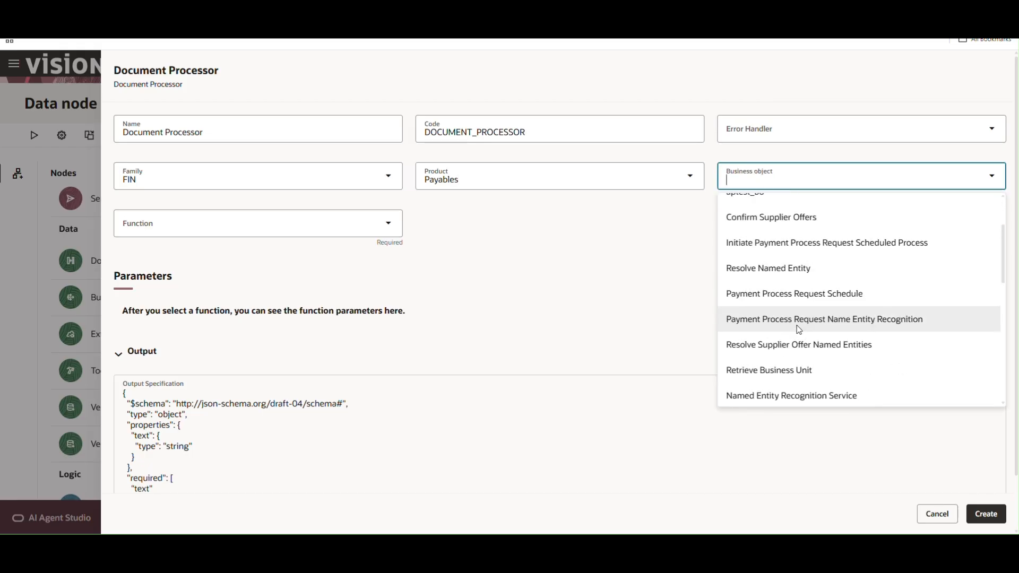
{"action": "scroll", "coordinate": [797, 323], "scroll_direction": "down", "scroll_amount": 15}
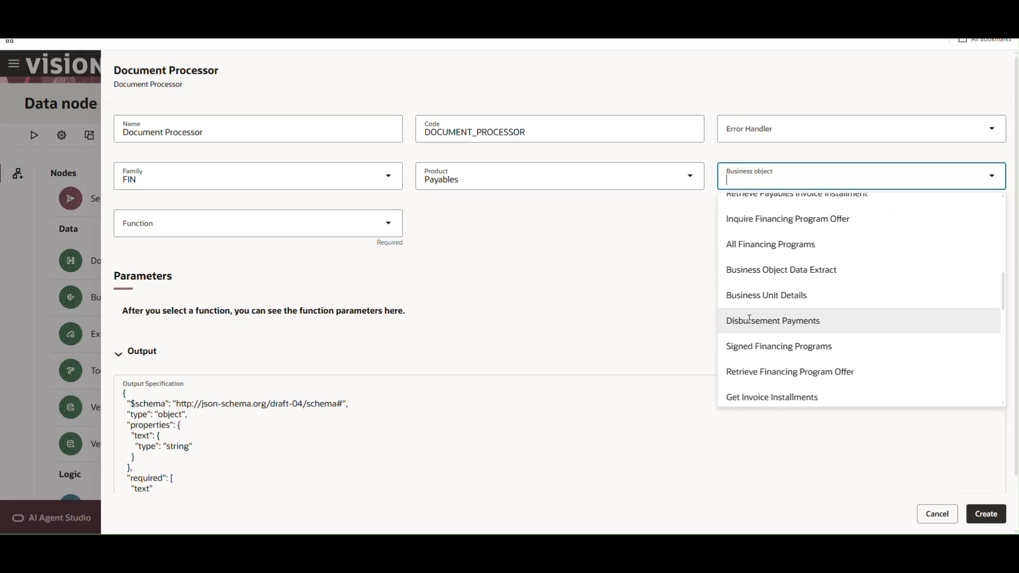
{"action": "scroll", "coordinate": [799, 270], "scroll_direction": "up", "scroll_amount": 3}
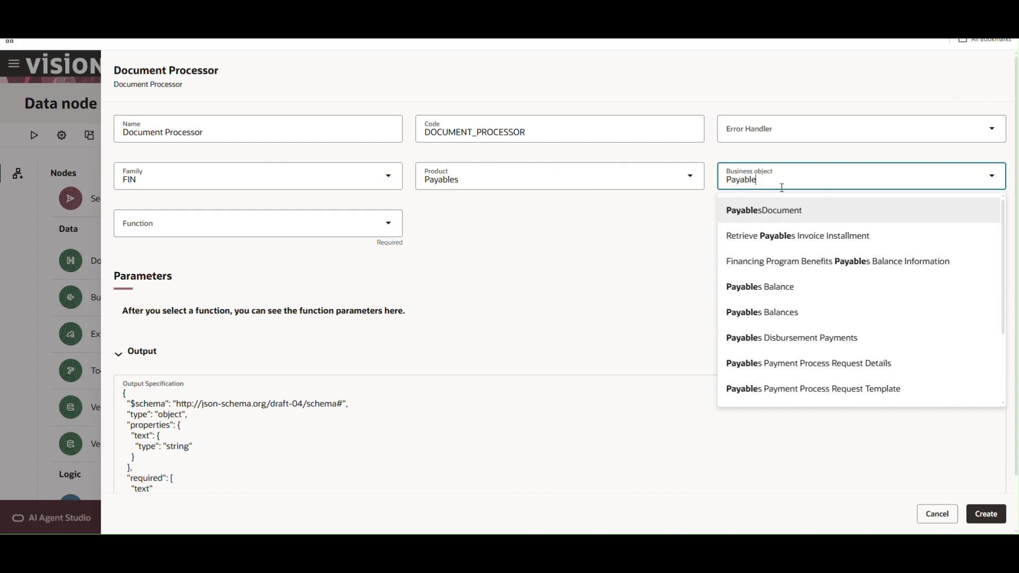
{"action": "left_click", "coordinate": [800, 221]}
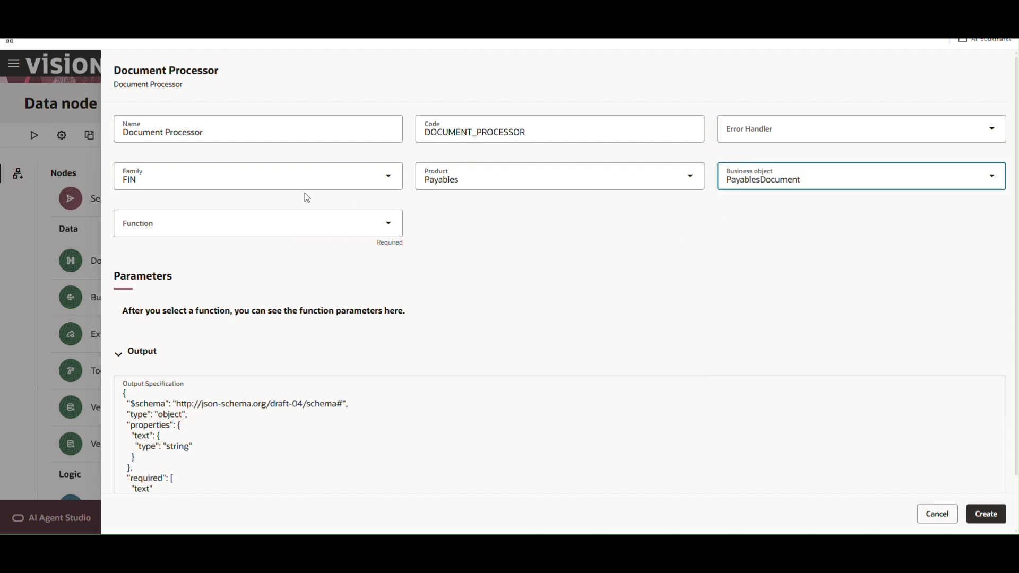
{"action": "left_click", "coordinate": [225, 217]}
{"action": "left_click", "coordinate": [200, 258]}
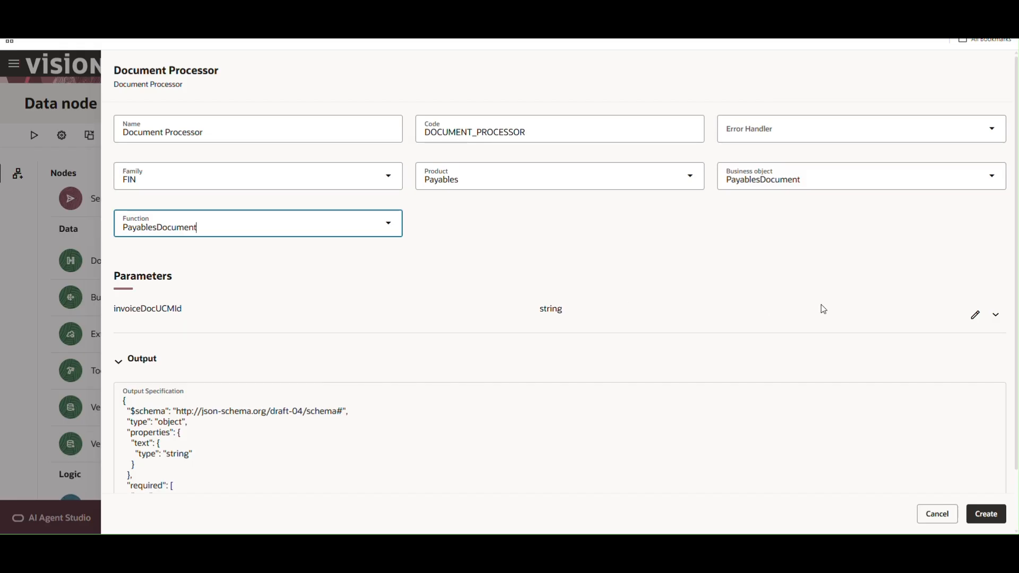
- Assign the system context expression Input Message to the invoiceDocUCMId parameter, apply it and create the node
{"action": "left_click", "coordinate": [975, 316]}
{"action": "left_click", "coordinate": [511, 367]}
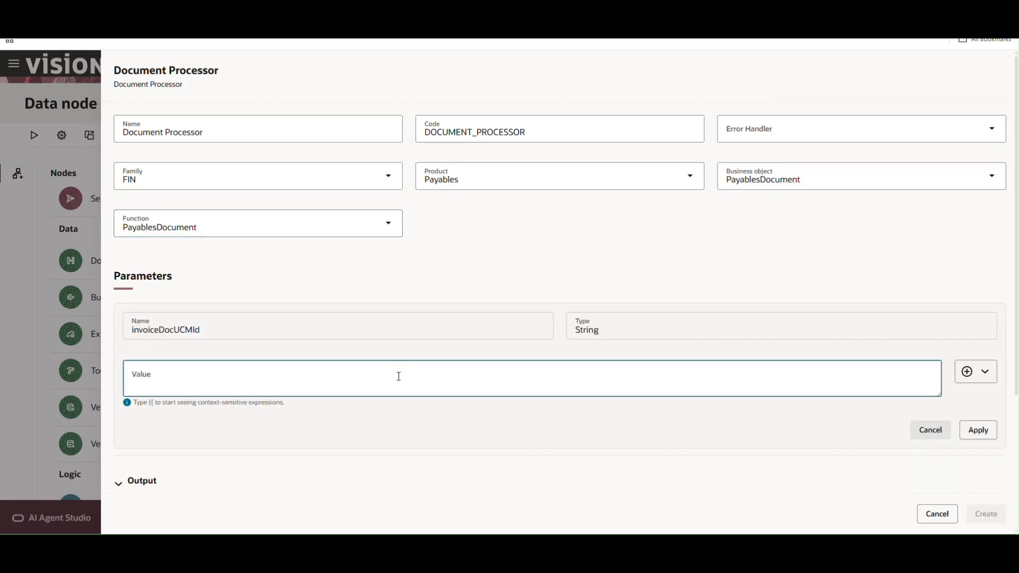
{"action": "left_click", "coordinate": [971, 381]}
{"action": "mouse_move", "coordinate": [949, 405]}
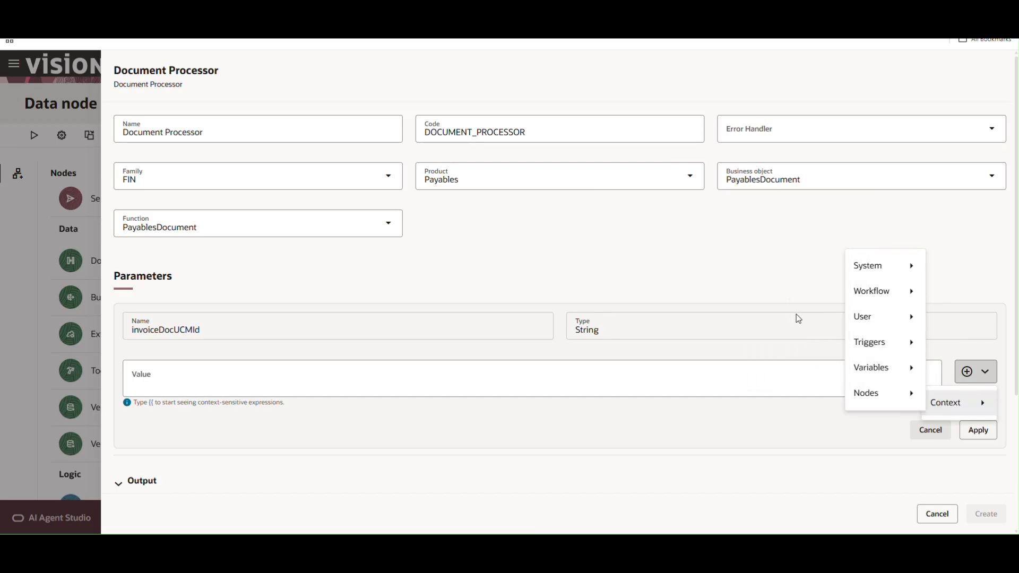
{"action": "mouse_move", "coordinate": [866, 266]}
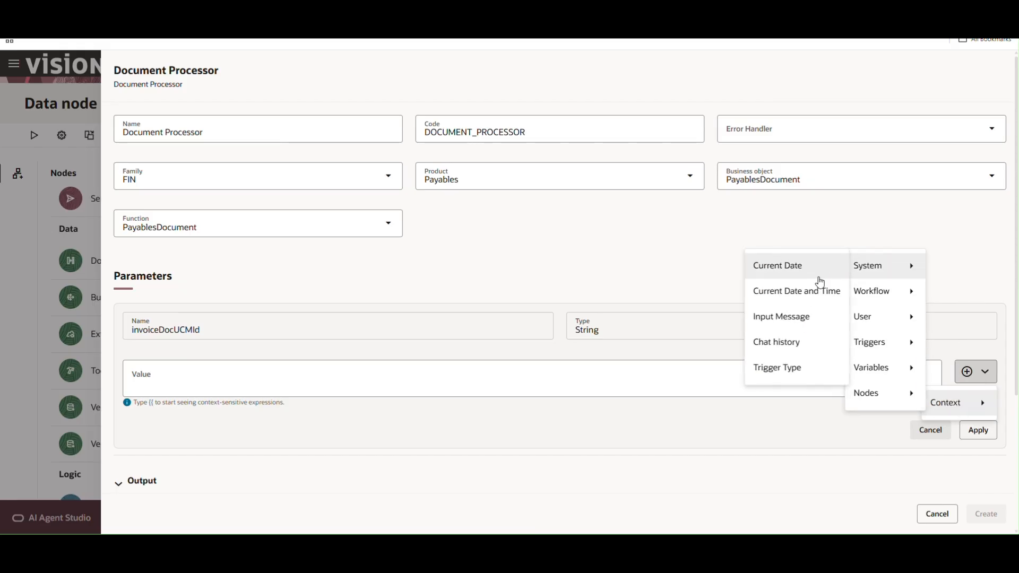
{"action": "left_click", "coordinate": [792, 320]}
{"action": "left_click", "coordinate": [978, 421]}
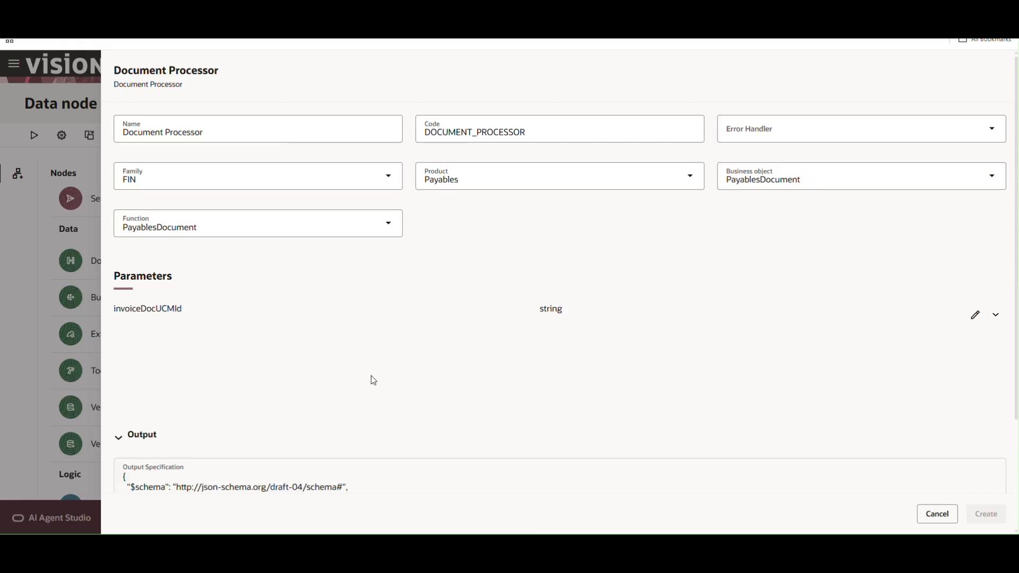
{"action": "scroll", "coordinate": [466, 380], "scroll_direction": "down", "scroll_amount": 1}
{"action": "left_click", "coordinate": [997, 516]}
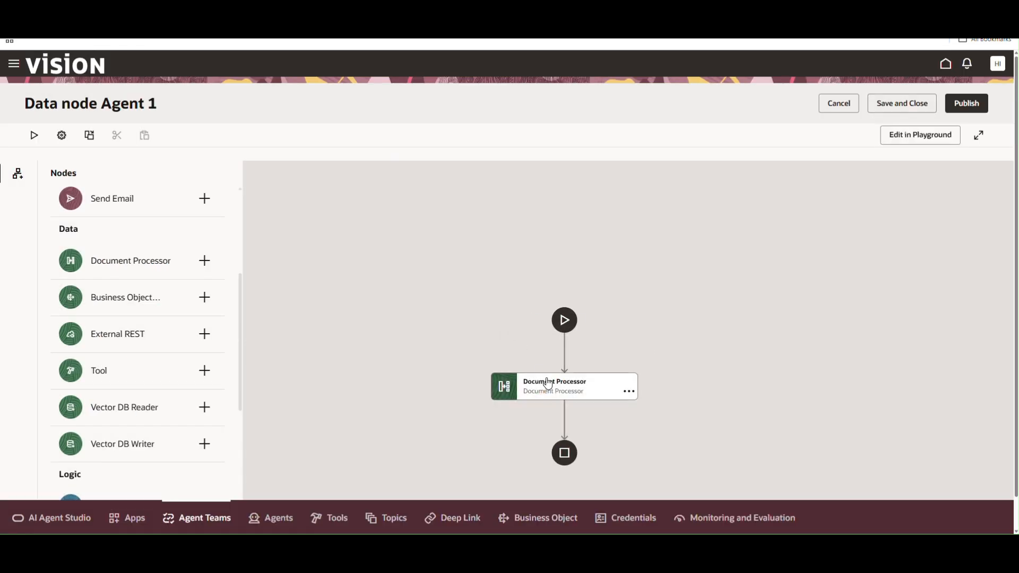
- Save the Data node Agent 1 workflow and close its editor
{"action": "left_click_drag", "start_coordinate": [546, 383], "coordinate": [529, 275]}
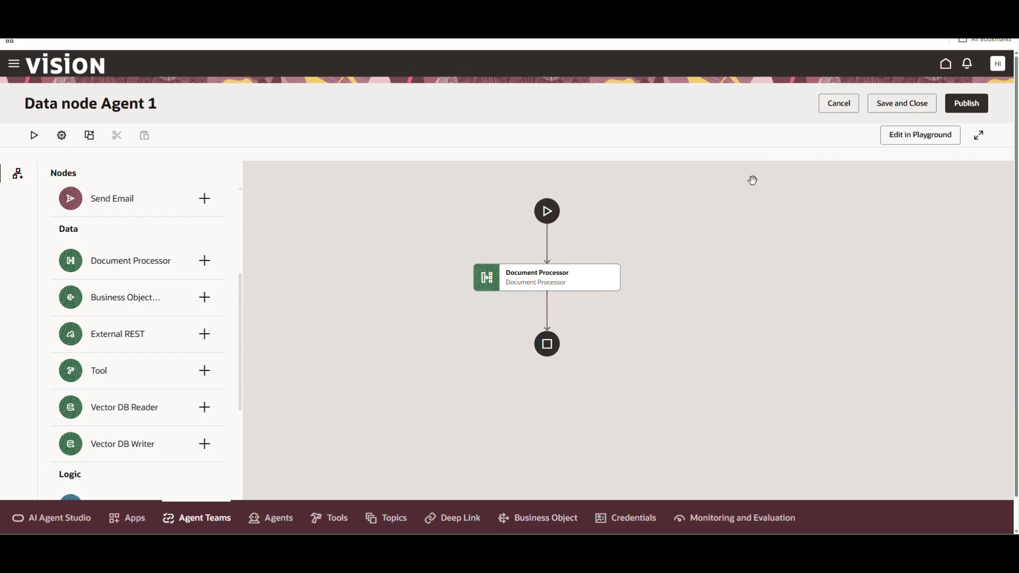
{"action": "left_click", "coordinate": [94, 104]}
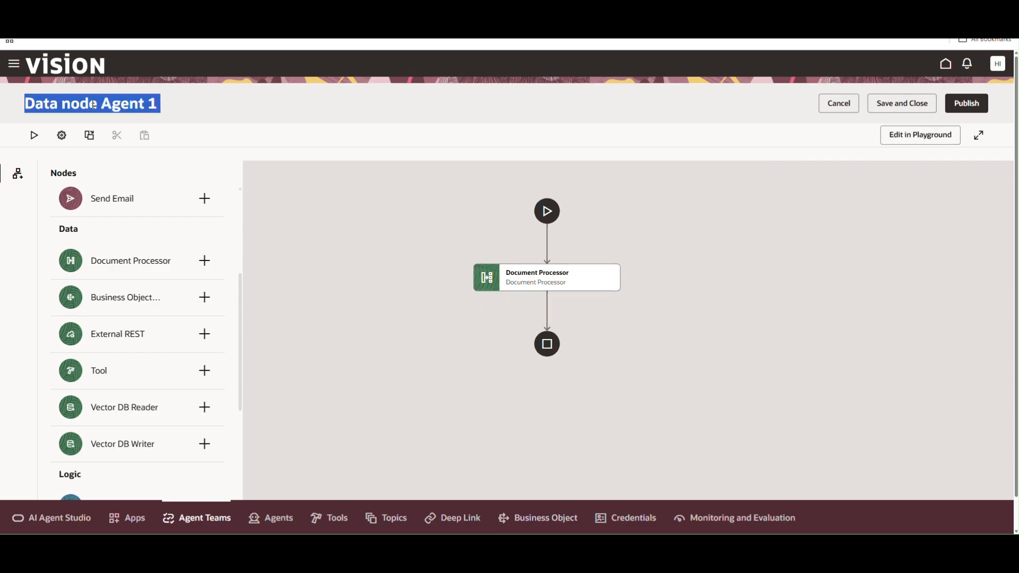
{"action": "left_click", "coordinate": [917, 103]}
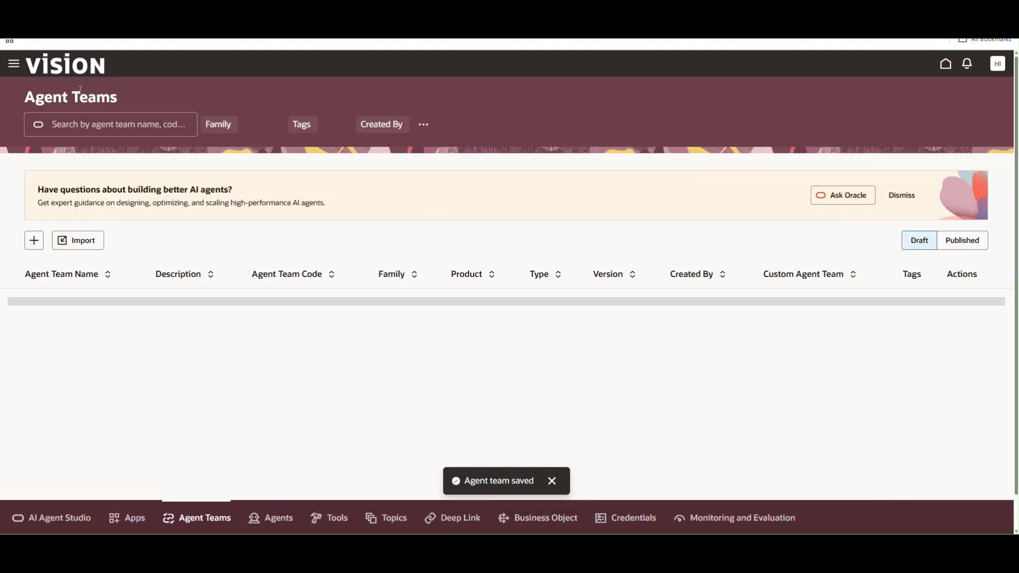
- Open the File Import and Export page under Tools
{"action": "left_click", "coordinate": [13, 64]}
{"action": "scroll", "coordinate": [273, 252], "scroll_direction": "down", "scroll_amount": 7}
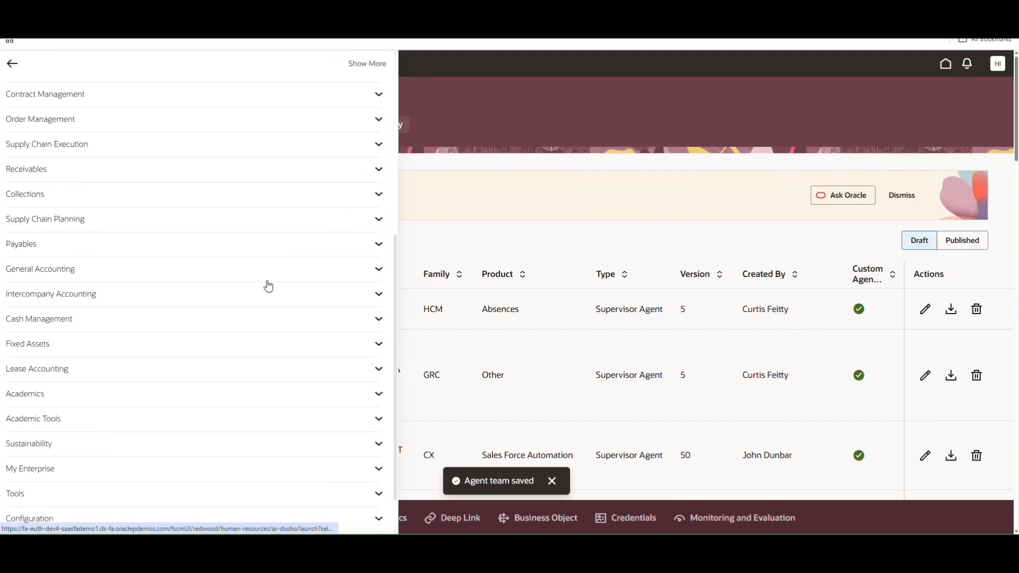
{"action": "left_click", "coordinate": [152, 448]}
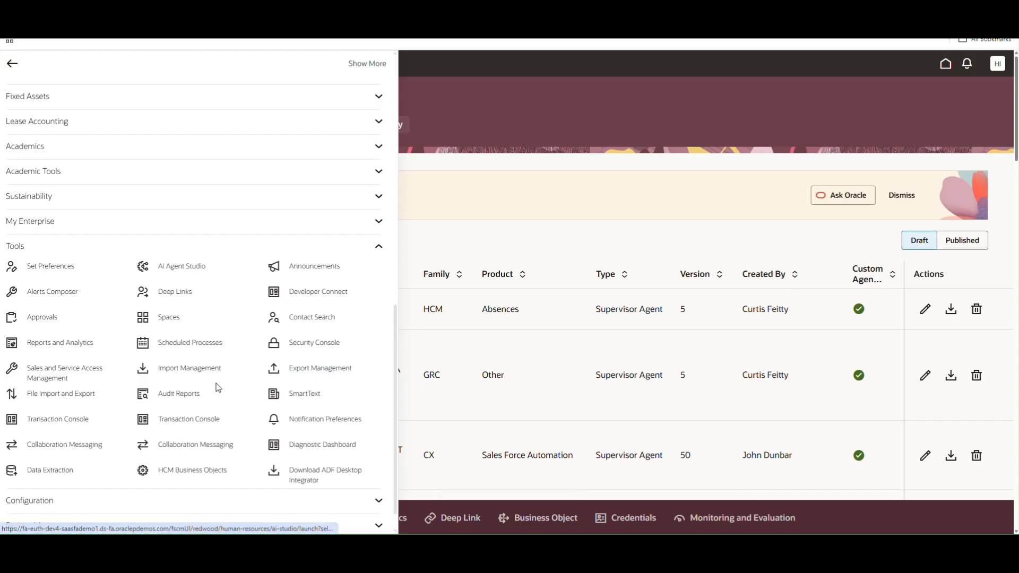
{"action": "left_click", "coordinate": [546, 347]}
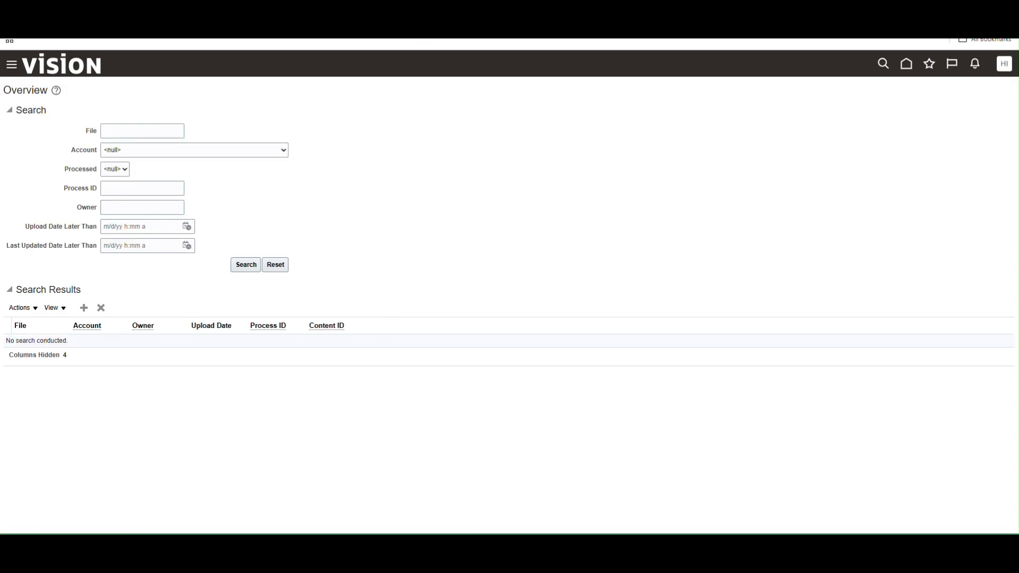
- Search for files in the fin/payables/import account and copy the content ID of Invoice.csv
{"action": "left_click", "coordinate": [139, 153]}
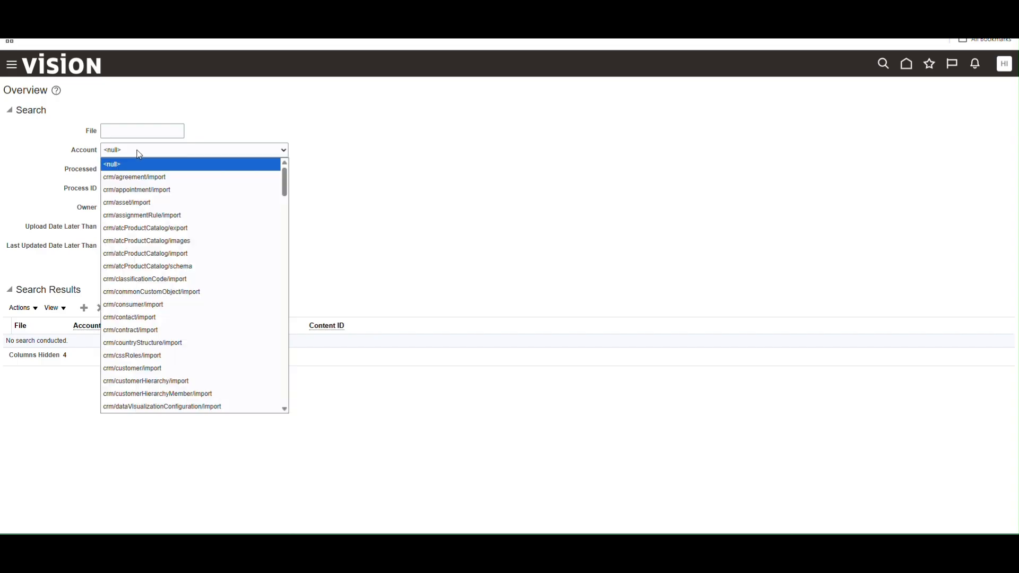
{"action": "key", "text": "f"}
{"action": "key", "text": "Down"}
{"action": "key", "text": "Down"}
{"action": "key", "text": "Down"}
{"action": "key", "text": "Down"}
{"action": "key", "text": "Down"}
{"action": "key", "text": "Down"}
{"action": "key", "text": "Down"}
{"action": "key", "text": "Down"}
{"action": "key", "text": "Down"}
{"action": "key", "text": "Down"}
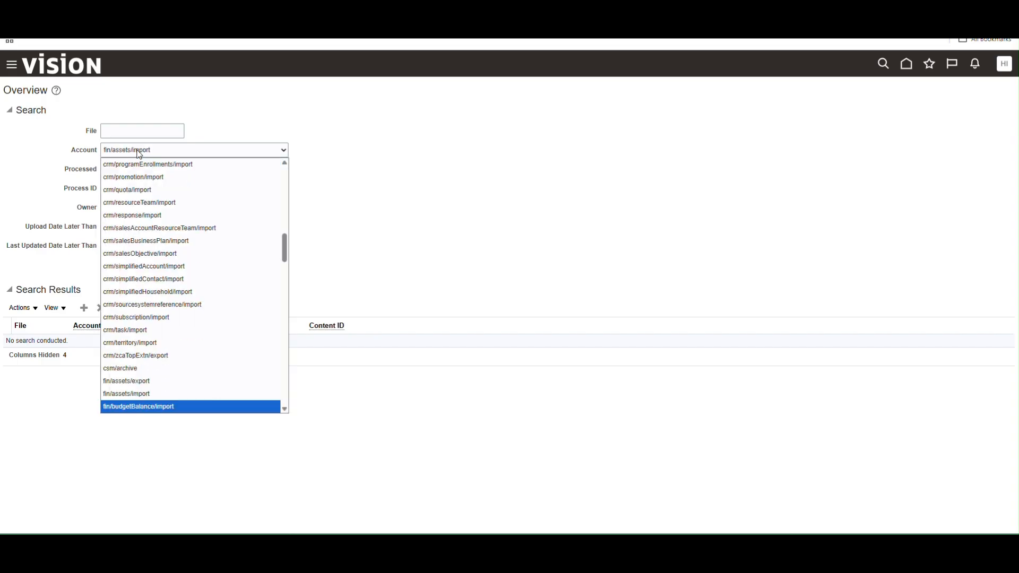
{"action": "key", "text": "Down"}
{"action": "key", "text": "Down"}
{"action": "key", "text": "Down"}
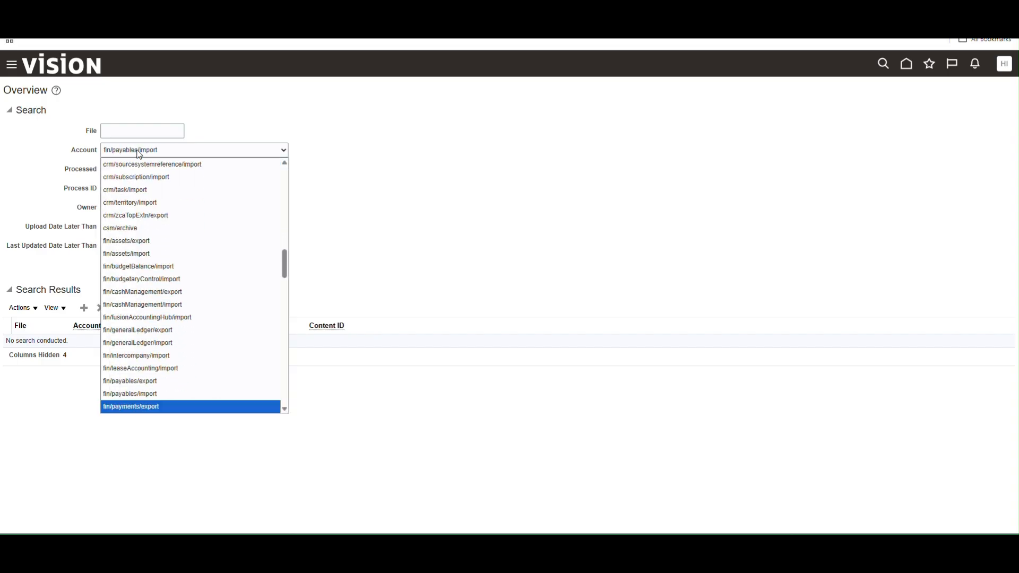
{"action": "key", "text": "Return"}
{"action": "key", "text": "Up"}
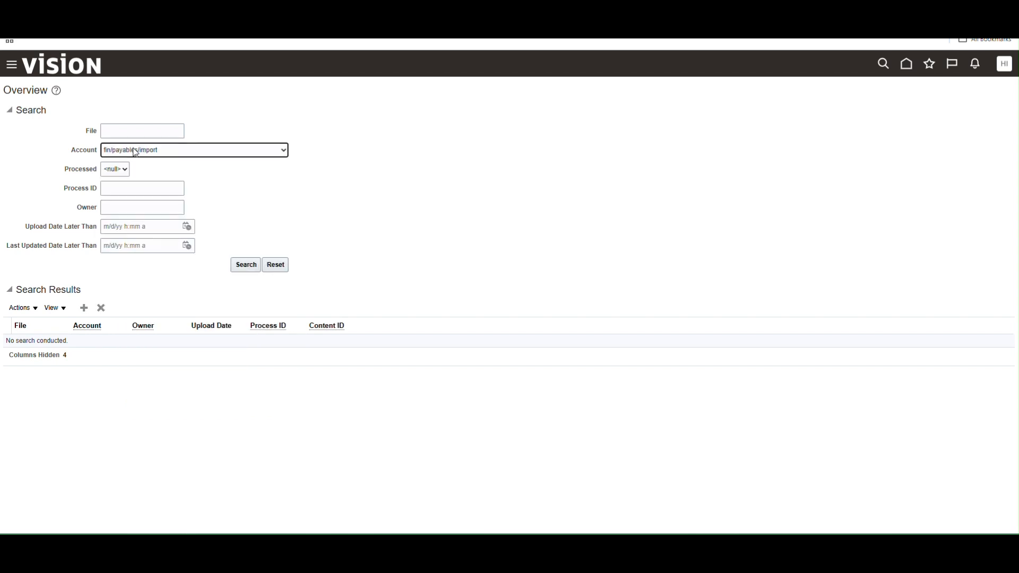
{"action": "left_click", "coordinate": [241, 270]}
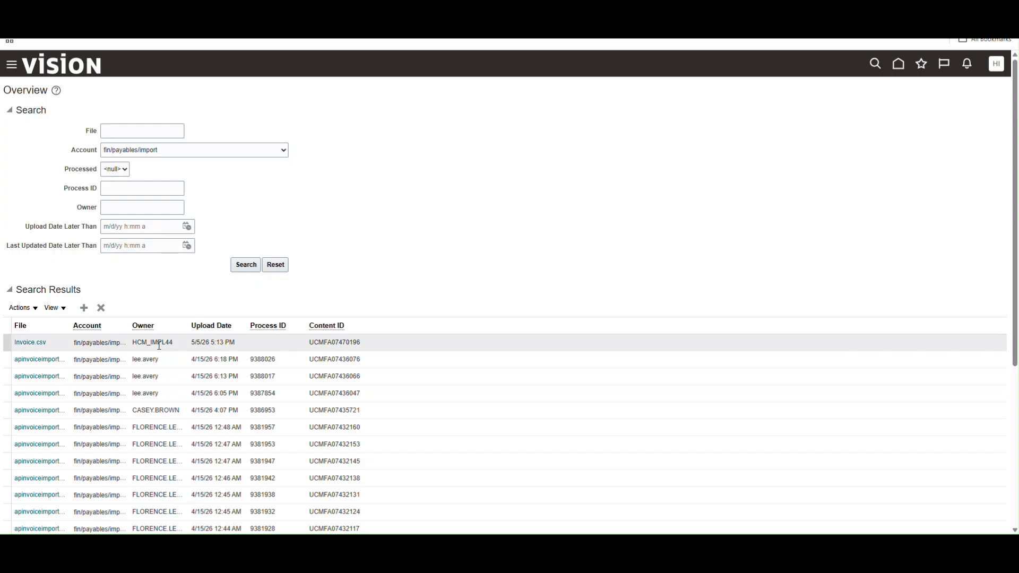
{"action": "double_click", "coordinate": [352, 346]}
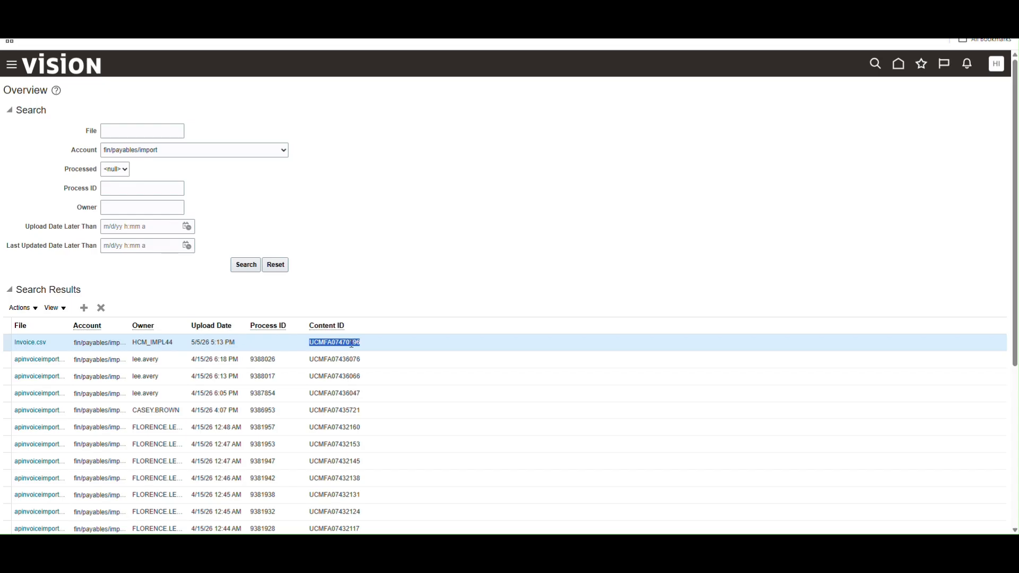
- Return to AI Agent Studio and show its agent teams
{"action": "left_click", "coordinate": [15, 69]}
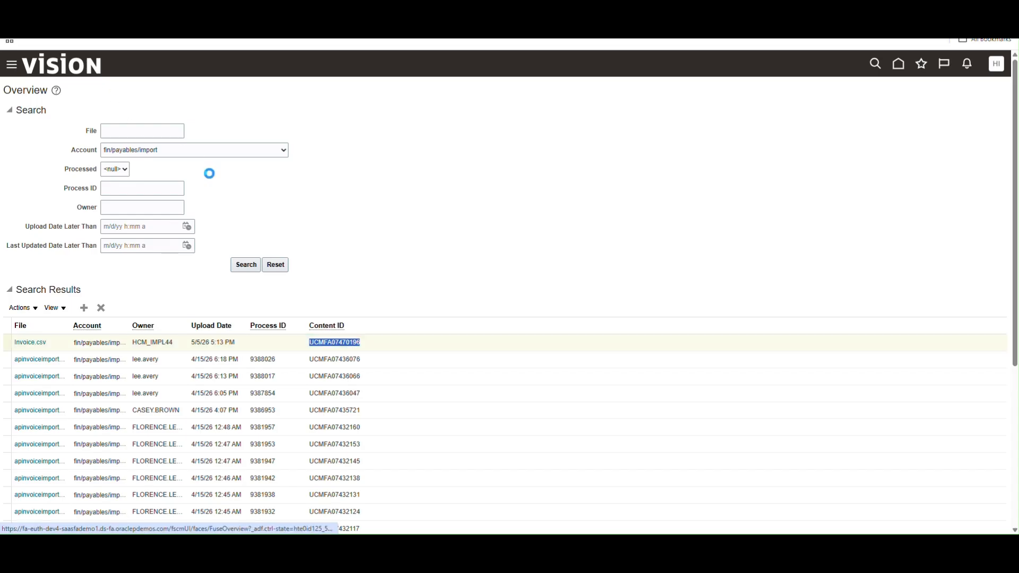
{"action": "scroll", "coordinate": [191, 265], "scroll_direction": "down", "scroll_amount": 10}
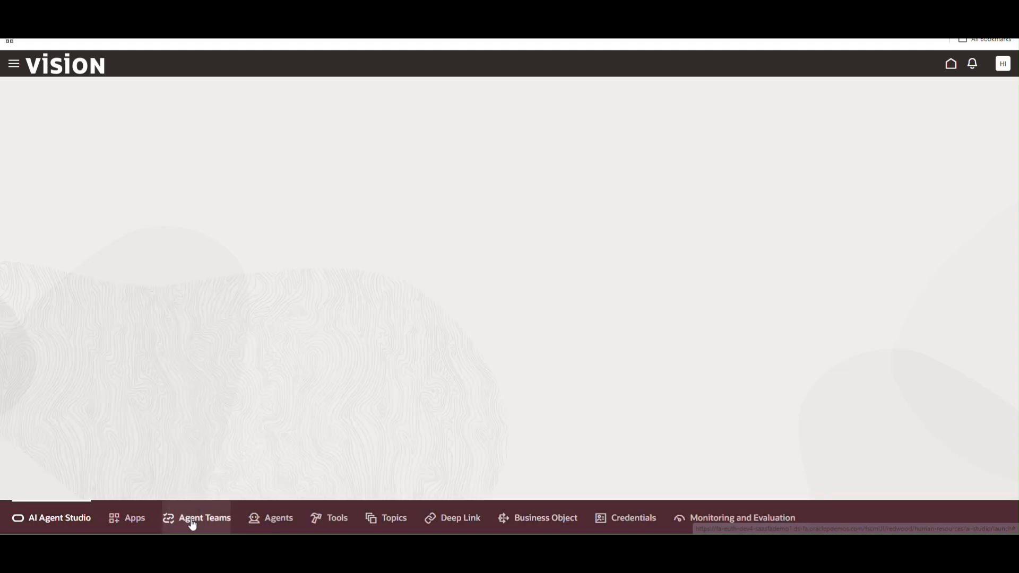
{"action": "left_click", "coordinate": [191, 521]}
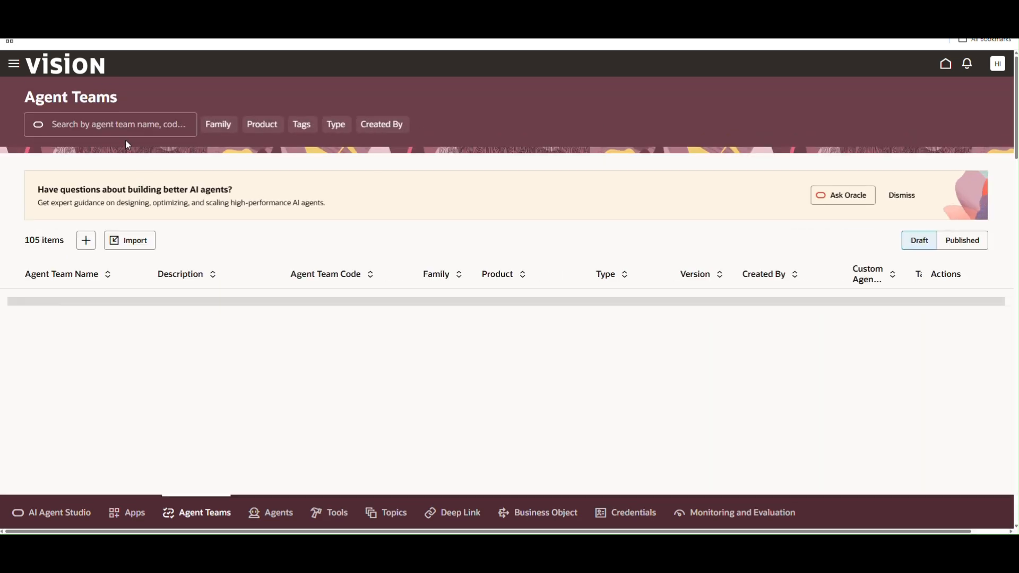
- Search the agent teams for "Data node Agent" and open Data node Agent 1 for editing
{"action": "left_click", "coordinate": [127, 125]}
{"action": "type", "text": "Data"}
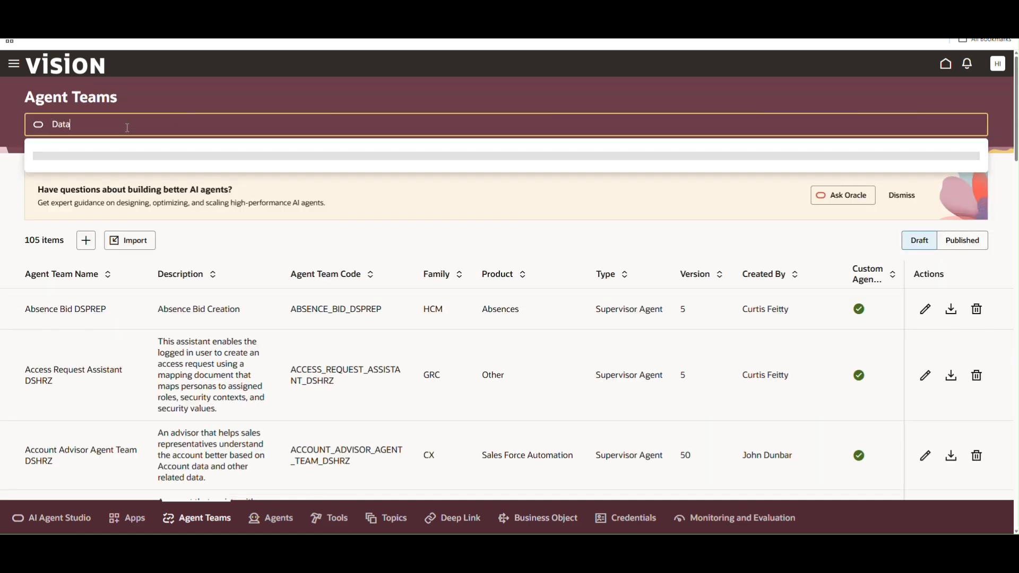
{"action": "type", "text": " noe Ag"}
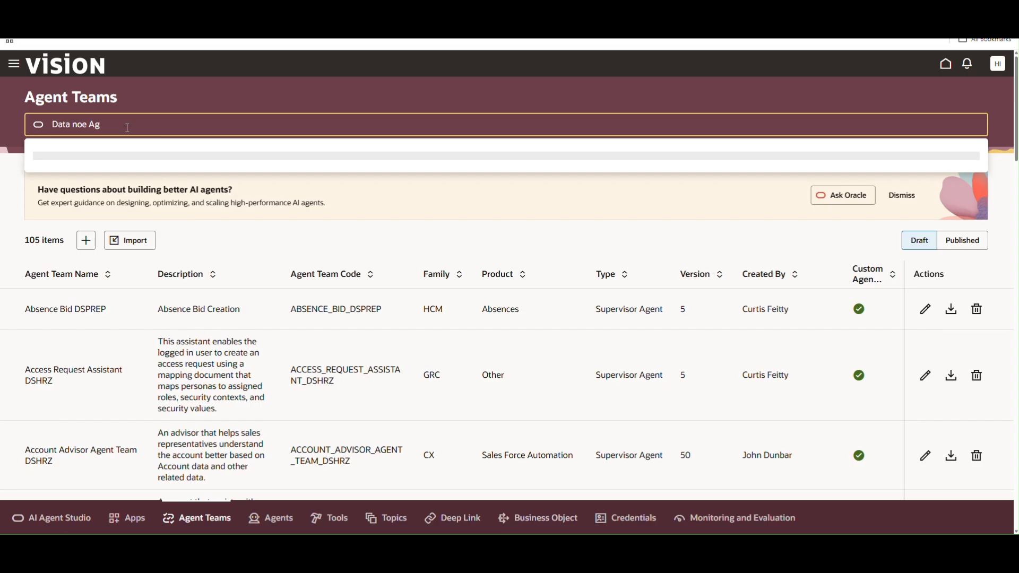
{"action": "key", "text": "BackSpace"}
{"action": "key", "text": "BackSpace"}
{"action": "key", "text": "BackSpace"}
{"action": "key", "text": "BackSpace"}
{"action": "type", "text": "de Age"}
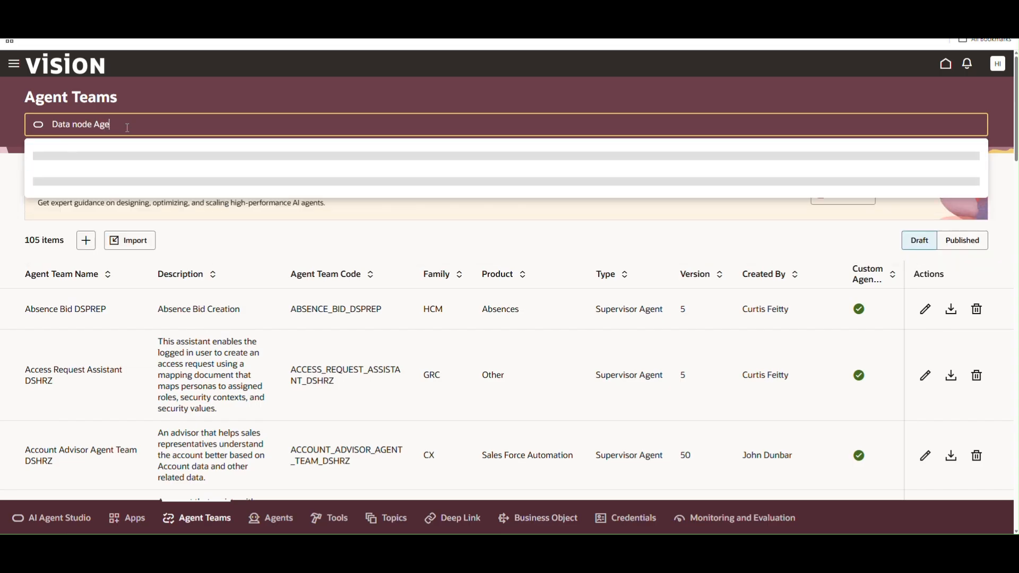
{"action": "type", "text": "nt"}
{"action": "key", "text": "Return"}
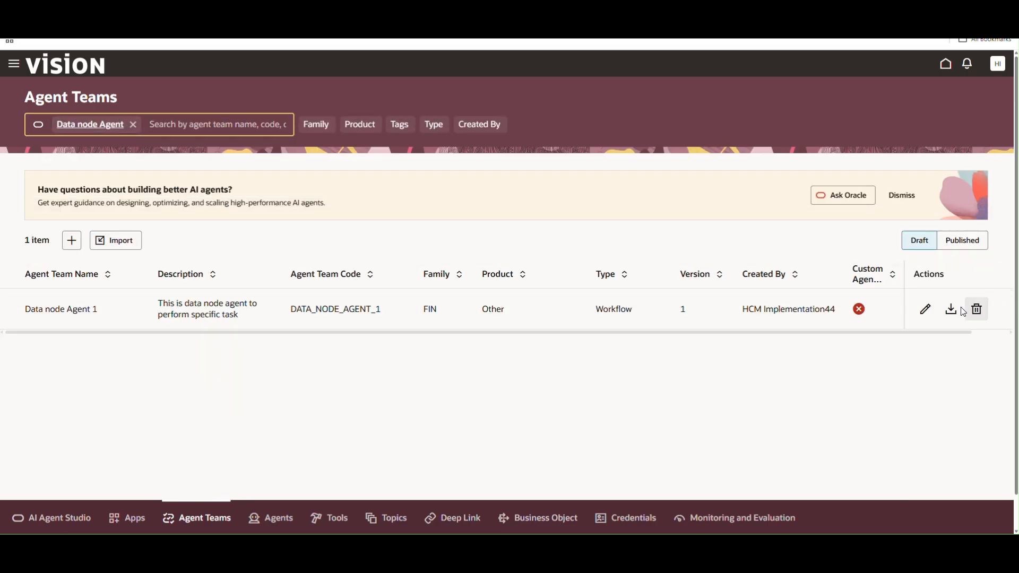
{"action": "left_click", "coordinate": [925, 309]}
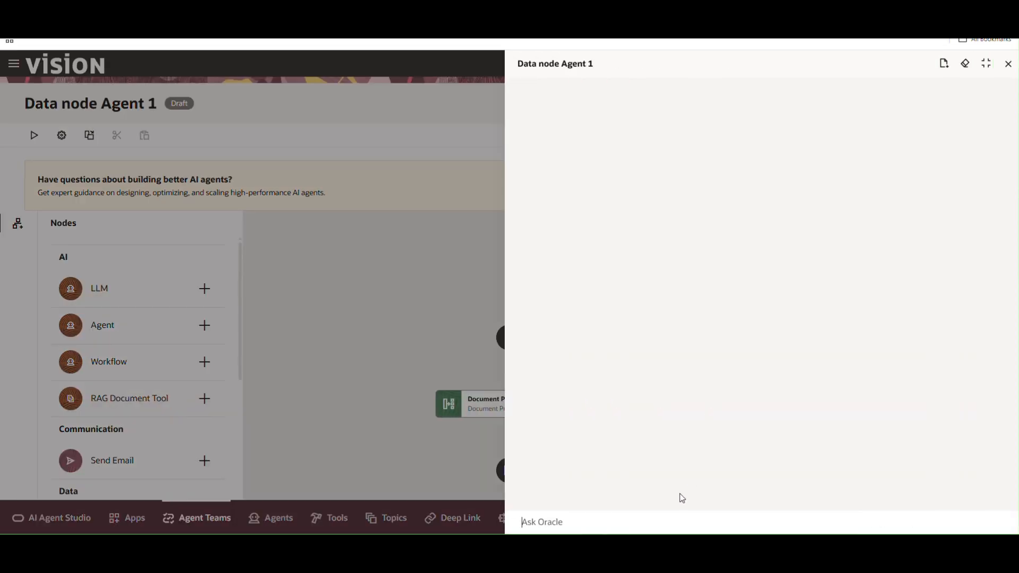
- Test the Data node Agent 1 workflow by sending it the content ID UCMFA07470196
{"action": "left_click", "coordinate": [663, 514]}
{"action": "type", "text": "UCMFA07470196"}
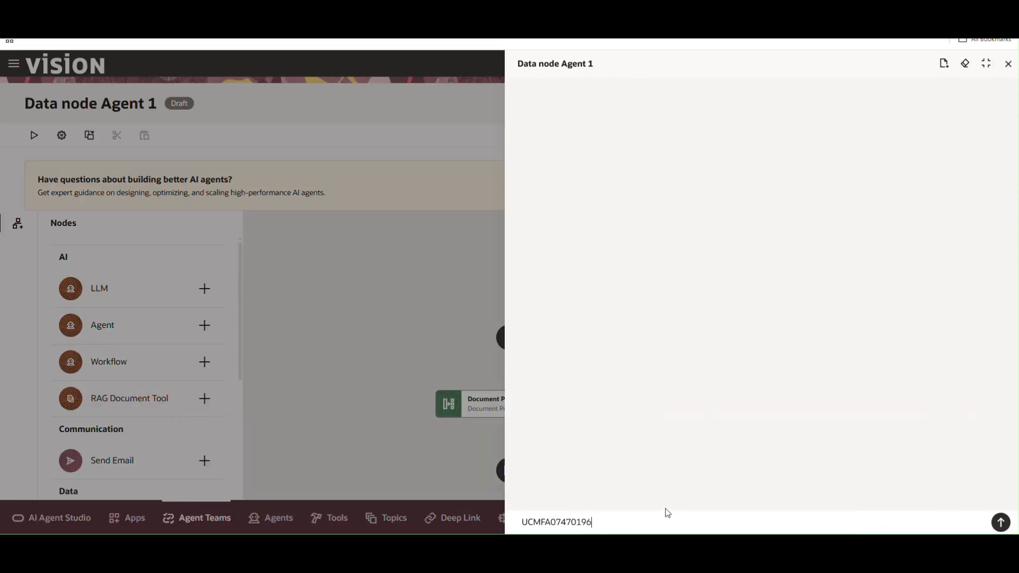
{"action": "left_click", "coordinate": [1002, 522]}
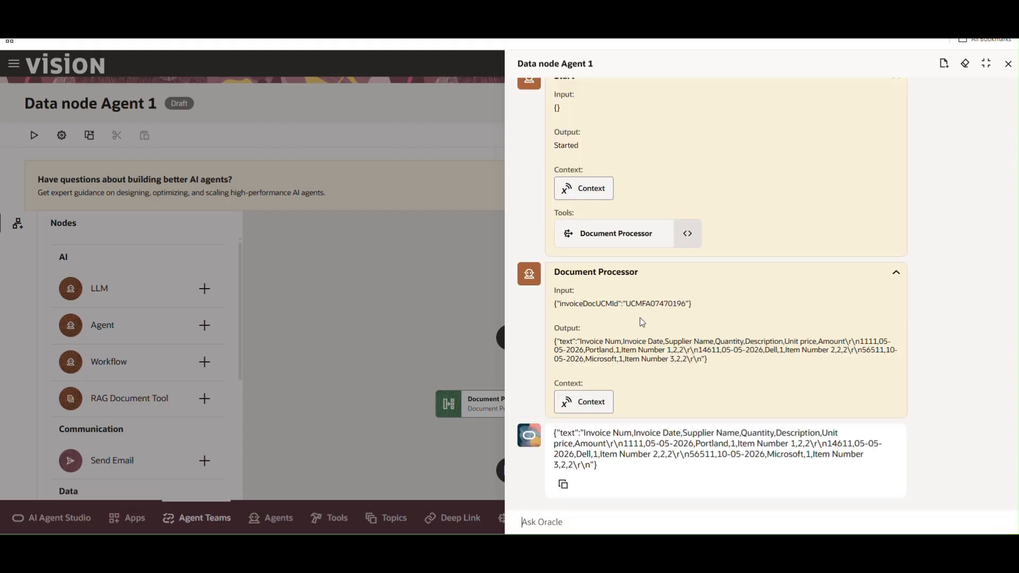
- Examine the Document Processor's input and the invoice text returned by the test run, and close the test conversation
{"action": "left_click_drag", "start_coordinate": [555, 303], "coordinate": [698, 310]}
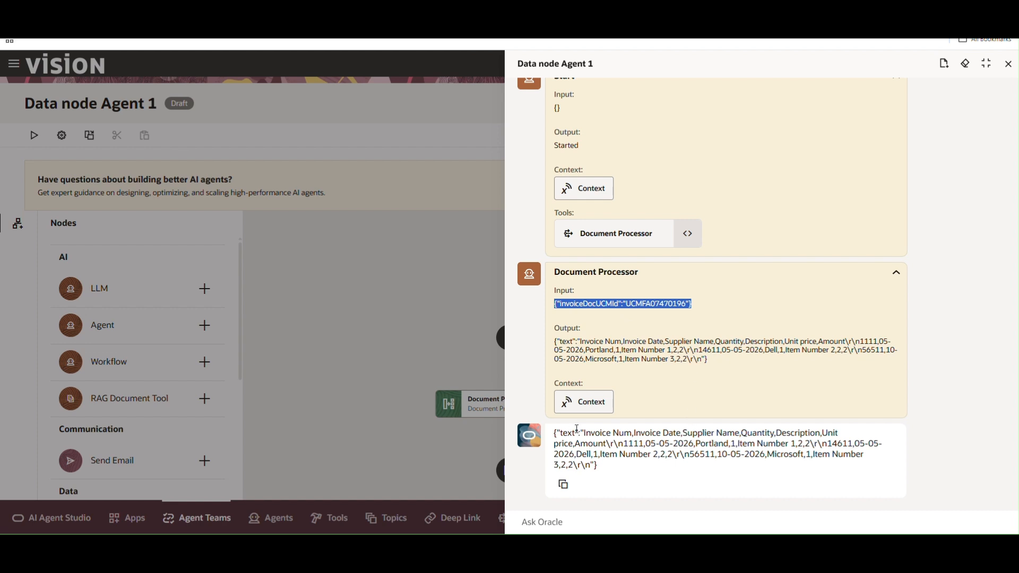
{"action": "left_click_drag", "start_coordinate": [584, 433], "coordinate": [839, 433]}
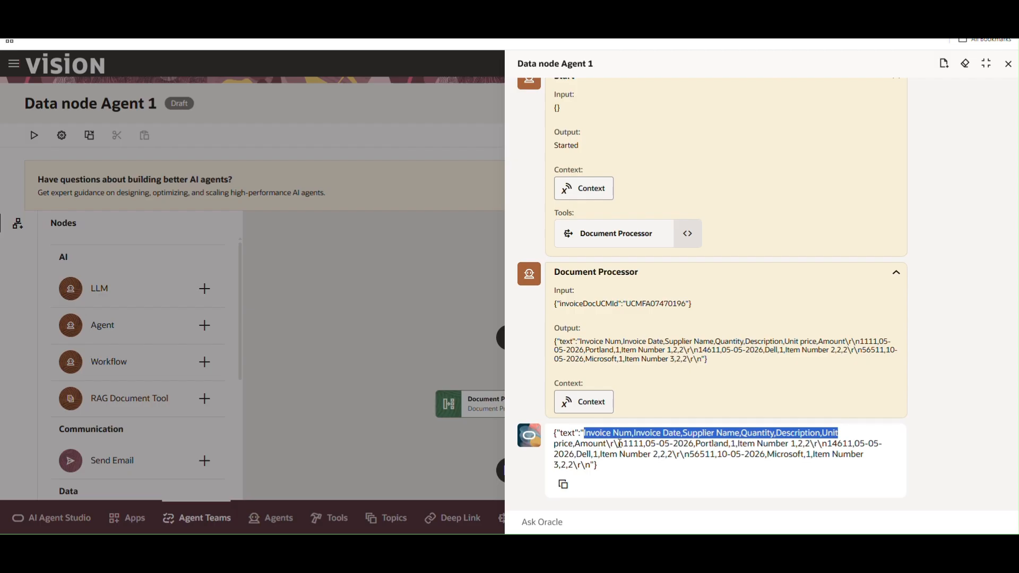
{"action": "left_click_drag", "start_coordinate": [624, 444], "coordinate": [788, 472]}
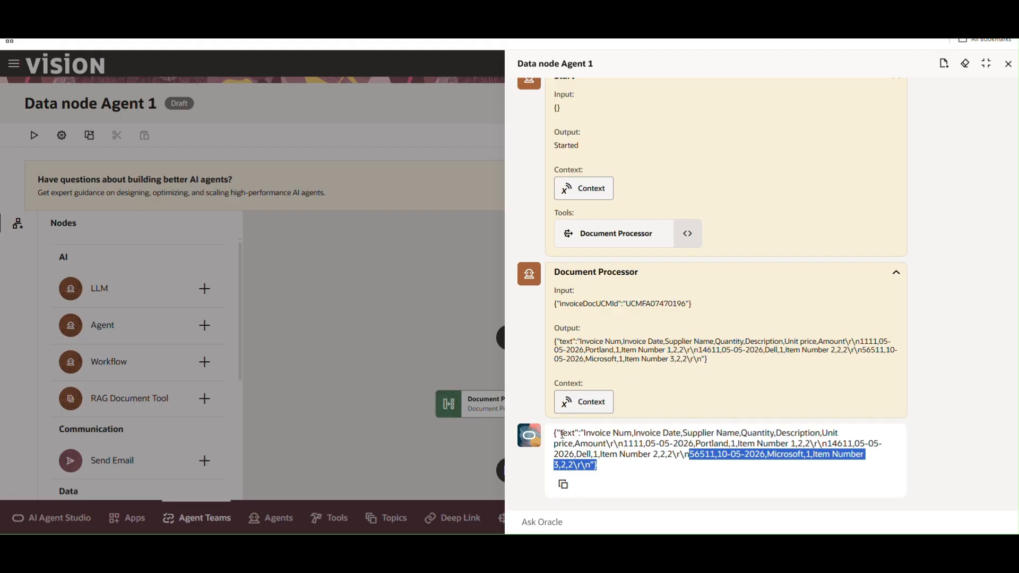
{"action": "left_click_drag", "start_coordinate": [563, 434], "coordinate": [609, 476]}
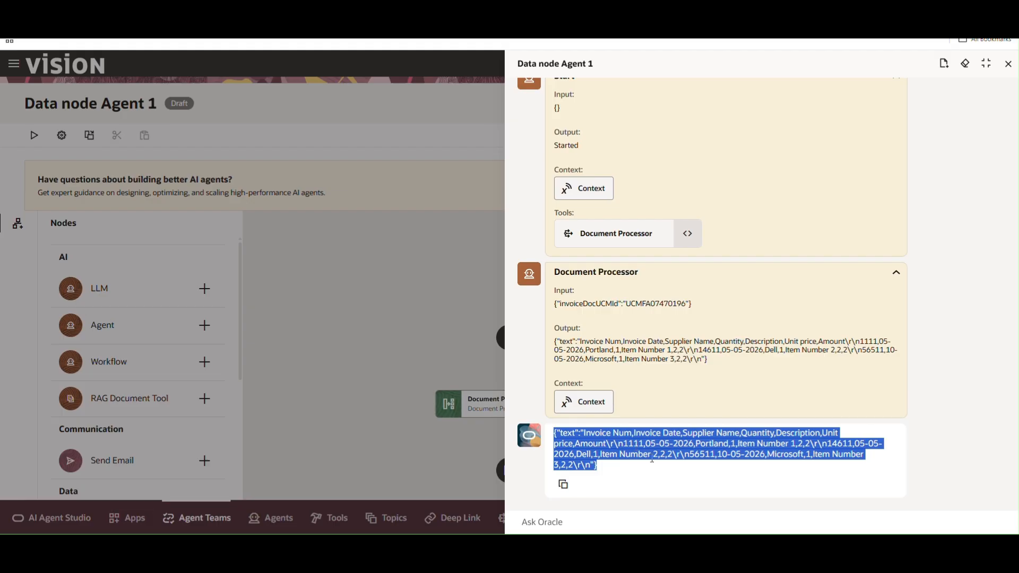
{"action": "left_click", "coordinate": [1008, 65]}
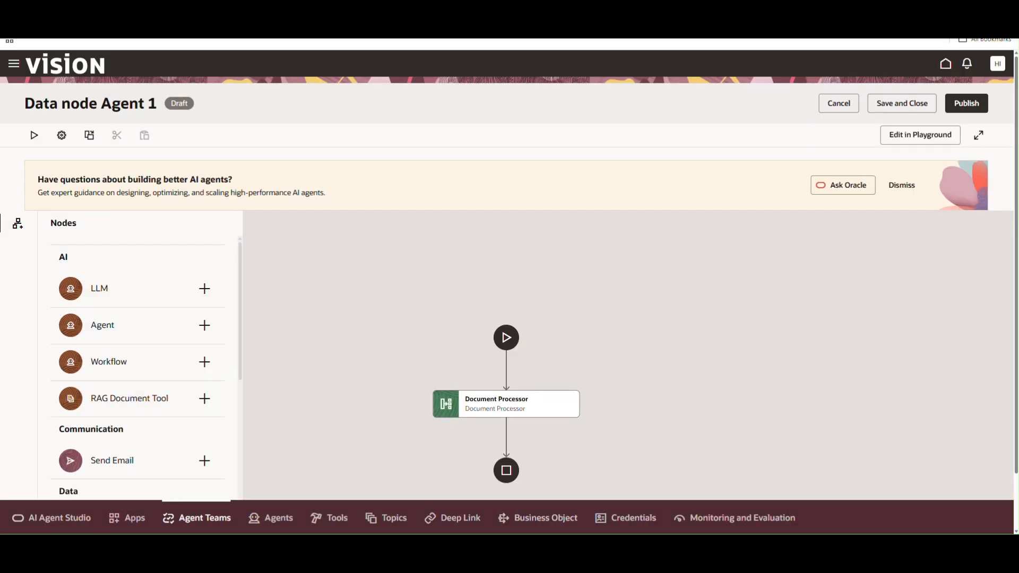
- Remove the Document Processor node from the workflow
{"action": "left_click_drag", "start_coordinate": [524, 410], "coordinate": [523, 343]}
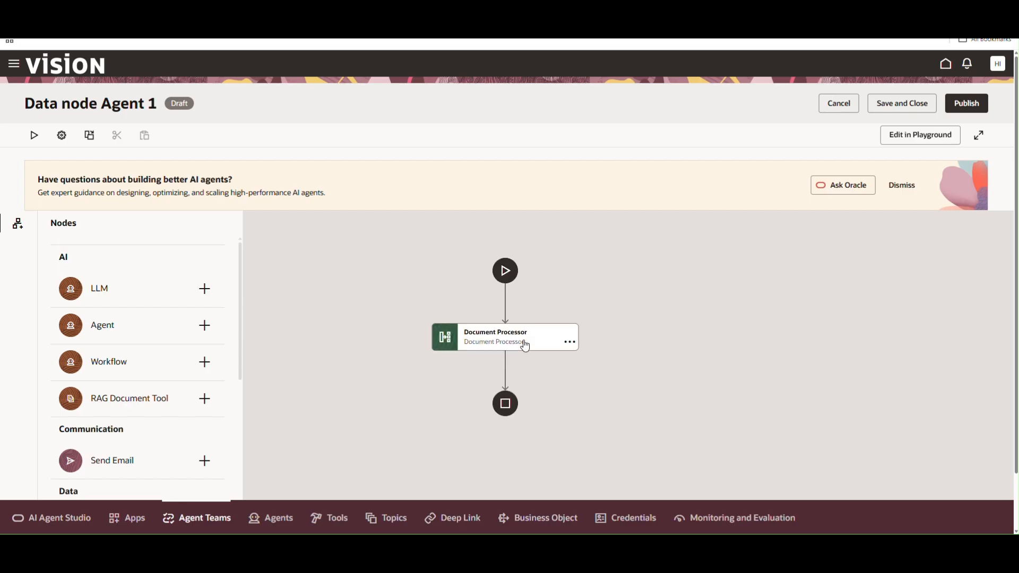
{"action": "left_click", "coordinate": [567, 344]}
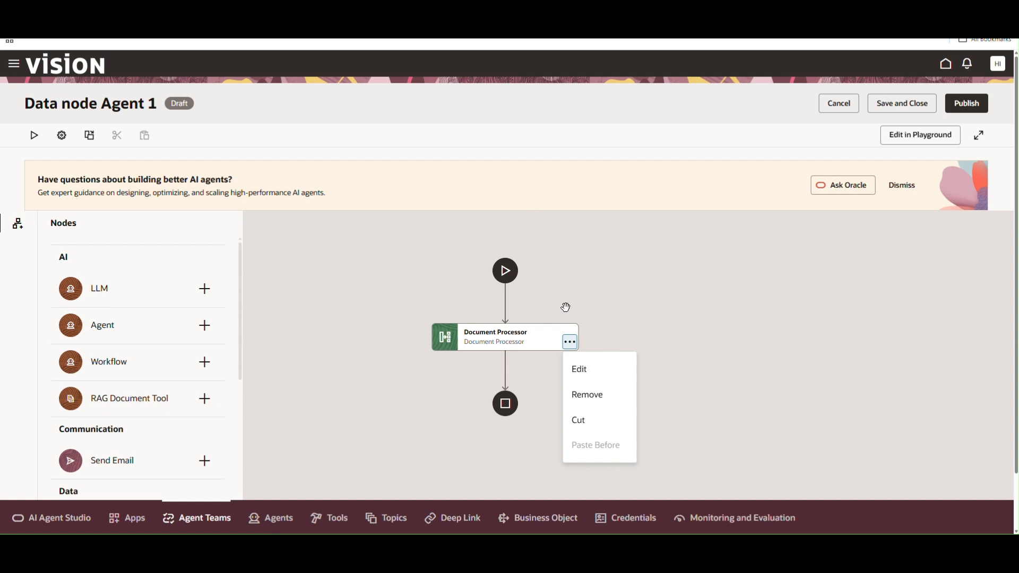
{"action": "left_click", "coordinate": [587, 395]}
- Add a Business Object Function node from the Data nodes and name it "Business OBject"
{"action": "scroll", "coordinate": [152, 313], "scroll_direction": "down", "scroll_amount": 6}
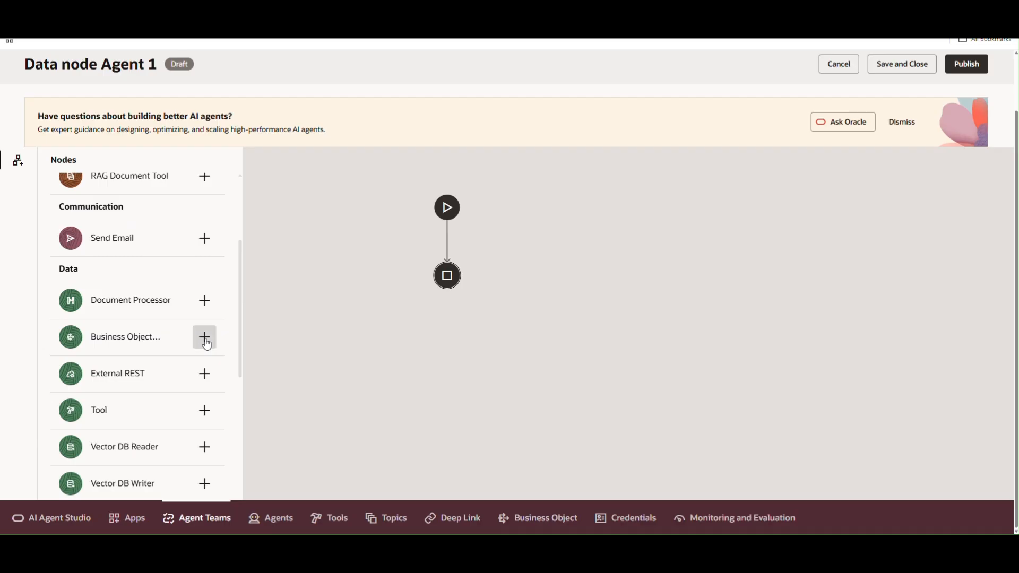
{"action": "left_click", "coordinate": [205, 337]}
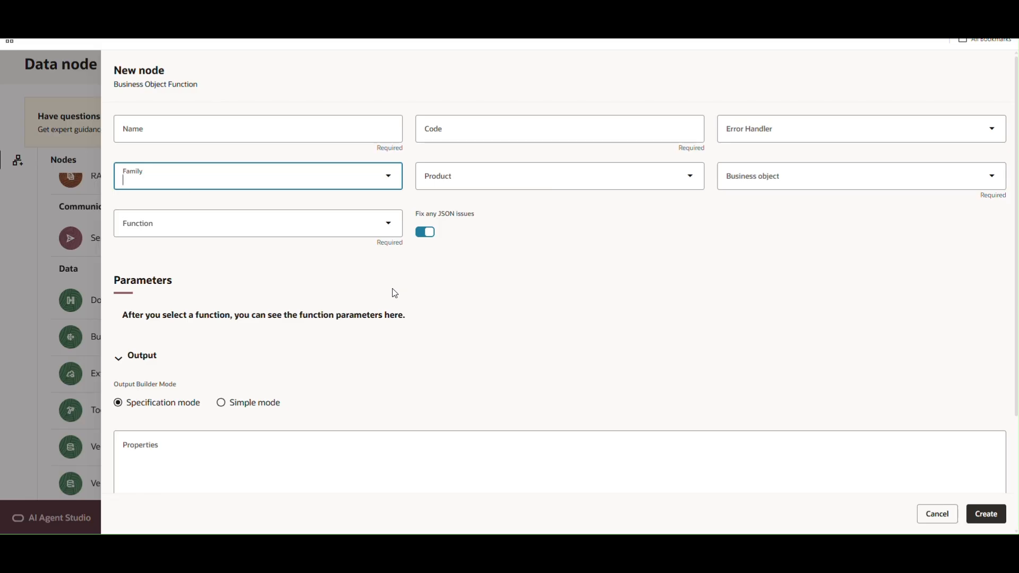
{"action": "left_click", "coordinate": [209, 130]}
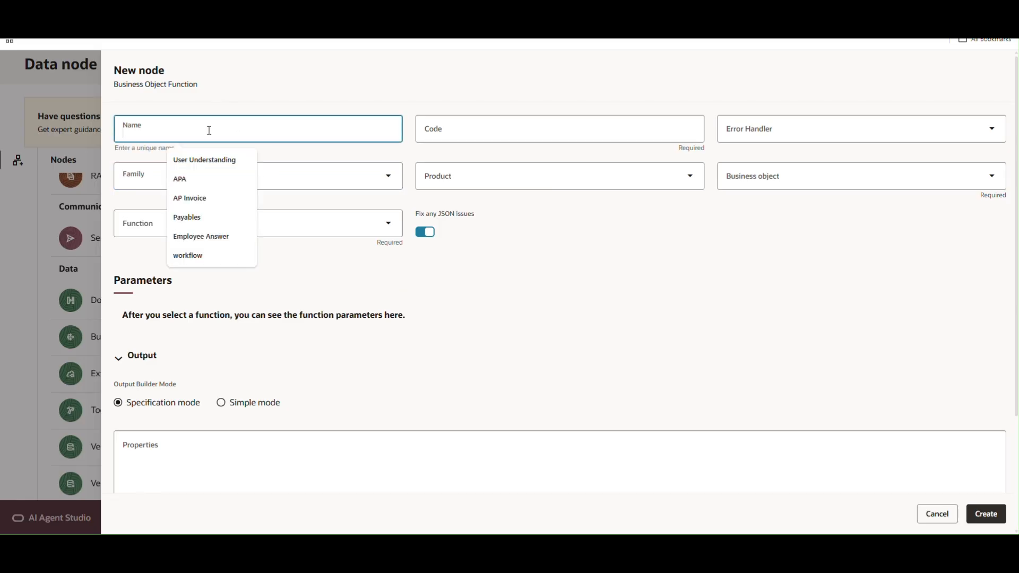
{"action": "type", "text": "Busines"}
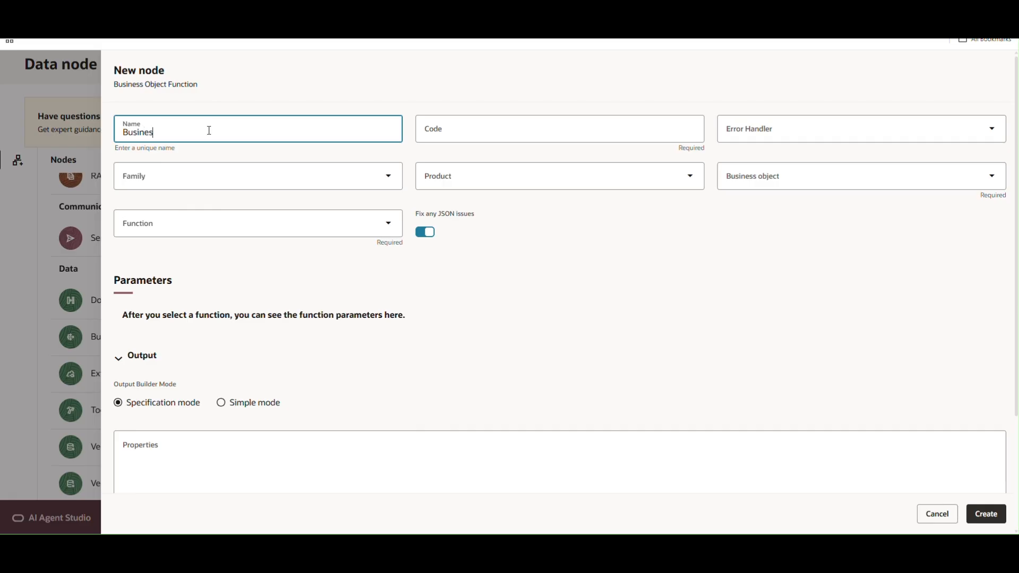
{"action": "type", "text": "s OBject"}
{"action": "left_click", "coordinate": [205, 161]}
- Set the new node's family to FIN and its product to Other
{"action": "left_click", "coordinate": [196, 183]}
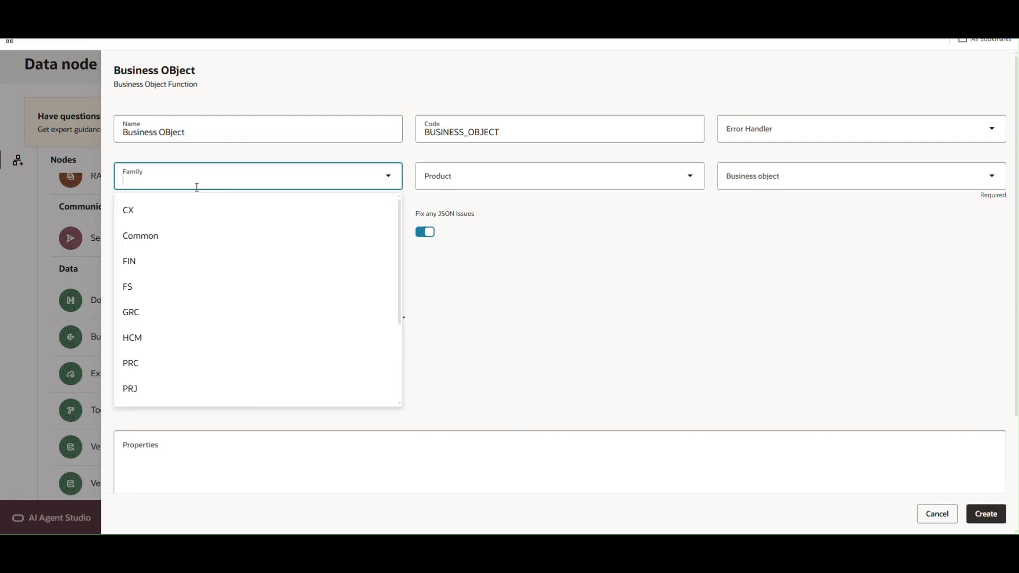
{"action": "left_click", "coordinate": [183, 260]}
{"action": "left_click", "coordinate": [537, 182]}
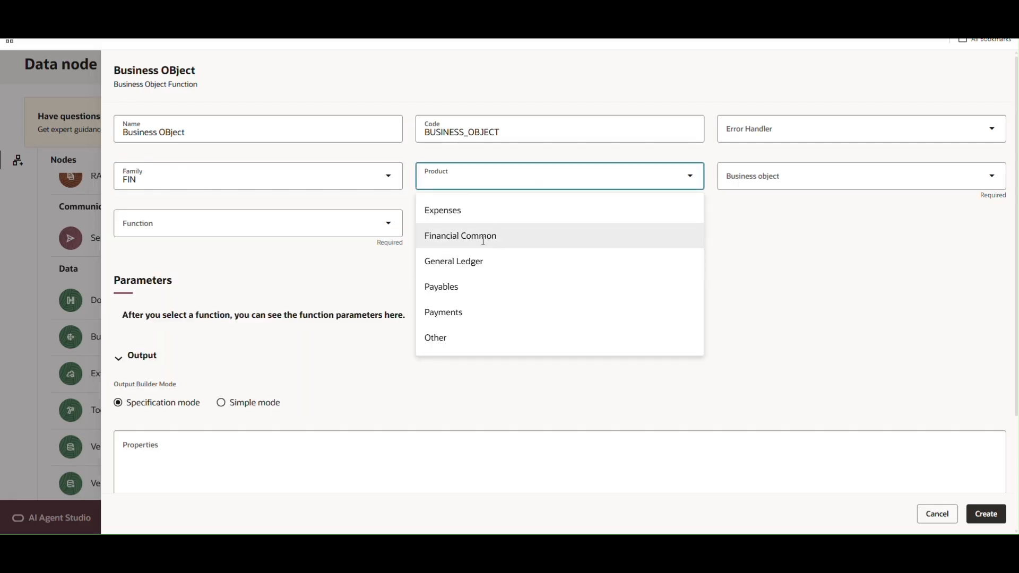
{"action": "left_click", "coordinate": [461, 339]}
- Look through the business objects offered for the Other product and filter them by "Get"
{"action": "left_click", "coordinate": [881, 175]}
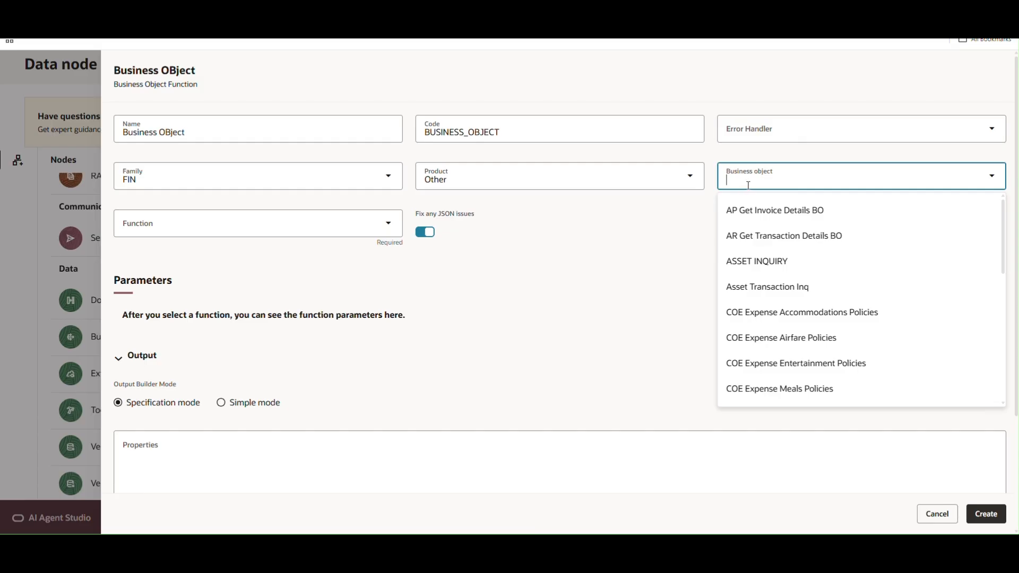
{"action": "scroll", "coordinate": [791, 286], "scroll_direction": "down", "scroll_amount": 5}
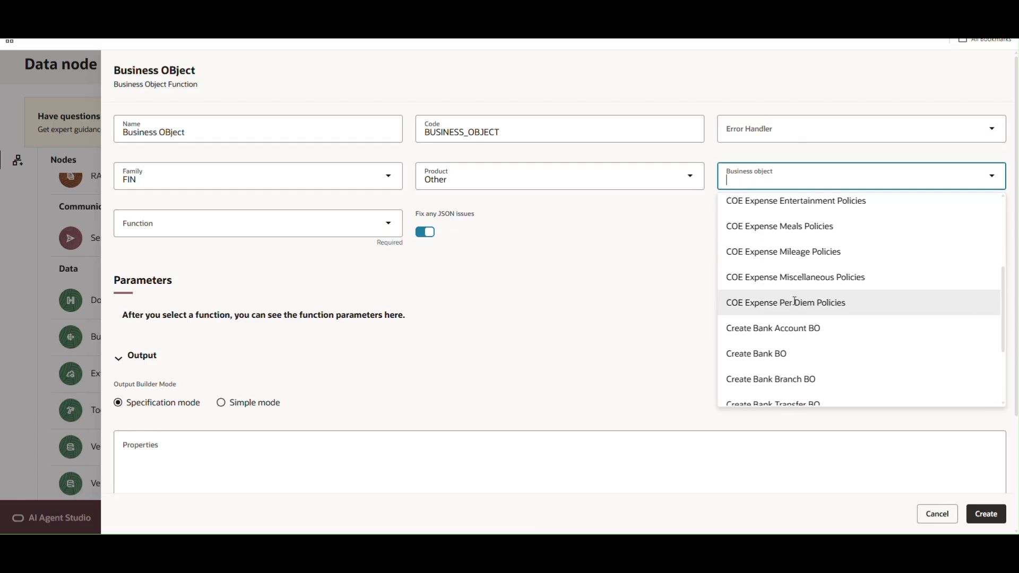
{"action": "scroll", "coordinate": [798, 312], "scroll_direction": "up", "scroll_amount": 5}
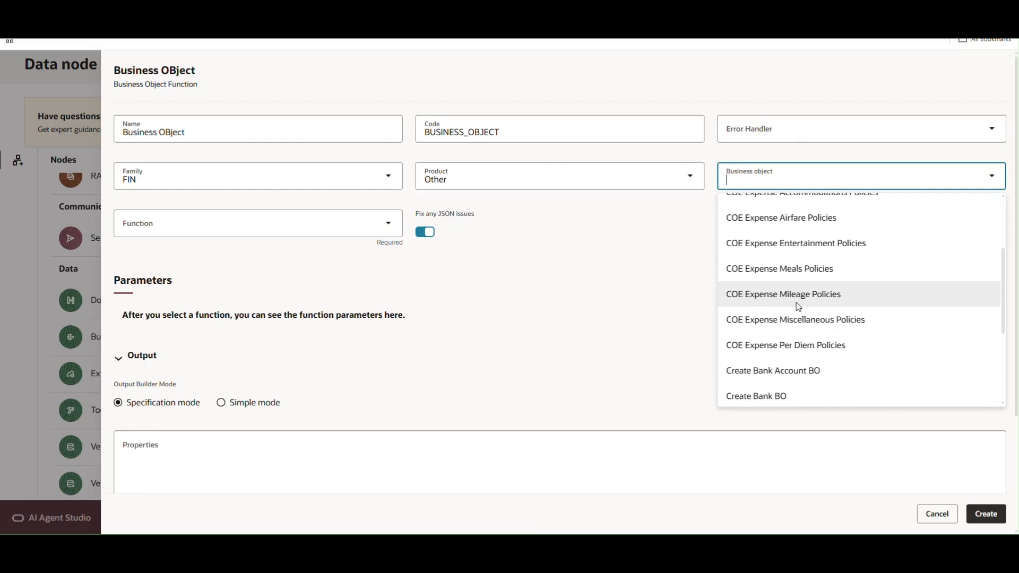
{"action": "scroll", "coordinate": [798, 308], "scroll_direction": "down", "scroll_amount": 5}
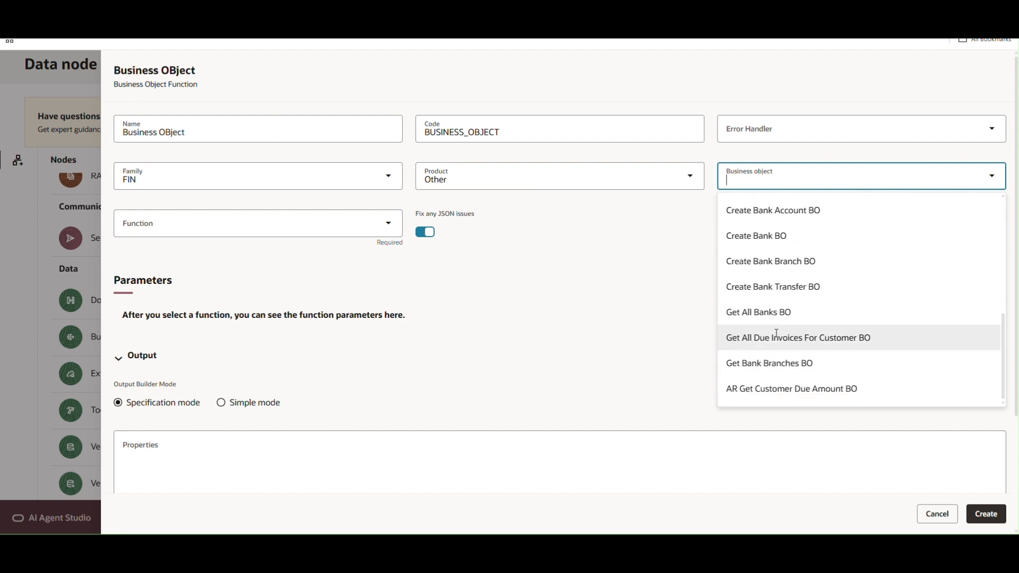
{"action": "scroll", "coordinate": [775, 311], "scroll_direction": "up", "scroll_amount": 2}
{"action": "scroll", "coordinate": [775, 309], "scroll_direction": "up", "scroll_amount": 3}
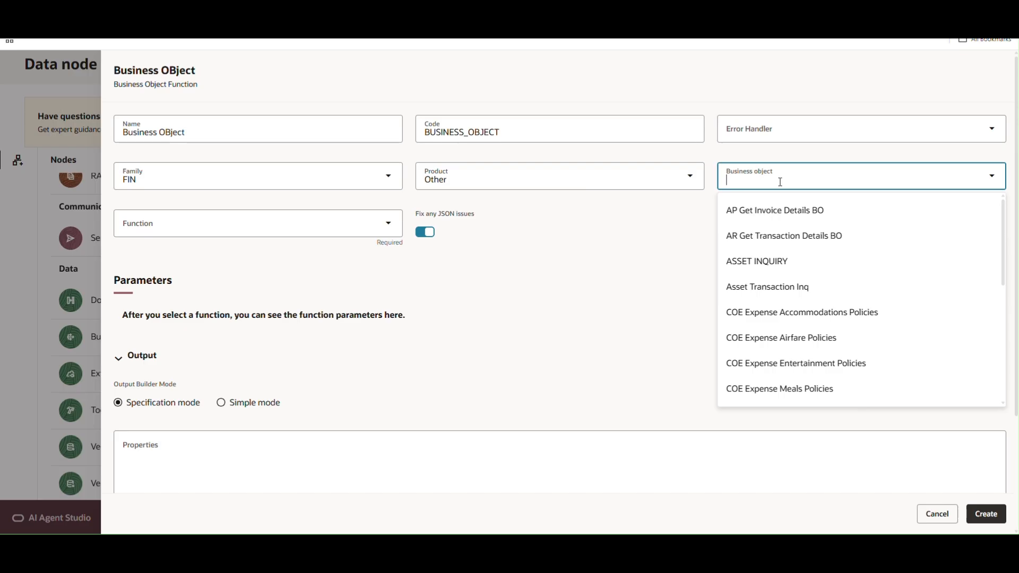
{"action": "type", "text": "Get"}
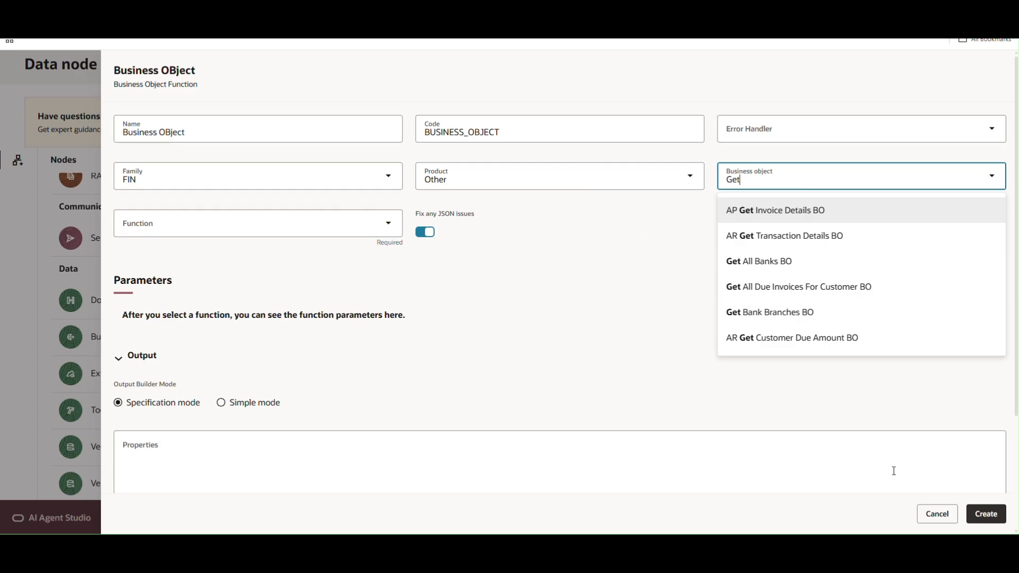
- Switch the product to Payables, filter its business objects by "get", and cancel the new node
{"action": "left_click", "coordinate": [571, 187]}
{"action": "left_click", "coordinate": [466, 286]}
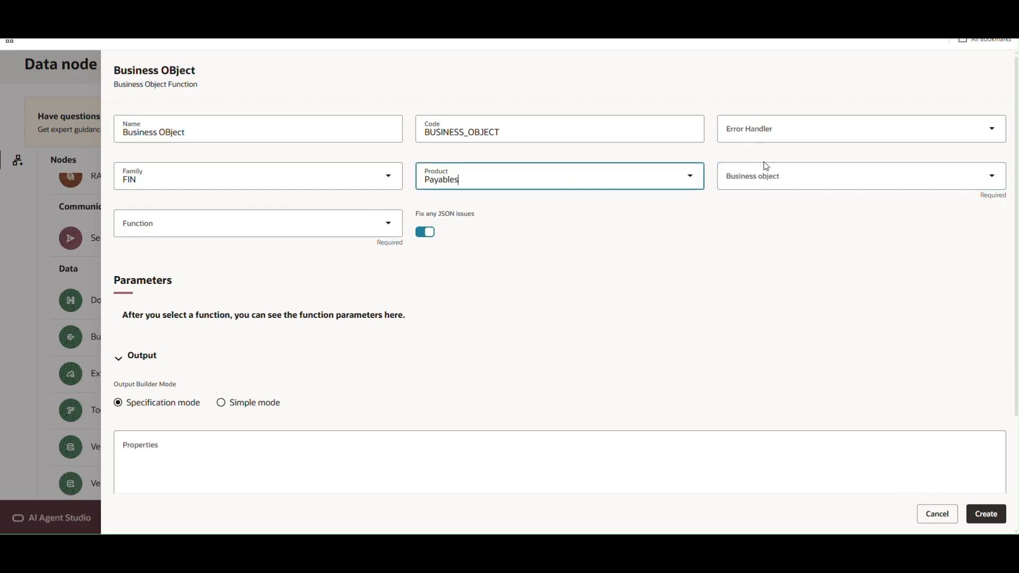
{"action": "left_click", "coordinate": [766, 176]}
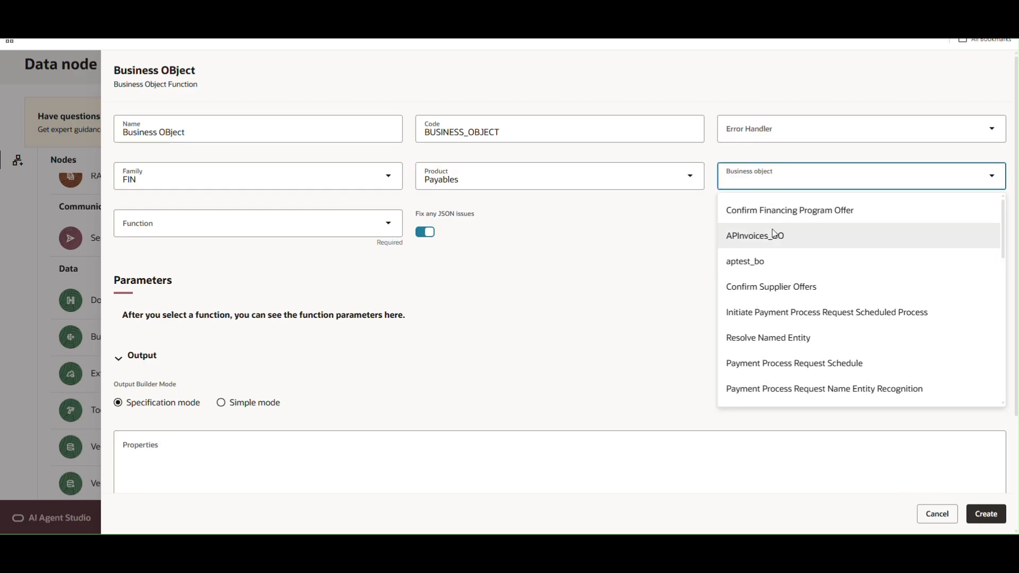
{"action": "scroll", "coordinate": [791, 250], "scroll_direction": "down", "scroll_amount": 2}
{"action": "scroll", "coordinate": [794, 259], "scroll_direction": "down", "scroll_amount": 6}
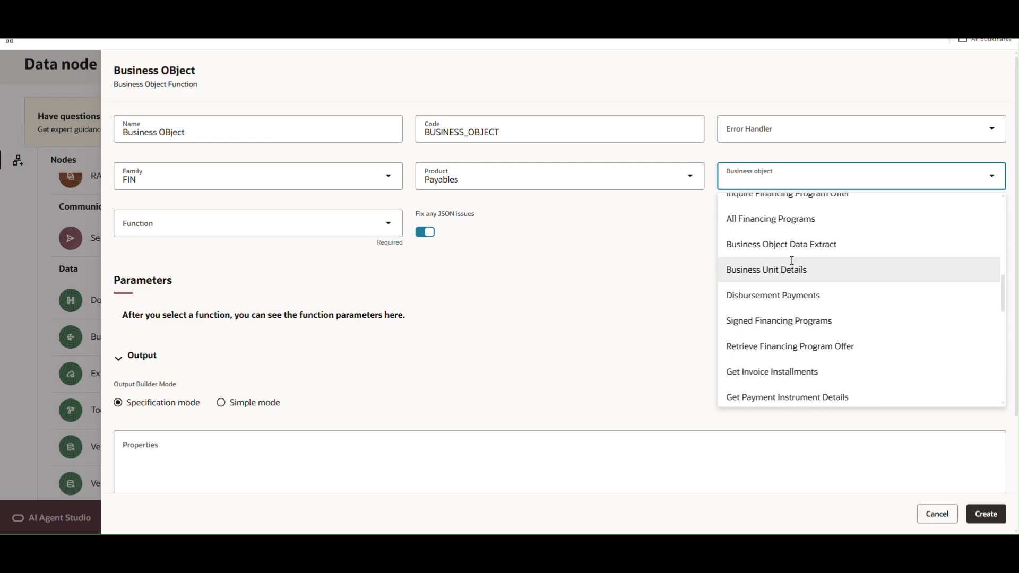
{"action": "type", "text": "get"}
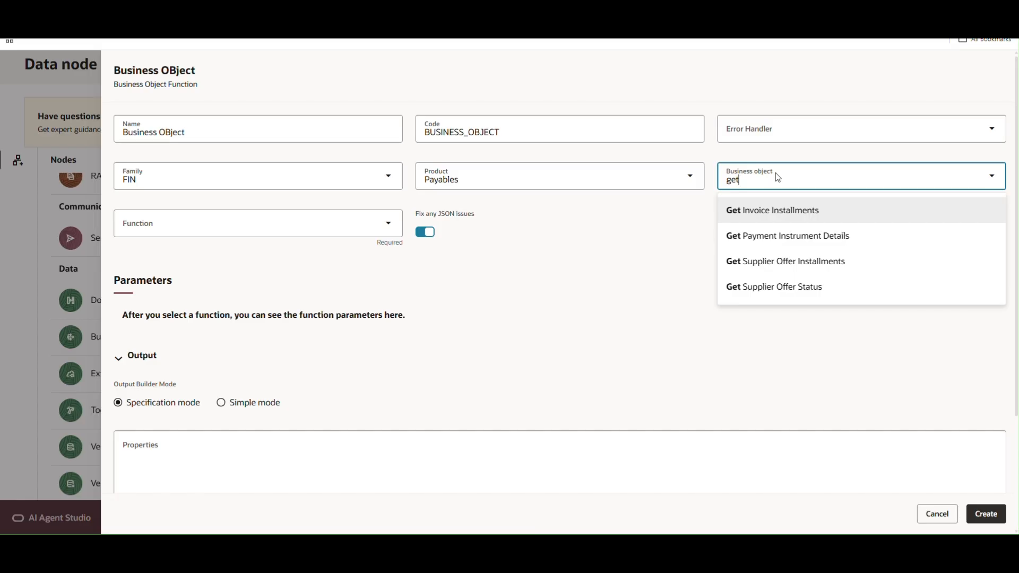
{"action": "left_click", "coordinate": [937, 513]}
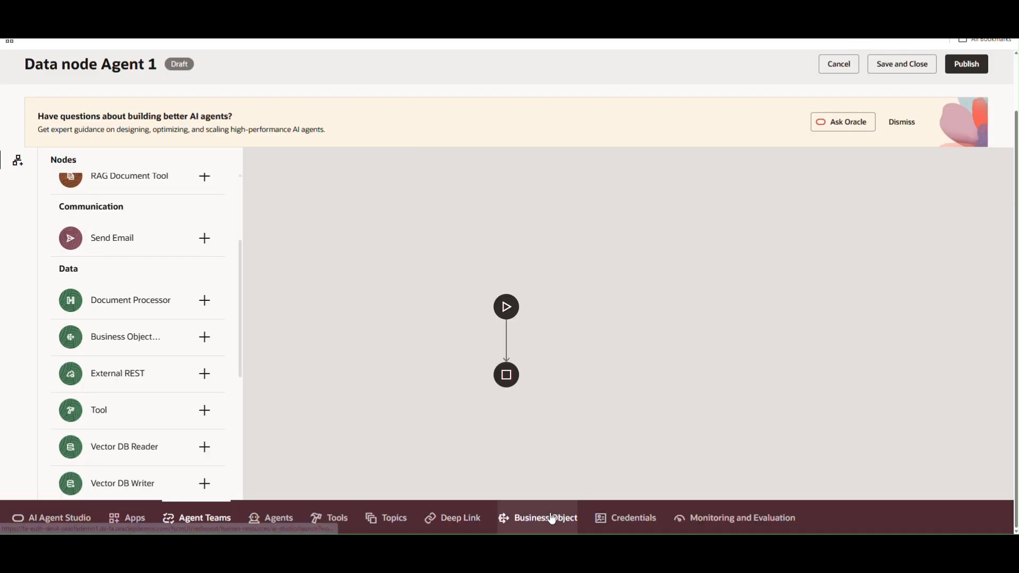
- Go to the Business Object page, search for "Get Invoices", and clear the search
{"action": "left_click", "coordinate": [537, 518]}
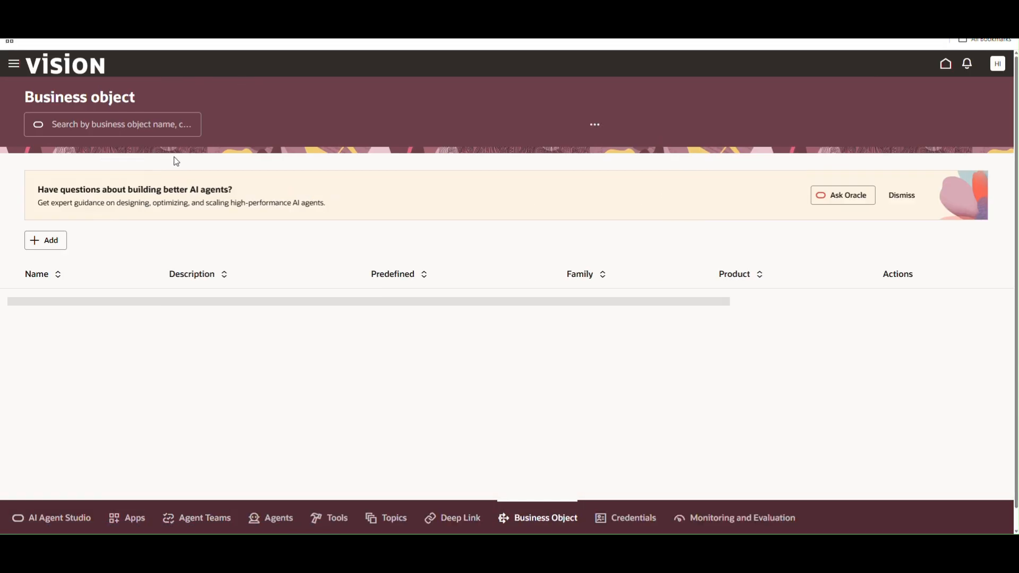
{"action": "left_click", "coordinate": [127, 127]}
{"action": "type", "text": "G"}
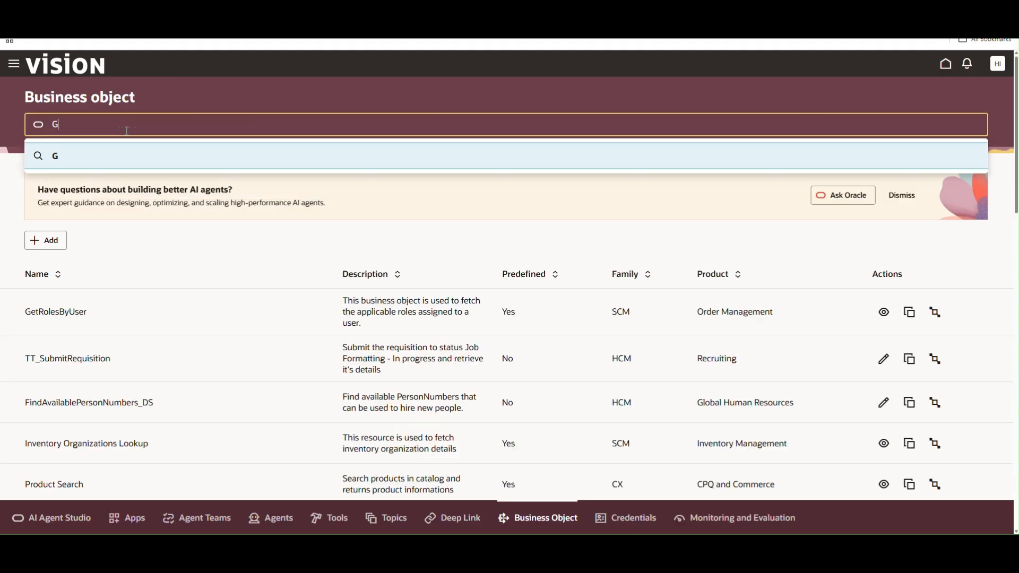
{"action": "type", "text": "et Invoices"}
{"action": "key", "text": "Return"}
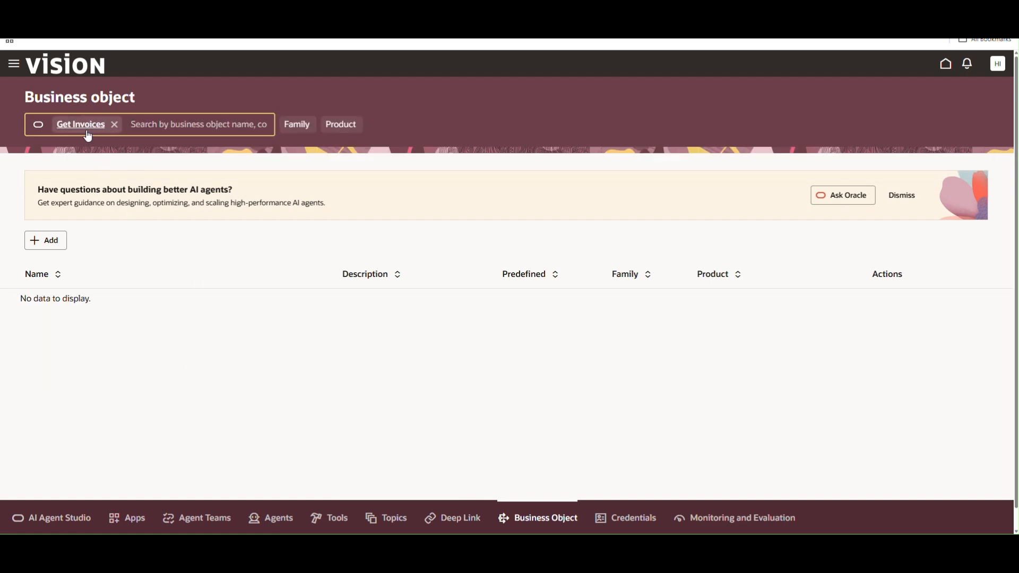
{"action": "left_click", "coordinate": [115, 125]}
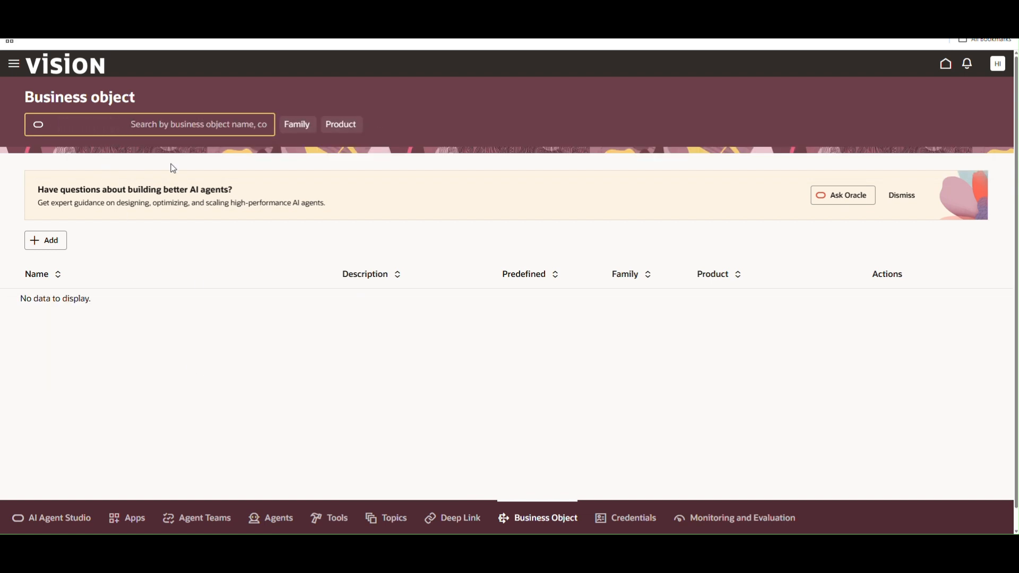
- Start a new business object with family FIN and product Payables
{"action": "scroll", "coordinate": [159, 393], "scroll_direction": "down", "scroll_amount": 8}
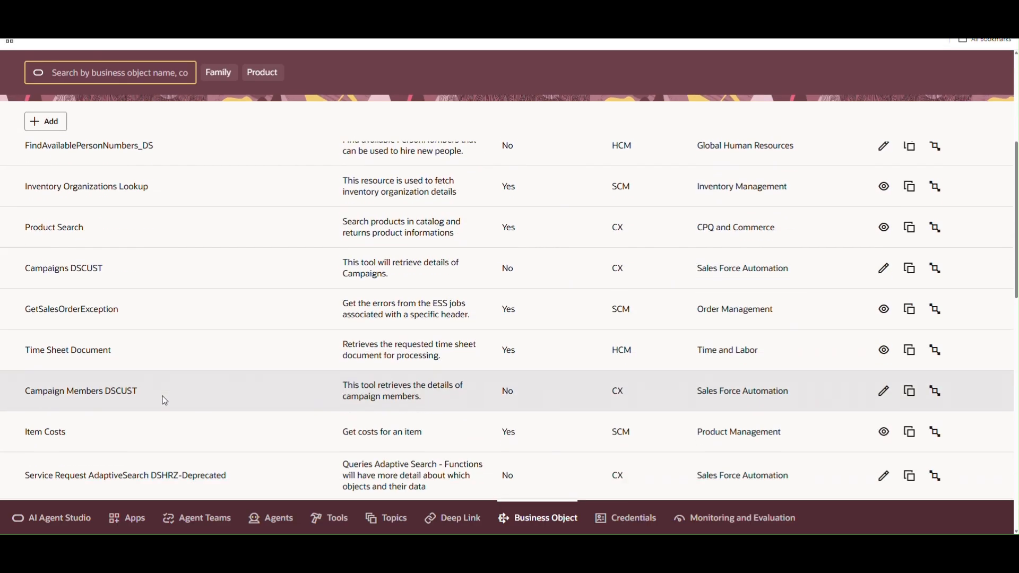
{"action": "scroll", "coordinate": [168, 398], "scroll_direction": "down", "scroll_amount": 15}
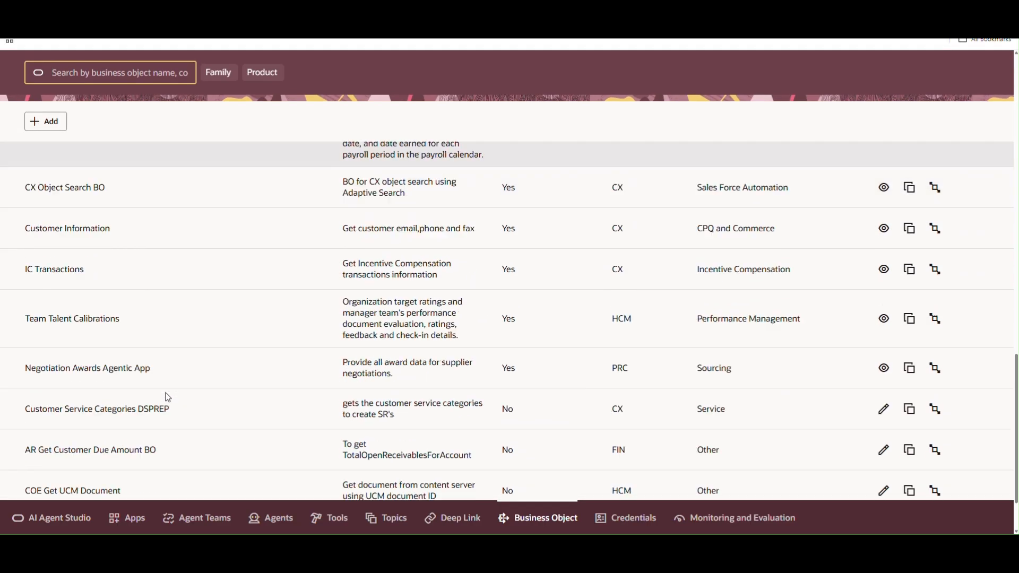
{"action": "scroll", "coordinate": [167, 398], "scroll_direction": "down", "scroll_amount": 15}
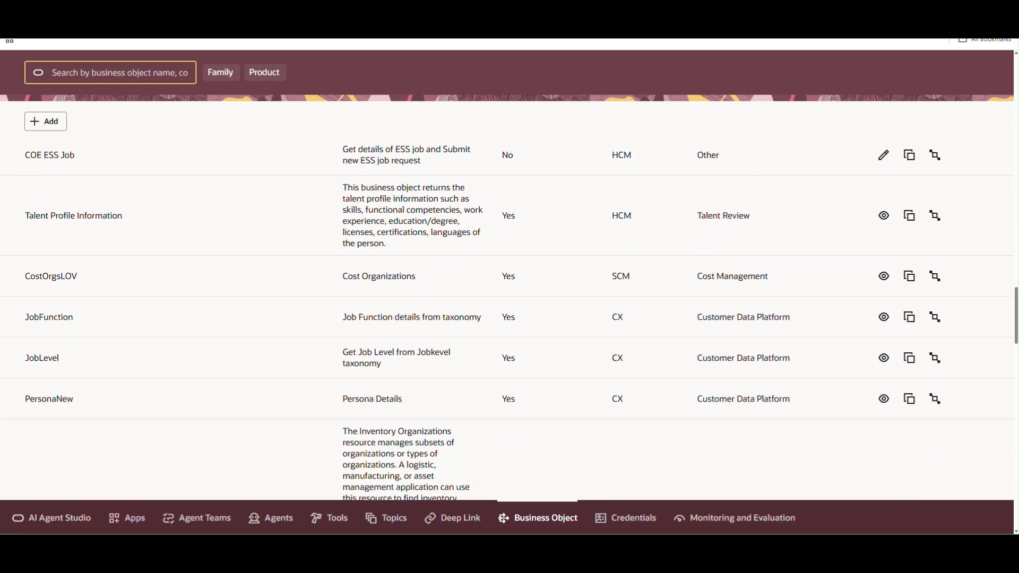
{"action": "left_click", "coordinate": [57, 277]}
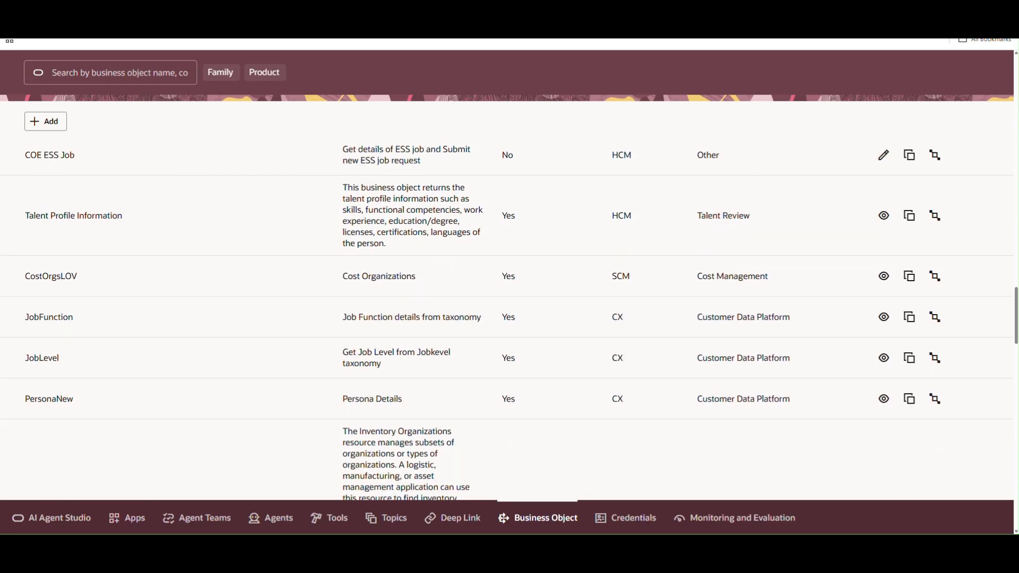
{"action": "scroll", "coordinate": [239, 162], "scroll_direction": "up", "scroll_amount": 5}
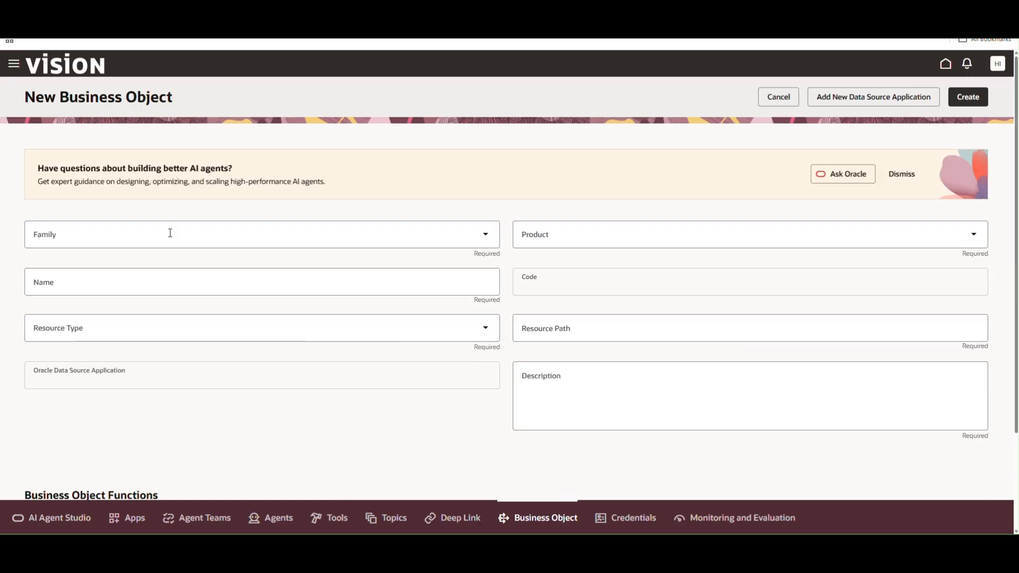
{"action": "left_click", "coordinate": [169, 232]}
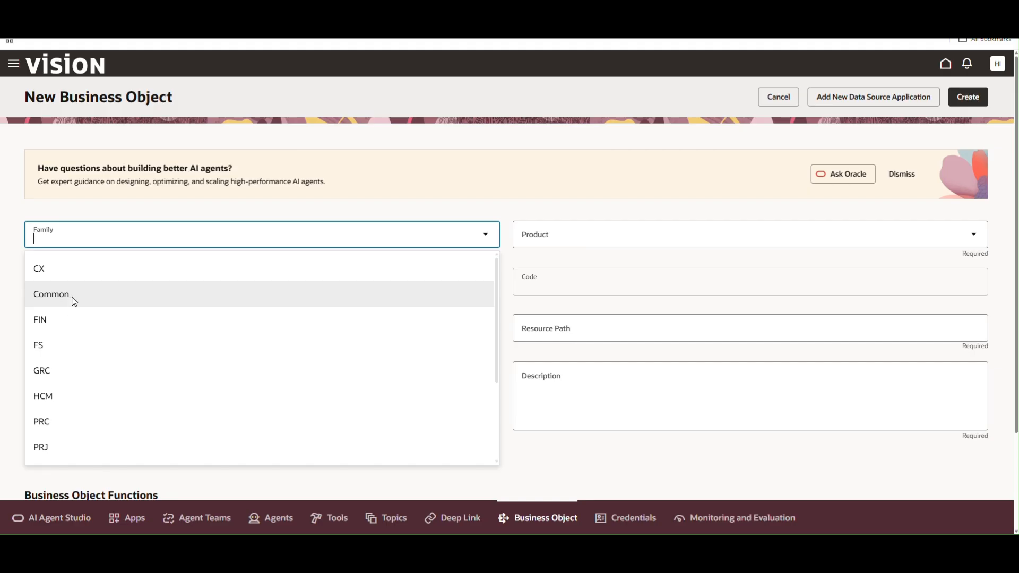
{"action": "left_click", "coordinate": [64, 320]}
{"action": "left_click", "coordinate": [563, 229]}
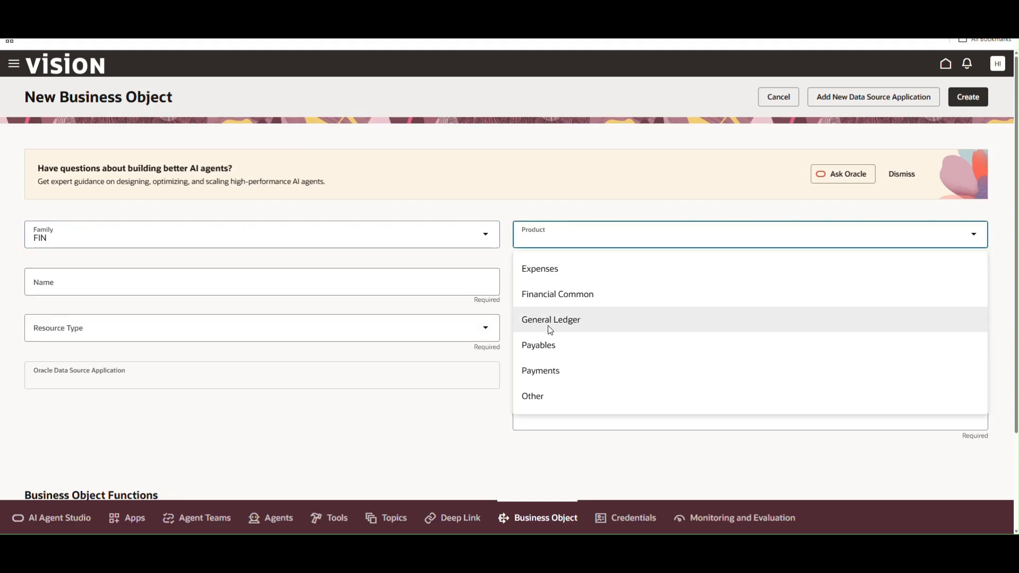
{"action": "left_click", "coordinate": [541, 346]}
- Name the business object "Get Invoice Details" and set its resource type to Monolith resource
{"action": "left_click", "coordinate": [159, 285]}
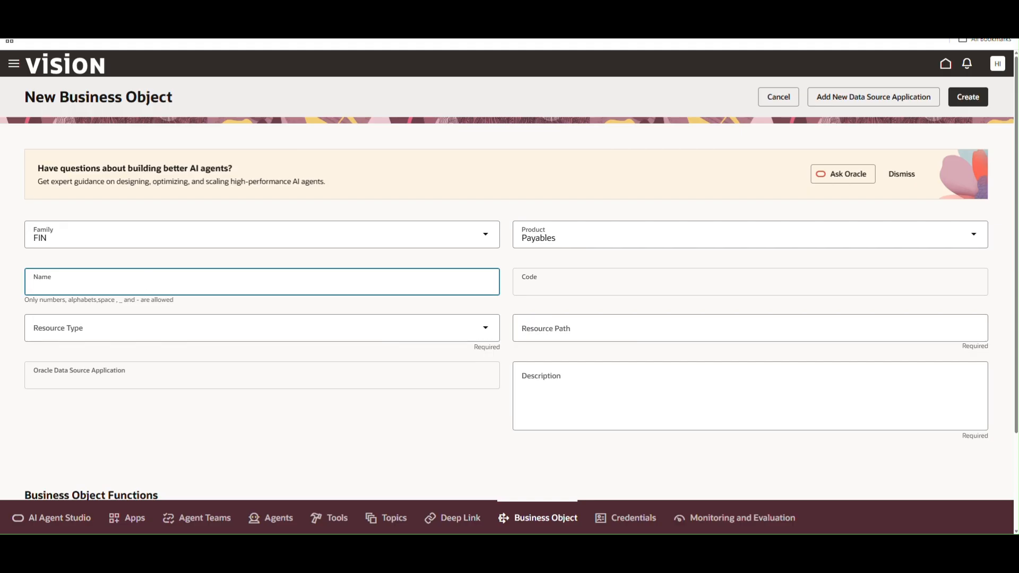
{"action": "key", "text": "alt+Tab"}
{"action": "left_click", "coordinate": [40, 289]}
{"action": "type", "text": "Get Invoice Detai;sls"}
{"action": "left_click", "coordinate": [99, 346]}
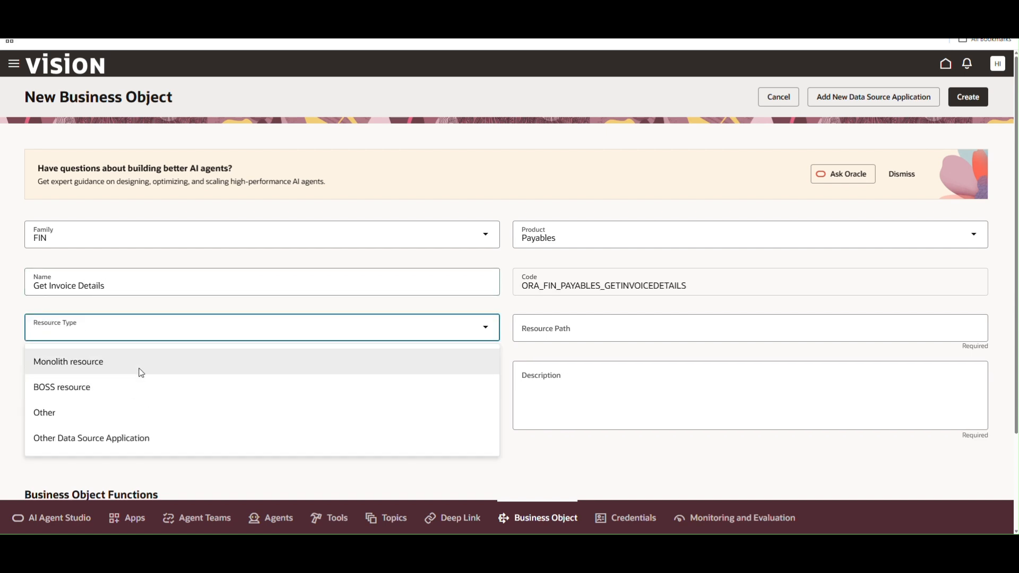
{"action": "left_click", "coordinate": [142, 366]}
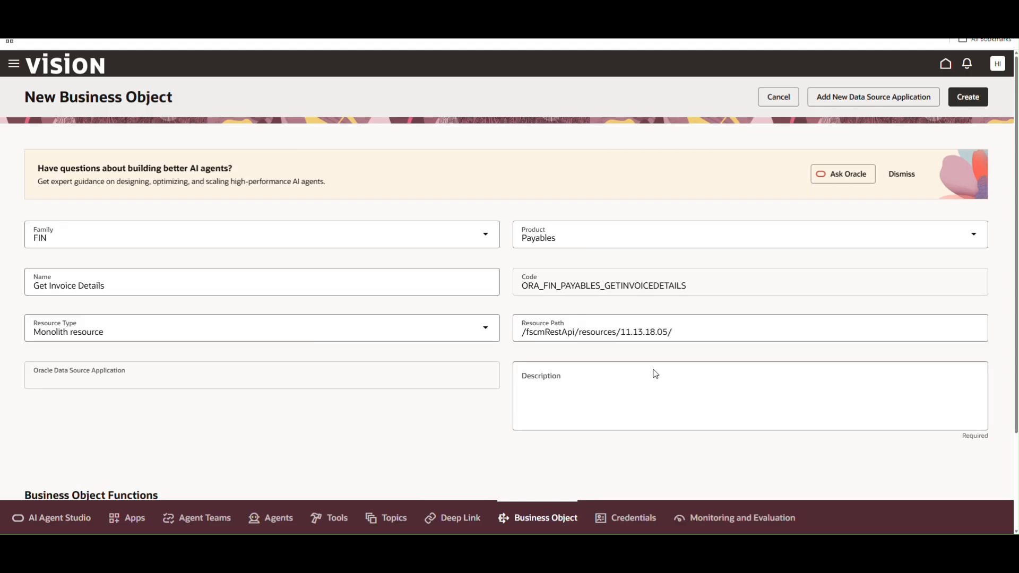
- Enter "Retrieve the invoice details" as the business object's description
{"action": "scroll", "coordinate": [656, 370], "scroll_direction": "down", "scroll_amount": 1}
{"action": "scroll", "coordinate": [642, 330], "scroll_direction": "down", "scroll_amount": 1}
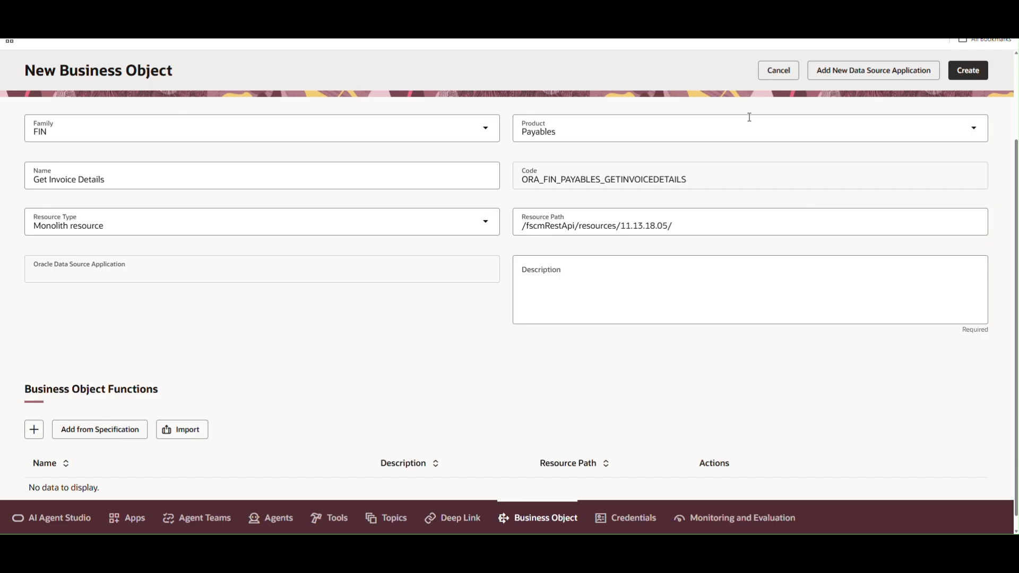
{"action": "left_click", "coordinate": [572, 279]}
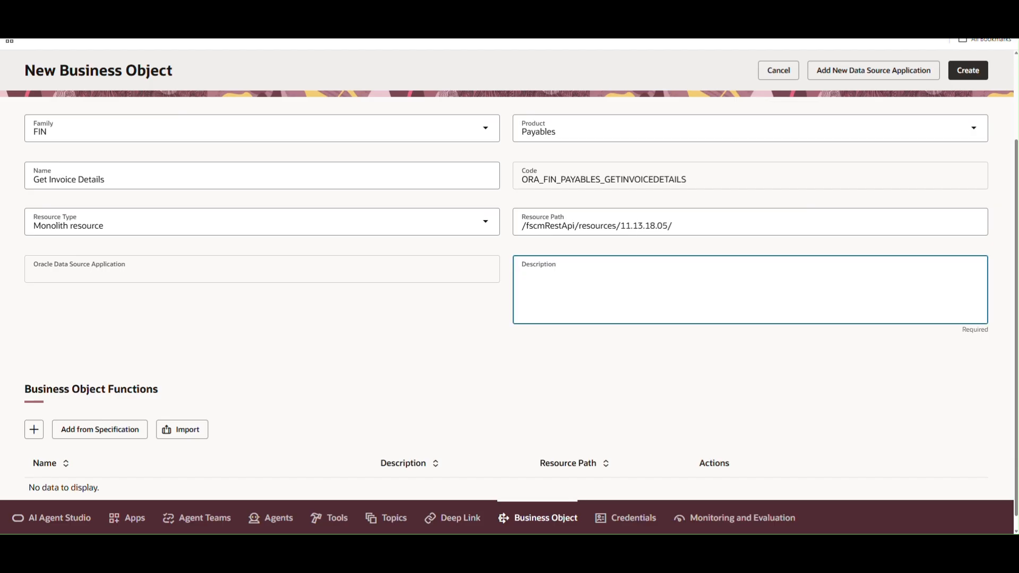
{"action": "left_click", "coordinate": [560, 273]}
{"action": "type", "text": "Retrieve the invoice details"}
- Rename the business object to "Get Invoices Details"
{"action": "left_click", "coordinate": [74, 180]}
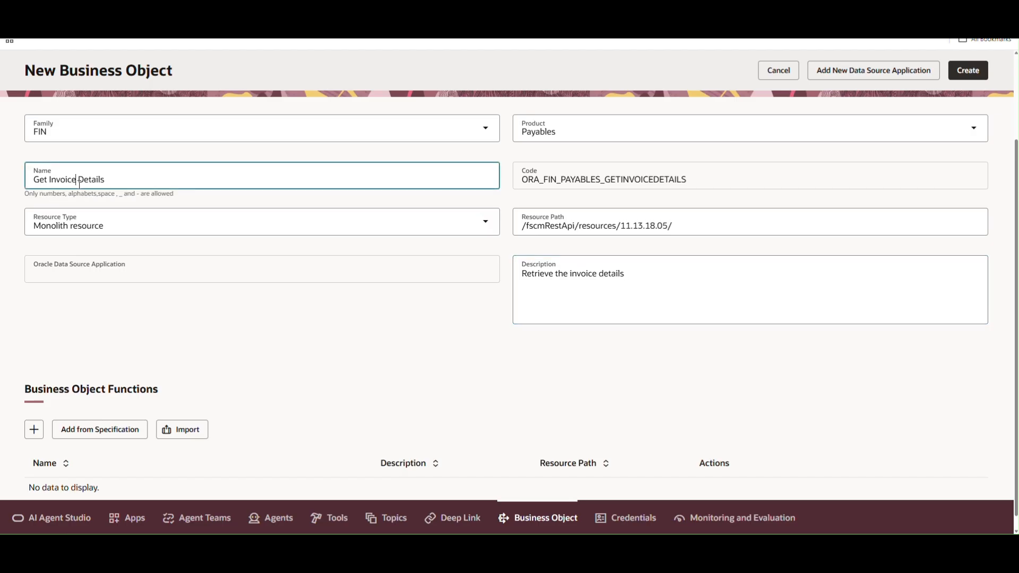
{"action": "type", "text": "s"}
{"action": "left_click", "coordinate": [400, 340]}
- Complete the resource path as /fscmRestApi/resources/11.13.18.05/invoices
{"action": "scroll", "coordinate": [405, 337], "scroll_direction": "down", "scroll_amount": 1}
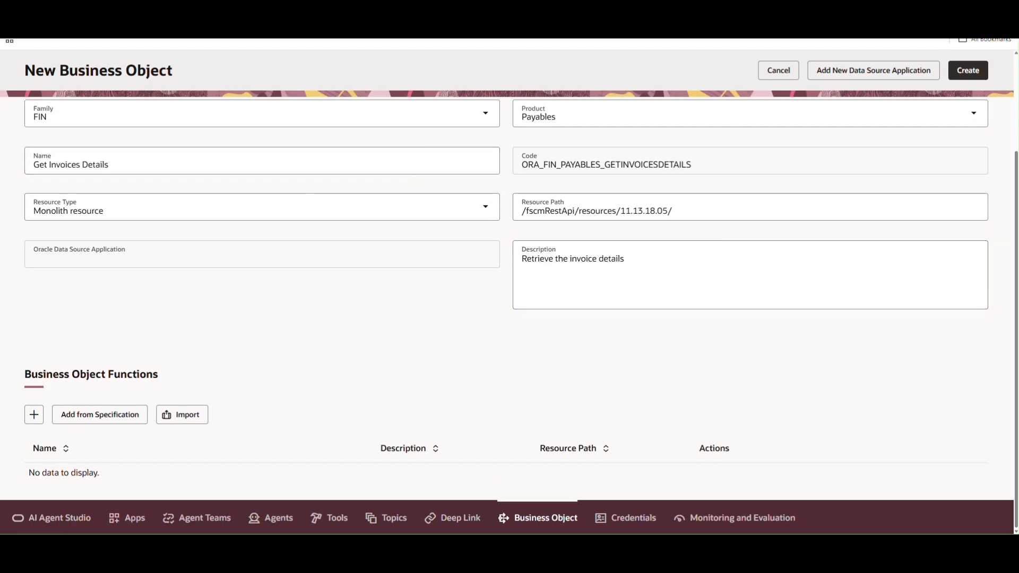
{"action": "left_click", "coordinate": [694, 210]}
{"action": "type", "text": "i"}
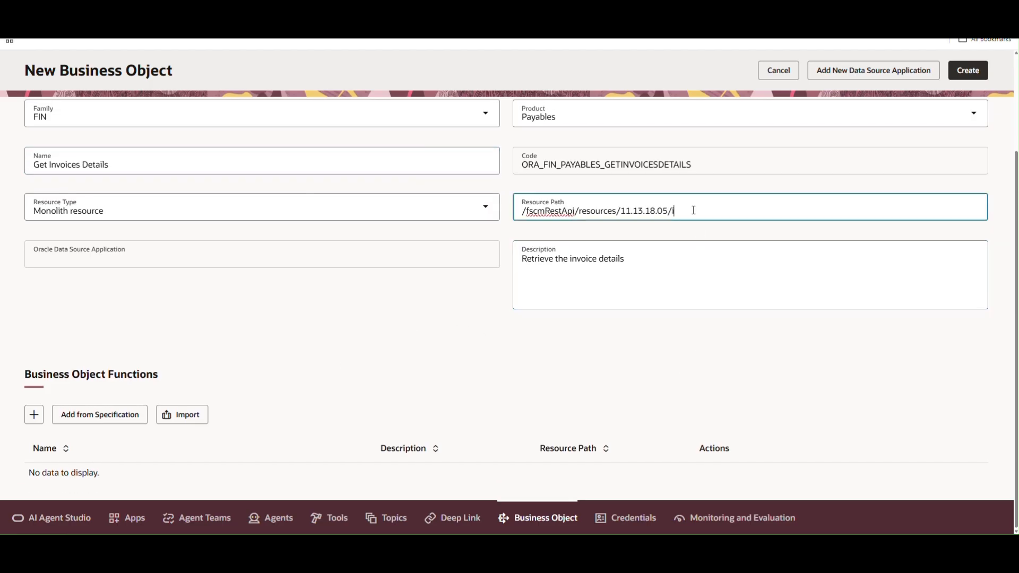
{"action": "type", "text": "nvoices"}
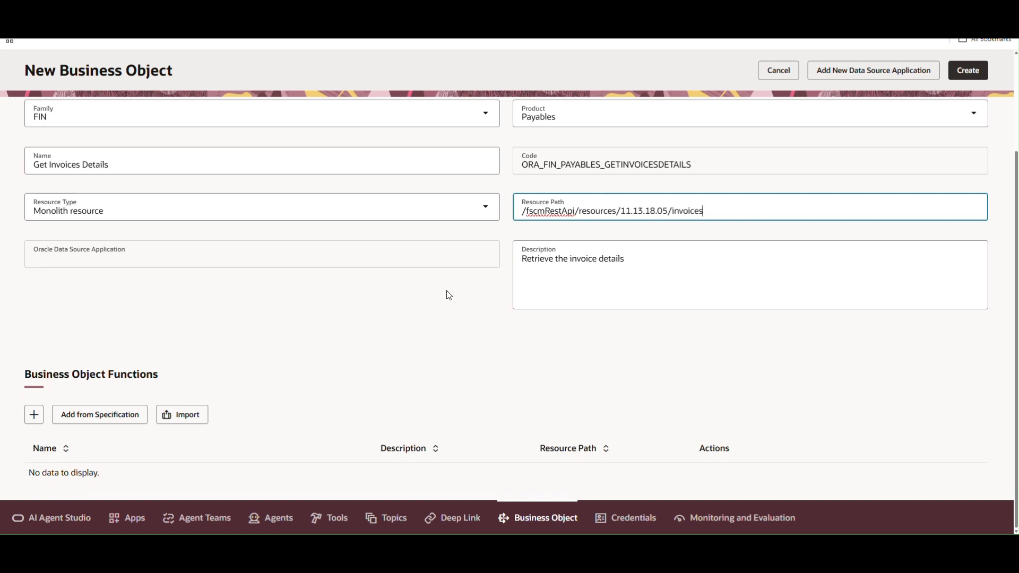
{"action": "left_click", "coordinate": [444, 293]}
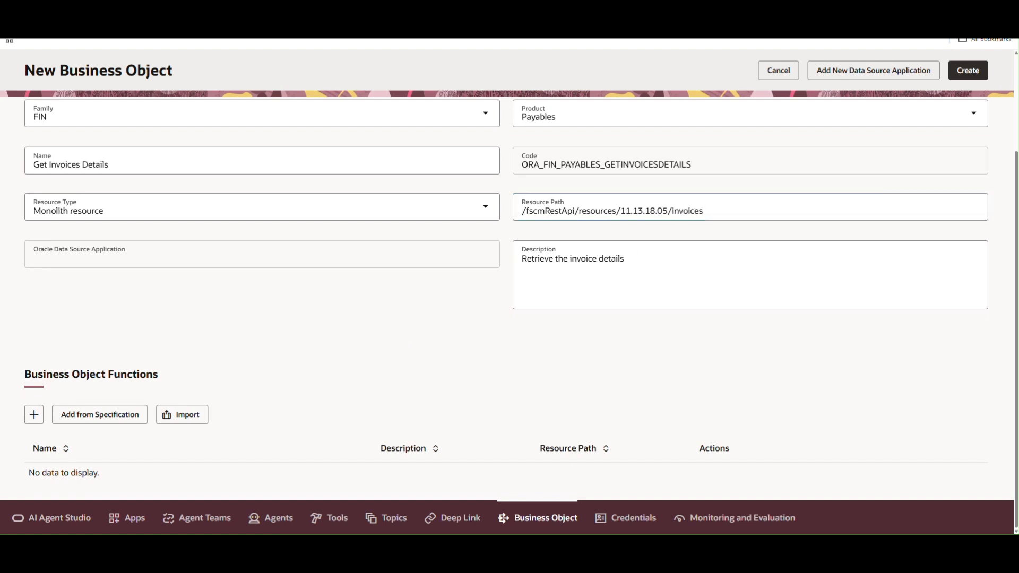
- Add a business object function from the specification, using the invoices operation Get all (getall_invoices)
{"action": "left_click", "coordinate": [102, 417]}
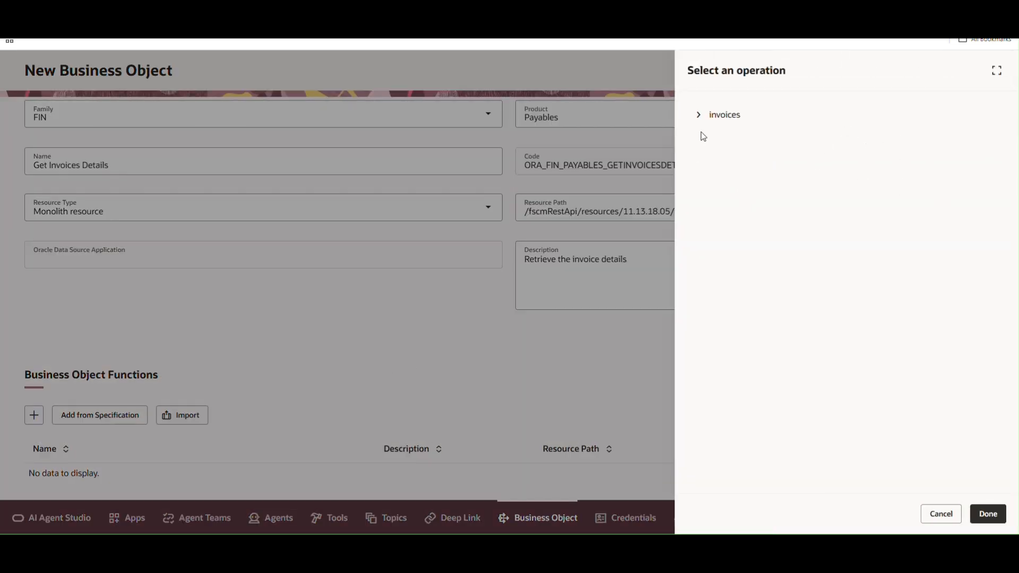
{"action": "left_click", "coordinate": [700, 116]}
{"action": "left_click", "coordinate": [754, 138]}
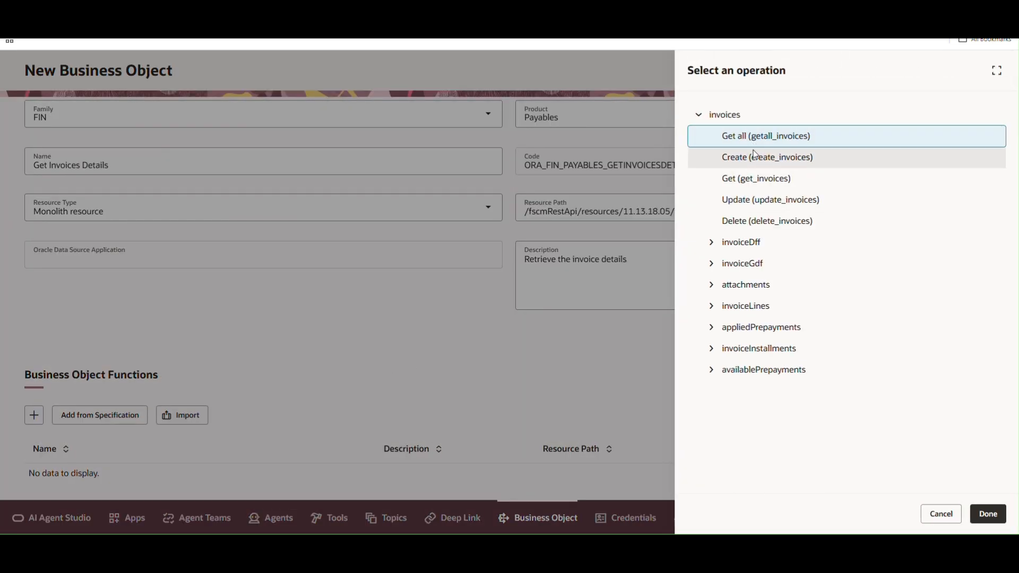
{"action": "left_click", "coordinate": [989, 514]}
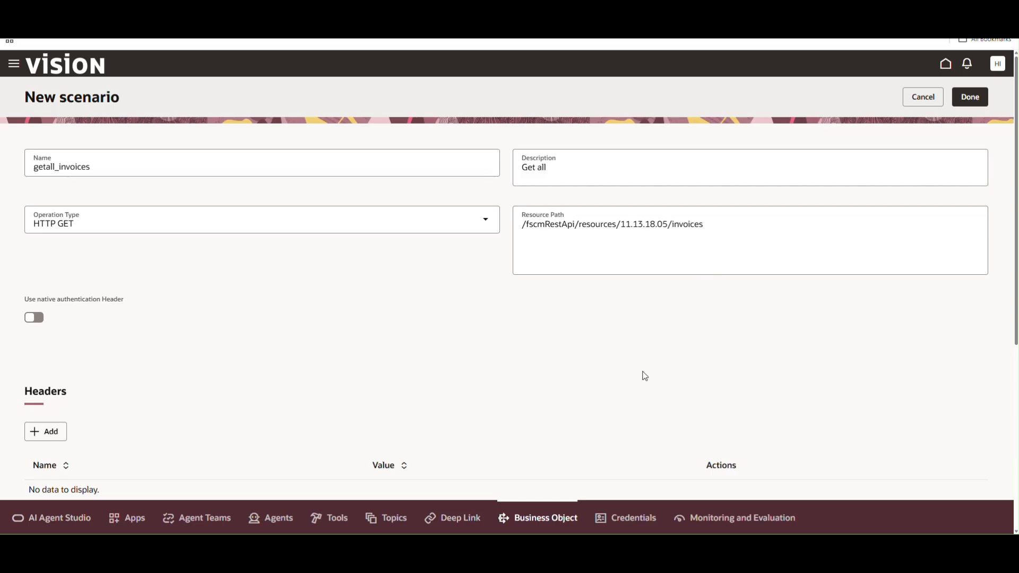
- Append ?onlyData=true&totalResults=true&limit=15 to the getall_invoices function's resource path and finish the function
{"action": "left_click", "coordinate": [724, 234]}
{"action": "type", "text": "?"}
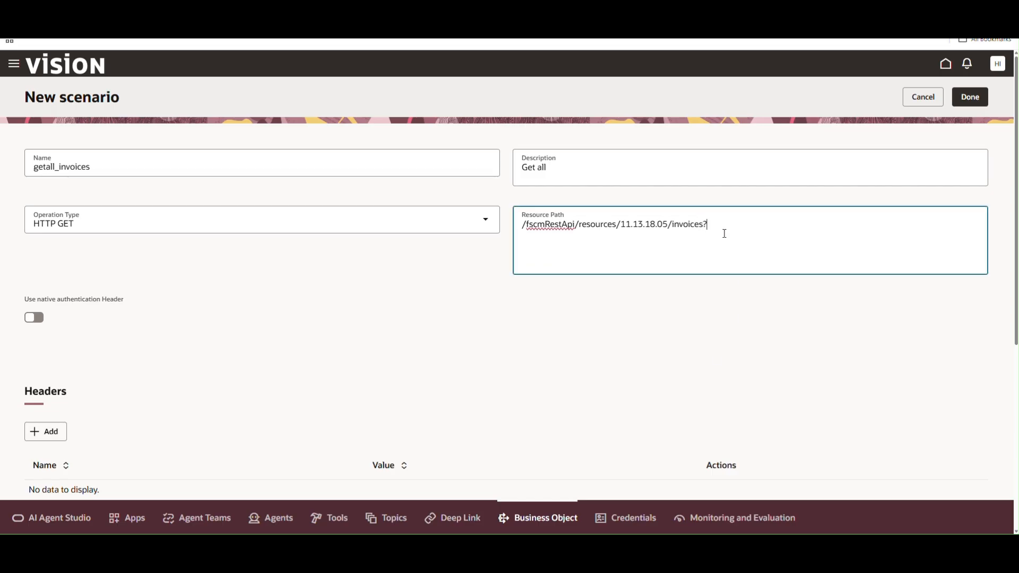
{"action": "type", "text": "onlyData=true%&totalResults=true"}
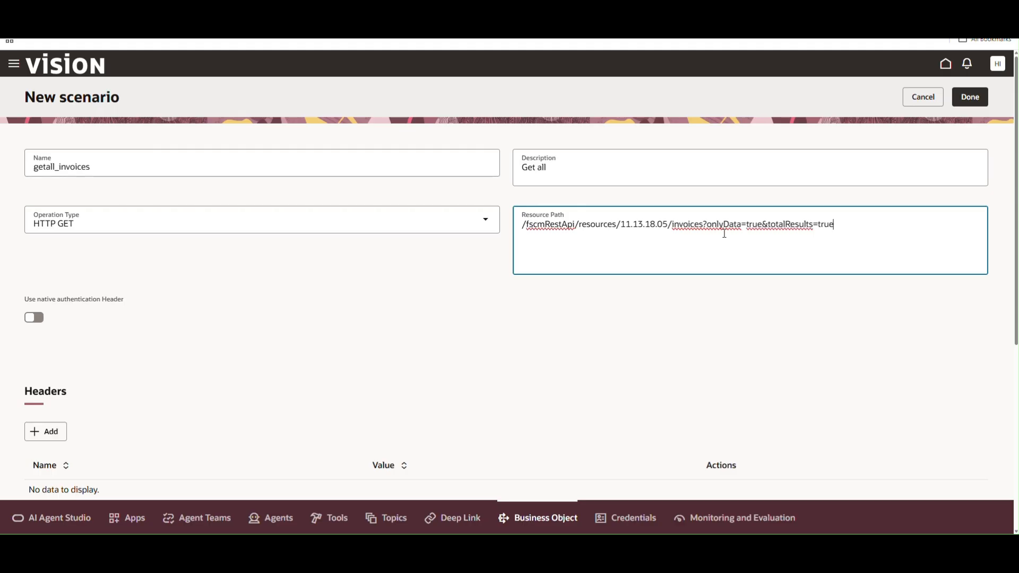
{"action": "type", "text": "&limit=15"}
{"action": "left_click", "coordinate": [637, 301]}
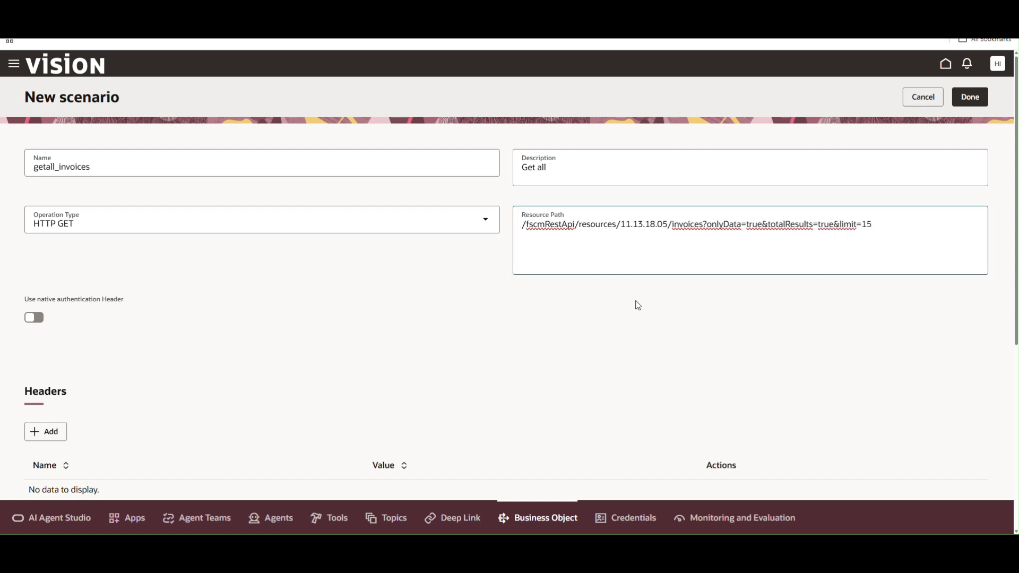
{"action": "scroll", "coordinate": [463, 353], "scroll_direction": "down", "scroll_amount": 3}
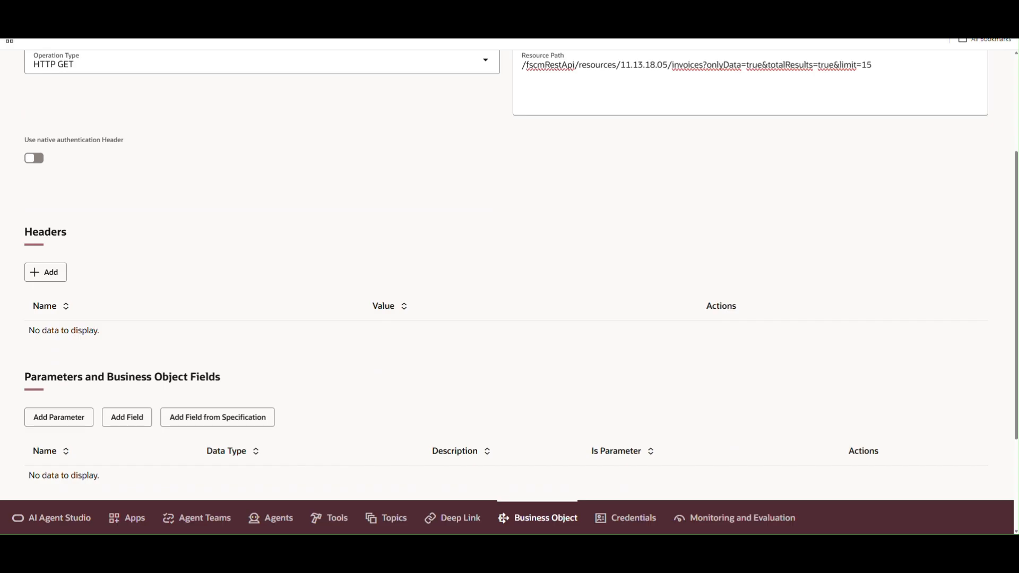
{"action": "scroll", "coordinate": [98, 368], "scroll_direction": "down", "scroll_amount": 3}
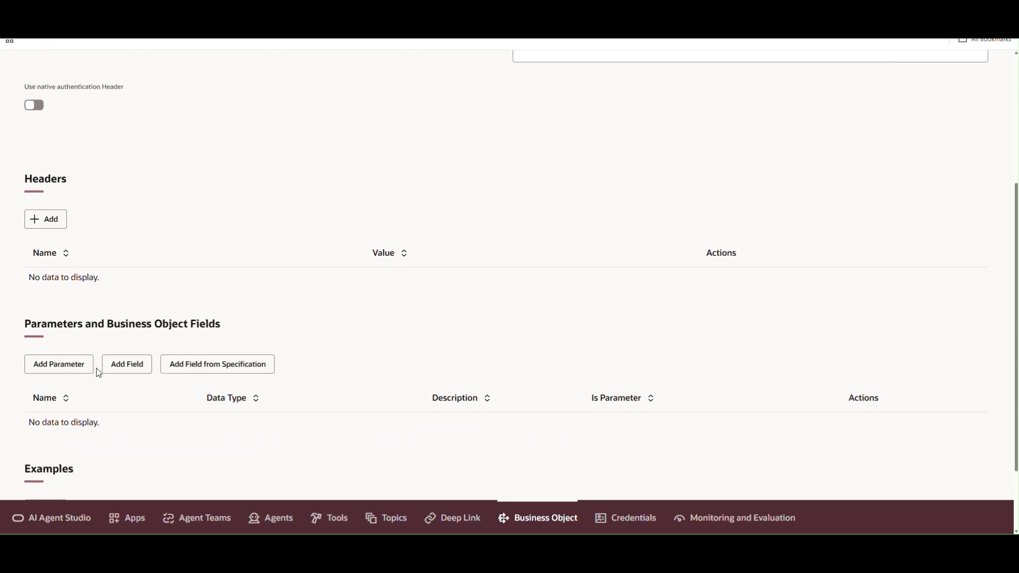
{"action": "scroll", "coordinate": [552, 306], "scroll_direction": "up", "scroll_amount": 5}
{"action": "scroll", "coordinate": [552, 307], "scroll_direction": "up", "scroll_amount": 1}
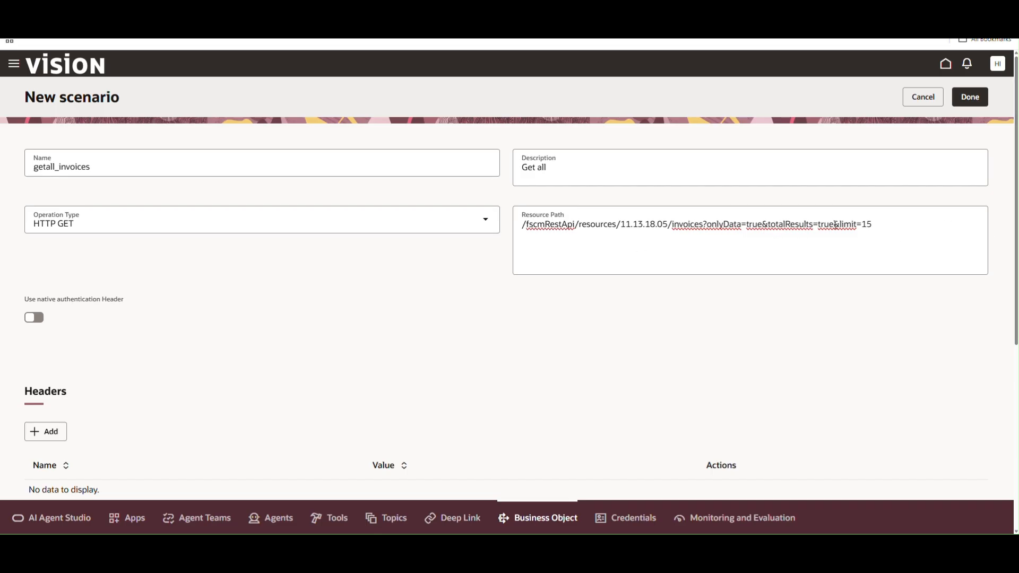
{"action": "left_click", "coordinate": [972, 99]}
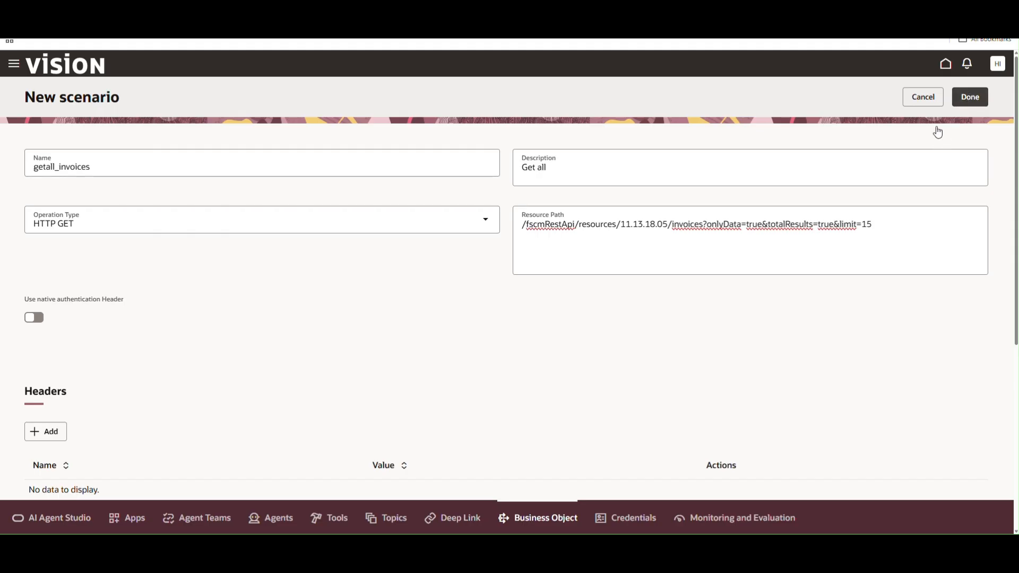
- Review the Get Invoices Details entries and create the business object
{"action": "scroll", "coordinate": [743, 337], "scroll_direction": "down", "scroll_amount": 3}
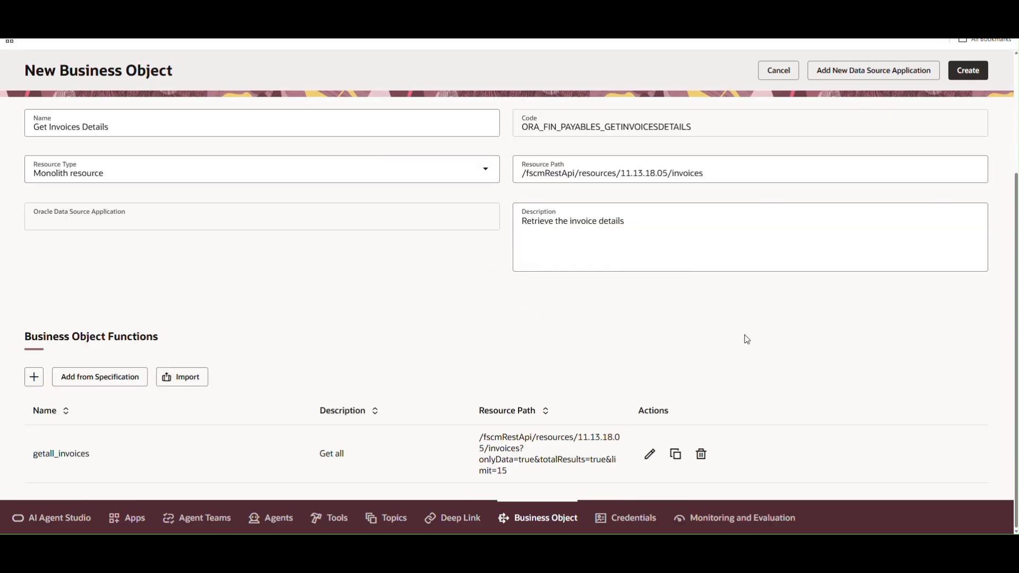
{"action": "scroll", "coordinate": [743, 337], "scroll_direction": "up", "scroll_amount": 3}
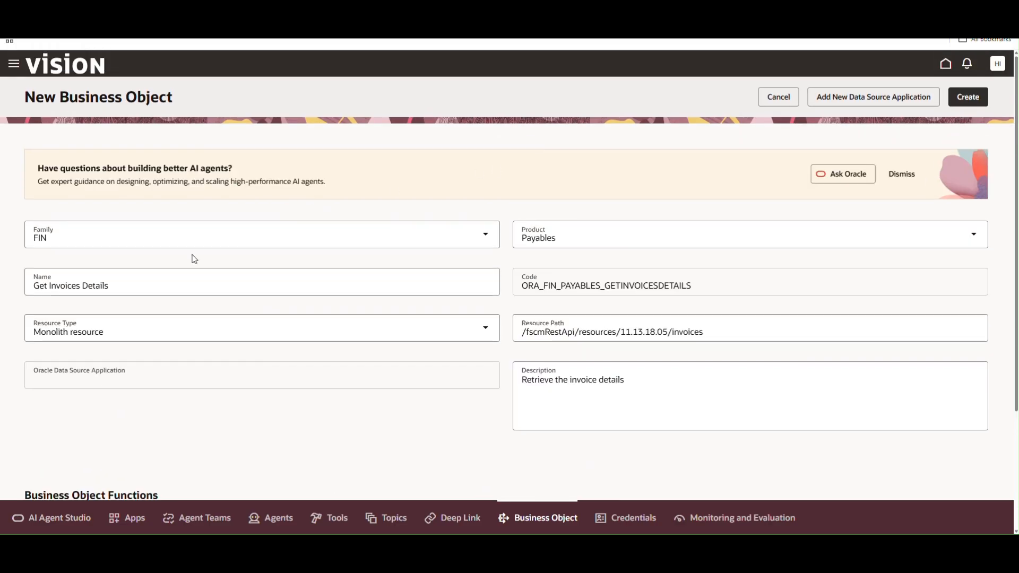
{"action": "left_click_drag", "start_coordinate": [149, 285], "coordinate": [30, 315]}
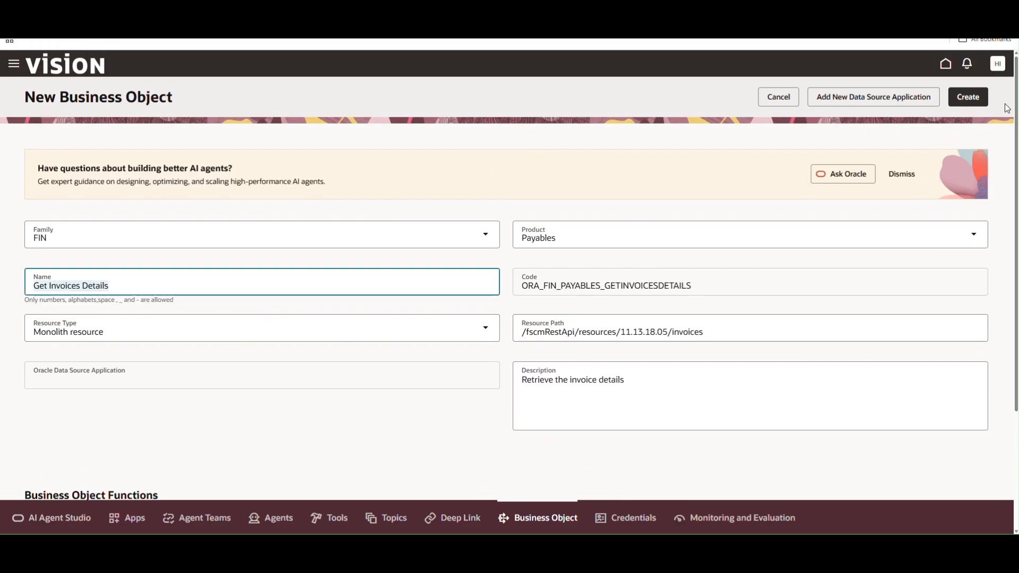
{"action": "left_click", "coordinate": [978, 98]}
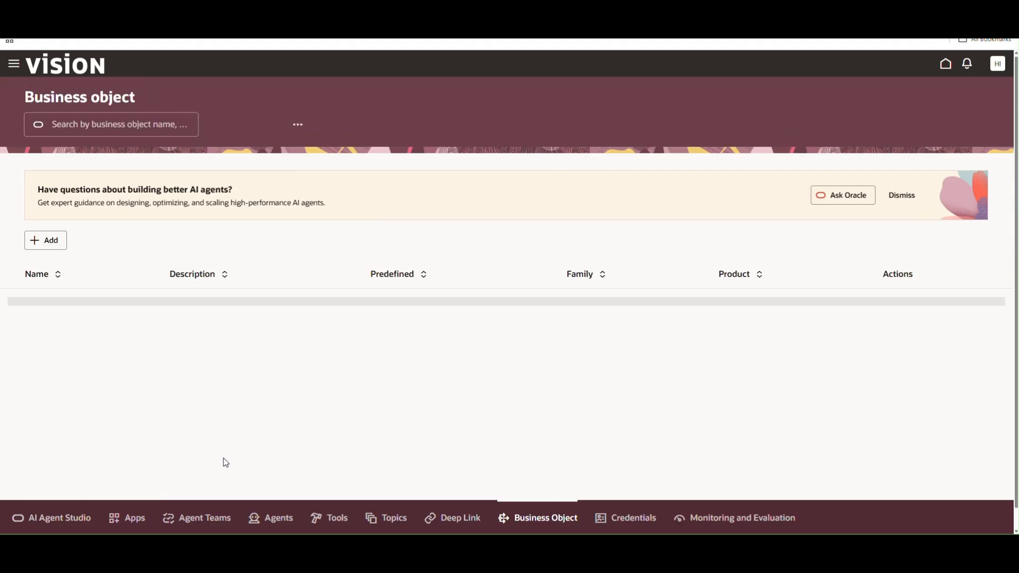
- Return to Data node Agent 1 and insert a Business Object Function node between the start and end nodes
{"action": "left_click", "coordinate": [191, 518]}
{"action": "scroll", "coordinate": [503, 320], "scroll_direction": "up", "scroll_amount": 3}
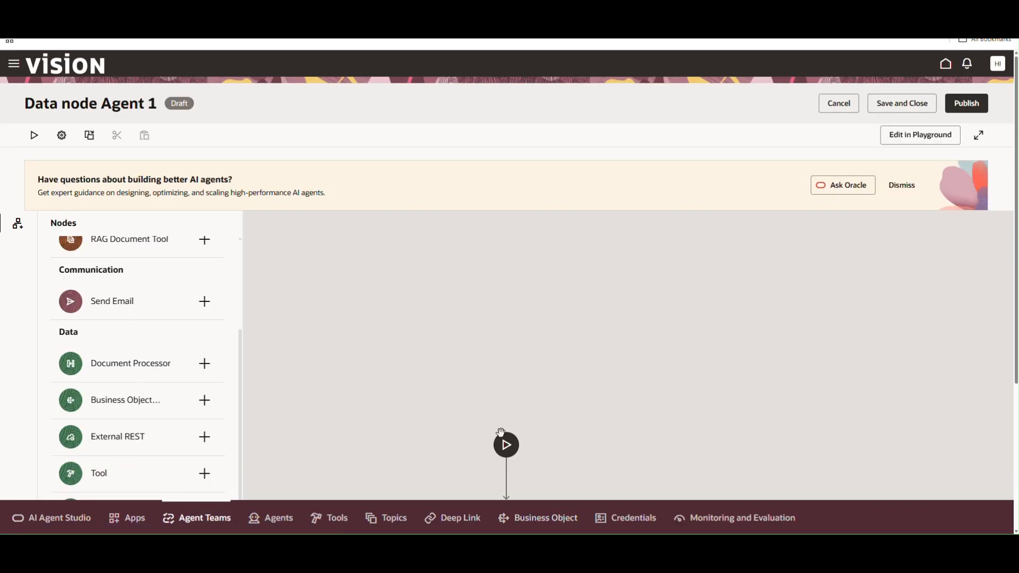
{"action": "left_click", "coordinate": [510, 419]}
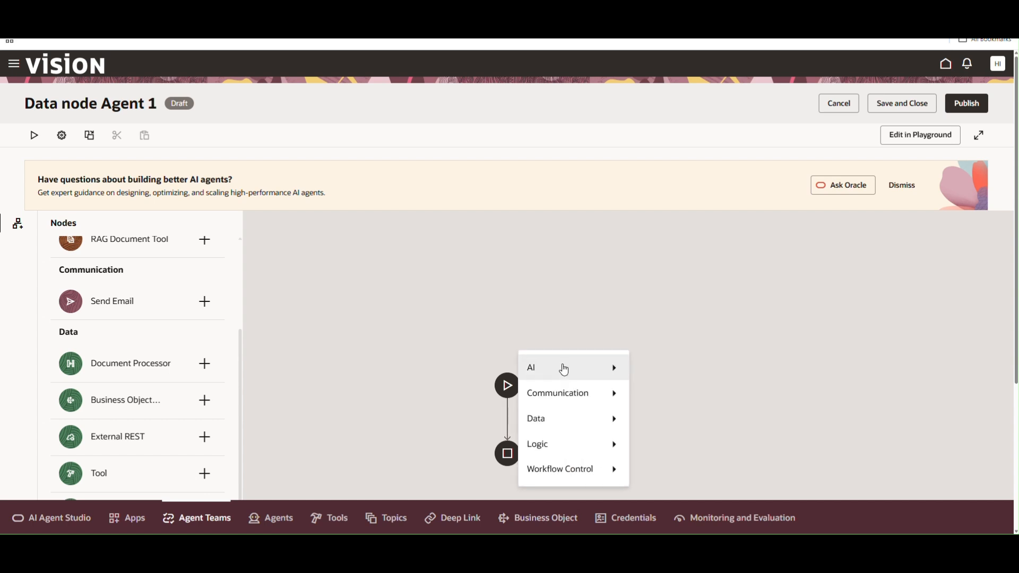
{"action": "mouse_move", "coordinate": [587, 419]}
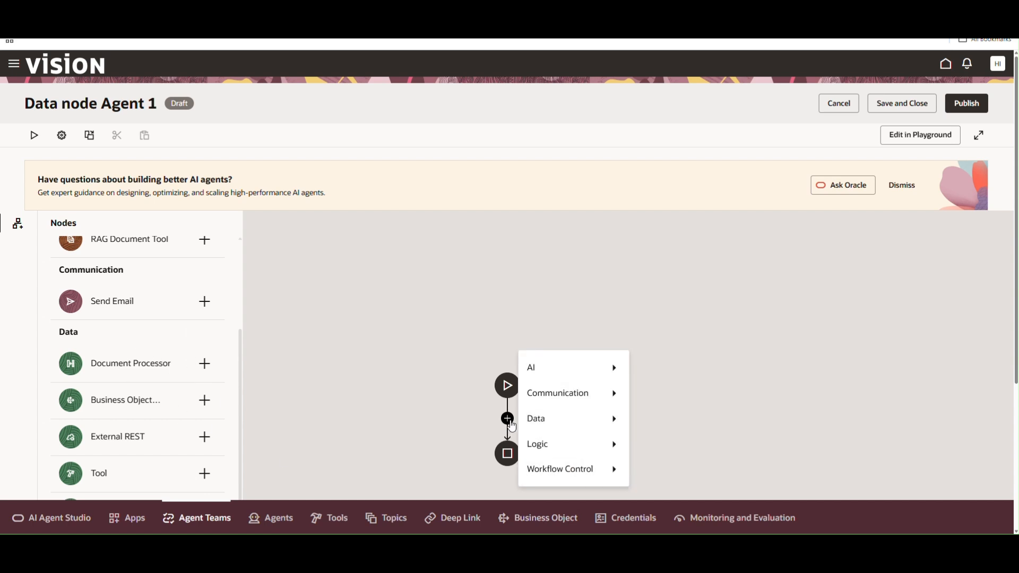
{"action": "mouse_move", "coordinate": [527, 427]}
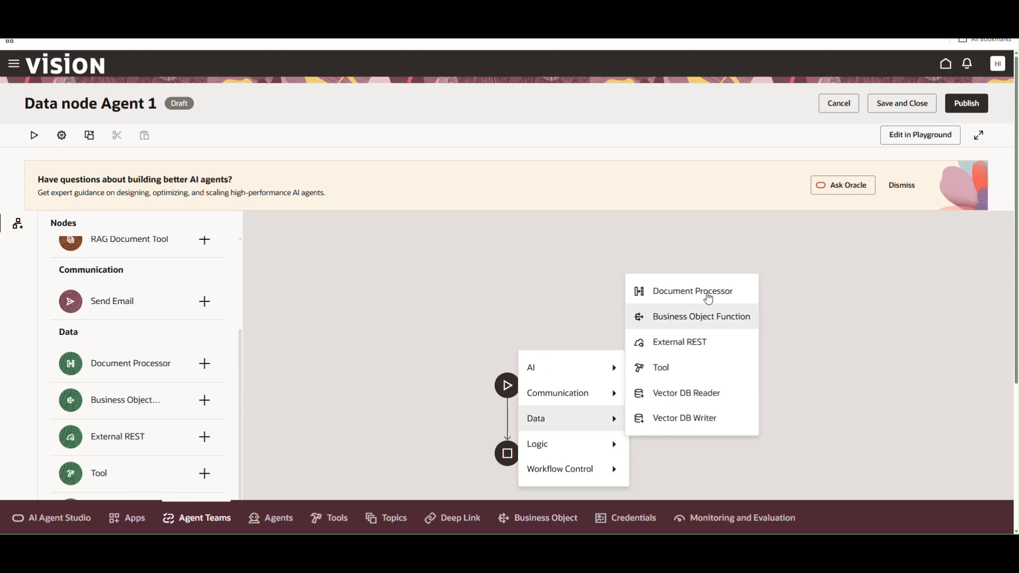
{"action": "left_click", "coordinate": [697, 317]}
- Name the new node "Business OBject" and set its family to FIN
{"action": "left_click", "coordinate": [226, 137]}
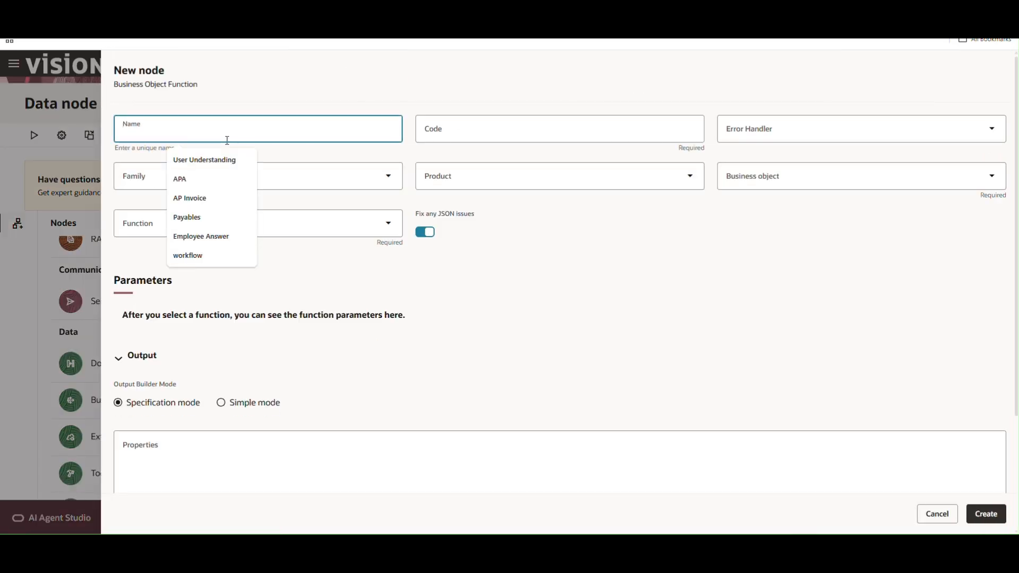
{"action": "type", "text": "Business OBject"}
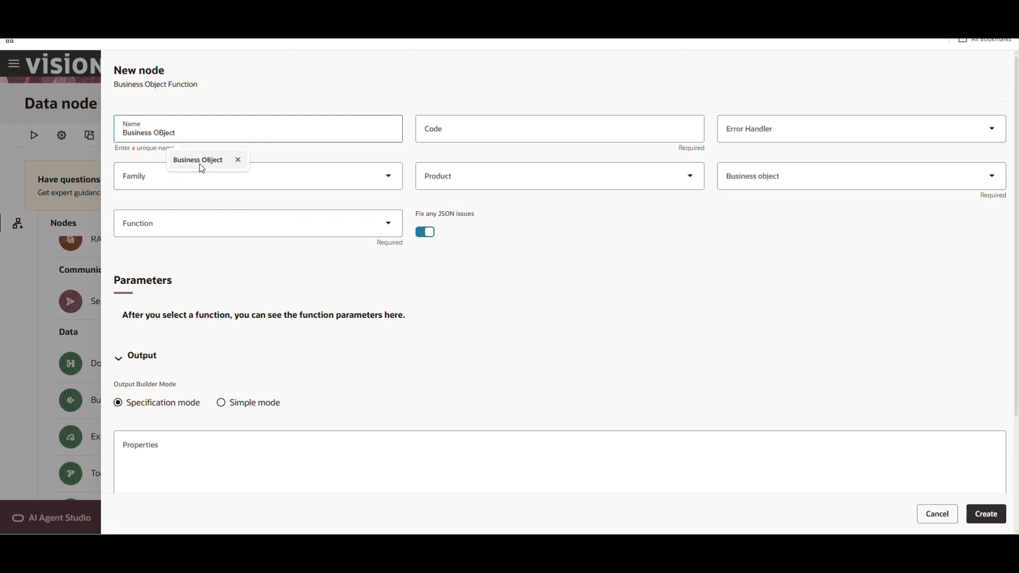
{"action": "left_click", "coordinate": [202, 161]}
{"action": "left_click", "coordinate": [202, 178]}
{"action": "left_click", "coordinate": [214, 258]}
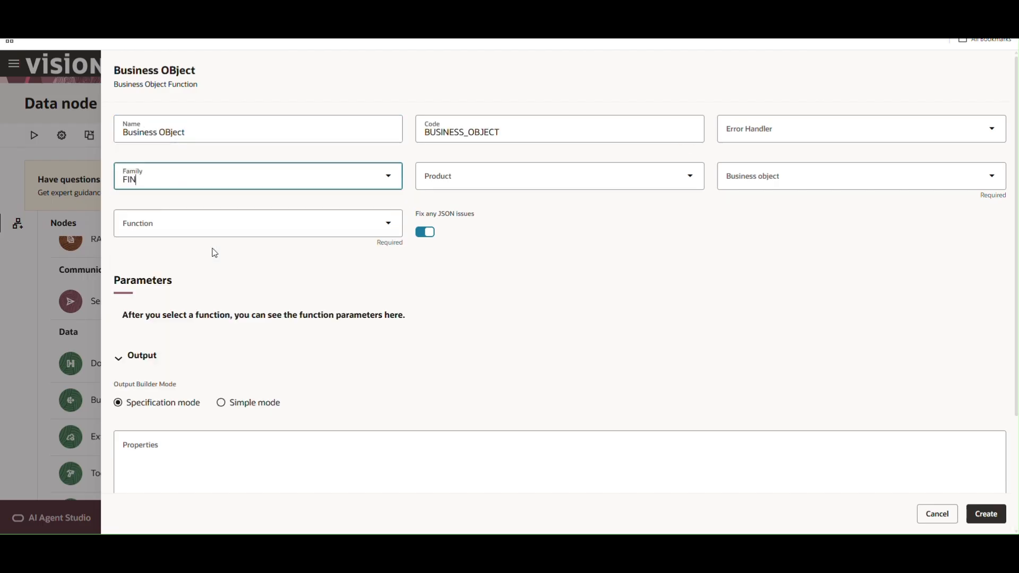
- Set the node's product to Payables, its business object to Get Invoices Details and its function to getall_invoices
{"action": "left_click", "coordinate": [451, 177]}
{"action": "left_click", "coordinate": [455, 286]}
{"action": "left_click", "coordinate": [794, 175]}
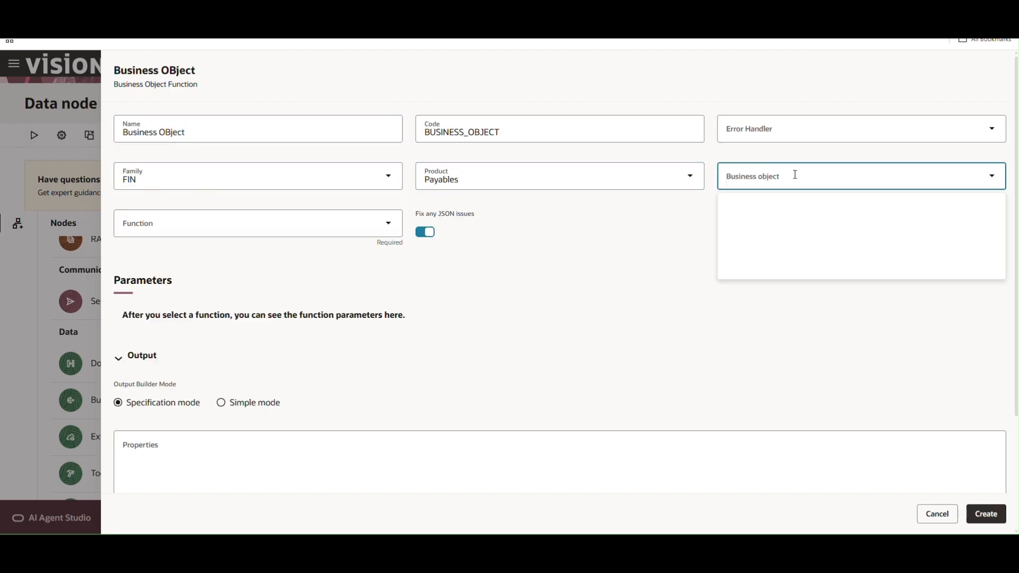
{"action": "left_click", "coordinate": [767, 210]}
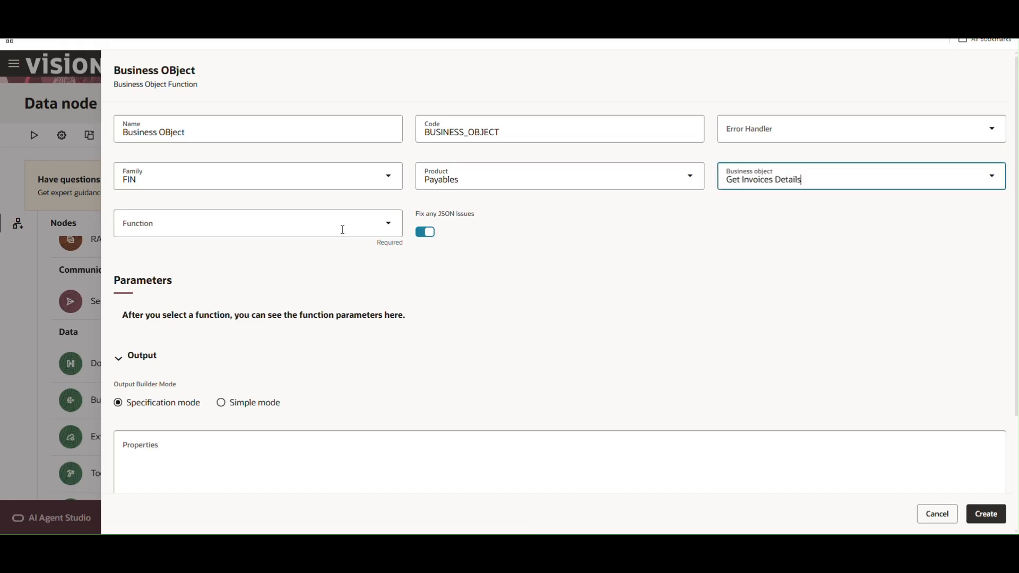
{"action": "left_click", "coordinate": [341, 225]}
{"action": "left_click", "coordinate": [206, 270]}
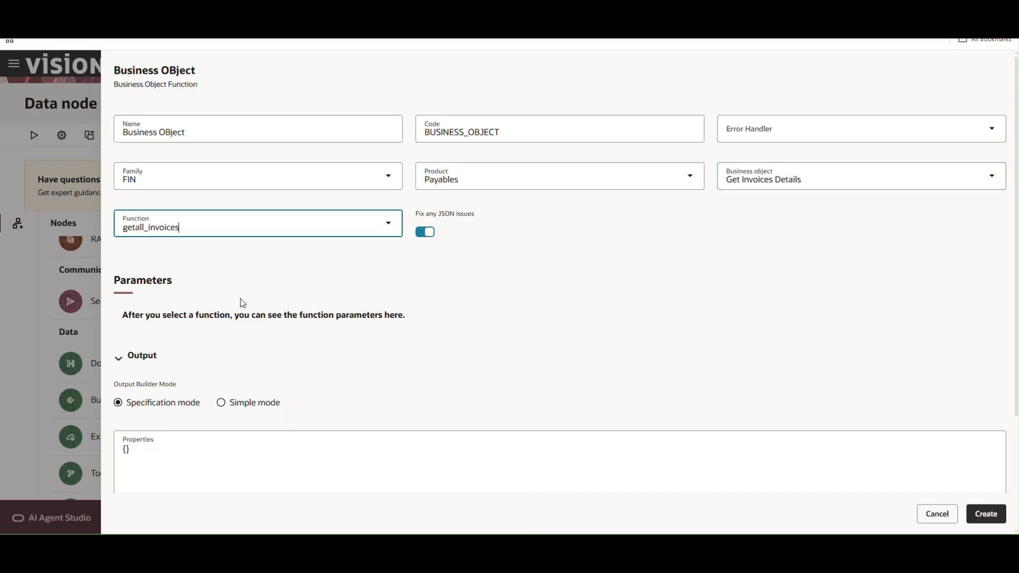
{"action": "scroll", "coordinate": [297, 318], "scroll_direction": "down", "scroll_amount": 1}
{"action": "scroll", "coordinate": [260, 335], "scroll_direction": "down", "scroll_amount": 1}
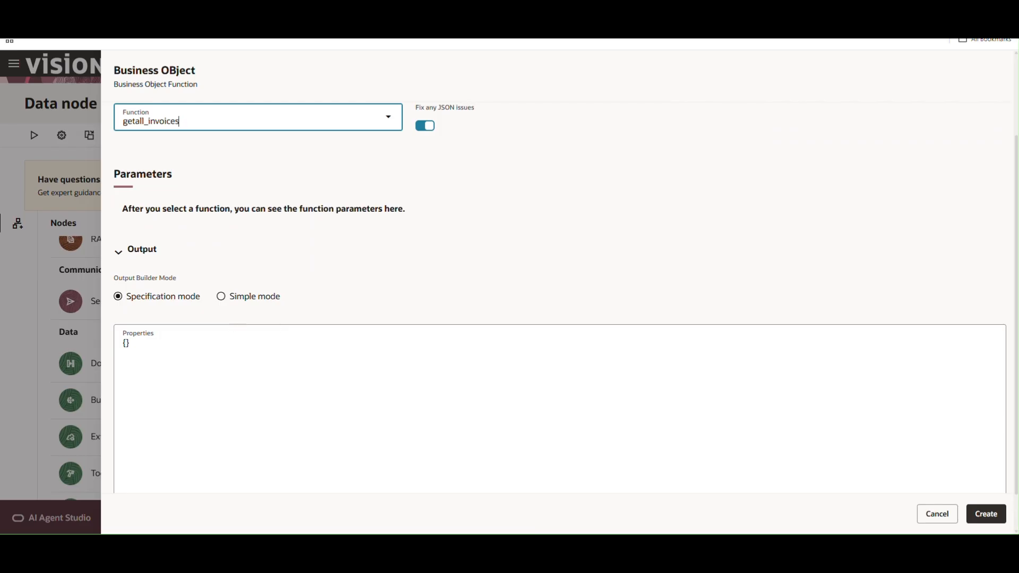
- Switch the node's output builder to Simple mode and add an output property named items of type Array
{"action": "left_click", "coordinate": [986, 514]}
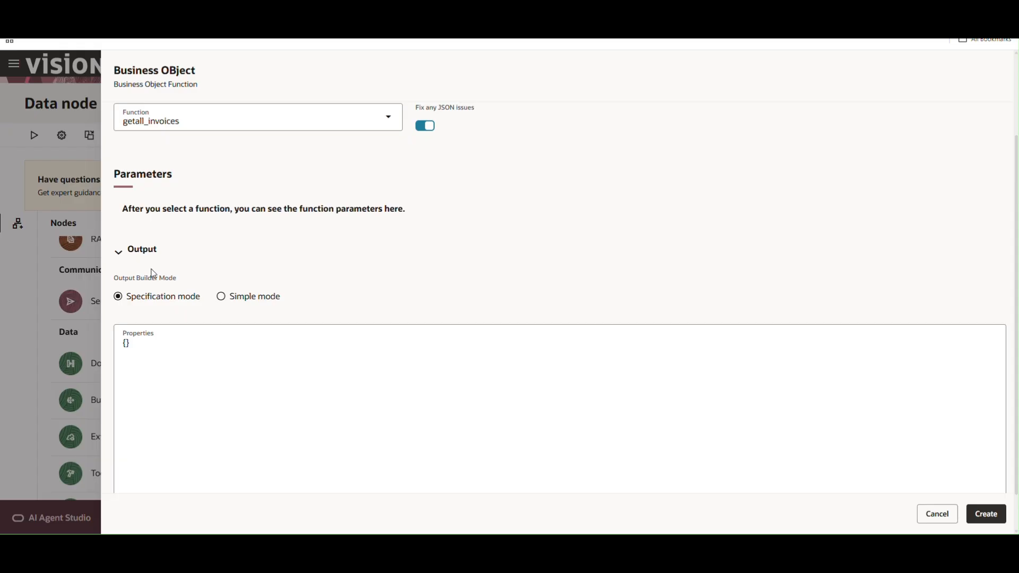
{"action": "left_click", "coordinate": [234, 306]}
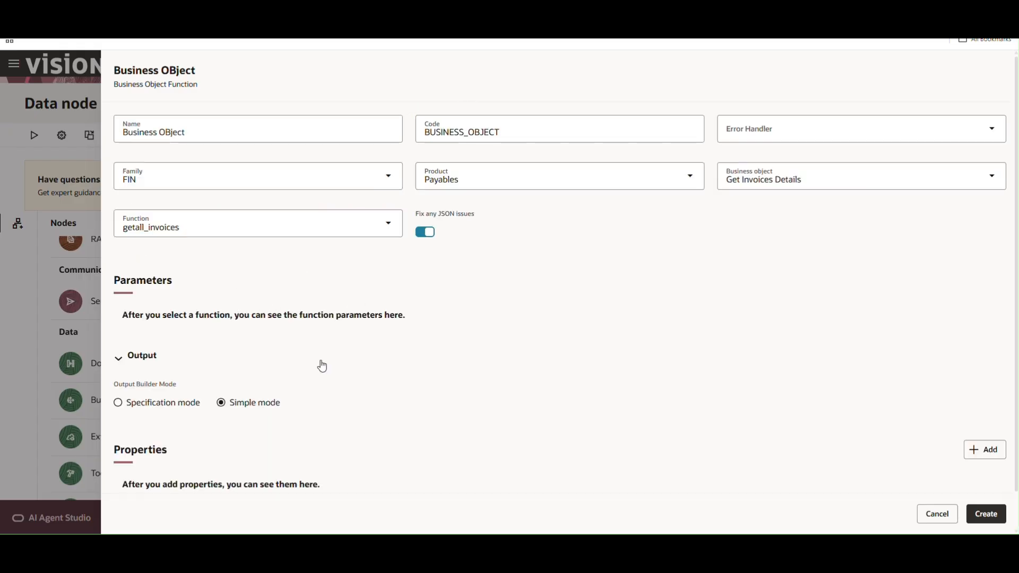
{"action": "scroll", "coordinate": [313, 388], "scroll_direction": "down", "scroll_amount": 1}
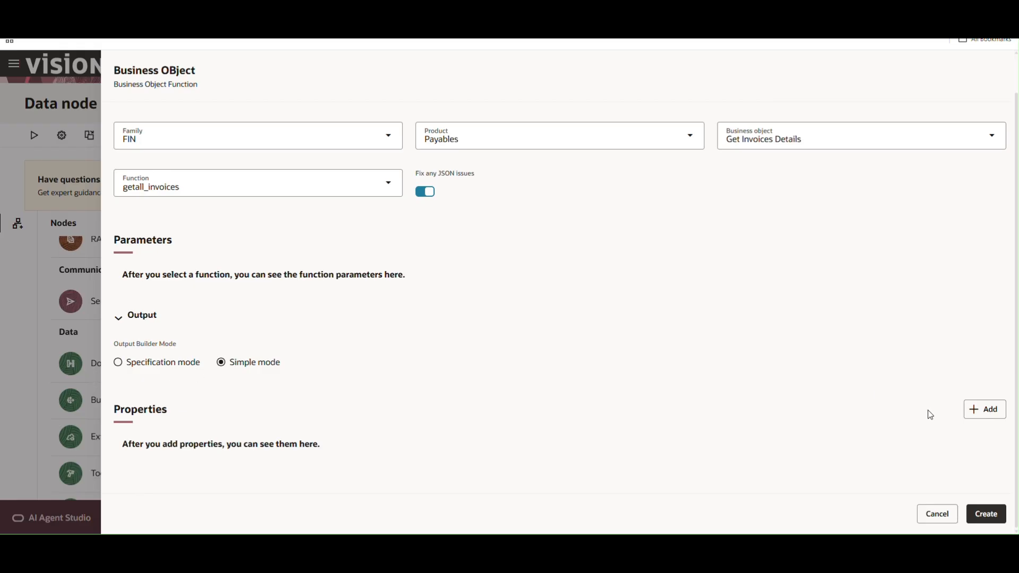
{"action": "left_click", "coordinate": [978, 413]}
{"action": "left_click", "coordinate": [179, 456]}
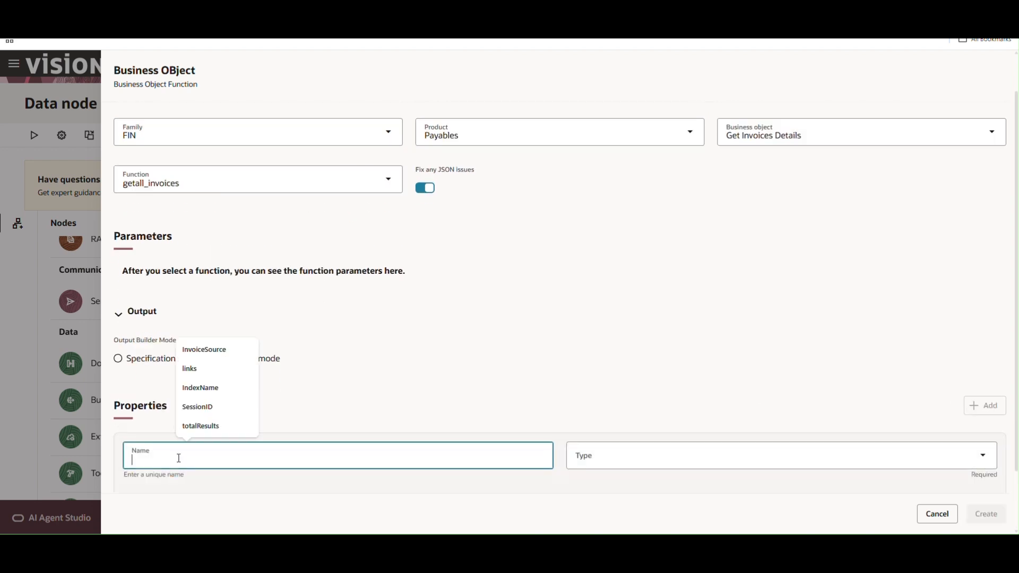
{"action": "type", "text": "items"}
{"action": "scroll", "coordinate": [589, 368], "scroll_direction": "down", "scroll_amount": 2}
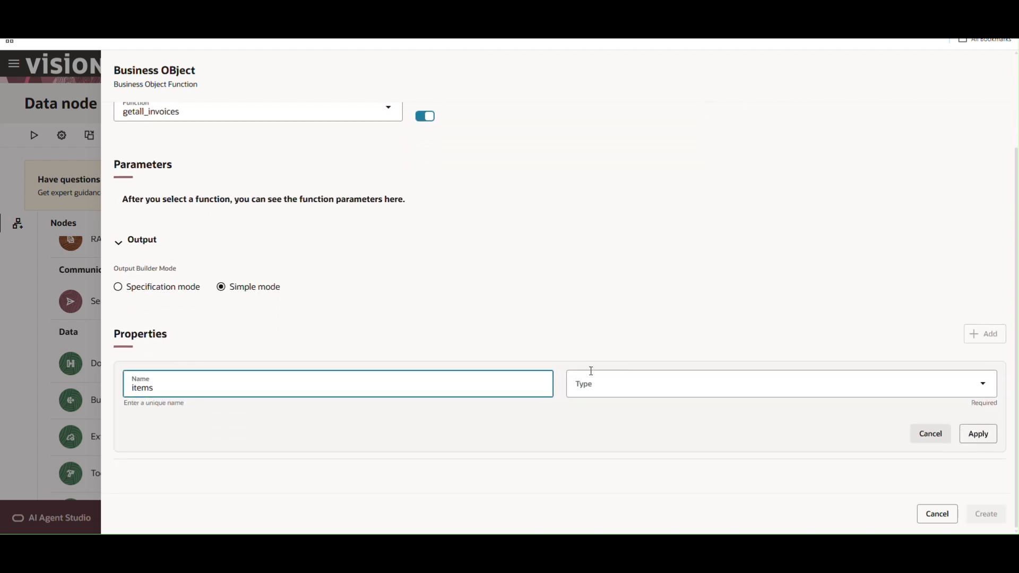
{"action": "left_click", "coordinate": [619, 383]}
{"action": "left_click", "coordinate": [619, 205]}
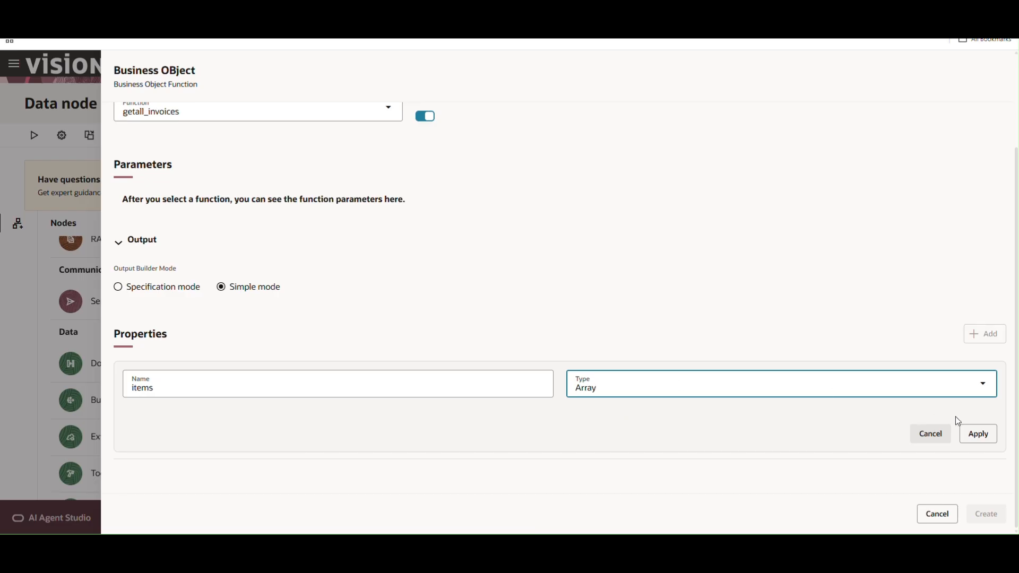
{"action": "left_click", "coordinate": [978, 434]}
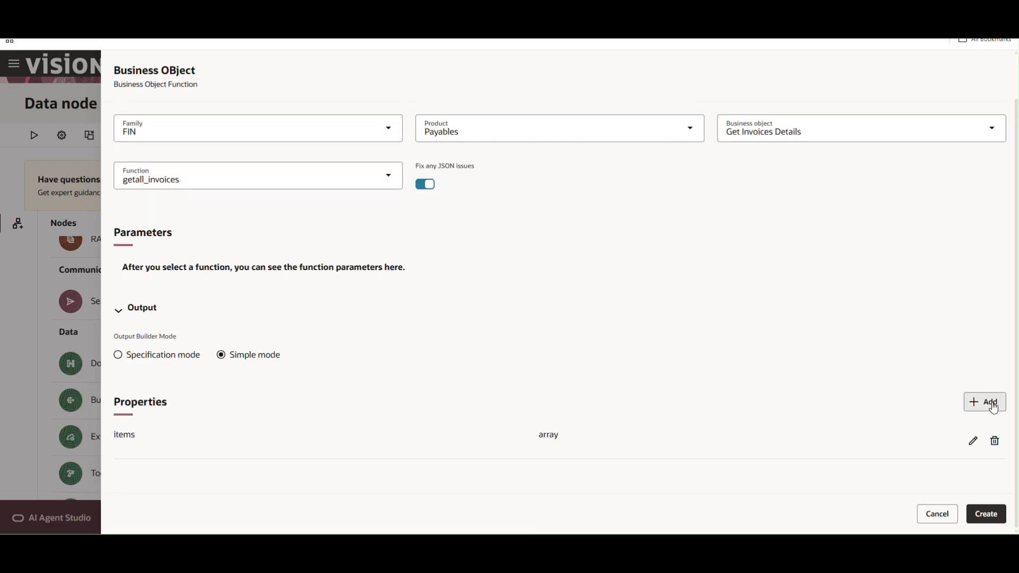
- Add a second output property named links, choose its type and apply it
{"action": "left_click", "coordinate": [995, 409]}
{"action": "left_click", "coordinate": [194, 354]}
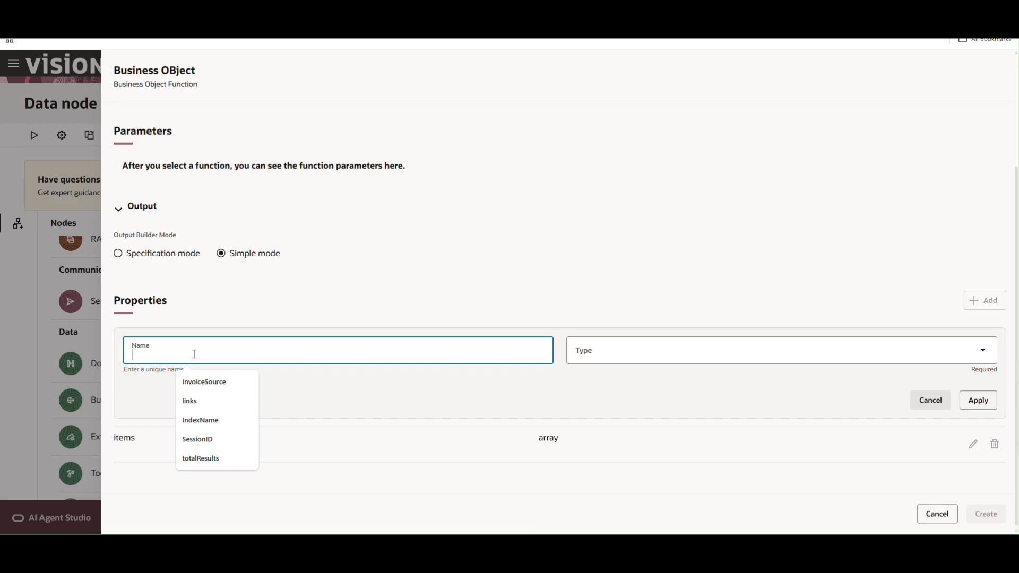
{"action": "type", "text": "links"}
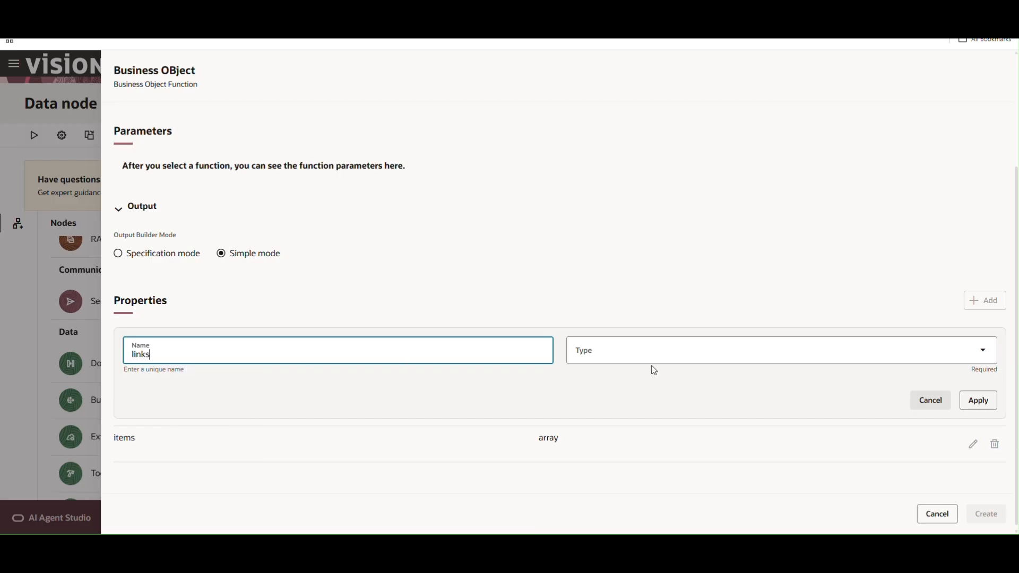
{"action": "left_click", "coordinate": [651, 353]}
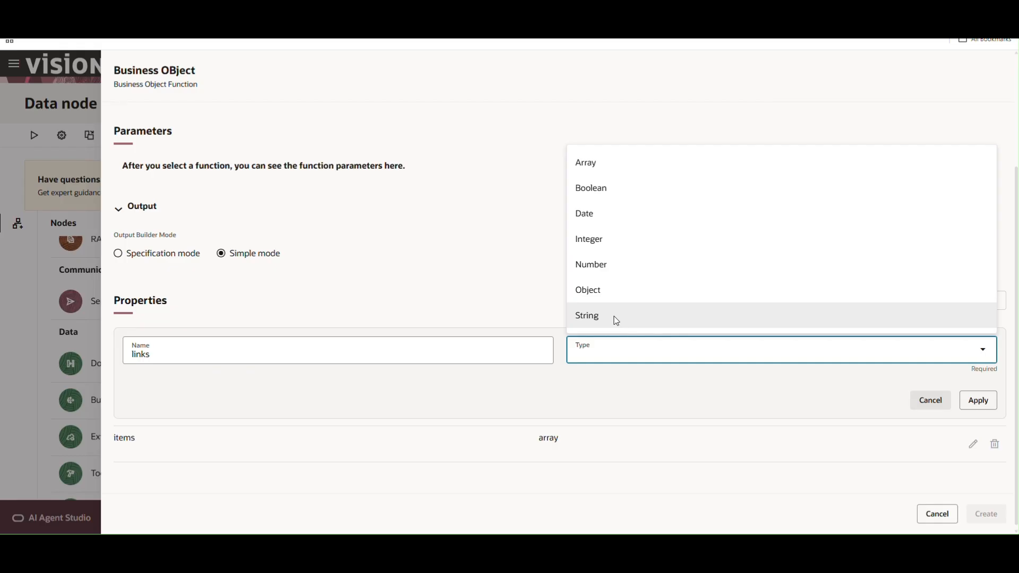
{"action": "left_click", "coordinate": [978, 402]}
- Add a third output property named totalResults of type Number and create the Business OBject node
{"action": "left_click", "coordinate": [985, 365]}
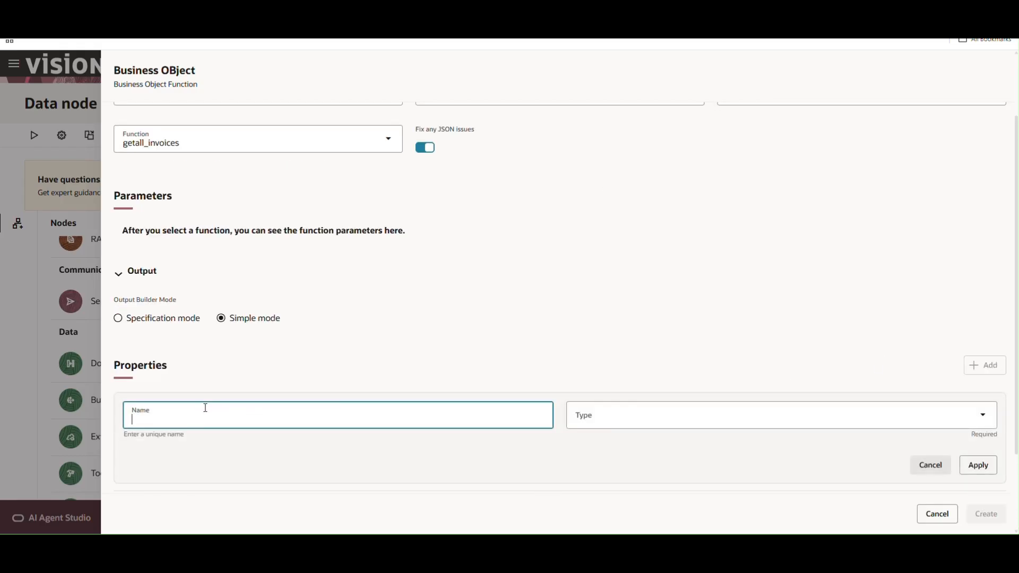
{"action": "left_click", "coordinate": [205, 408]}
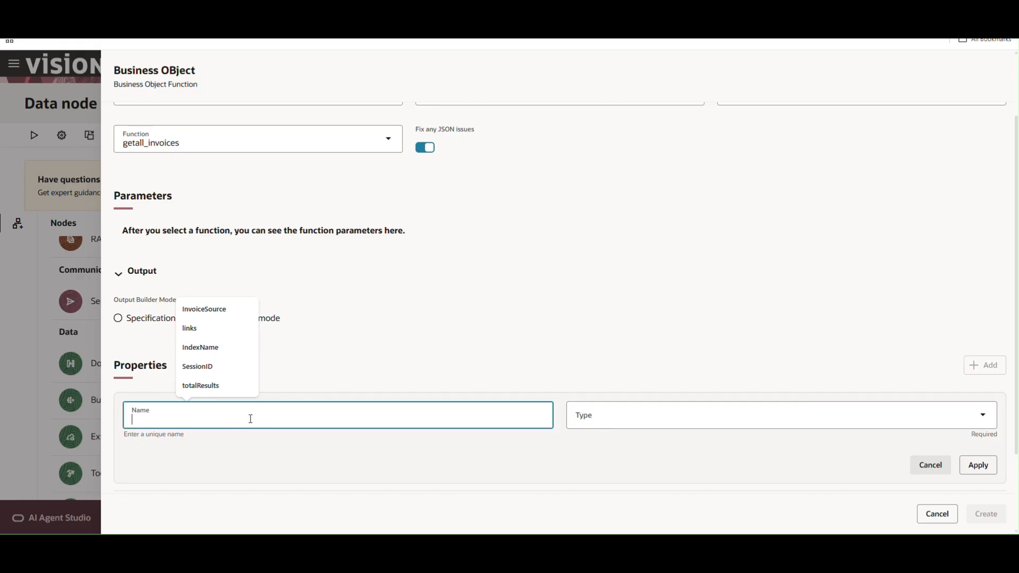
{"action": "left_click", "coordinate": [207, 386]}
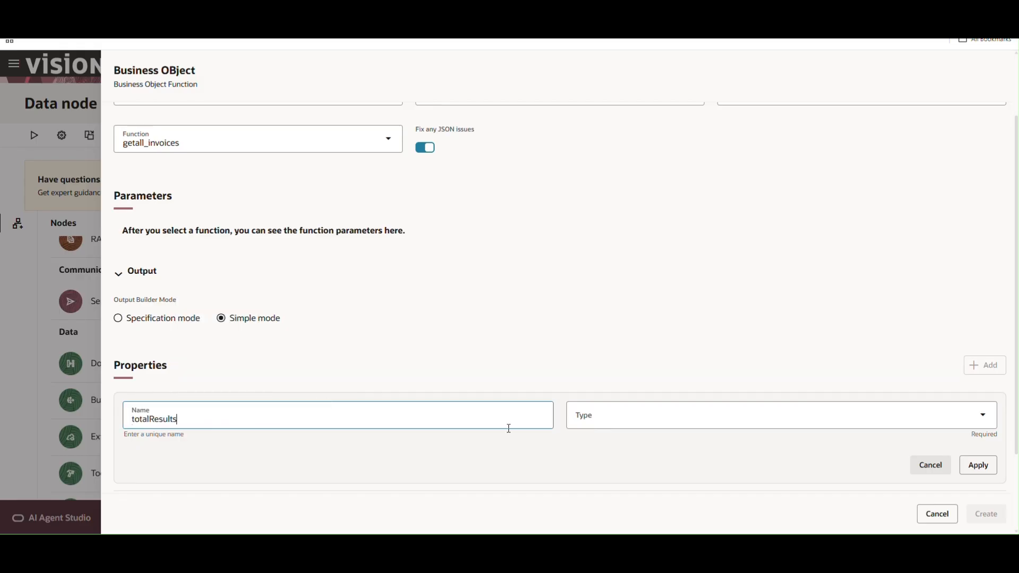
{"action": "left_click", "coordinate": [615, 423]}
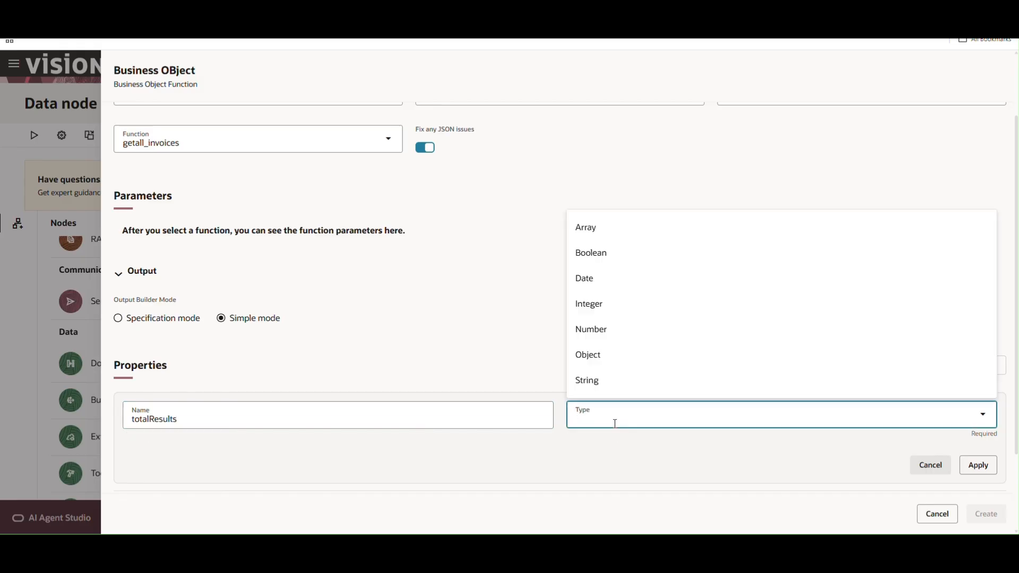
{"action": "left_click", "coordinate": [610, 331]}
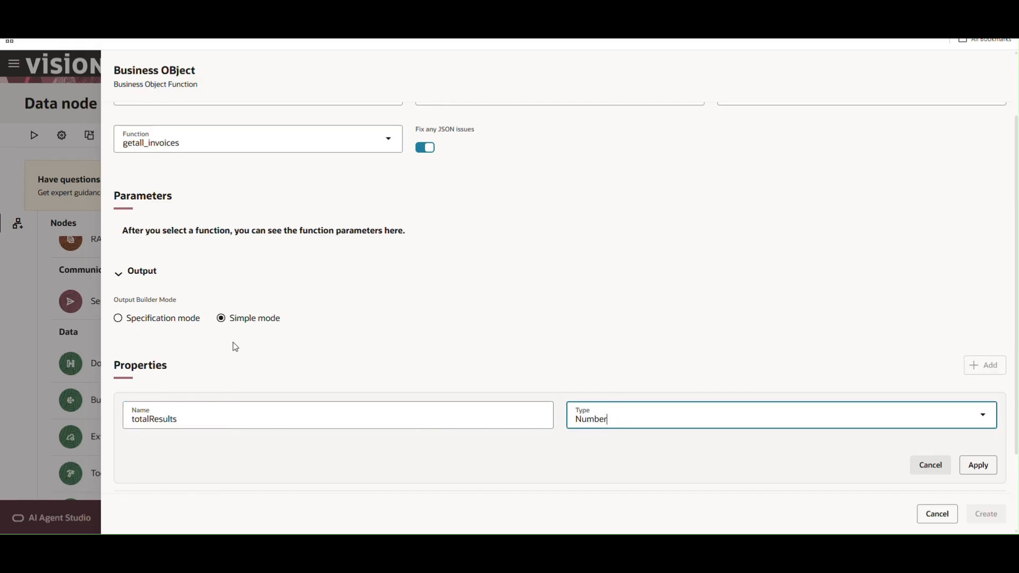
{"action": "left_click", "coordinate": [988, 465]}
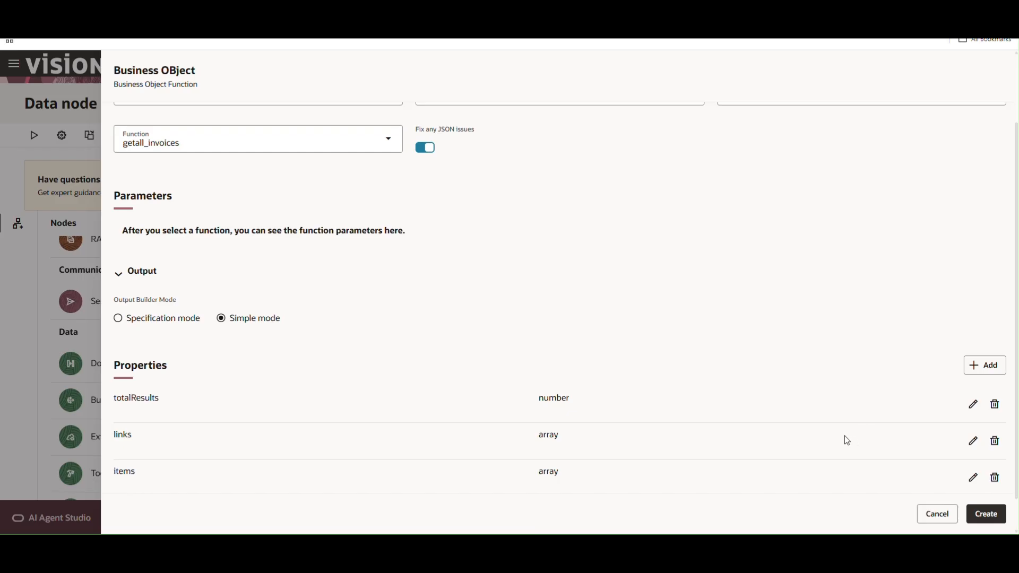
{"action": "left_click", "coordinate": [969, 517]}
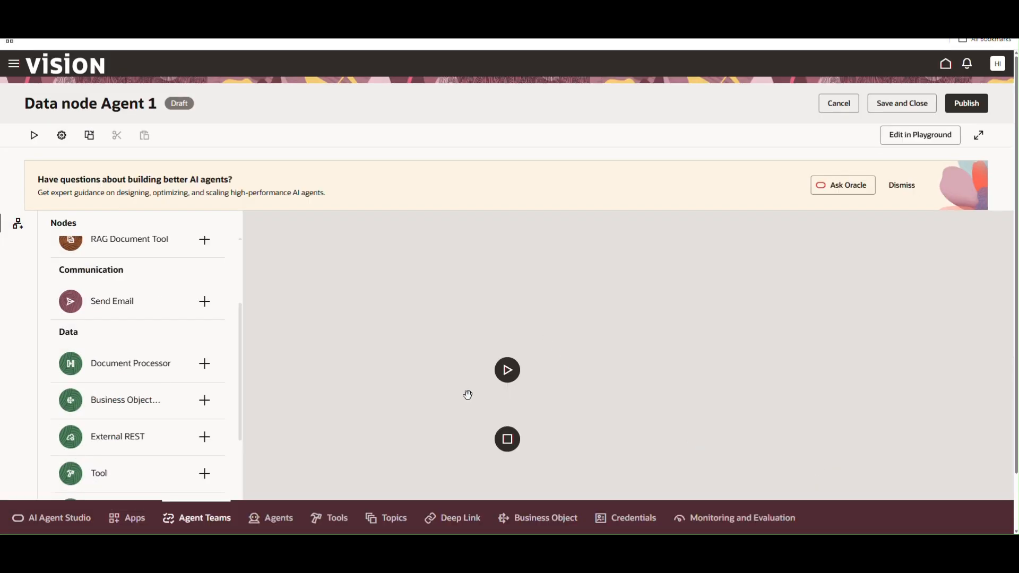
- Examine which Business OBject outputs a new LLM node's prompt can reference from the context, and discard the draft LLM node
{"action": "left_click_drag", "start_coordinate": [569, 417], "coordinate": [547, 295]}
{"action": "left_click", "coordinate": [544, 347]}
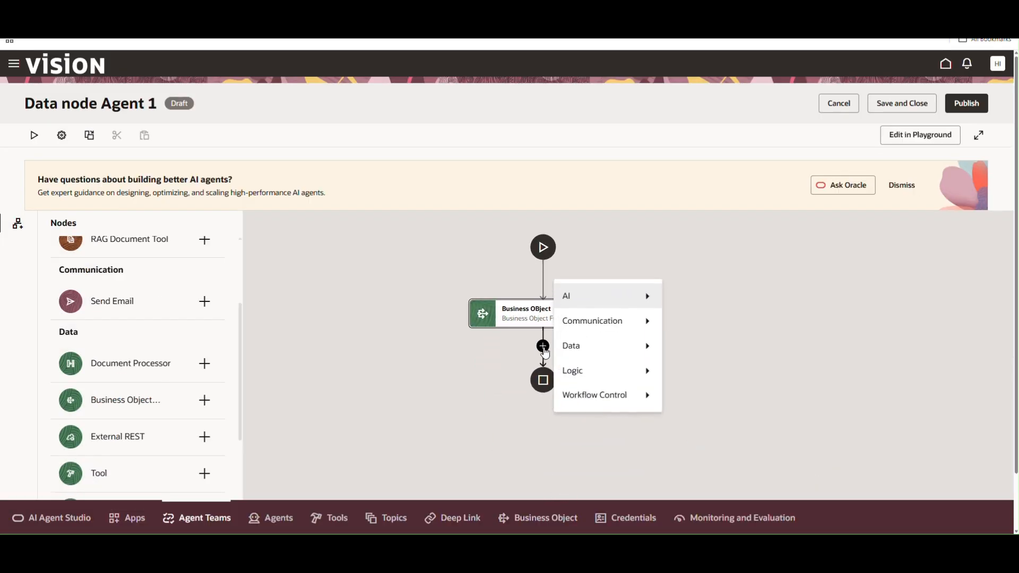
{"action": "mouse_move", "coordinate": [619, 343]}
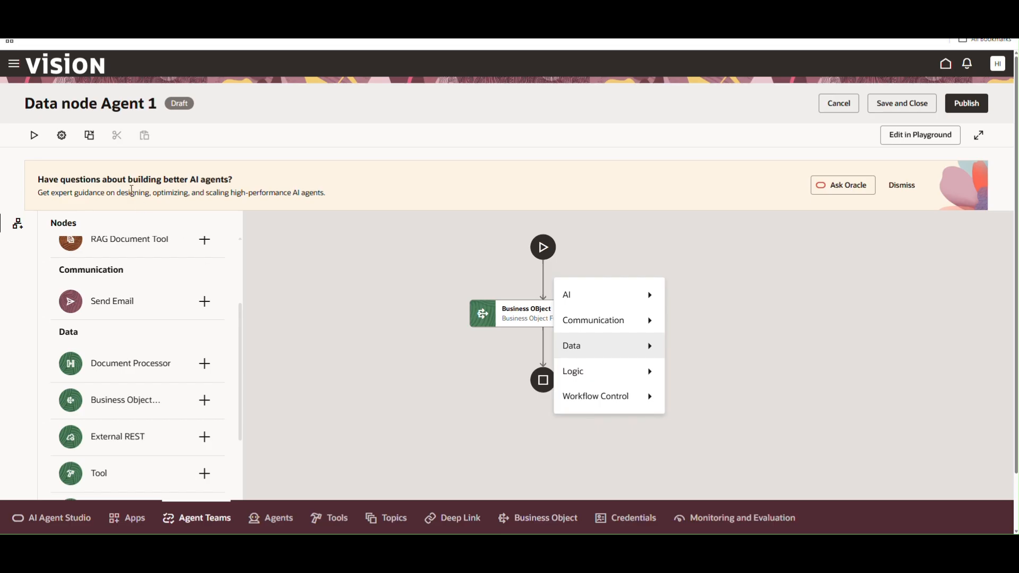
{"action": "mouse_move", "coordinate": [620, 306]}
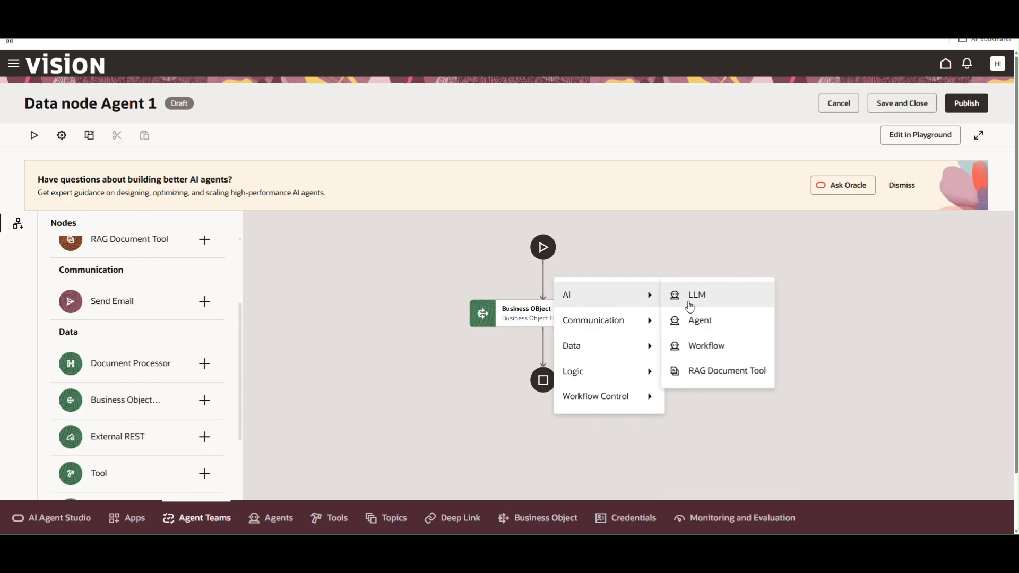
{"action": "left_click", "coordinate": [698, 300]}
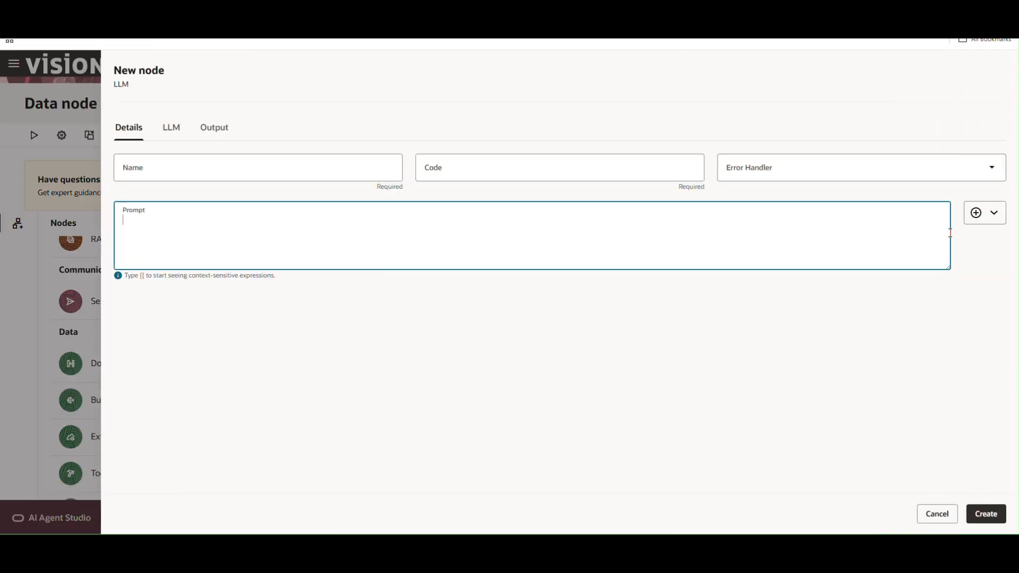
{"action": "left_click", "coordinate": [977, 213]}
{"action": "mouse_move", "coordinate": [885, 377]}
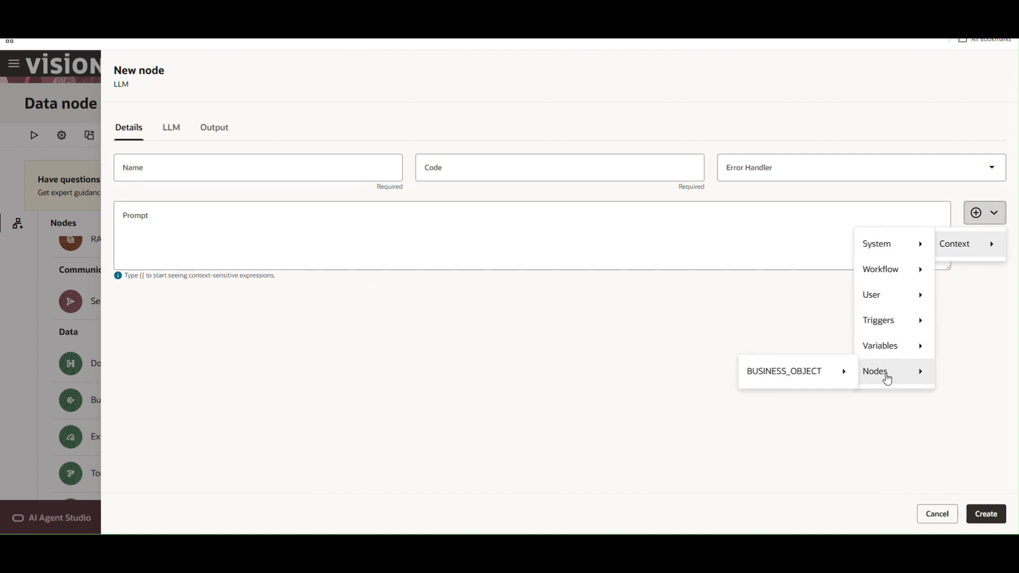
{"action": "mouse_move", "coordinate": [826, 380]}
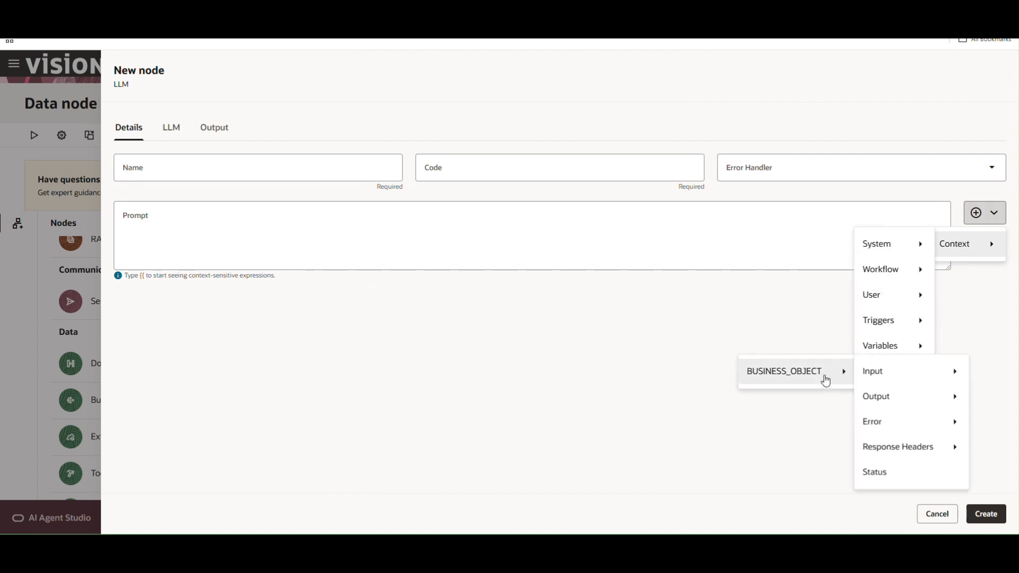
{"action": "mouse_move", "coordinate": [898, 408]}
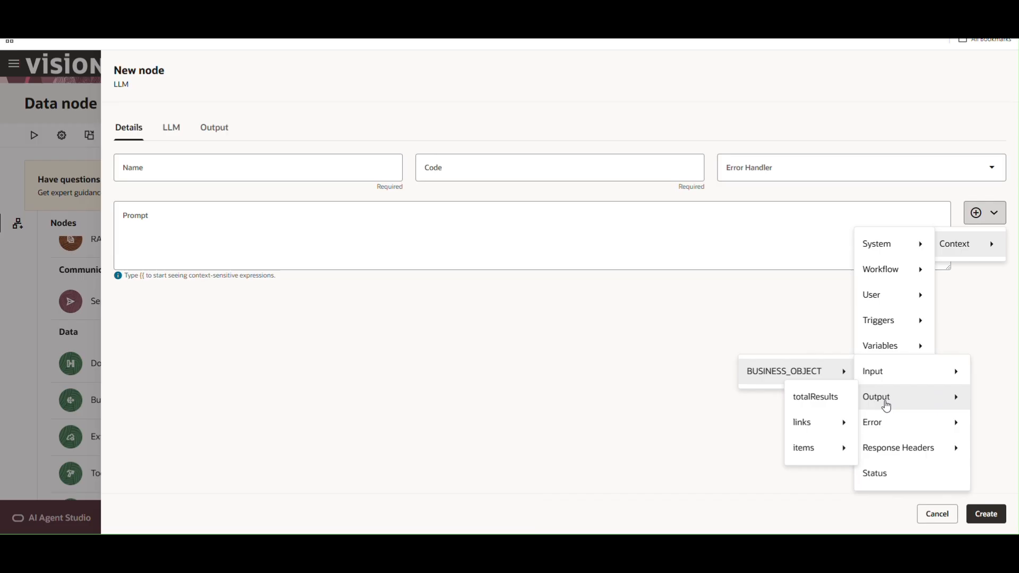
{"action": "mouse_move", "coordinate": [815, 459]}
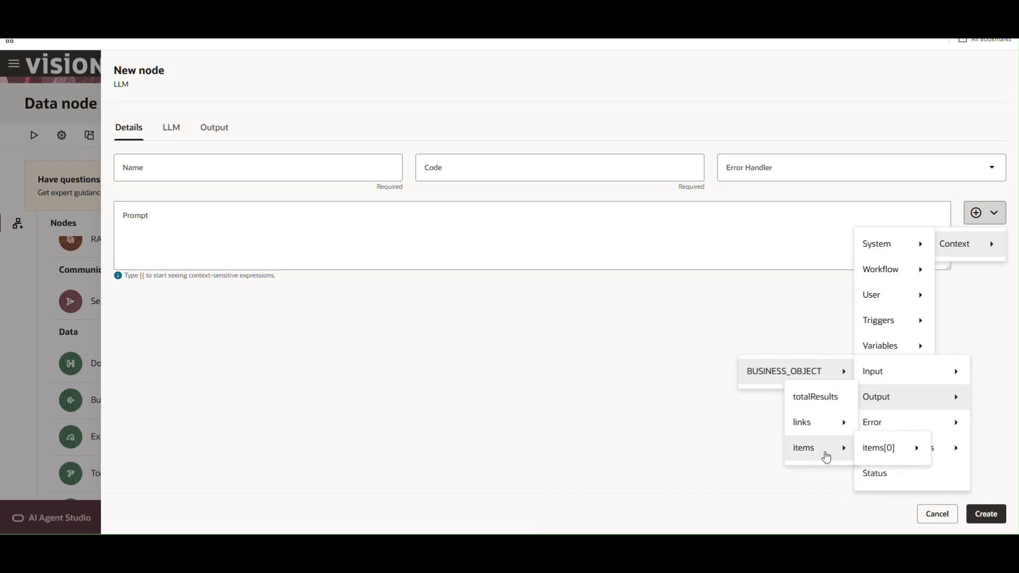
{"action": "mouse_move", "coordinate": [837, 426]}
{"action": "mouse_move", "coordinate": [899, 432]}
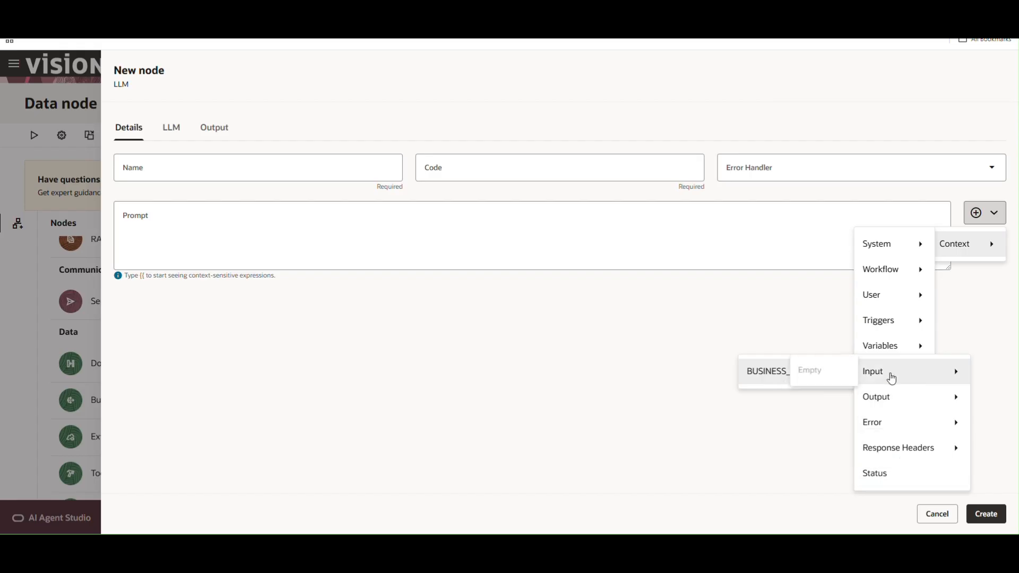
{"action": "mouse_move", "coordinate": [847, 455]}
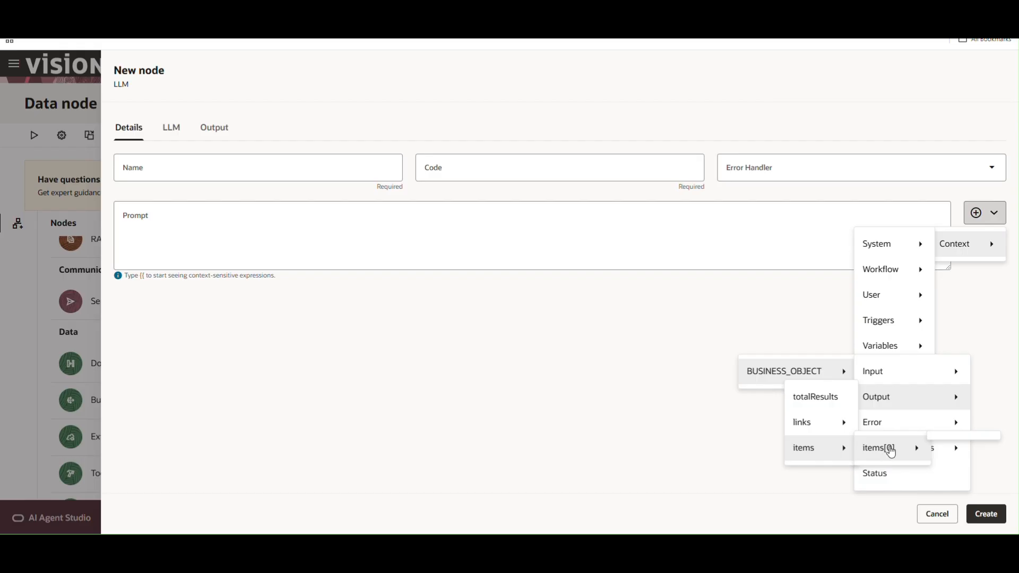
{"action": "left_click", "coordinate": [935, 515]}
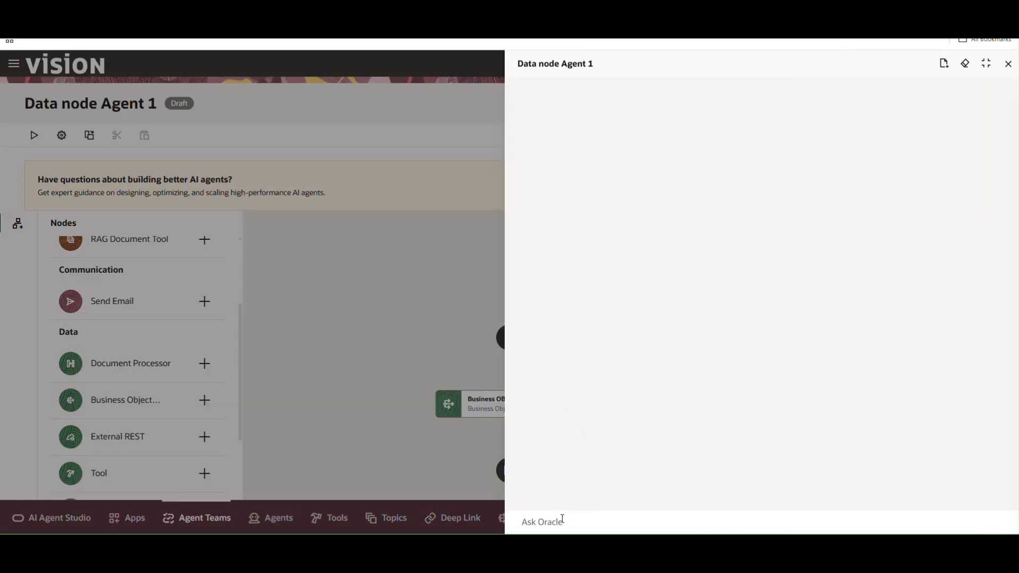
- Test the agent by sending it the message "Go"
{"action": "left_click", "coordinate": [563, 518]}
{"action": "type", "text": "Go"}
{"action": "key", "text": "Return"}
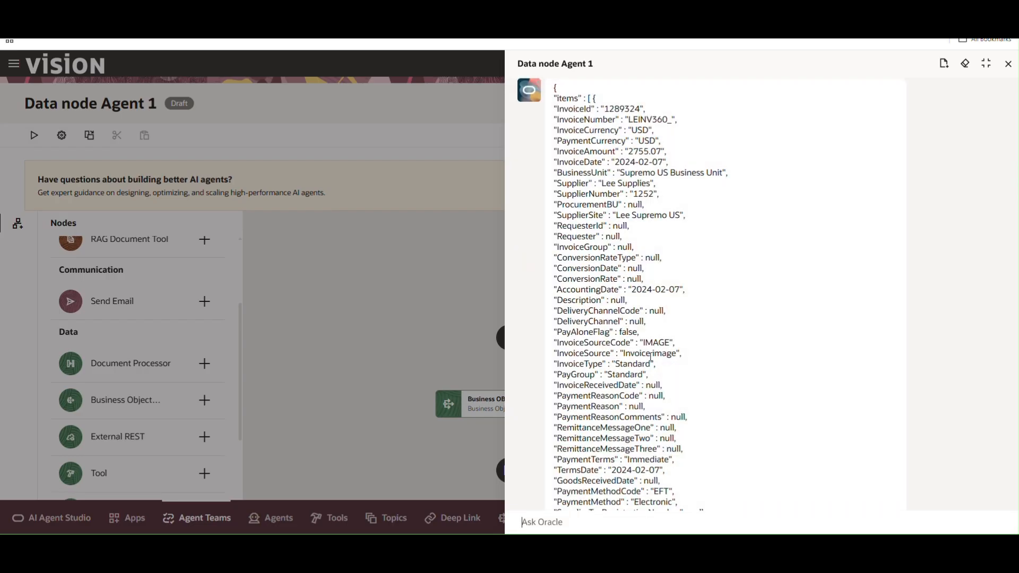
- Read through the invoice records in the agent's JSON response down to its end
{"action": "scroll", "coordinate": [651, 366], "scroll_direction": "up", "scroll_amount": 5}
{"action": "scroll", "coordinate": [641, 390], "scroll_direction": "down", "scroll_amount": 2}
{"action": "scroll", "coordinate": [641, 396], "scroll_direction": "up", "scroll_amount": 4}
{"action": "scroll", "coordinate": [643, 404], "scroll_direction": "down", "scroll_amount": 2}
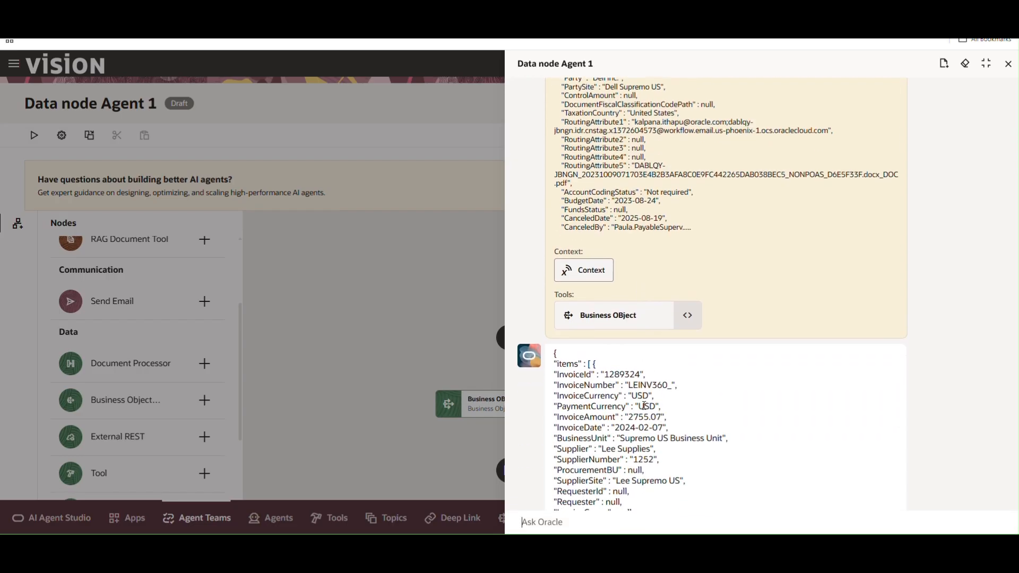
{"action": "scroll", "coordinate": [645, 406], "scroll_direction": "down", "scroll_amount": 3}
{"action": "scroll", "coordinate": [584, 255], "scroll_direction": "down", "scroll_amount": 20}
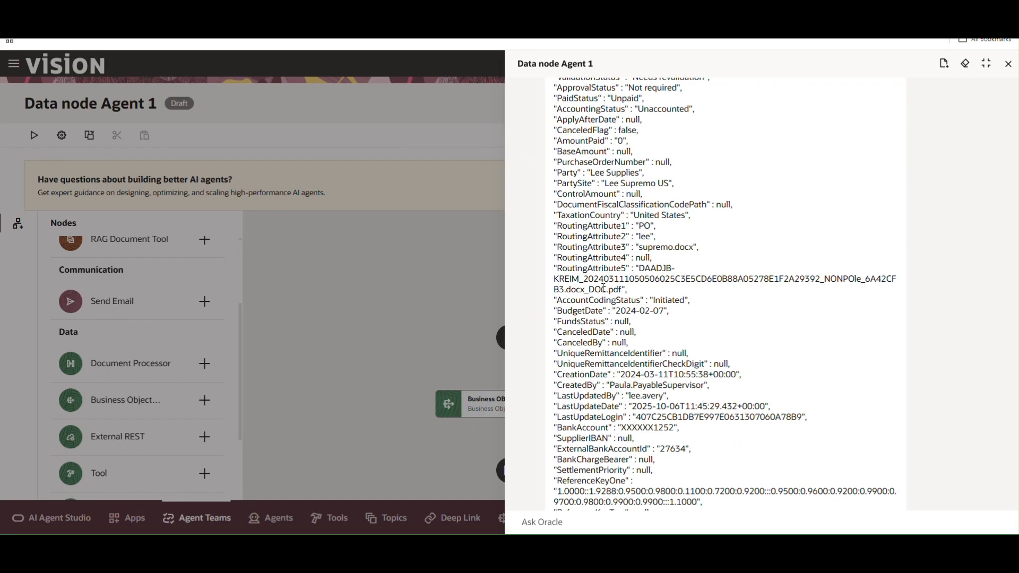
{"action": "scroll", "coordinate": [599, 298], "scroll_direction": "up", "scroll_amount": 3}
{"action": "scroll", "coordinate": [599, 299], "scroll_direction": "up", "scroll_amount": 2}
{"action": "scroll", "coordinate": [615, 307], "scroll_direction": "down", "scroll_amount": 18}
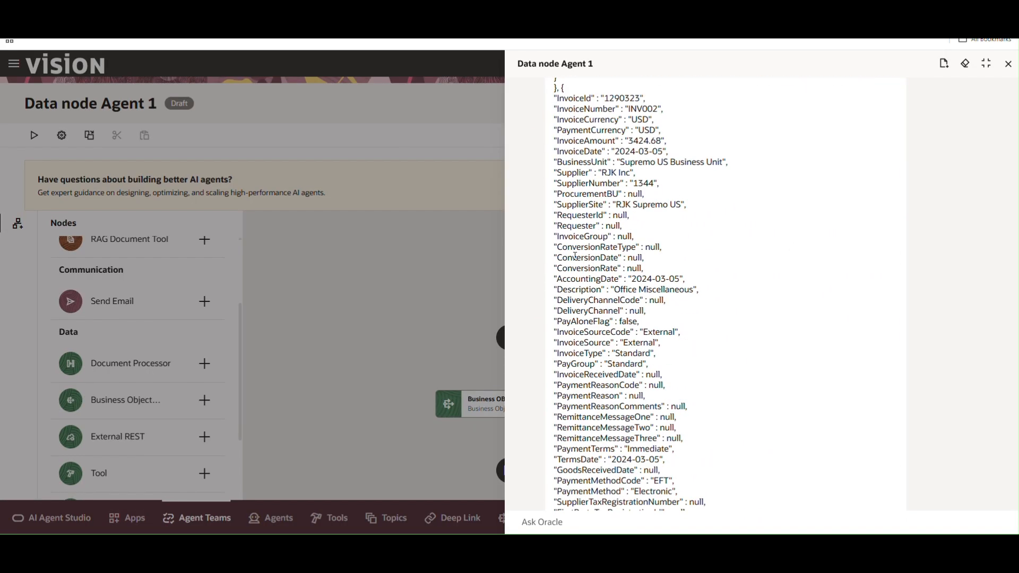
{"action": "scroll", "coordinate": [638, 320], "scroll_direction": "down", "scroll_amount": 20}
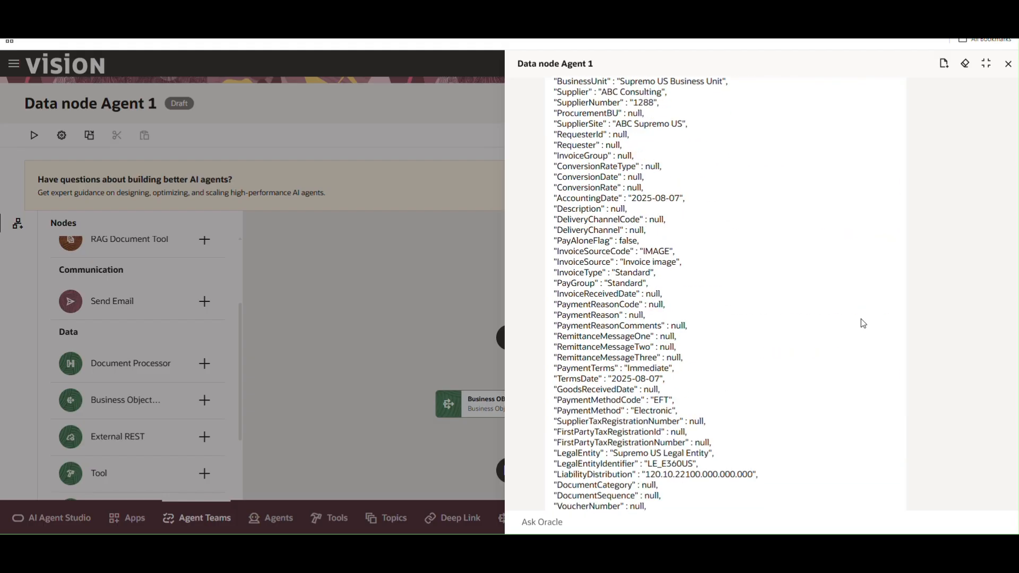
{"action": "scroll", "coordinate": [845, 350], "scroll_direction": "down", "scroll_amount": 10}
{"action": "scroll", "coordinate": [844, 356], "scroll_direction": "up", "scroll_amount": 12}
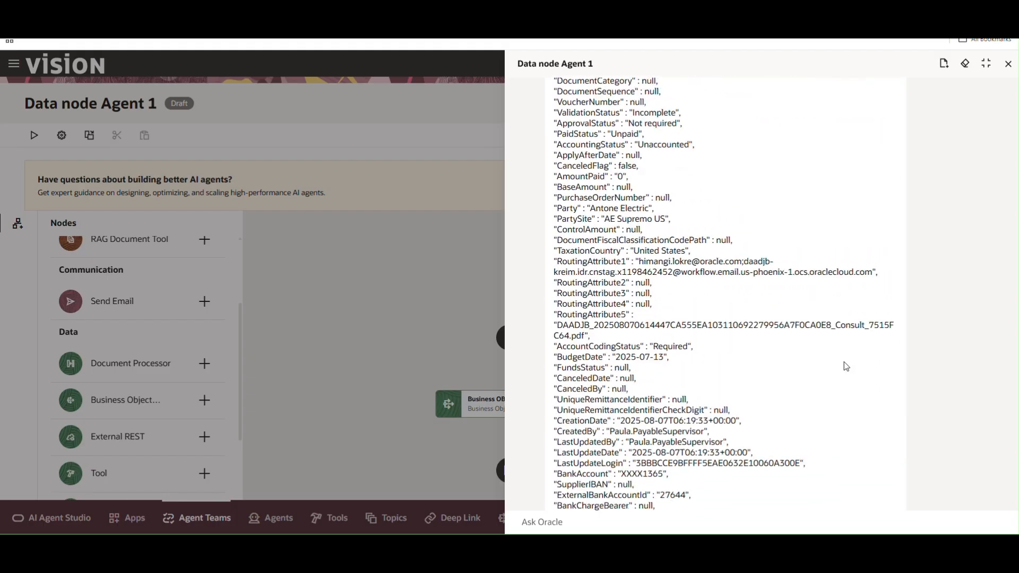
{"action": "scroll", "coordinate": [846, 364], "scroll_direction": "down", "scroll_amount": 12}
{"action": "scroll", "coordinate": [846, 364], "scroll_direction": "down", "scroll_amount": 8}
{"action": "scroll", "coordinate": [833, 396], "scroll_direction": "up", "scroll_amount": 5}
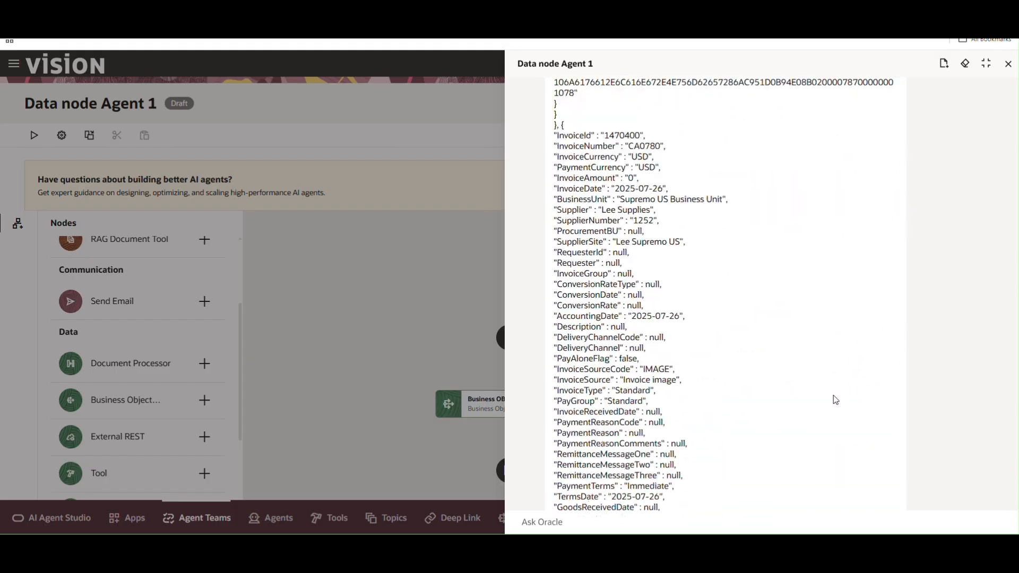
{"action": "scroll", "coordinate": [797, 393], "scroll_direction": "down", "scroll_amount": 15}
{"action": "scroll", "coordinate": [775, 396], "scroll_direction": "up", "scroll_amount": 8}
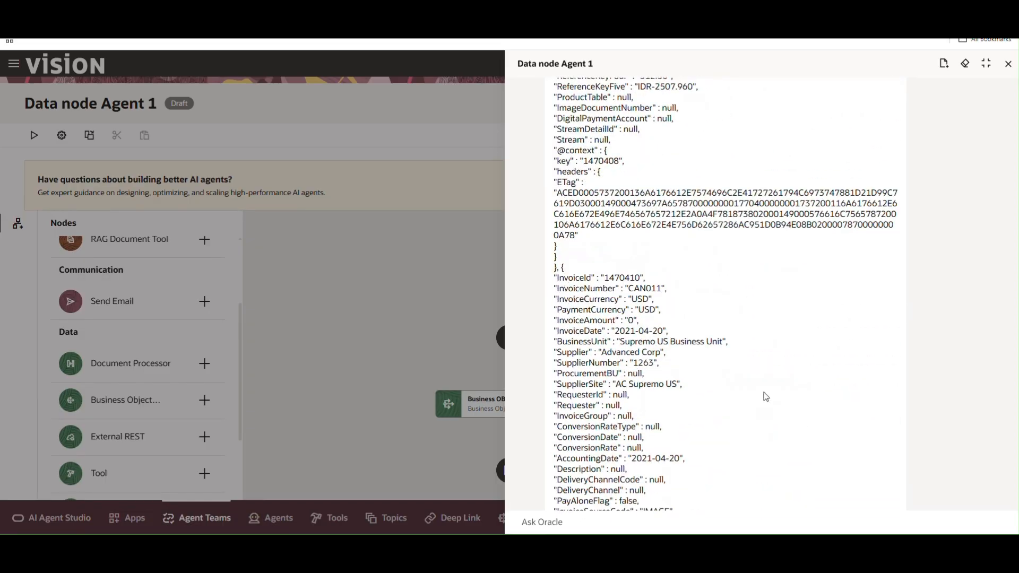
{"action": "scroll", "coordinate": [763, 393], "scroll_direction": "down", "scroll_amount": 15}
{"action": "scroll", "coordinate": [741, 401], "scroll_direction": "down", "scroll_amount": 20}
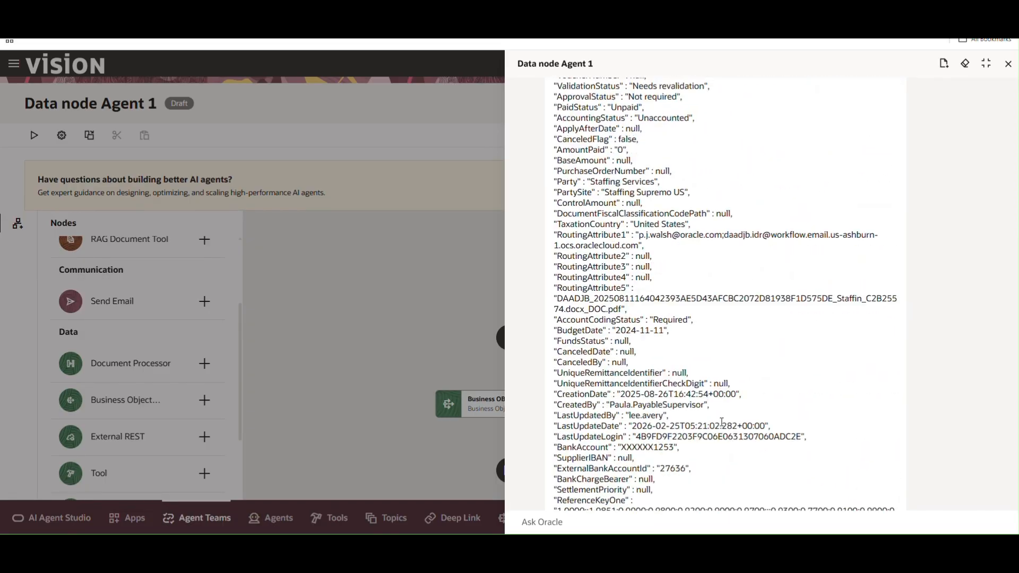
{"action": "scroll", "coordinate": [720, 416], "scroll_direction": "down", "scroll_amount": 10}
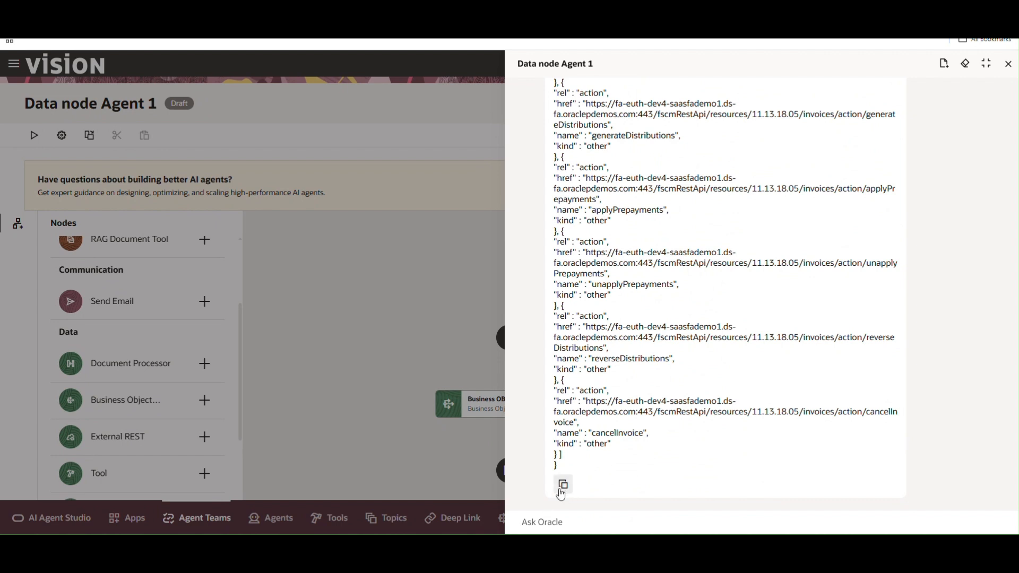
- Examine the count, limit and links attributes that follow the invoice items in the response, and close the test chat
{"action": "scroll", "coordinate": [596, 295], "scroll_direction": "up", "scroll_amount": 15}
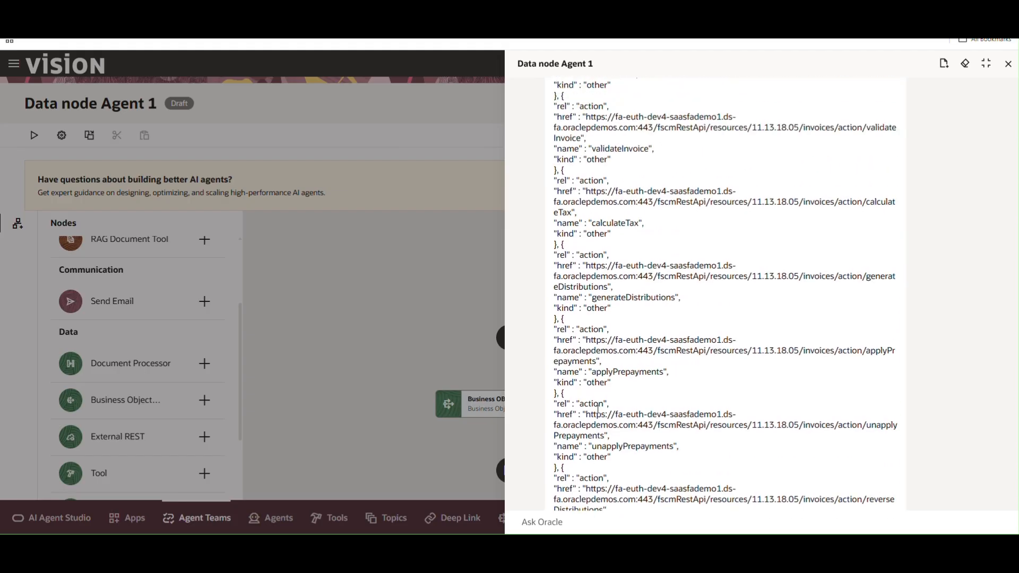
{"action": "double_click", "coordinate": [572, 285]}
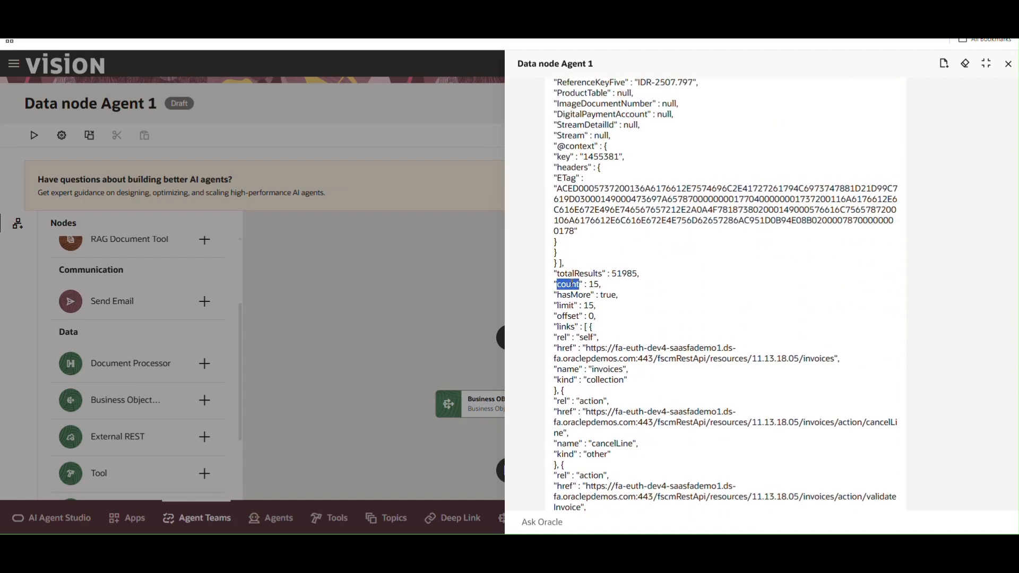
{"action": "double_click", "coordinate": [568, 307]}
{"action": "left_click_drag", "start_coordinate": [554, 327], "coordinate": [578, 327]}
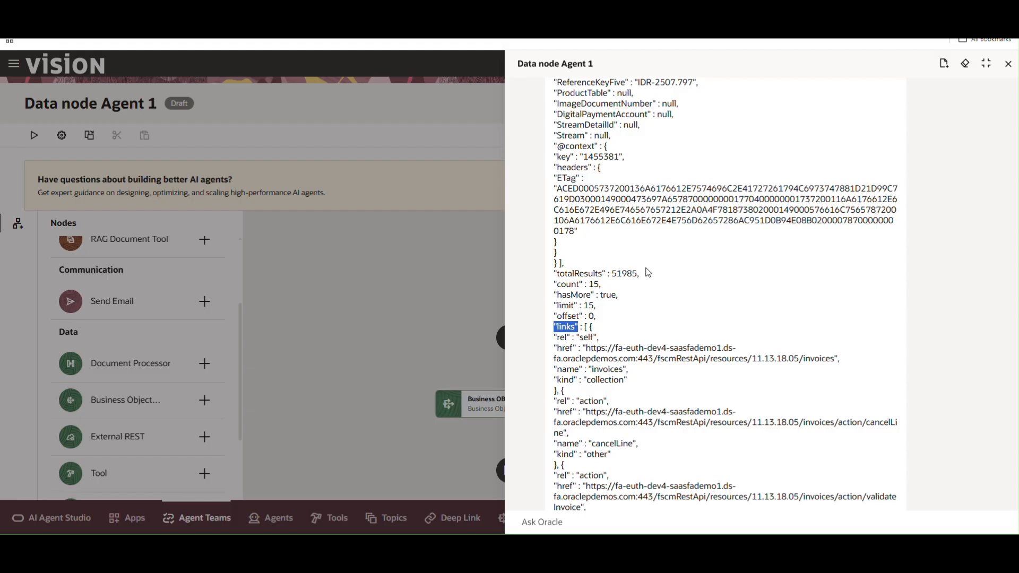
{"action": "scroll", "coordinate": [583, 239], "scroll_direction": "up", "scroll_amount": 10}
{"action": "scroll", "coordinate": [674, 260], "scroll_direction": "up", "scroll_amount": 15}
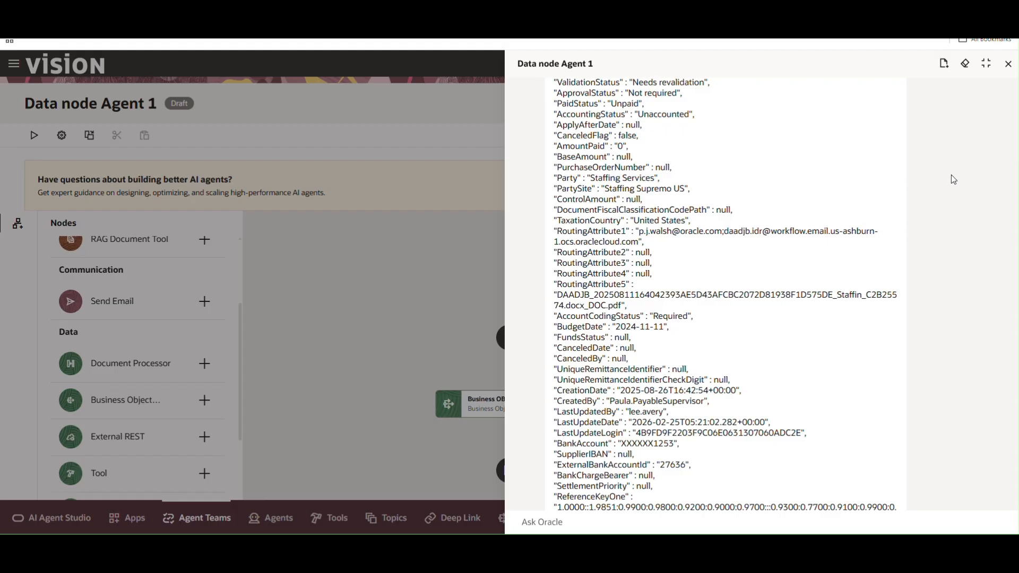
{"action": "left_click", "coordinate": [1010, 70]}
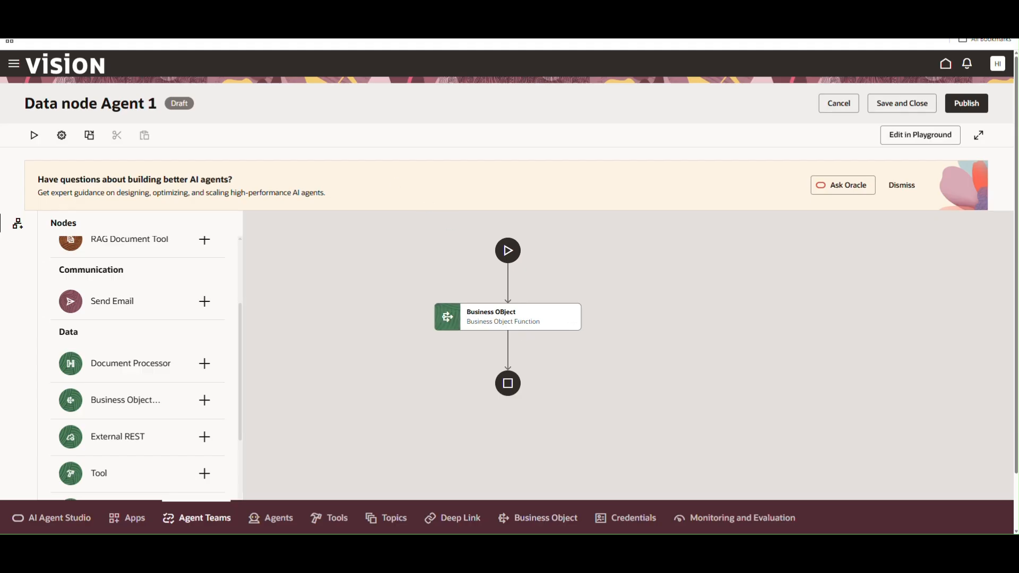
- Open a new Incognito browser window
{"action": "left_click", "coordinate": [1009, 23]}
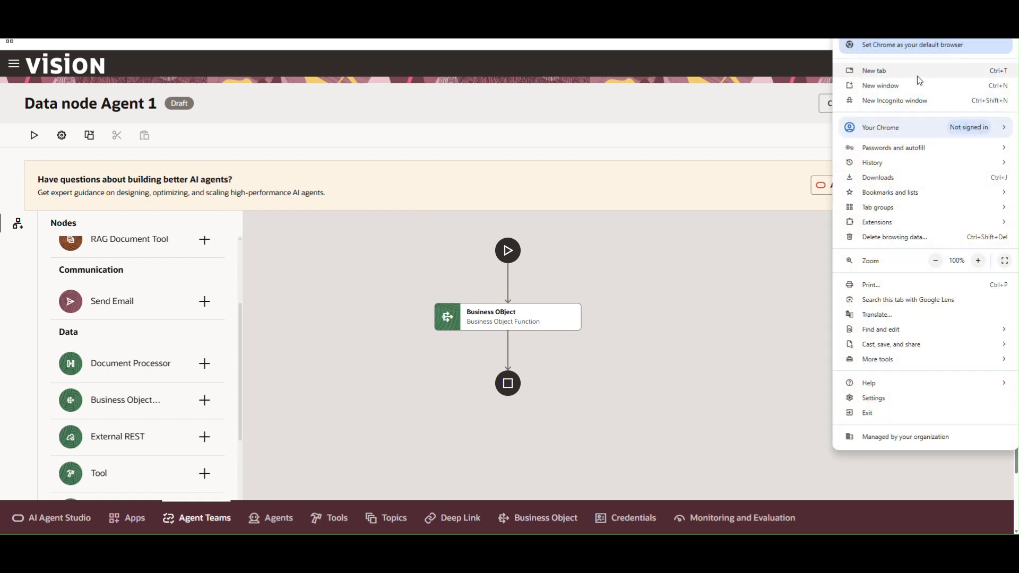
{"action": "left_click", "coordinate": [855, 101]}
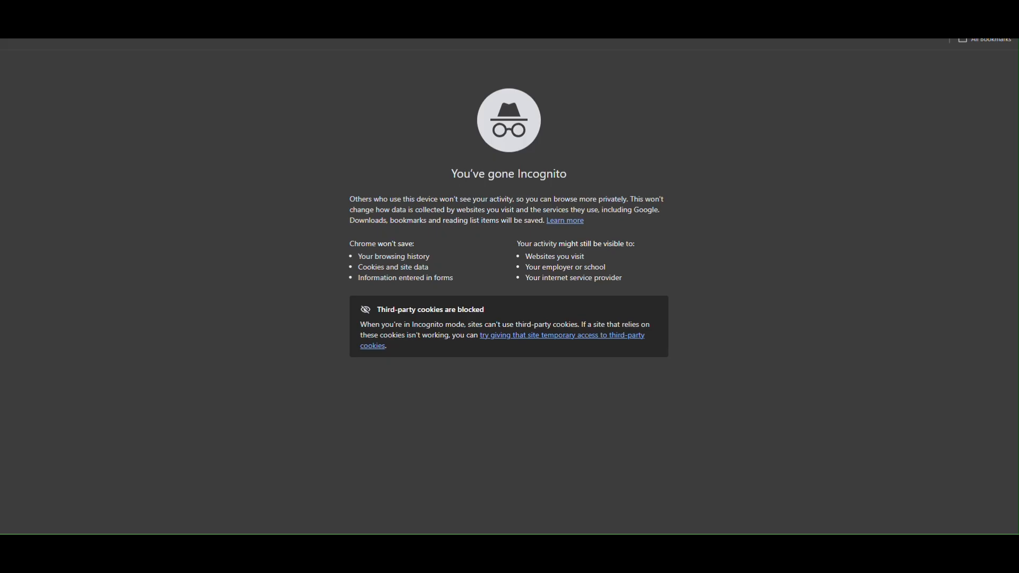
- Search the web for "rest api to create invoice" and examine the POST method in Oracle's Create an invoice documentation
{"action": "type", "text": "rest api to c"}
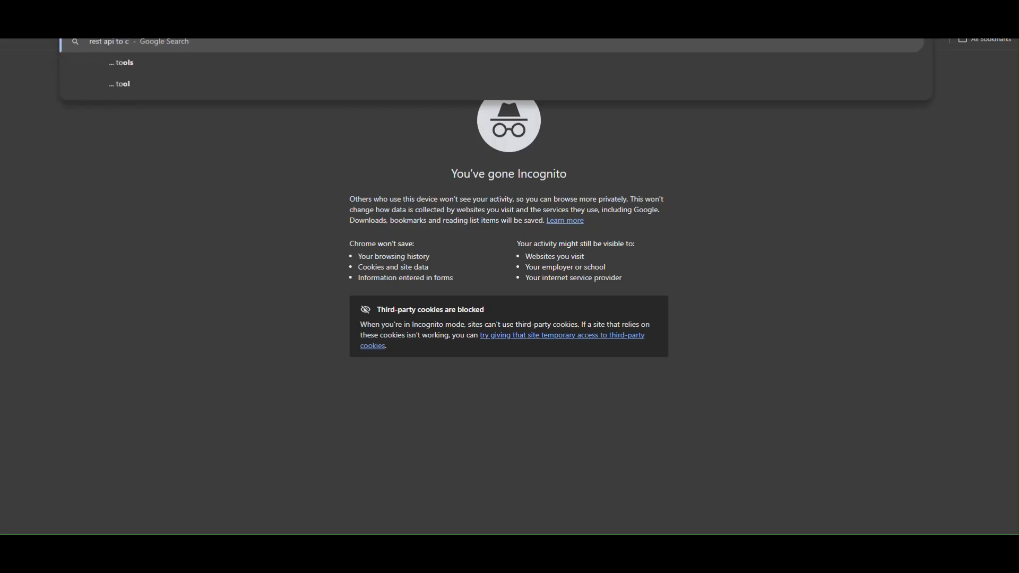
{"action": "type", "text": "reate invoice"}
{"action": "key", "text": "Return"}
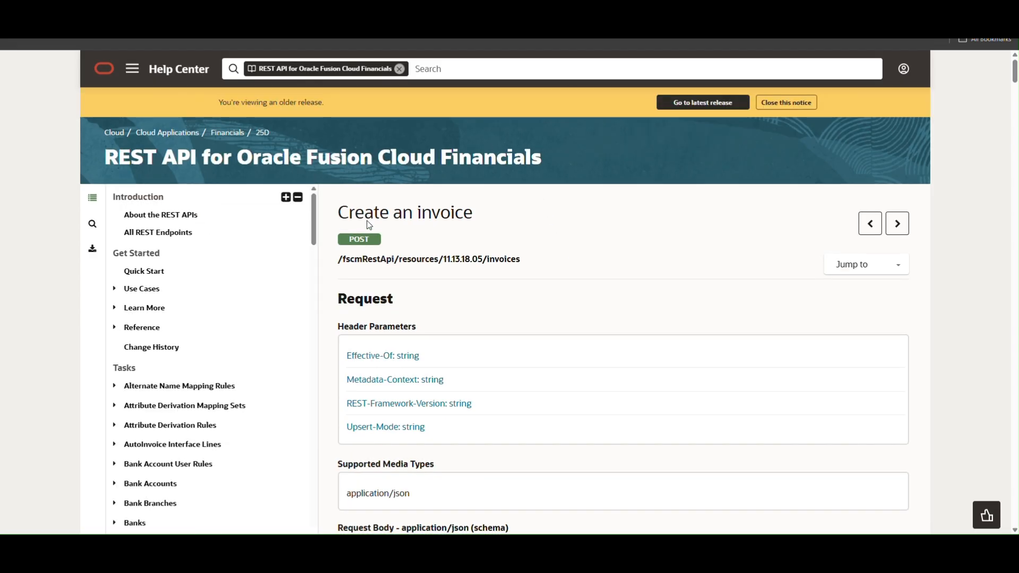
{"action": "triple_click", "coordinate": [369, 222]}
{"action": "left_click_drag", "start_coordinate": [521, 260], "coordinate": [369, 239]}
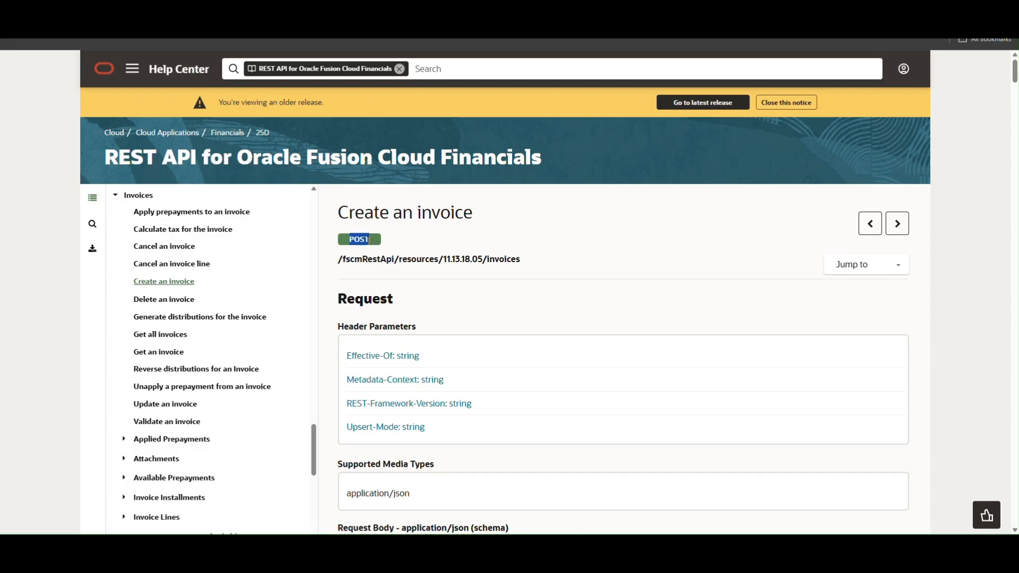
- Find the Example Request Payload on the Create an invoice page and highlight its header attributes down to Description
{"action": "scroll", "coordinate": [389, 258], "scroll_direction": "down", "scroll_amount": 20}
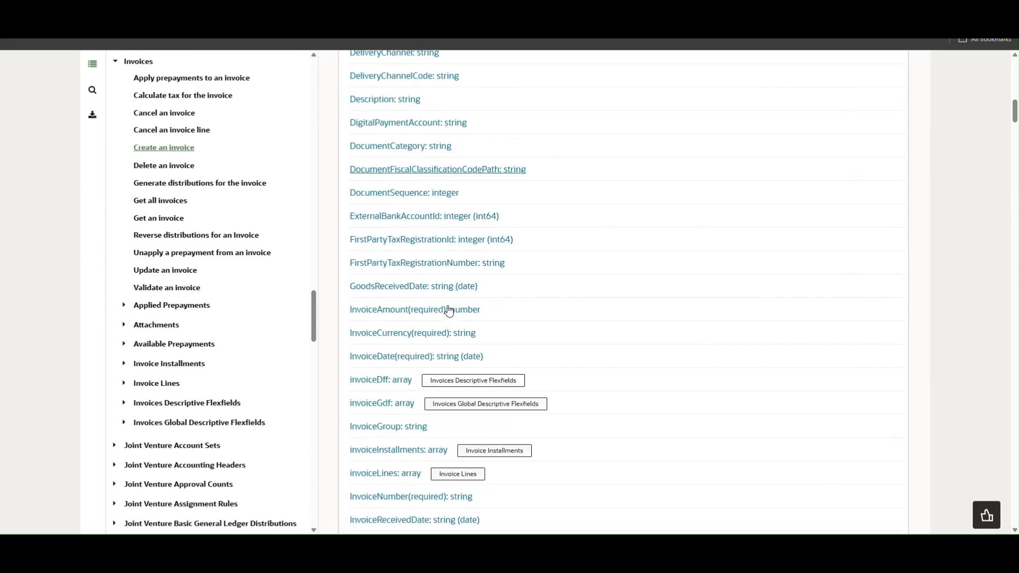
{"action": "scroll", "coordinate": [467, 318], "scroll_direction": "down", "scroll_amount": 20}
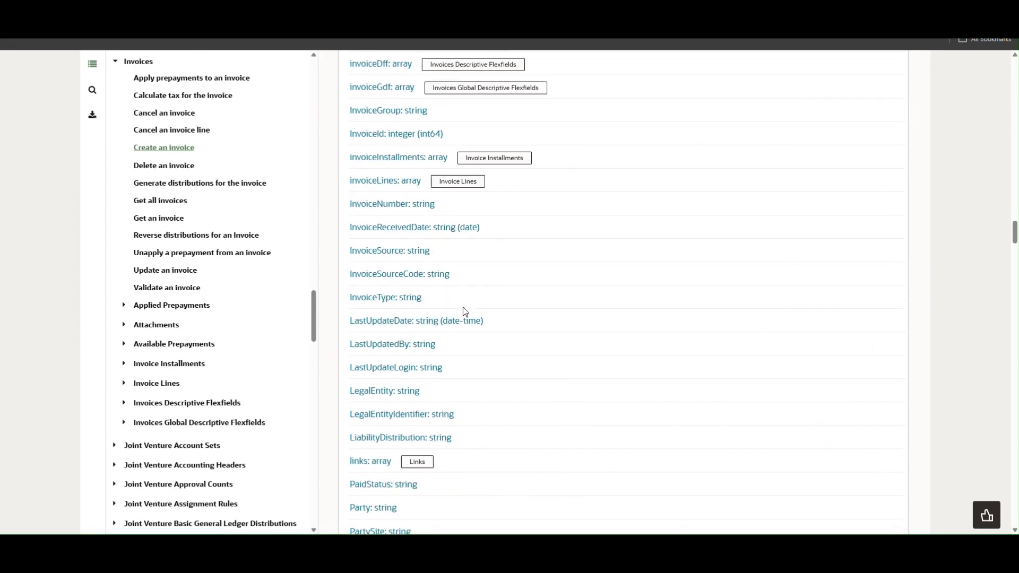
{"action": "scroll", "coordinate": [479, 332], "scroll_direction": "down", "scroll_amount": 10}
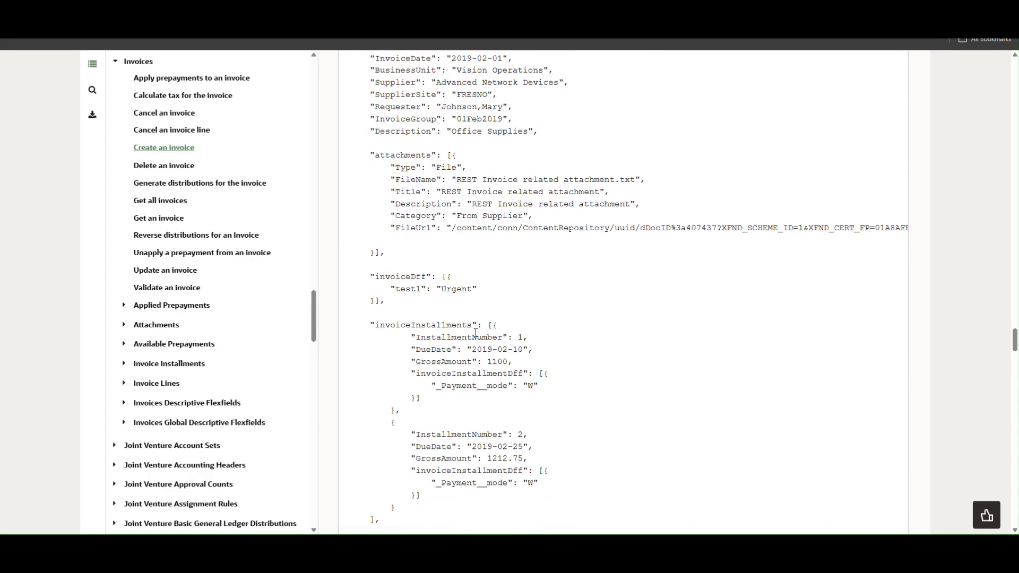
{"action": "scroll", "coordinate": [485, 284], "scroll_direction": "up", "scroll_amount": 3}
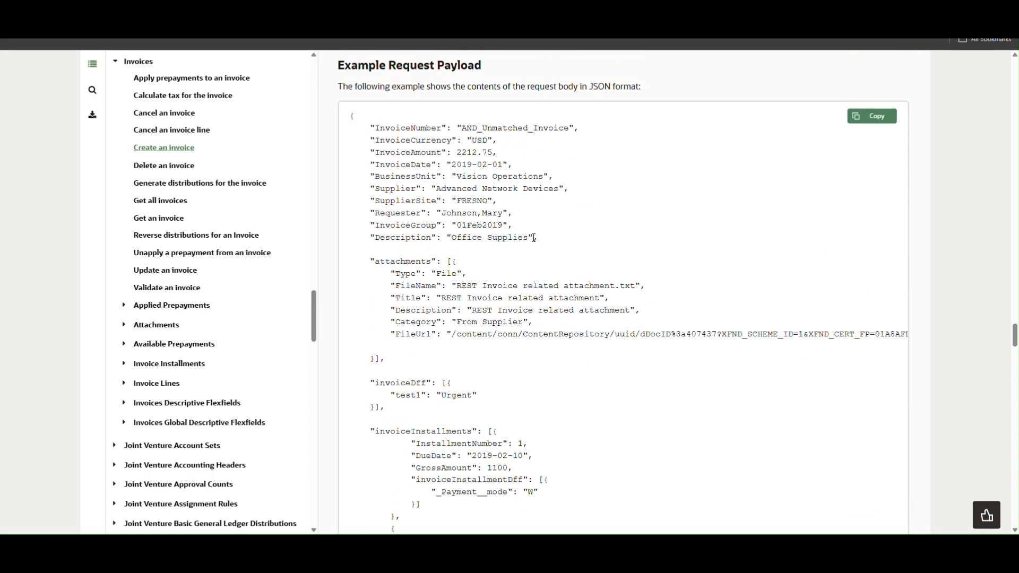
{"action": "left_click_drag", "start_coordinate": [528, 239], "coordinate": [353, 116]}
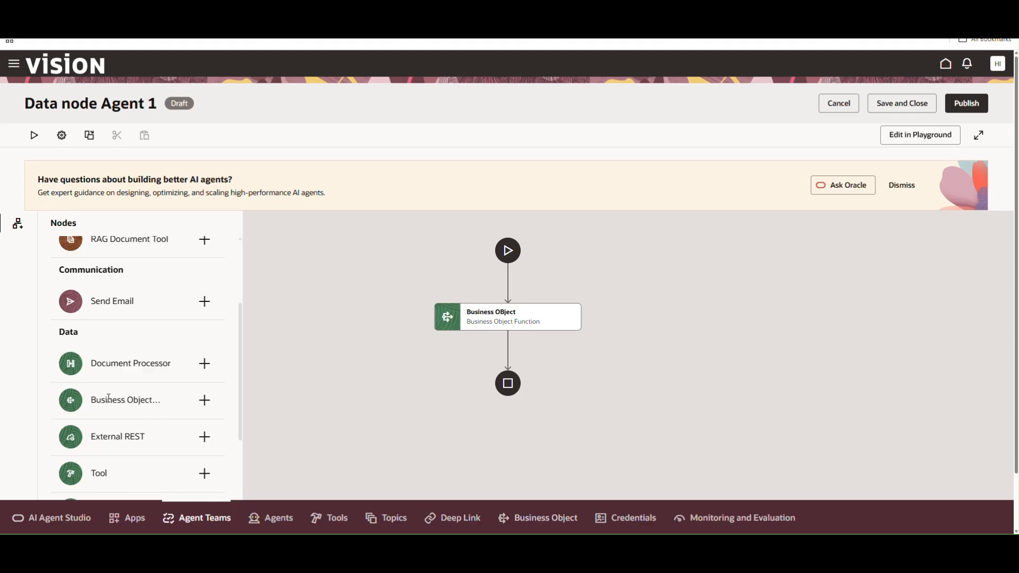
- Open a new Vector DB Writer node in Data node Agent 1 and examine its name, code and operation type options
{"action": "scroll", "coordinate": [133, 423], "scroll_direction": "down", "scroll_amount": 2}
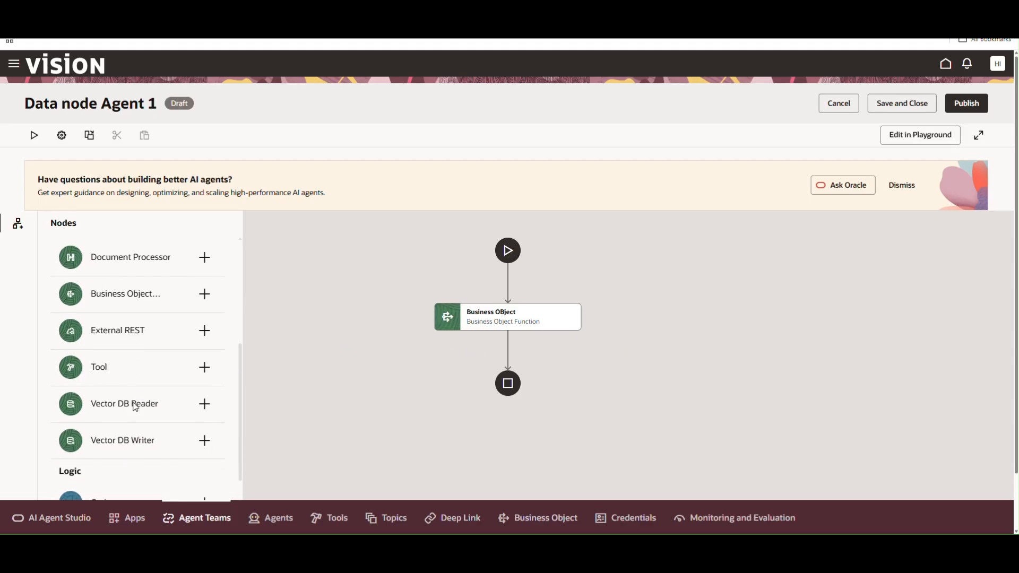
{"action": "mouse_move", "coordinate": [557, 320]}
{"action": "left_click_drag", "start_coordinate": [507, 327], "coordinate": [503, 322]}
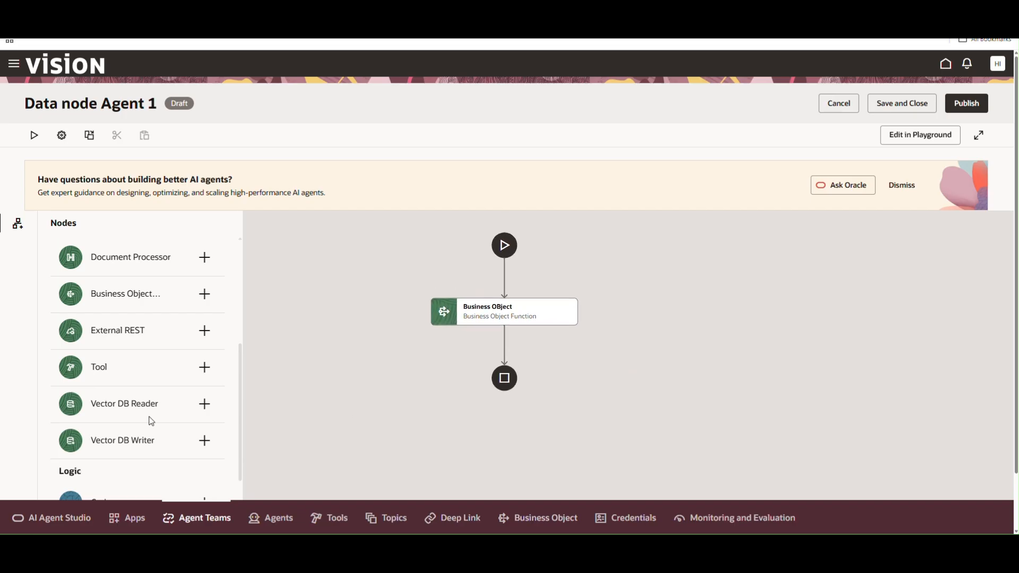
{"action": "left_click", "coordinate": [205, 441]}
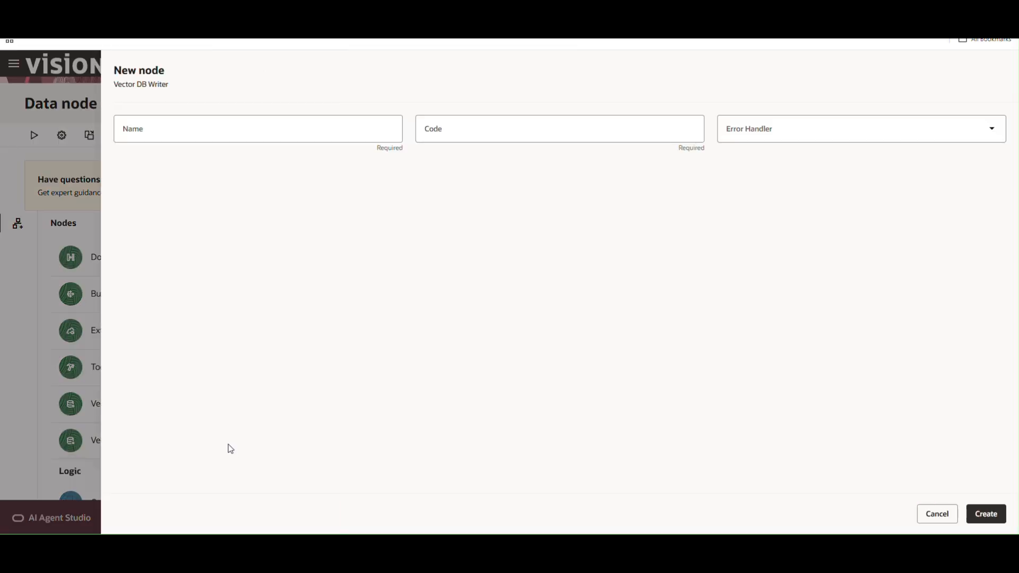
{"action": "left_click", "coordinate": [281, 134]}
{"action": "left_click", "coordinate": [478, 214]}
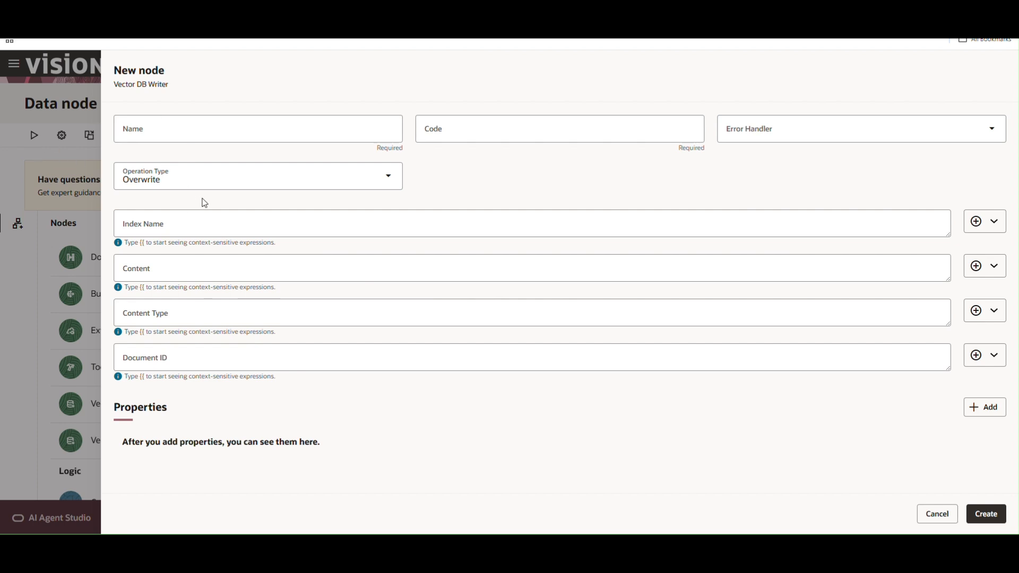
{"action": "left_click", "coordinate": [166, 129]}
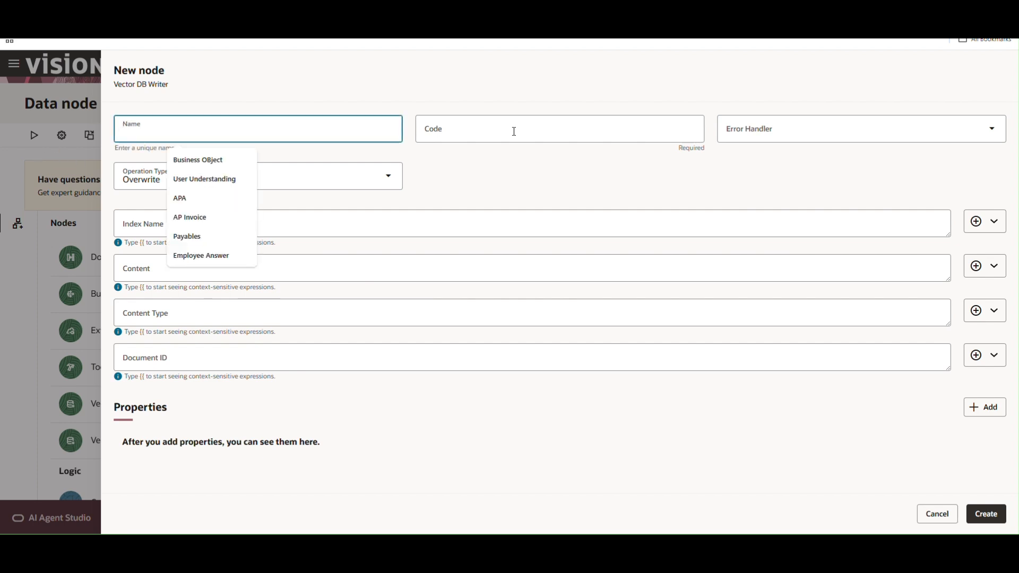
{"action": "left_click", "coordinate": [534, 132]}
{"action": "left_click", "coordinate": [810, 161]}
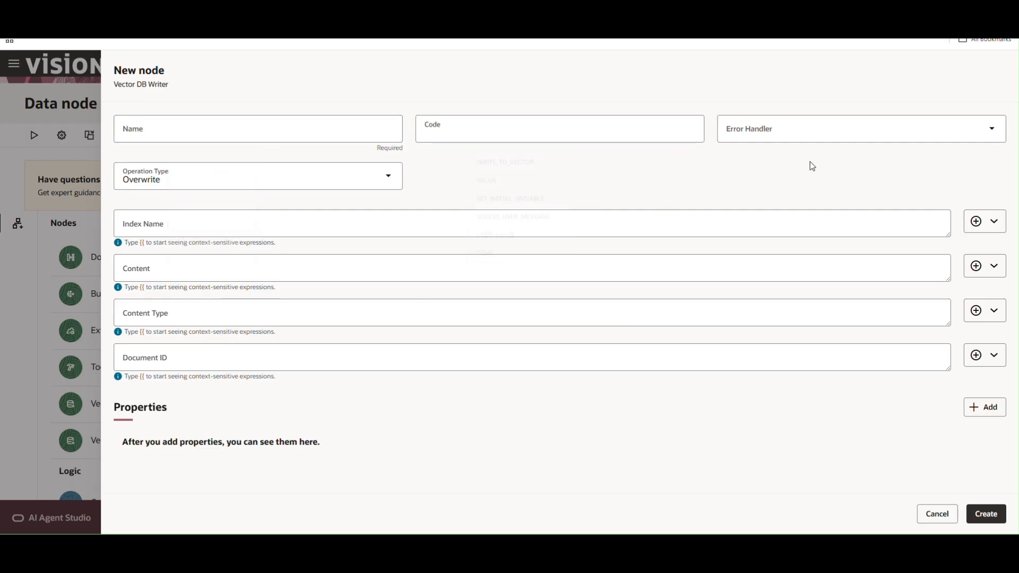
{"action": "left_click", "coordinate": [206, 184]}
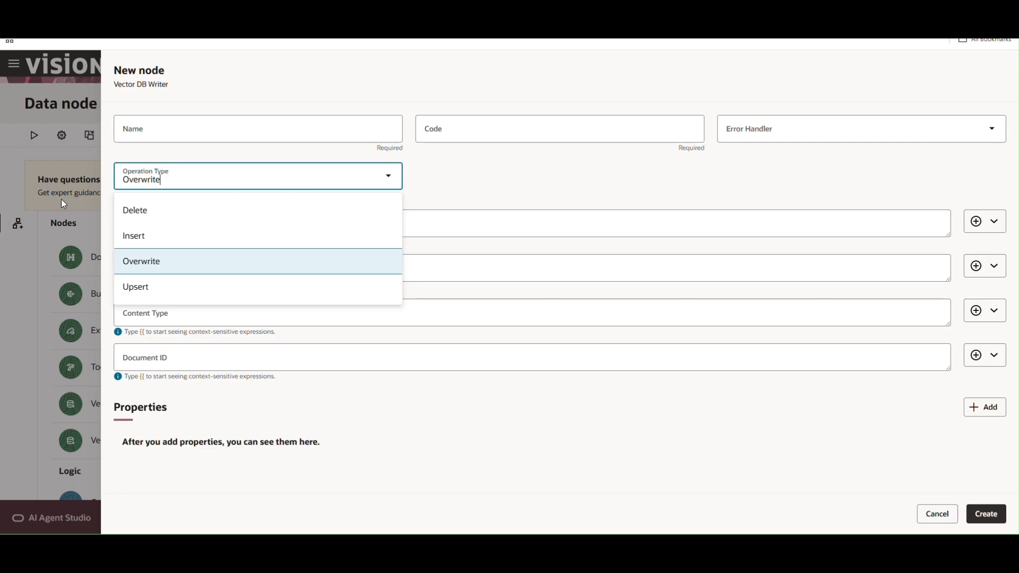
{"action": "left_click", "coordinate": [480, 207]}
- Examine the Vector DB Writer's Index Name, Content, Content Type and Document ID fields, and close the form without creating the node
{"action": "left_click", "coordinate": [203, 225]}
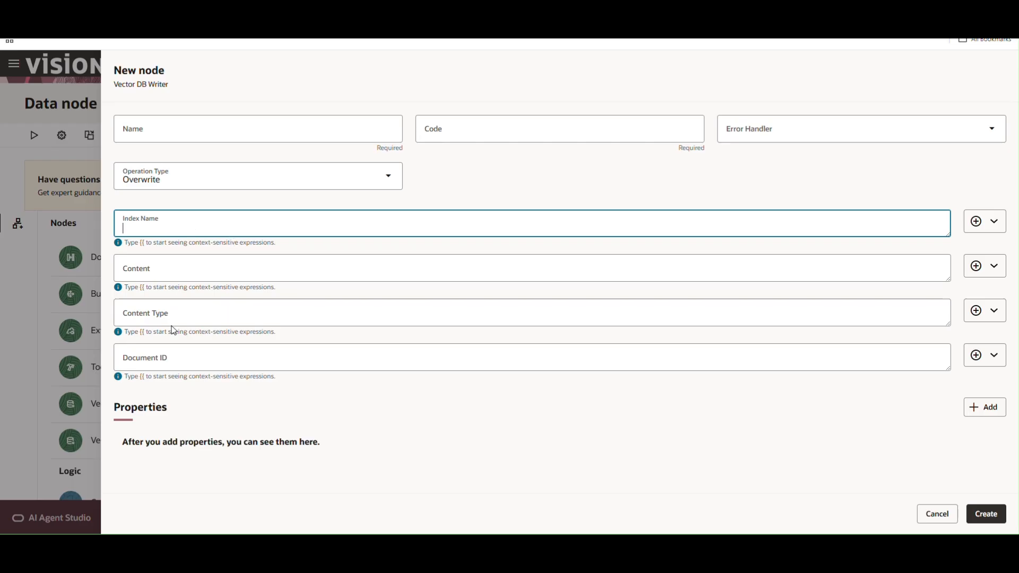
{"action": "left_click", "coordinate": [204, 363]}
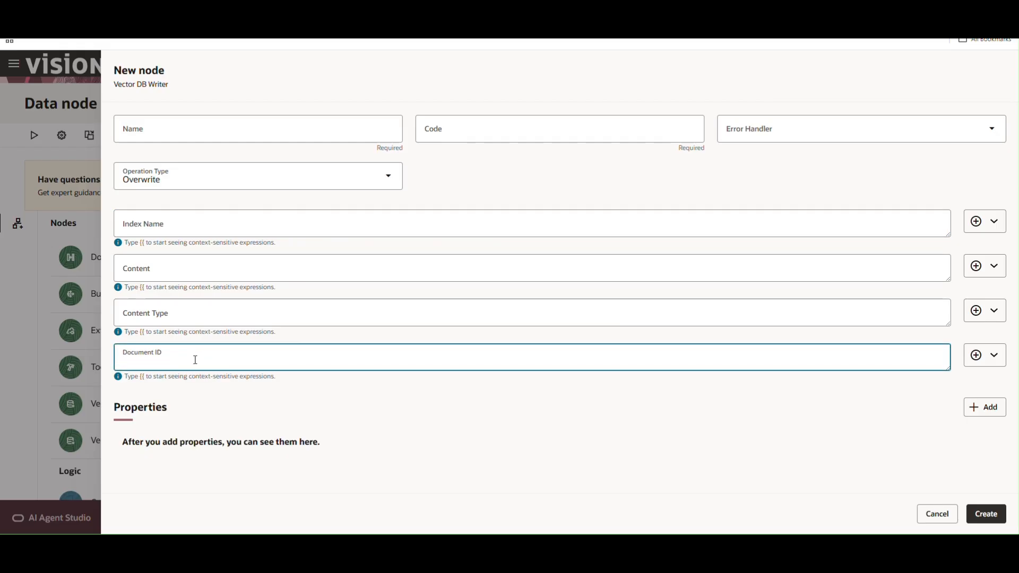
{"action": "left_click", "coordinate": [185, 215]}
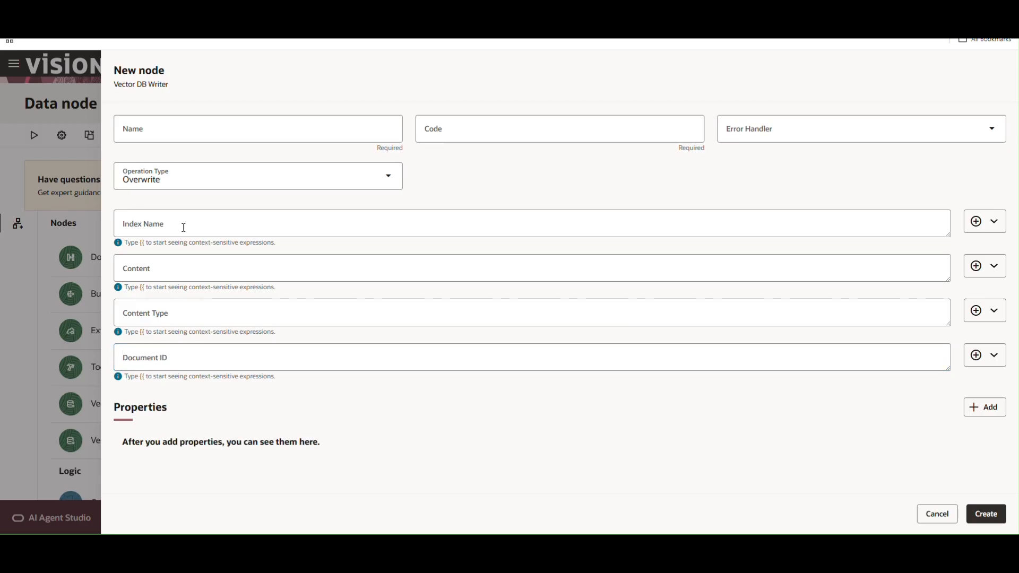
{"action": "left_click", "coordinate": [183, 228]}
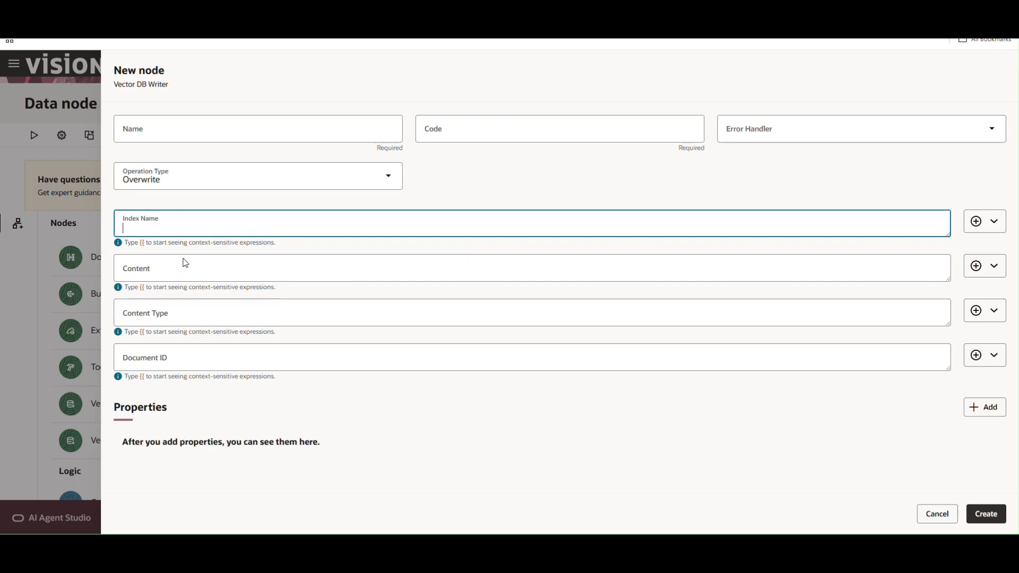
{"action": "left_click", "coordinate": [175, 365]}
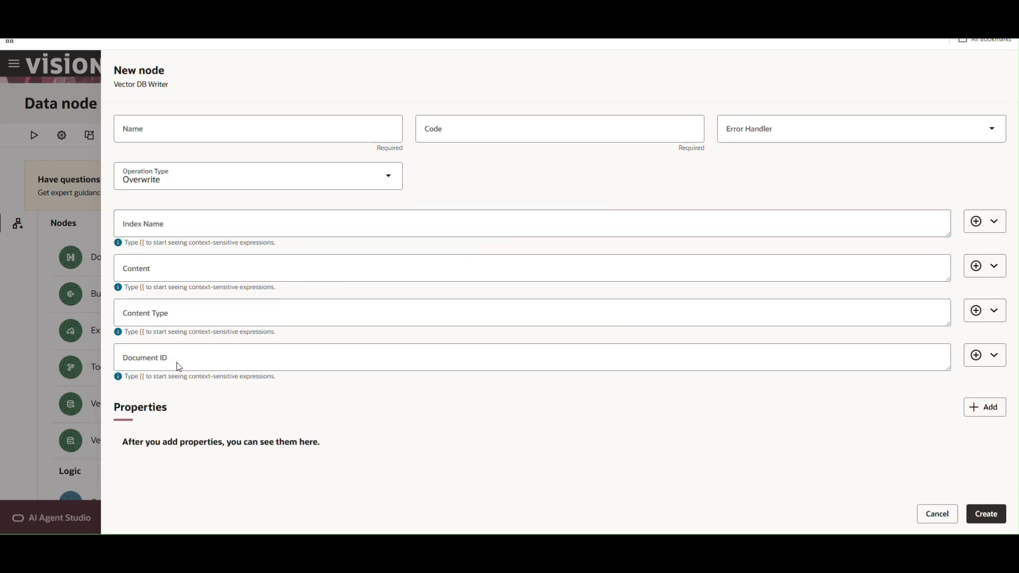
{"action": "left_click", "coordinate": [195, 361]}
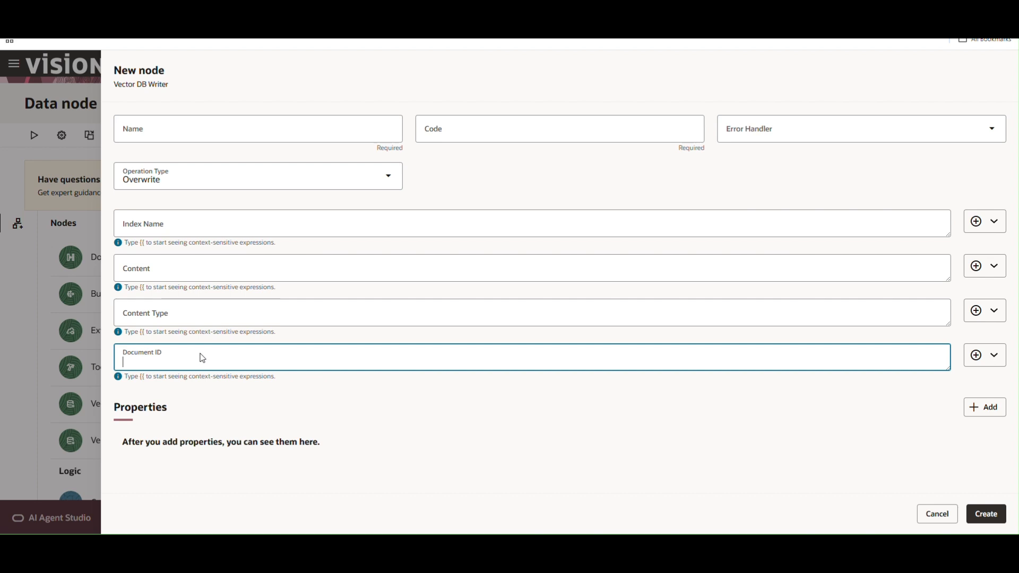
{"action": "left_click", "coordinate": [198, 271]}
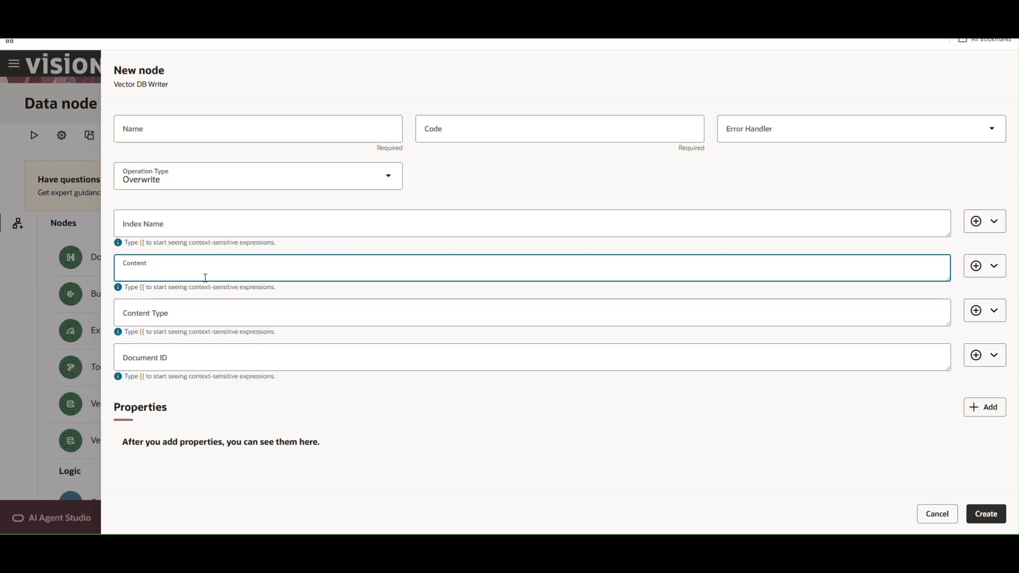
{"action": "left_click", "coordinate": [186, 315]}
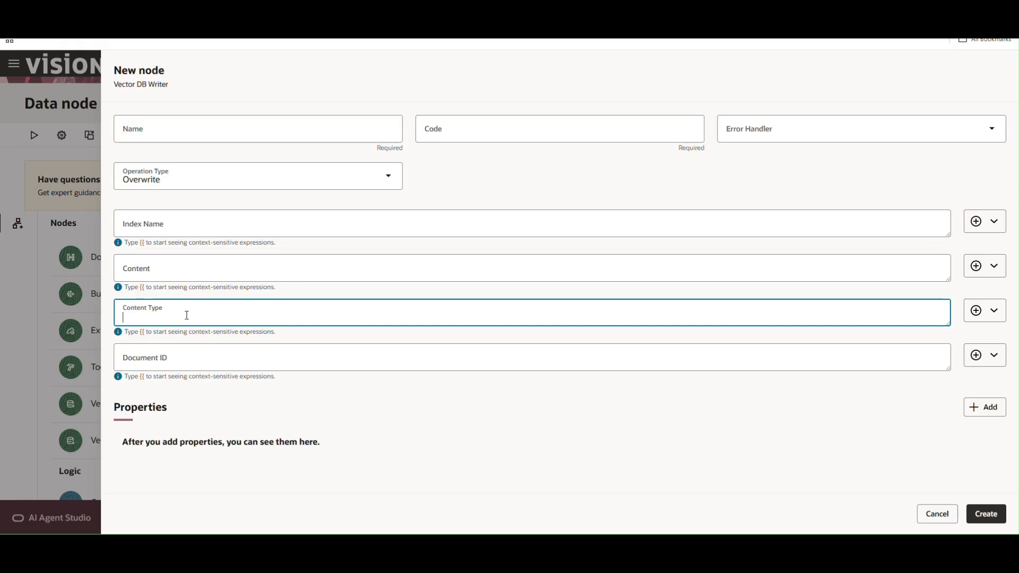
{"action": "left_click", "coordinate": [937, 514]}
- Add a String variable named IndexName with User Question scope to the agent team's settings and save them
{"action": "left_click_drag", "start_coordinate": [522, 379], "coordinate": [524, 310]}
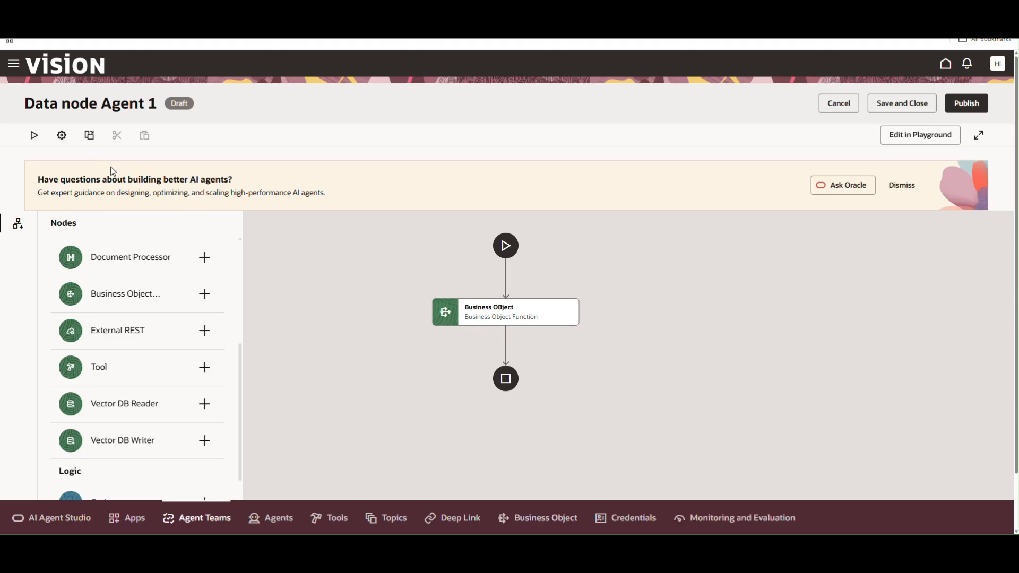
{"action": "scroll", "coordinate": [161, 324], "scroll_direction": "down", "scroll_amount": 3}
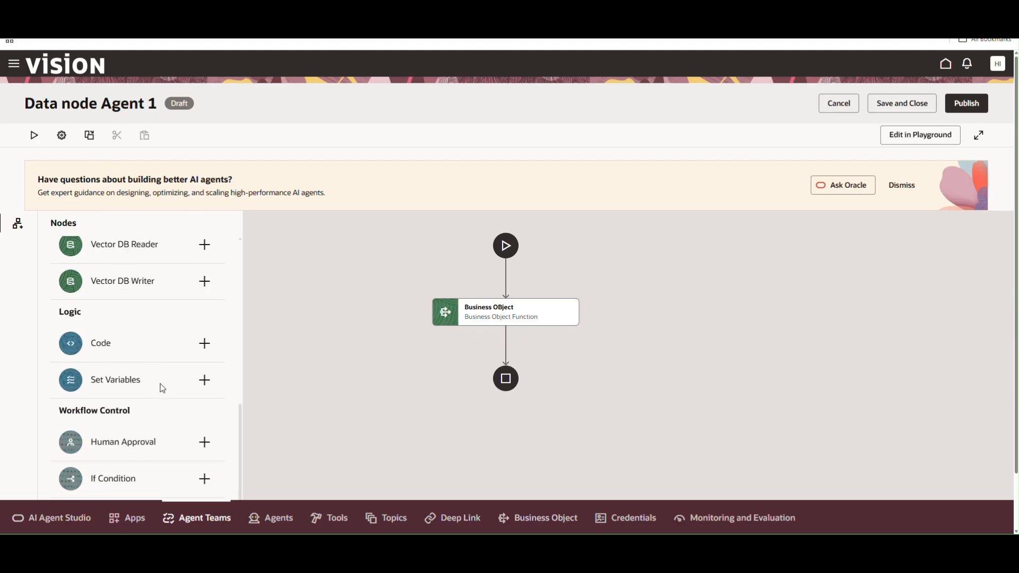
{"action": "left_click", "coordinate": [63, 136]}
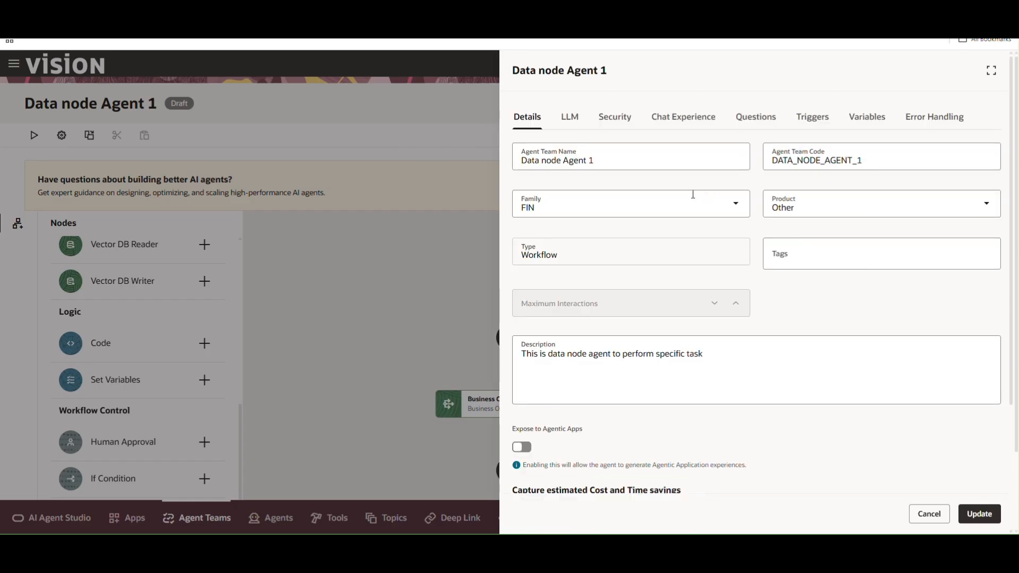
{"action": "left_click", "coordinate": [862, 124]}
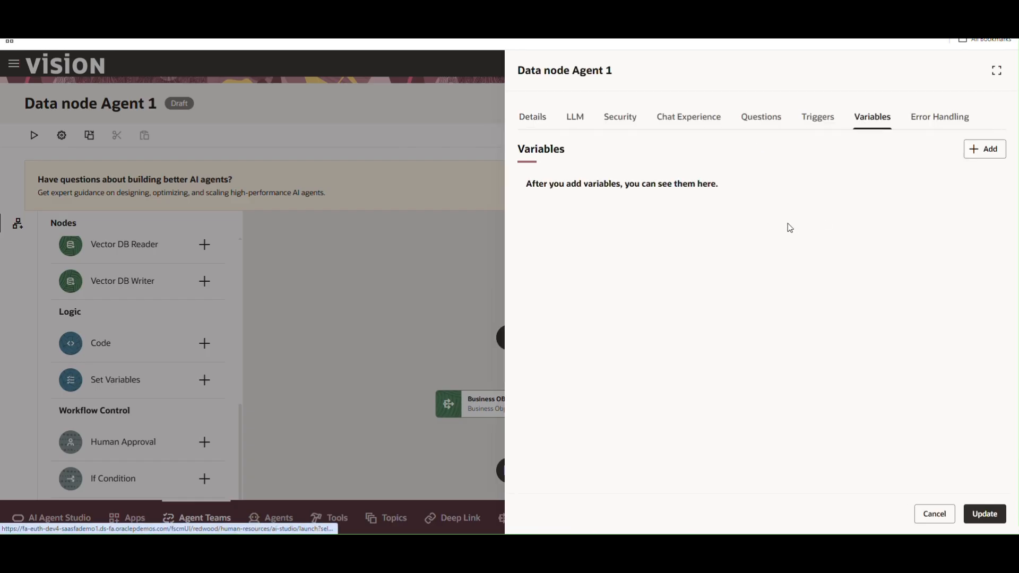
{"action": "left_click", "coordinate": [990, 151]}
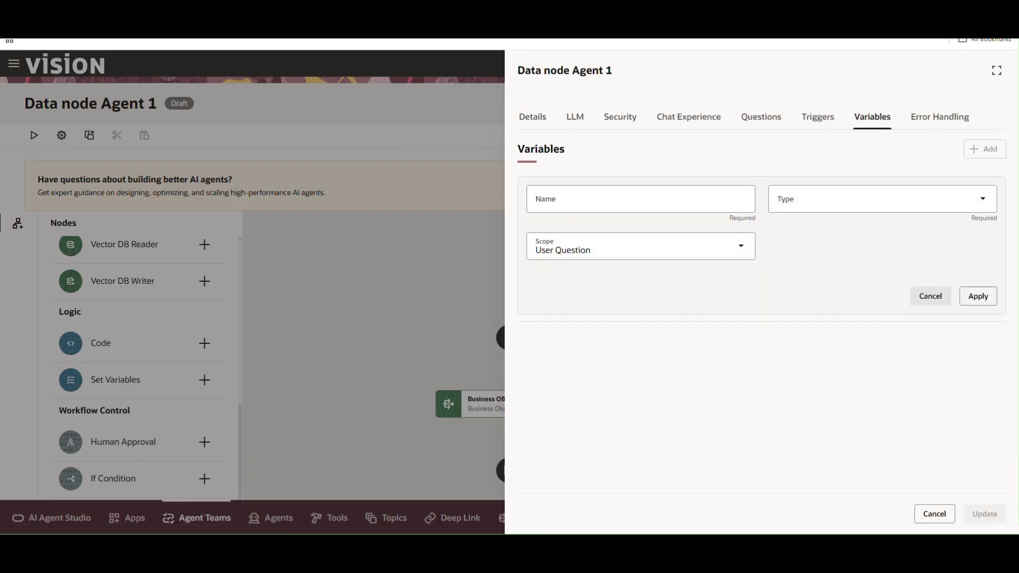
{"action": "left_click", "coordinate": [608, 206]}
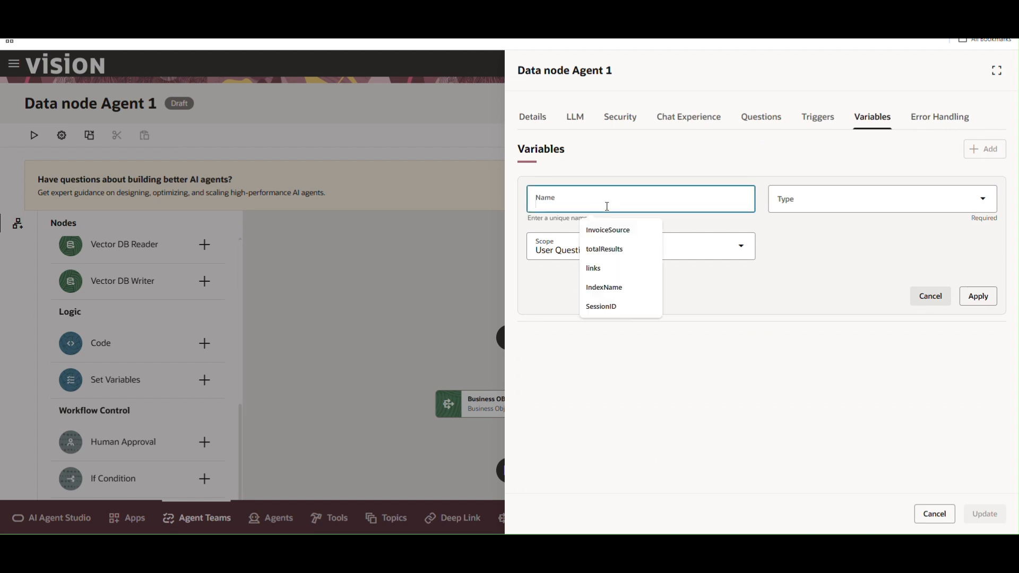
{"action": "type", "text": "IndexName"}
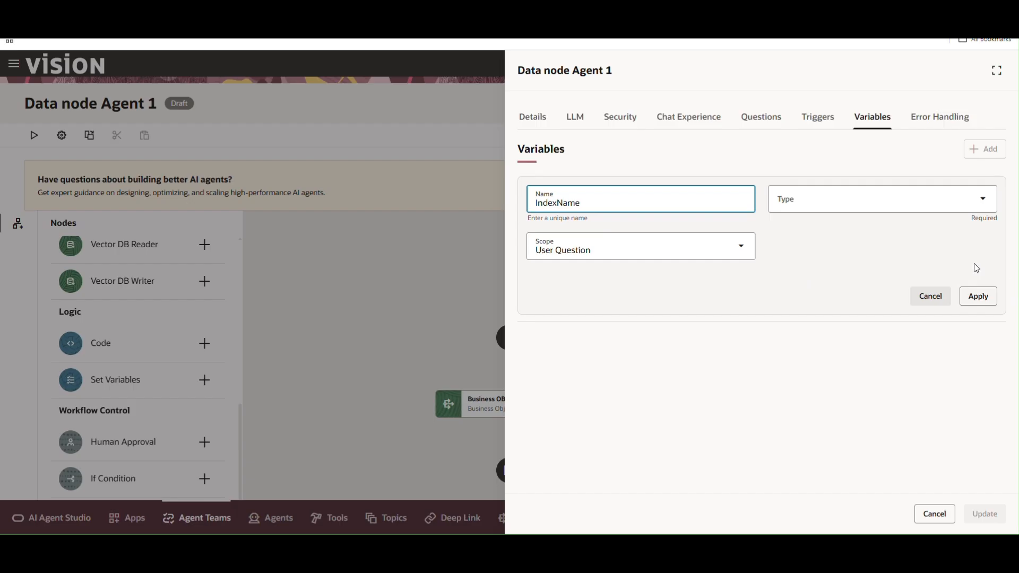
{"action": "left_click", "coordinate": [983, 199]}
{"action": "left_click", "coordinate": [799, 390]}
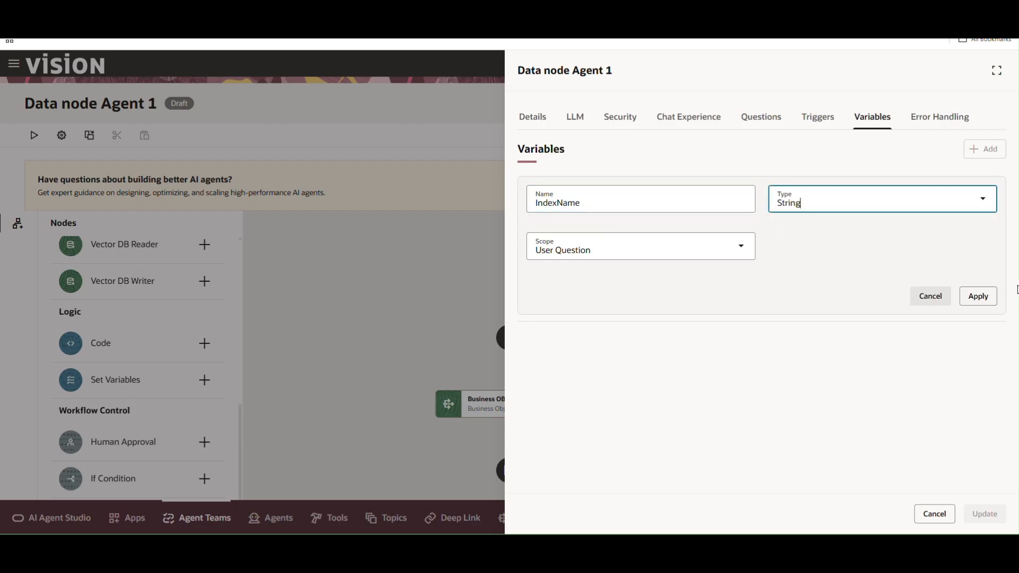
{"action": "left_click", "coordinate": [983, 295]}
{"action": "left_click", "coordinate": [985, 514]}
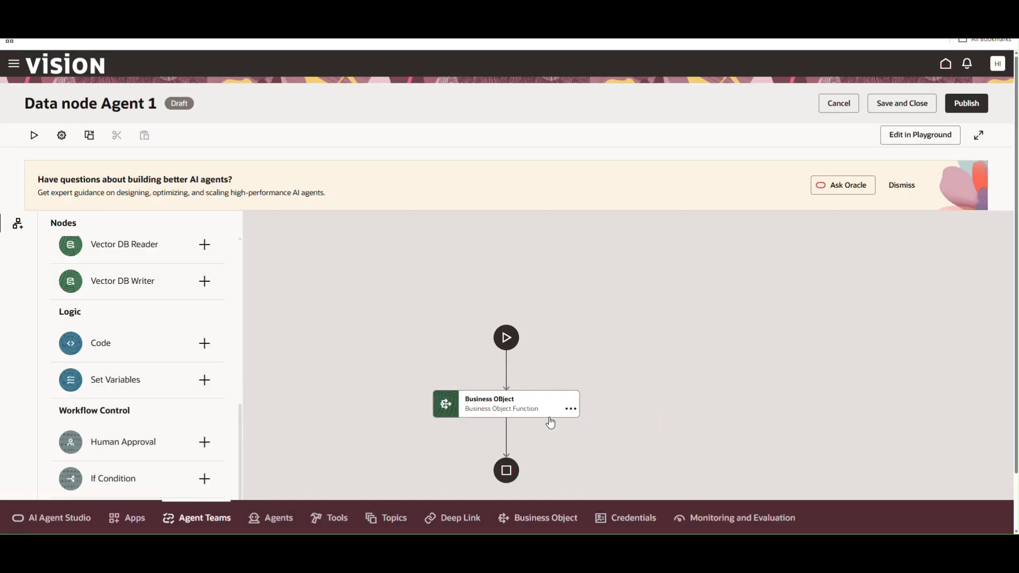
- Insert a Set Variables node named Set Index after the Business OBject node in the workflow
{"action": "left_click", "coordinate": [501, 365]}
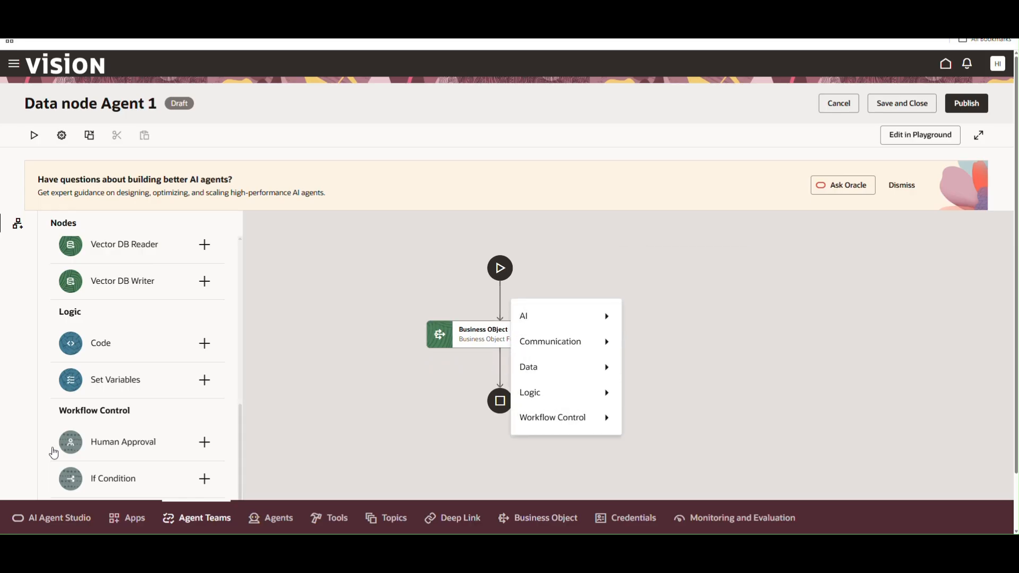
{"action": "mouse_move", "coordinate": [562, 367]}
{"action": "mouse_move", "coordinate": [575, 398]}
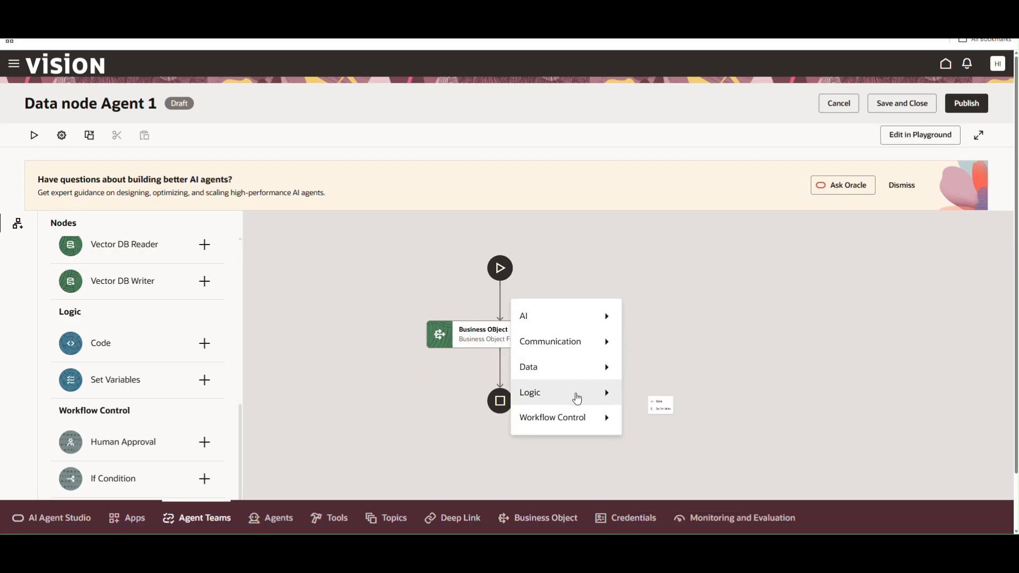
{"action": "left_click", "coordinate": [671, 415]}
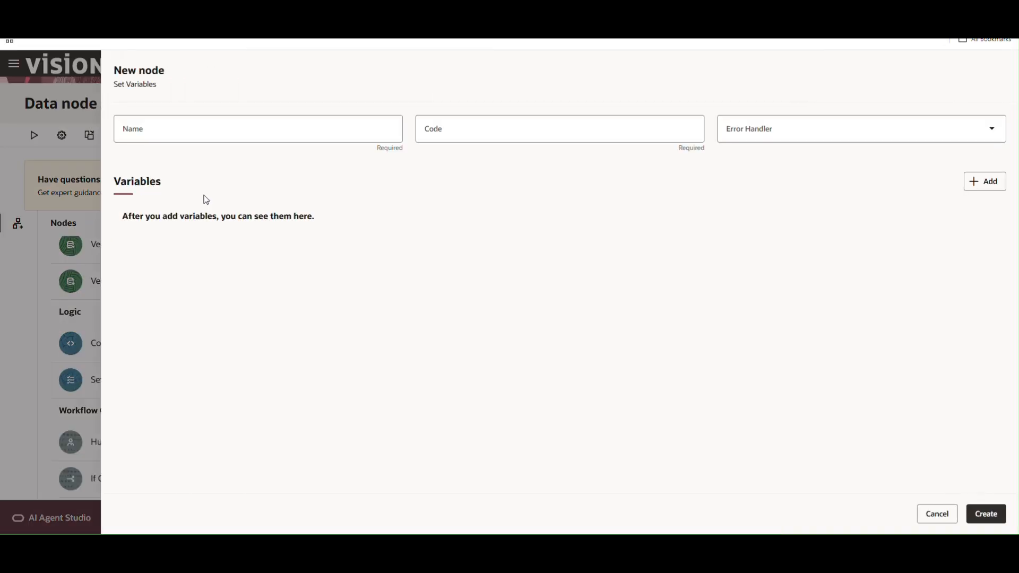
{"action": "left_click", "coordinate": [160, 130]}
{"action": "type", "text": "Se"}
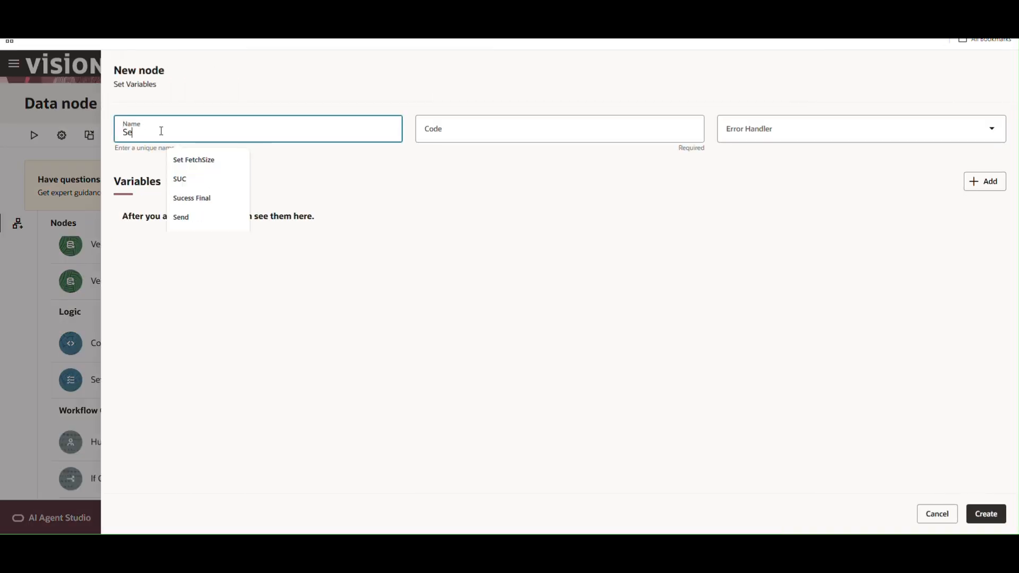
{"action": "type", "text": "t Index"}
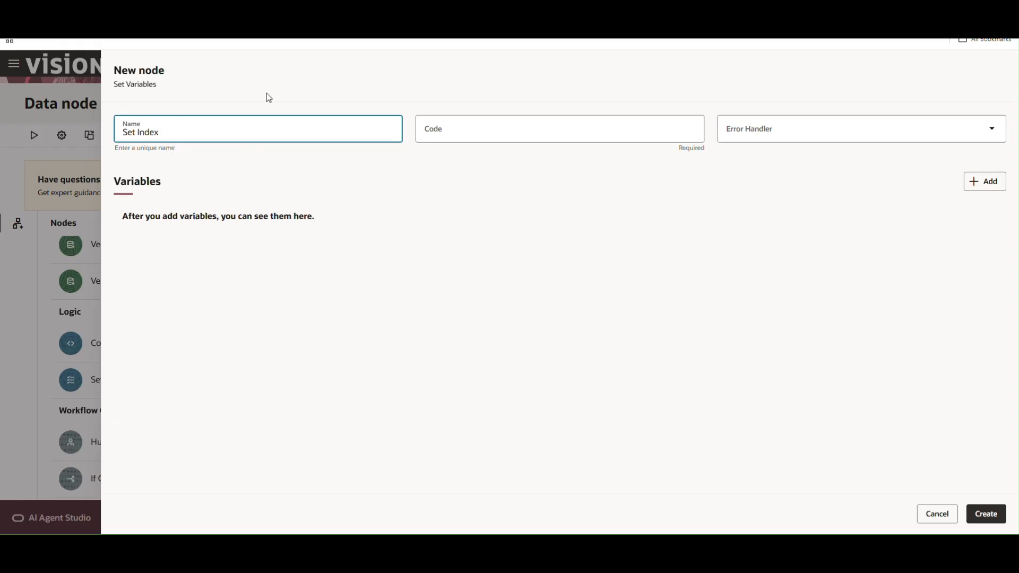
- Add the IndexName variable to the Set Index node with the value DEMO_AP_INVOICE_DETAILS and apply it
{"action": "left_click", "coordinate": [998, 189]}
{"action": "left_click", "coordinate": [999, 189]}
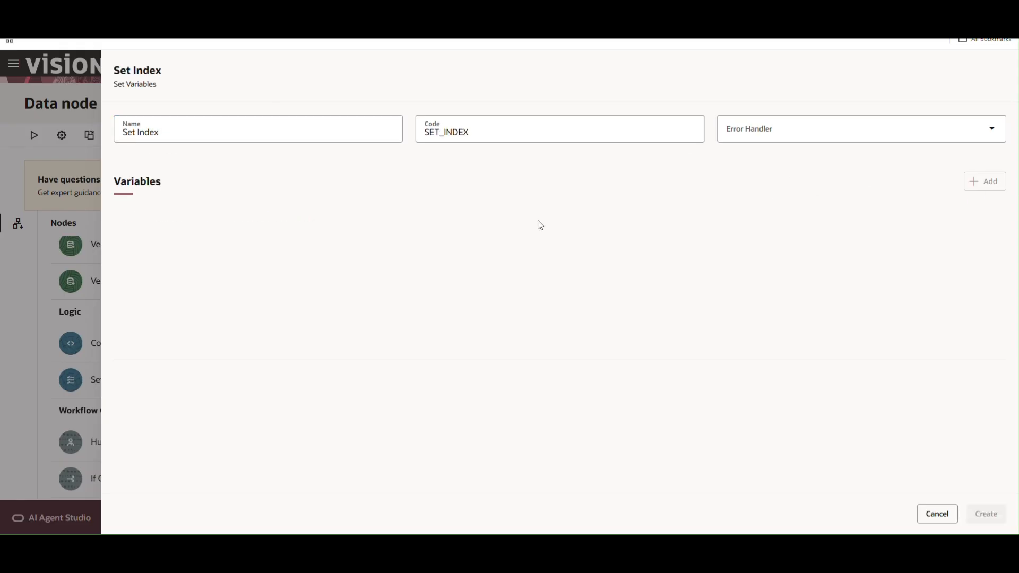
{"action": "left_click", "coordinate": [291, 225]}
{"action": "left_click", "coordinate": [176, 272]}
{"action": "left_click", "coordinate": [216, 237]}
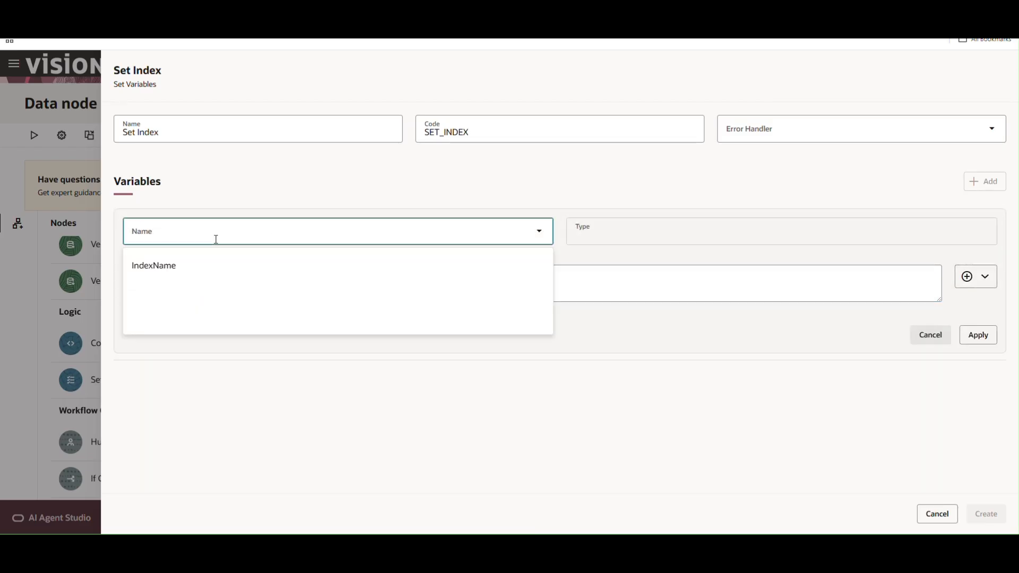
{"action": "left_click", "coordinate": [203, 267]}
{"action": "left_click", "coordinate": [195, 282]}
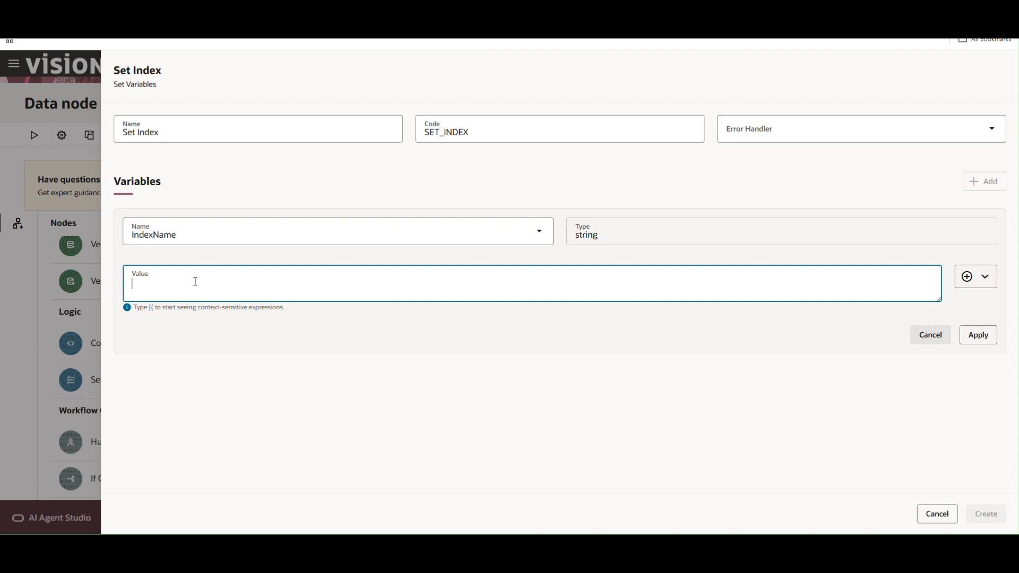
{"action": "type", "text": "DEMO_AP_INVOICE_DETAILS"}
{"action": "left_click", "coordinate": [977, 335]}
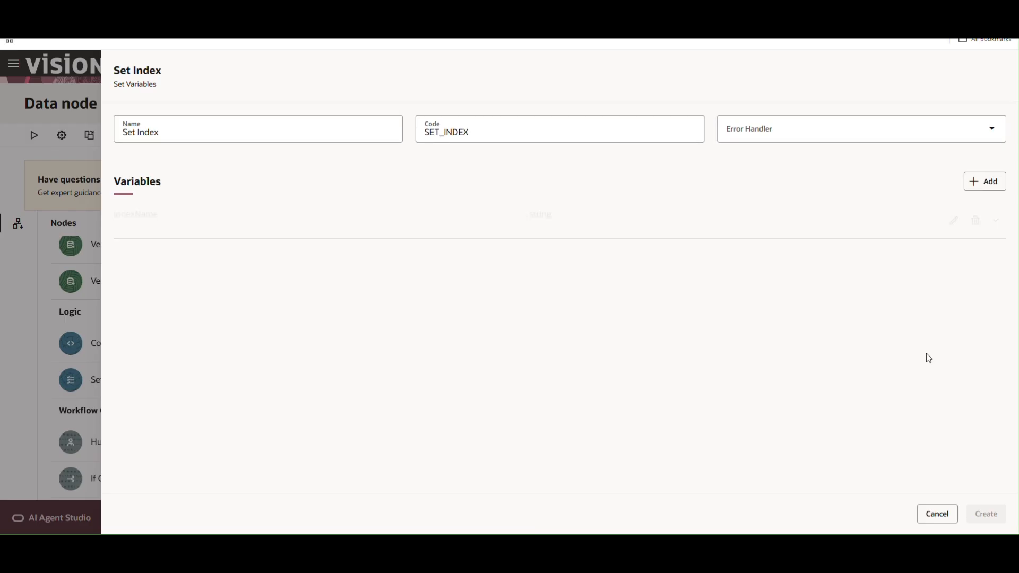
- Review the context expressions available for IndexName's value, reapply the variable, and create the Set Index node
{"action": "left_click", "coordinate": [993, 223]}
{"action": "left_click", "coordinate": [954, 220]}
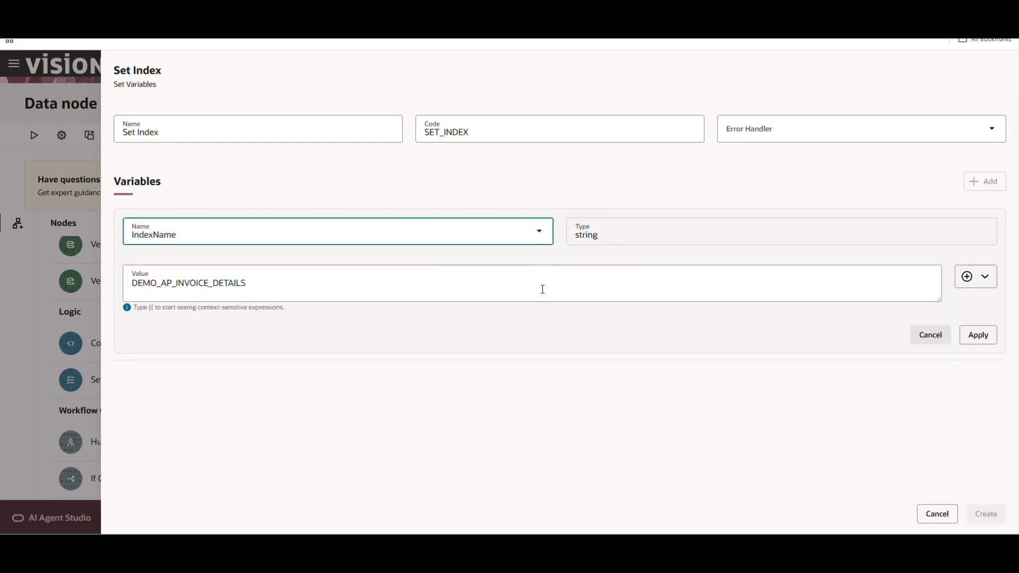
{"action": "left_click", "coordinate": [541, 289]}
{"action": "left_click", "coordinate": [965, 280]}
{"action": "mouse_move", "coordinate": [940, 306]}
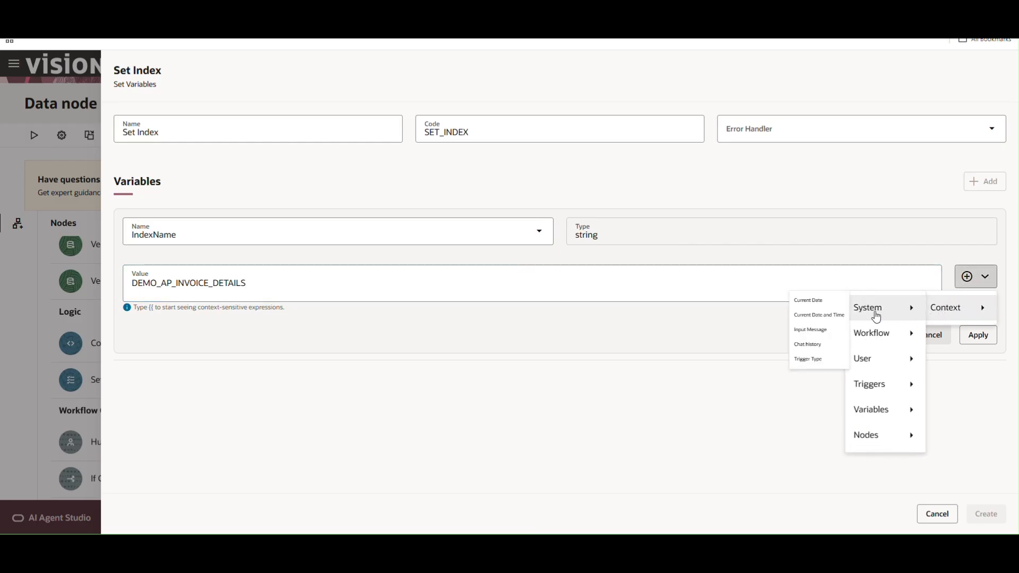
{"action": "mouse_move", "coordinate": [881, 363]}
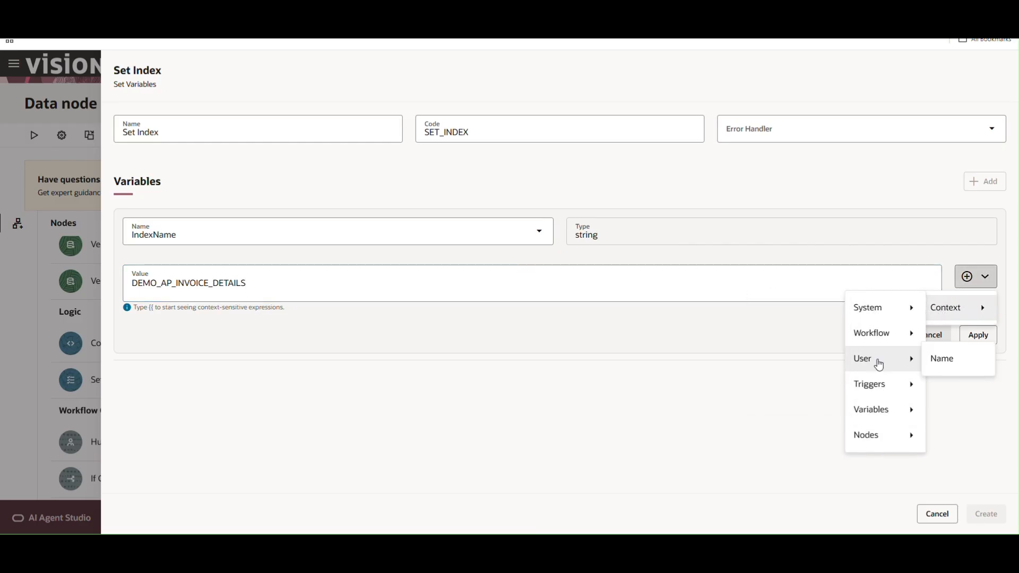
{"action": "left_click", "coordinate": [795, 333]}
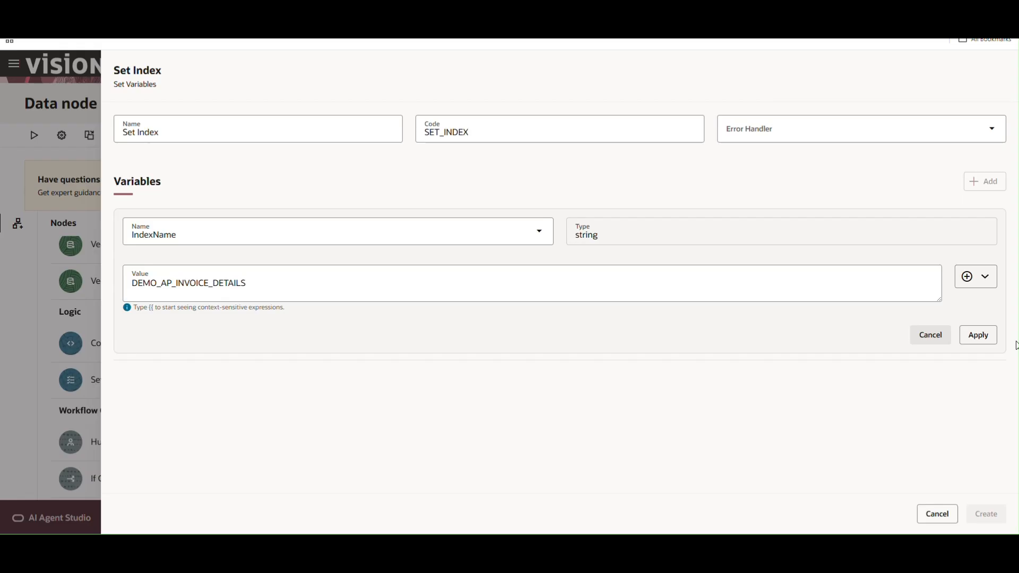
{"action": "left_click", "coordinate": [976, 336]}
{"action": "left_click", "coordinate": [987, 514]}
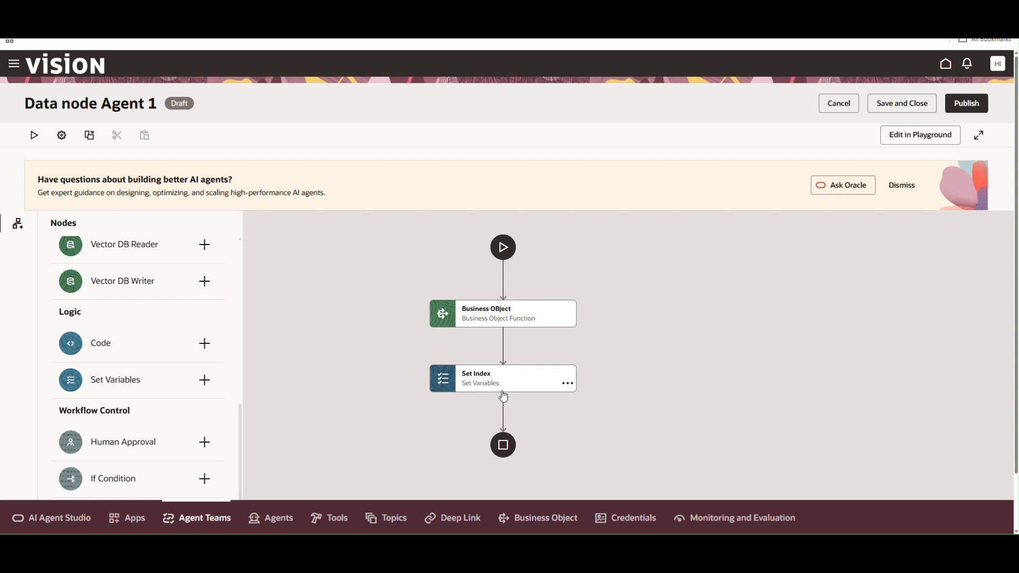
- Start a new For Loop node directly after the Set Index node in the workflow
{"action": "left_click_drag", "start_coordinate": [505, 391], "coordinate": [502, 346]}
{"action": "scroll", "coordinate": [114, 307], "scroll_direction": "up", "scroll_amount": 1}
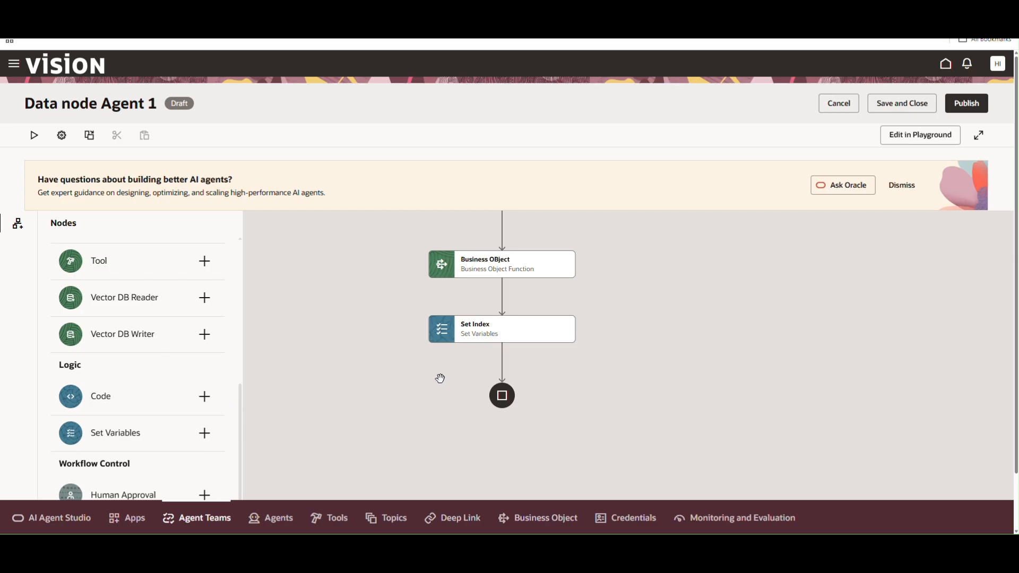
{"action": "mouse_move", "coordinate": [502, 365]}
{"action": "left_click", "coordinate": [503, 367]}
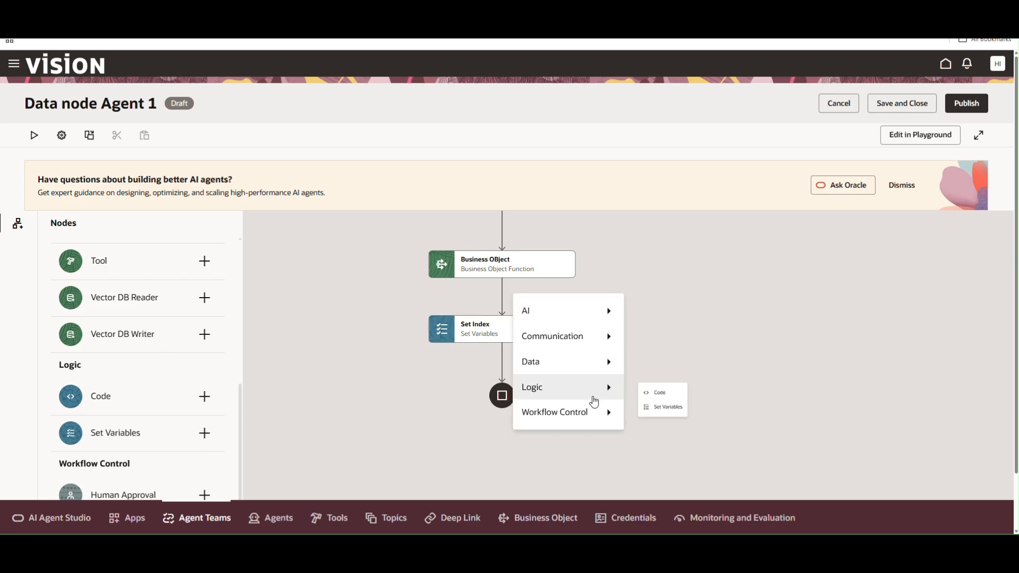
{"action": "mouse_move", "coordinate": [581, 419]}
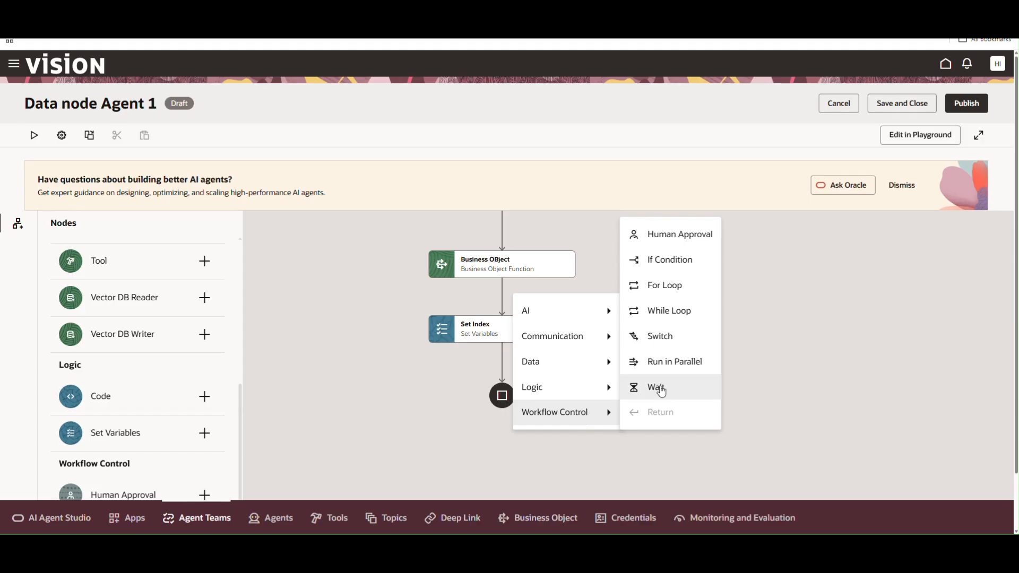
{"action": "left_click", "coordinate": [678, 290]}
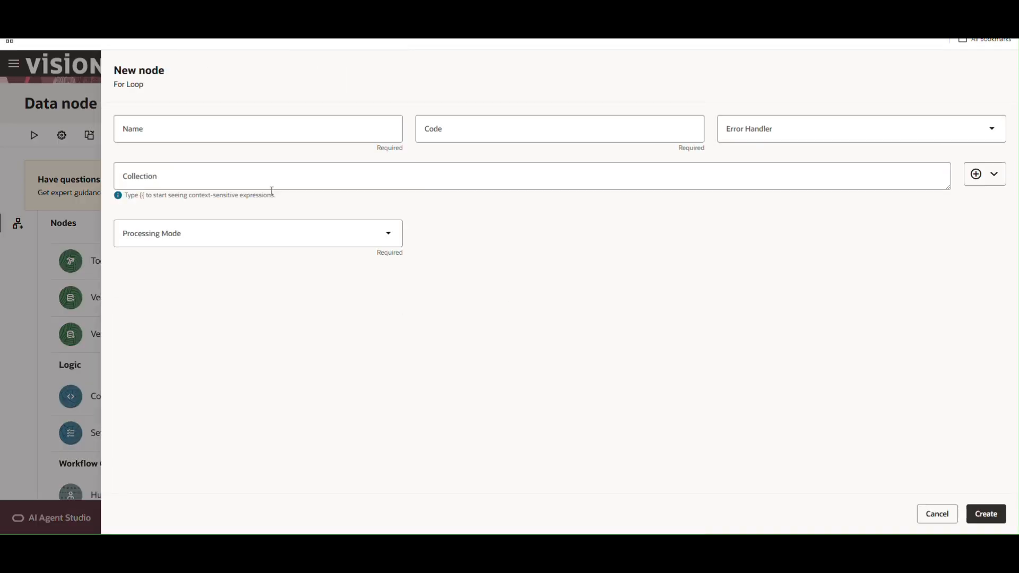
- Name the For Loop node Process All rows and set its processing mode to Sequential
{"action": "left_click", "coordinate": [240, 136]}
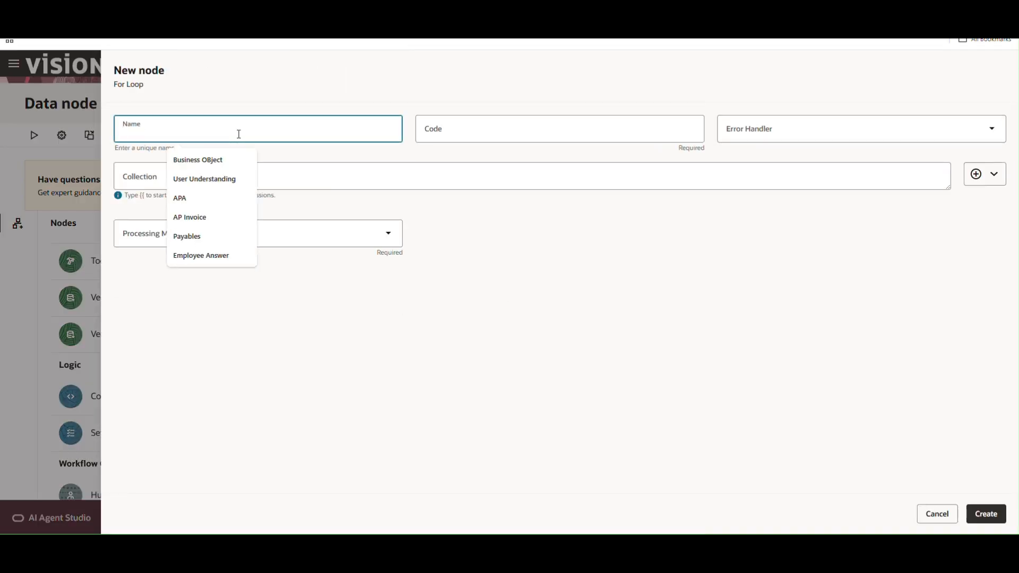
{"action": "type", "text": "Process"}
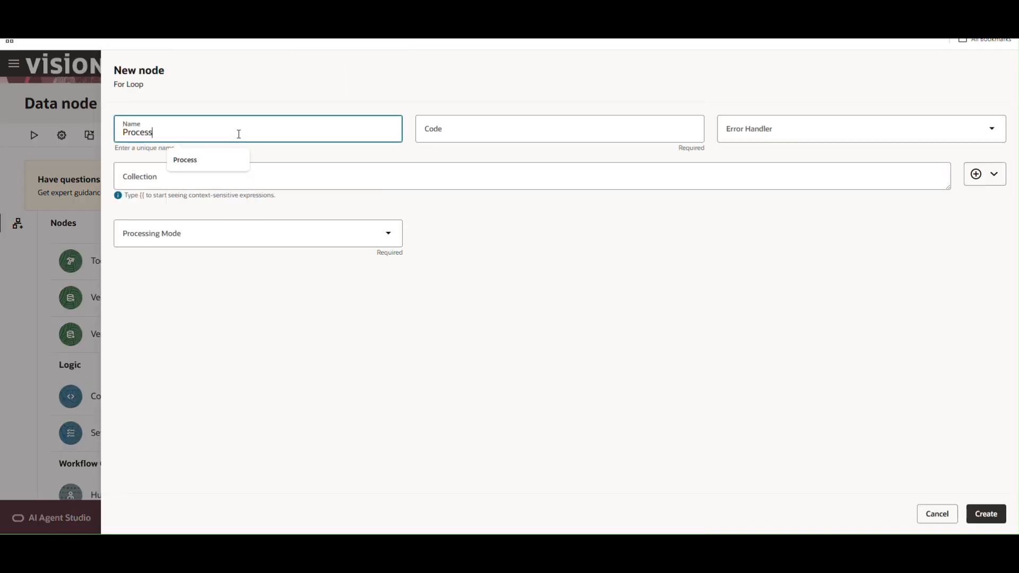
{"action": "type", "text": " All rowss"}
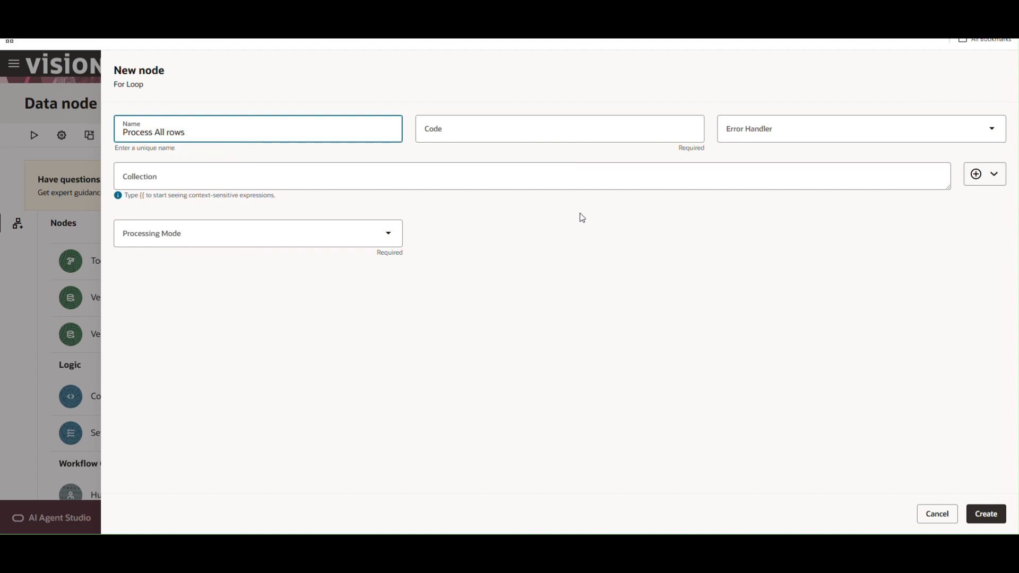
{"action": "left_click", "coordinate": [260, 242]}
{"action": "left_click", "coordinate": [198, 269]}
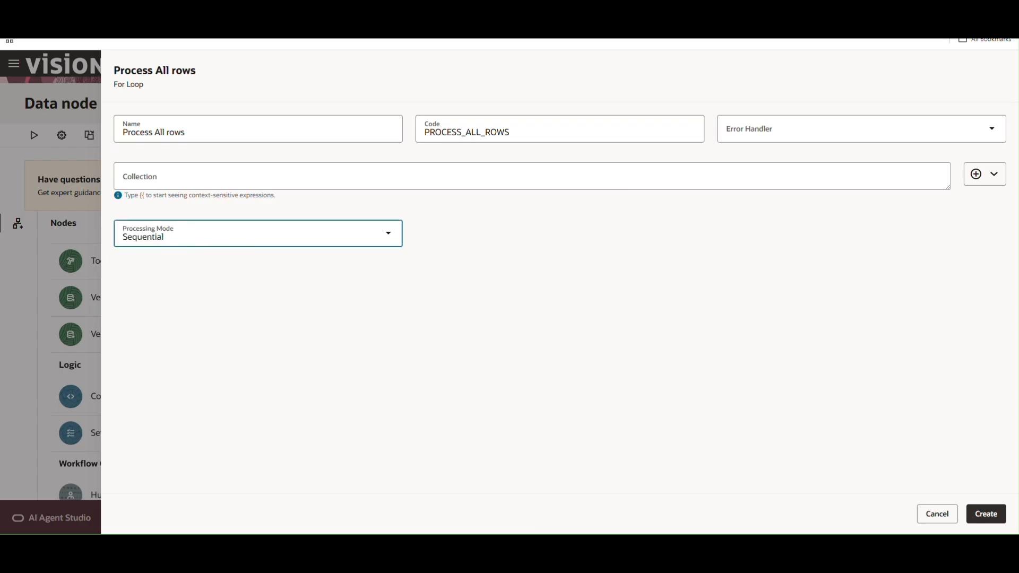
{"action": "left_click", "coordinate": [195, 285]}
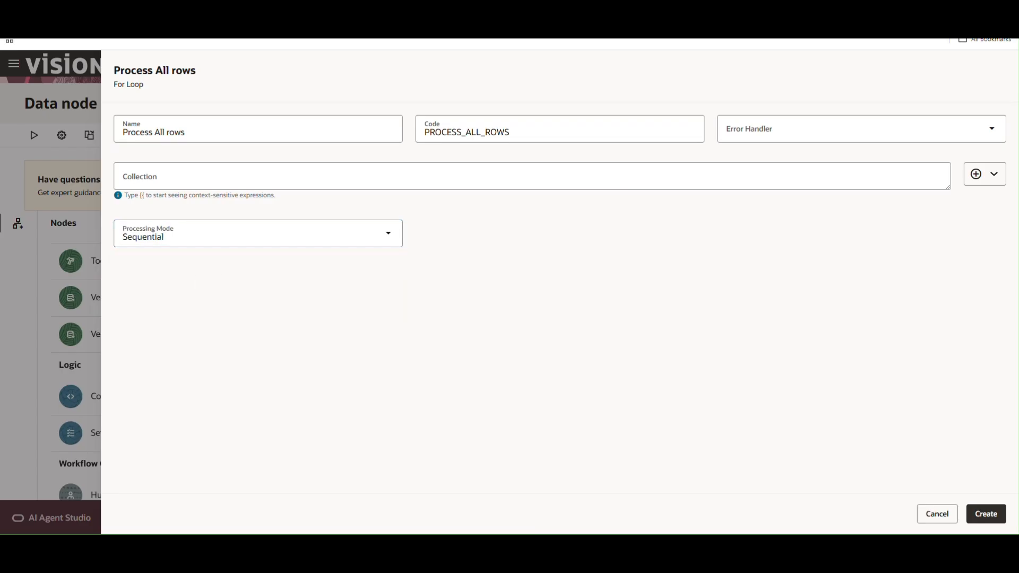
- Insert the BUSINESS_OBJECT node's Status context expression into the loop's Collection field
{"action": "left_click", "coordinate": [451, 180]}
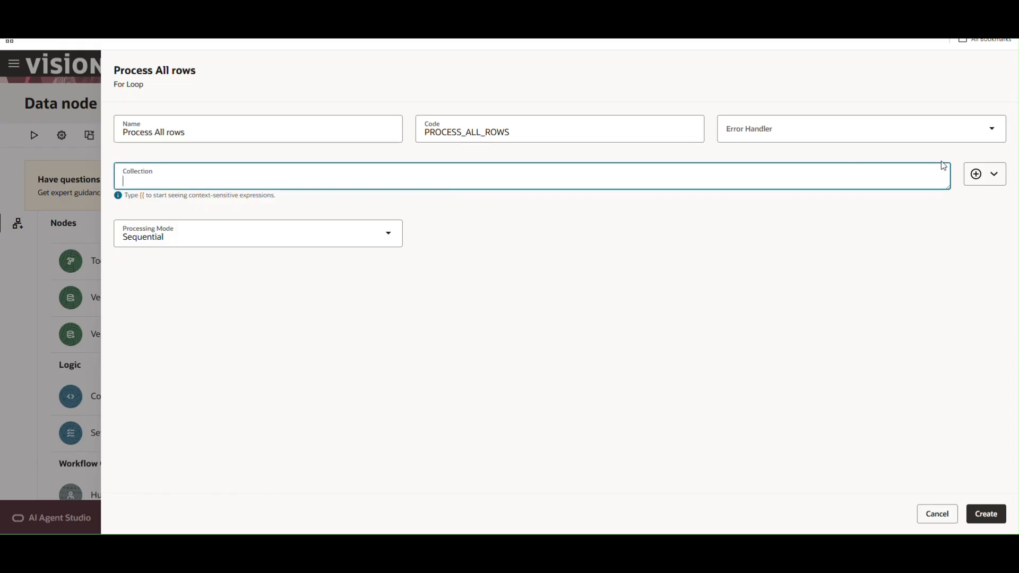
{"action": "left_click", "coordinate": [995, 174]}
{"action": "mouse_move", "coordinate": [937, 210]}
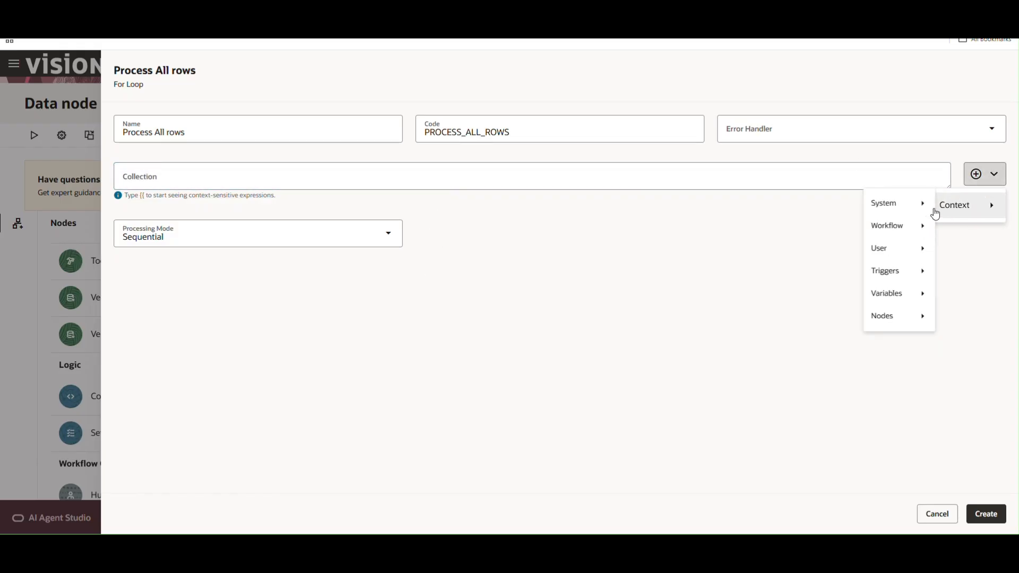
{"action": "mouse_move", "coordinate": [885, 339]}
{"action": "mouse_move", "coordinate": [818, 333]}
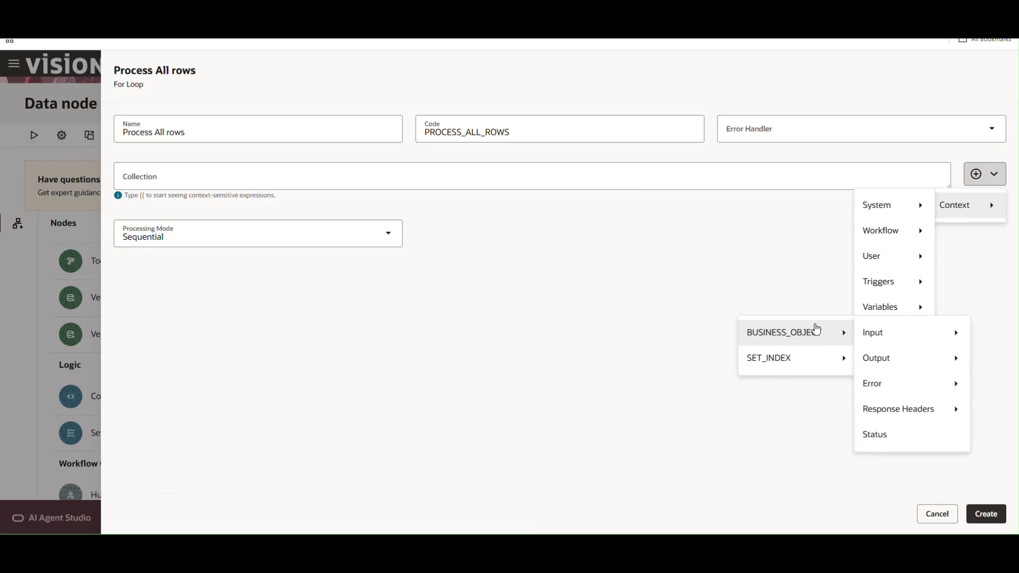
{"action": "mouse_move", "coordinate": [914, 360]}
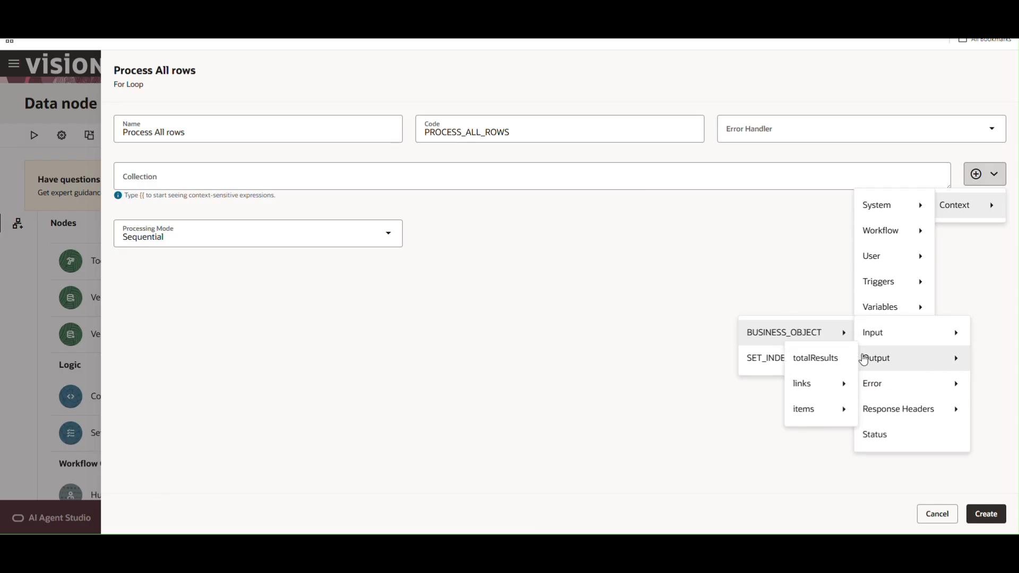
{"action": "mouse_move", "coordinate": [832, 413]}
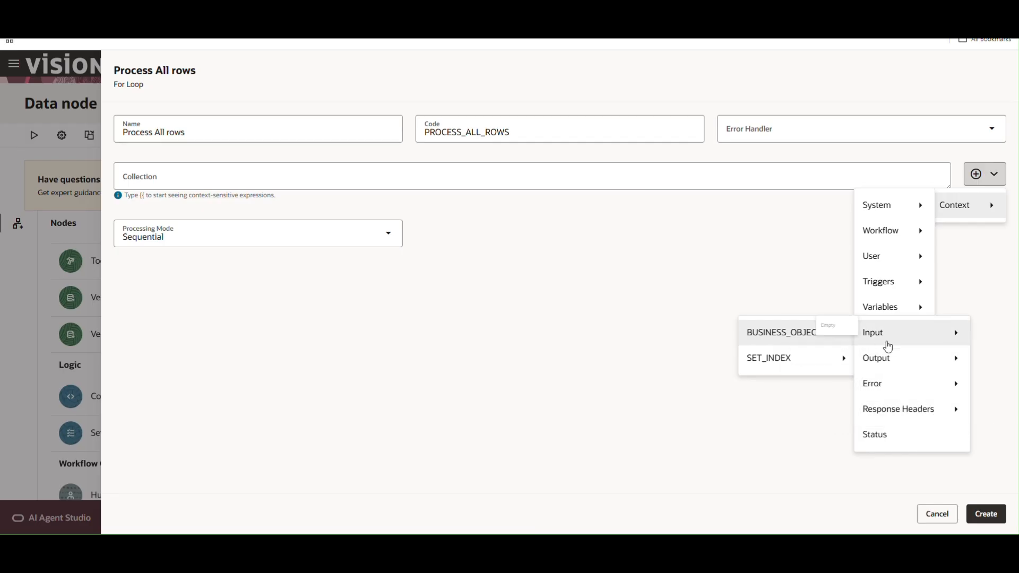
{"action": "mouse_move", "coordinate": [880, 372]}
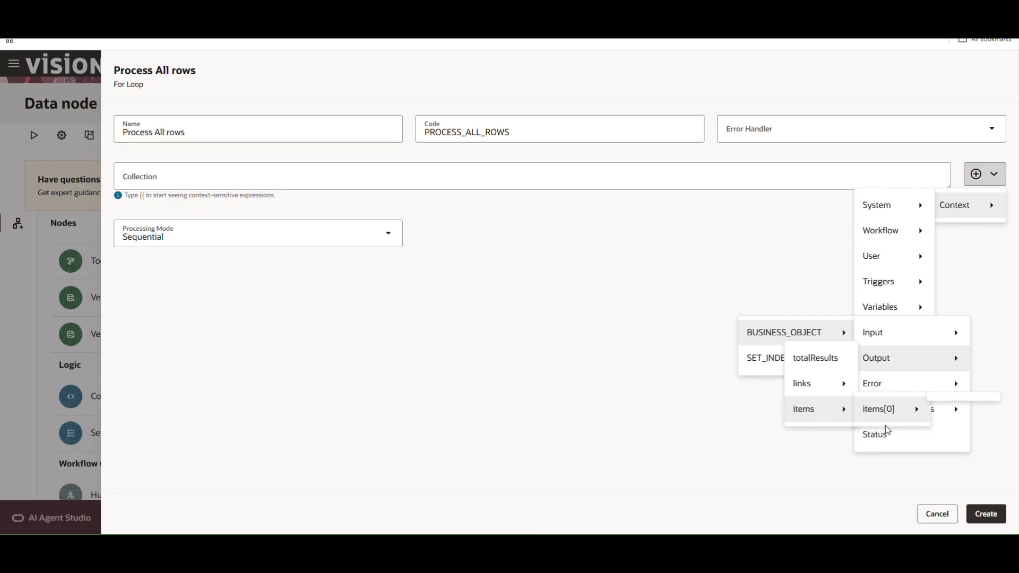
{"action": "left_click", "coordinate": [881, 434]}
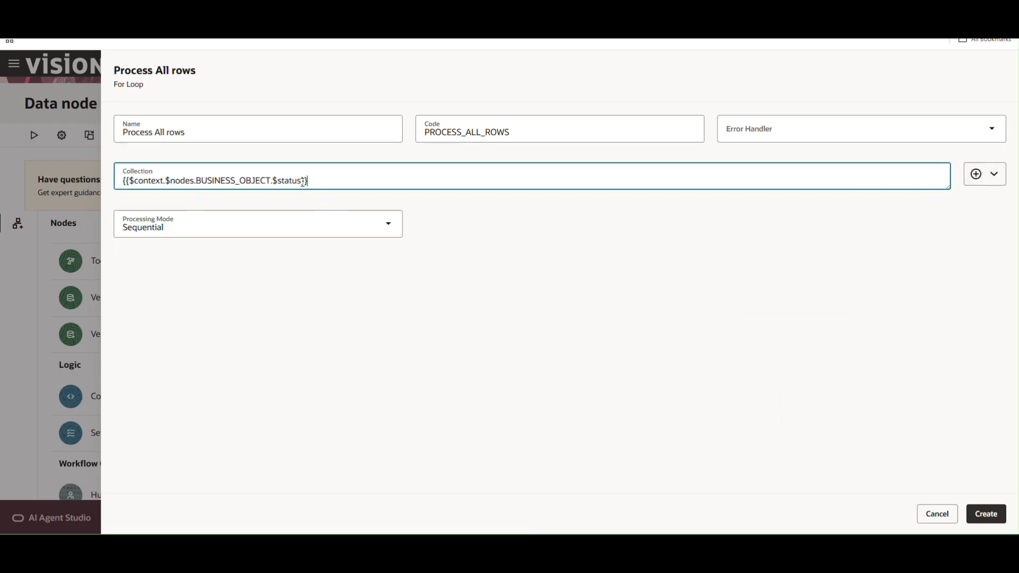
- Replace the status part of the Collection expression so it reads {{$context.$nodes.BUSINESS_OBJECT.$output.items}}
{"action": "key", "text": "BackSpace"}
{"action": "key", "text": "BackSpace"}
{"action": "key", "text": "BackSpace"}
{"action": "key", "text": "BackSpace"}
{"action": "key", "text": "BackSpace"}
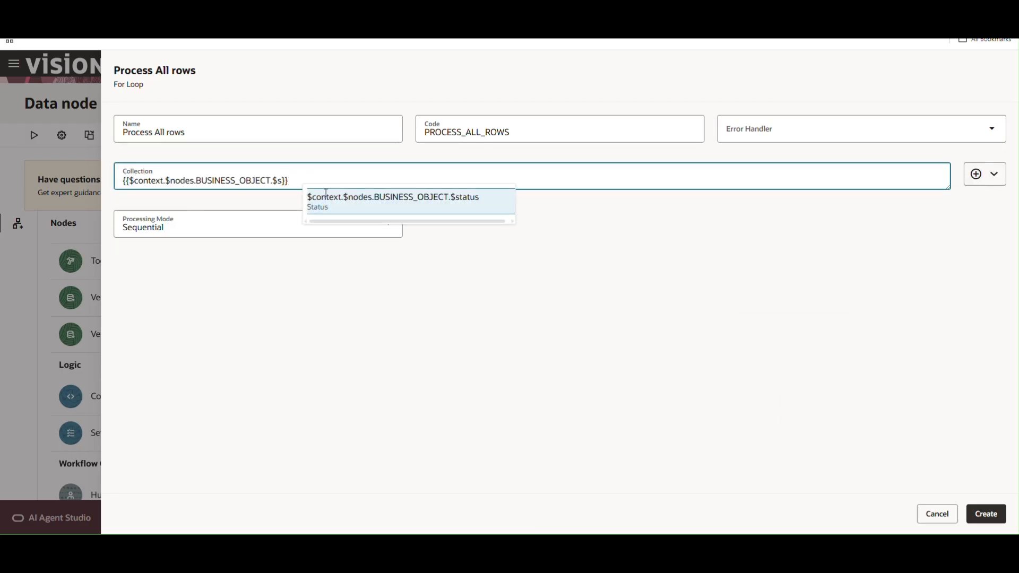
{"action": "key", "text": "BackSpace"}
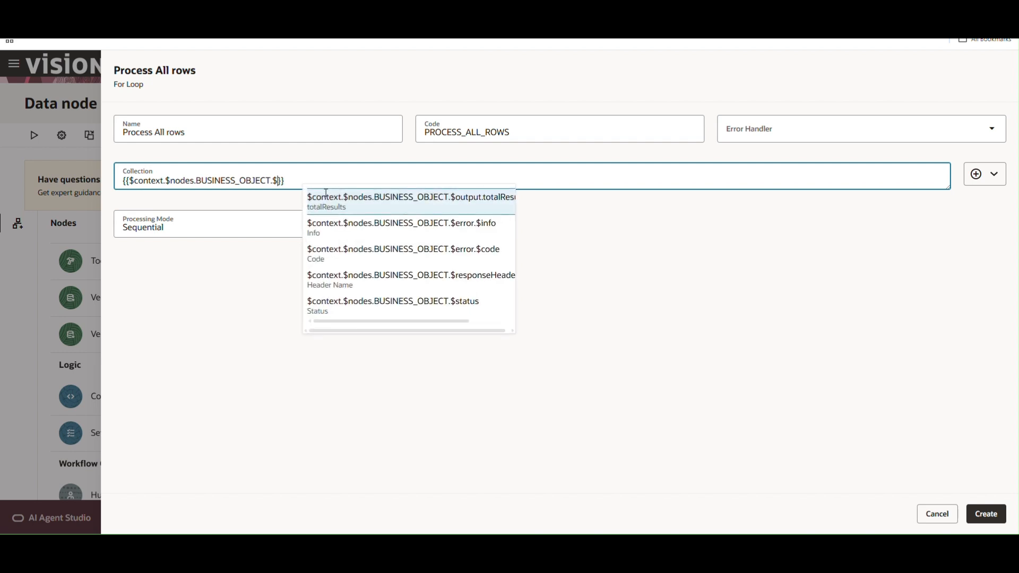
{"action": "type", "text": "output"}
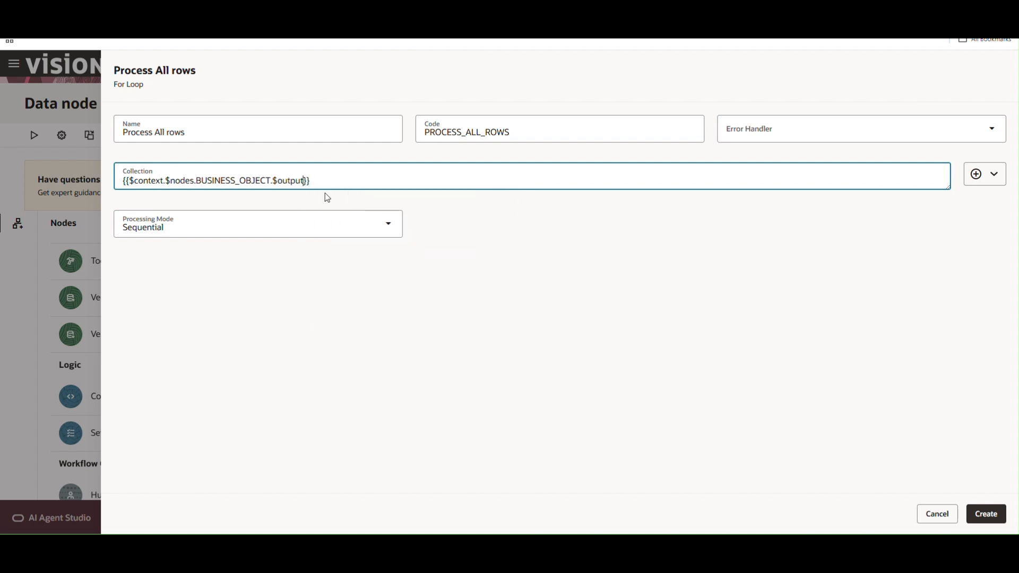
{"action": "type", "text": "."}
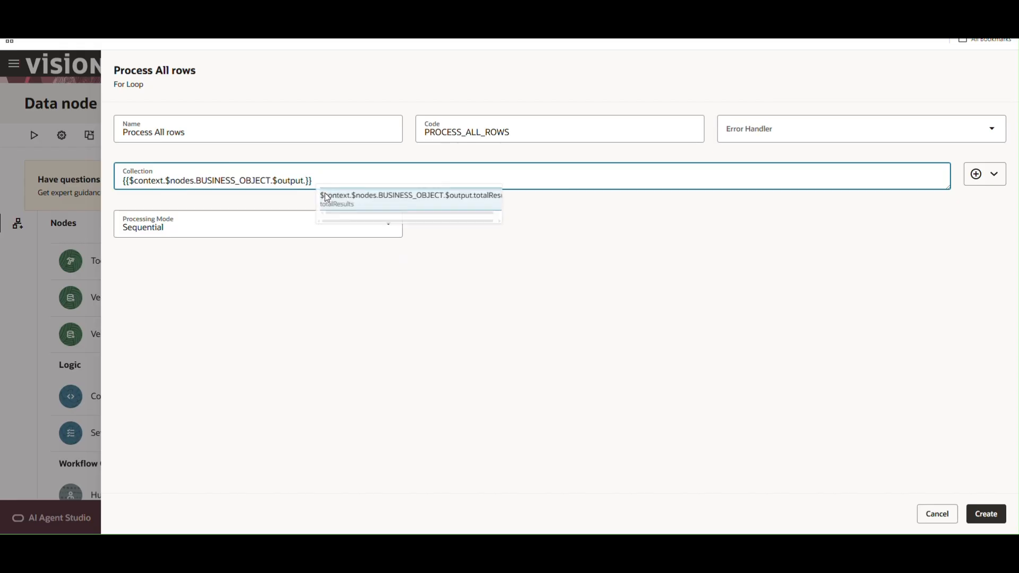
{"action": "type", "text": "items"}
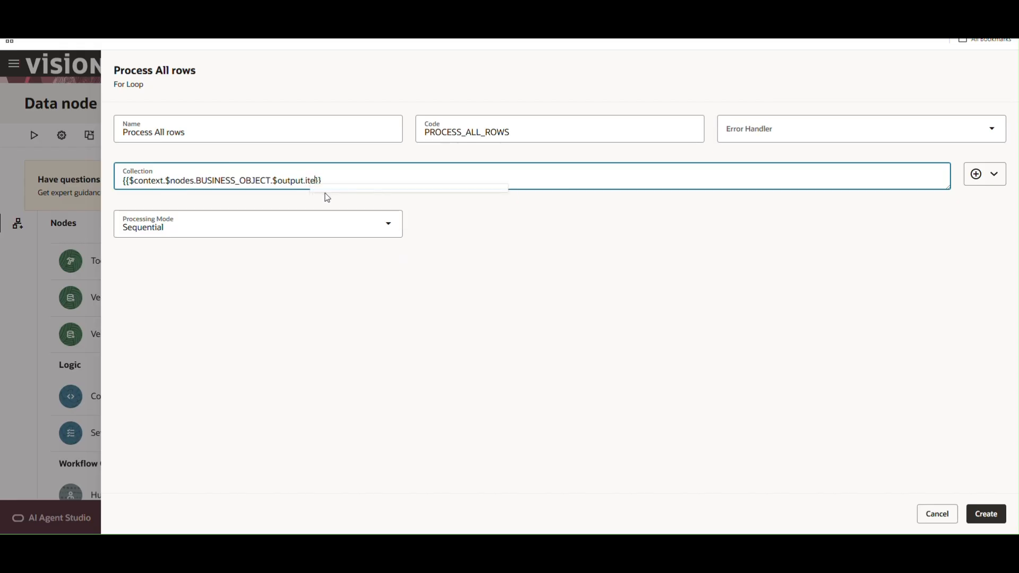
- Review the BUSINESS_OBJECT output items among the context expressions and create the Process All rows For Loop node
{"action": "left_click", "coordinate": [348, 249]}
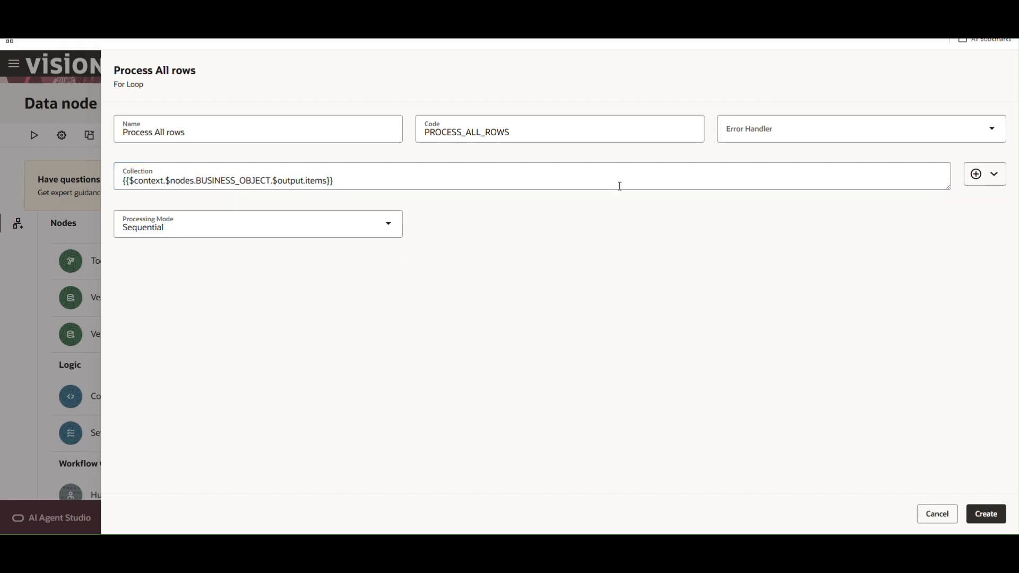
{"action": "left_click", "coordinate": [994, 174]}
{"action": "mouse_move", "coordinate": [867, 340]}
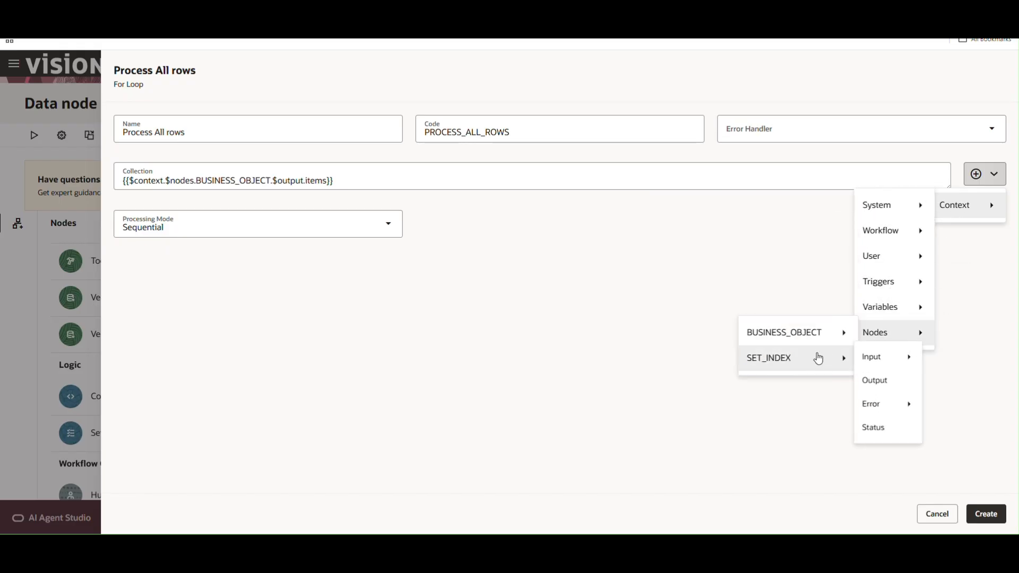
{"action": "mouse_move", "coordinate": [893, 359]}
{"action": "mouse_move", "coordinate": [819, 412]}
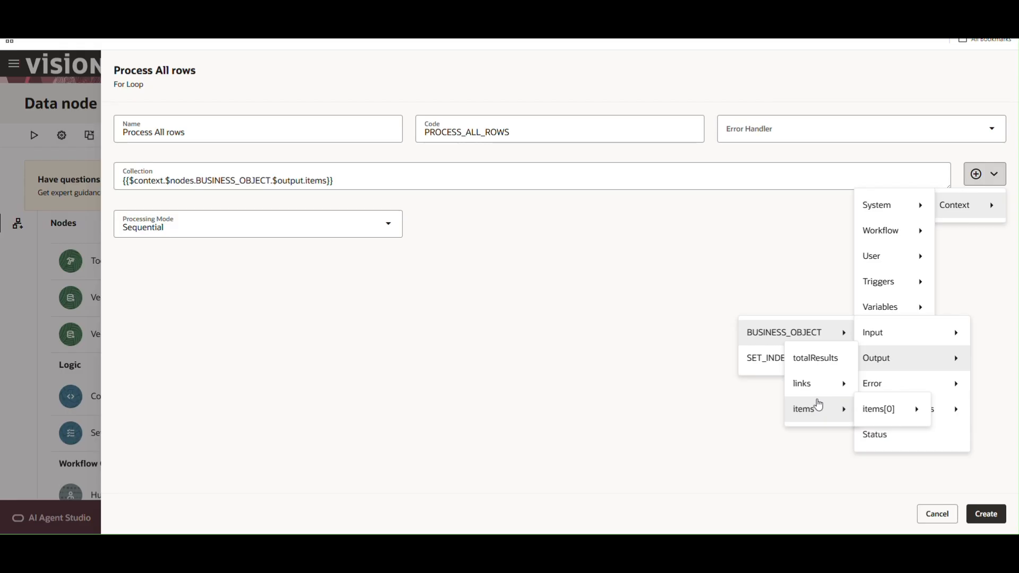
{"action": "left_click_drag", "start_coordinate": [348, 176], "coordinate": [123, 173]}
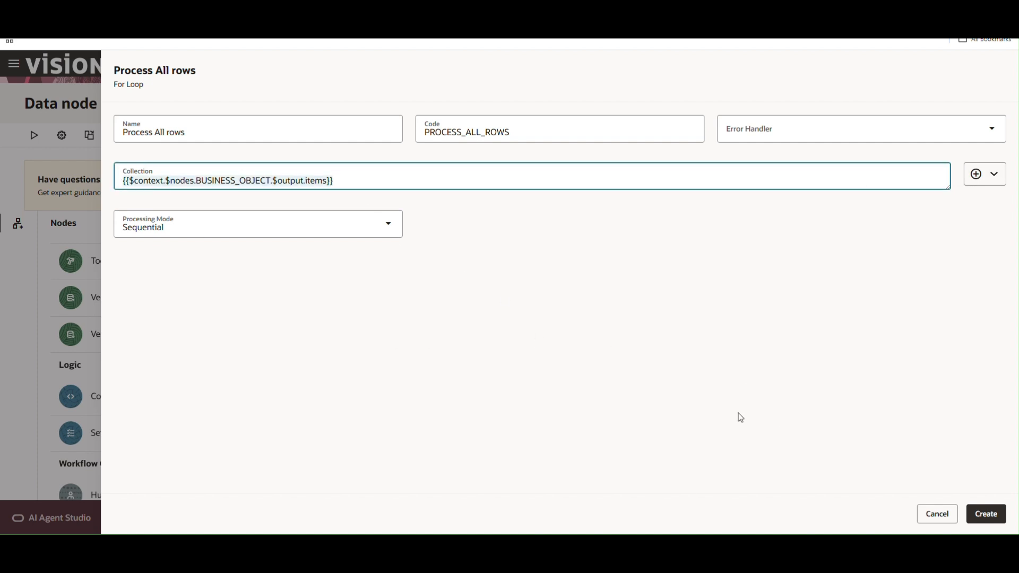
{"action": "left_click", "coordinate": [982, 518]}
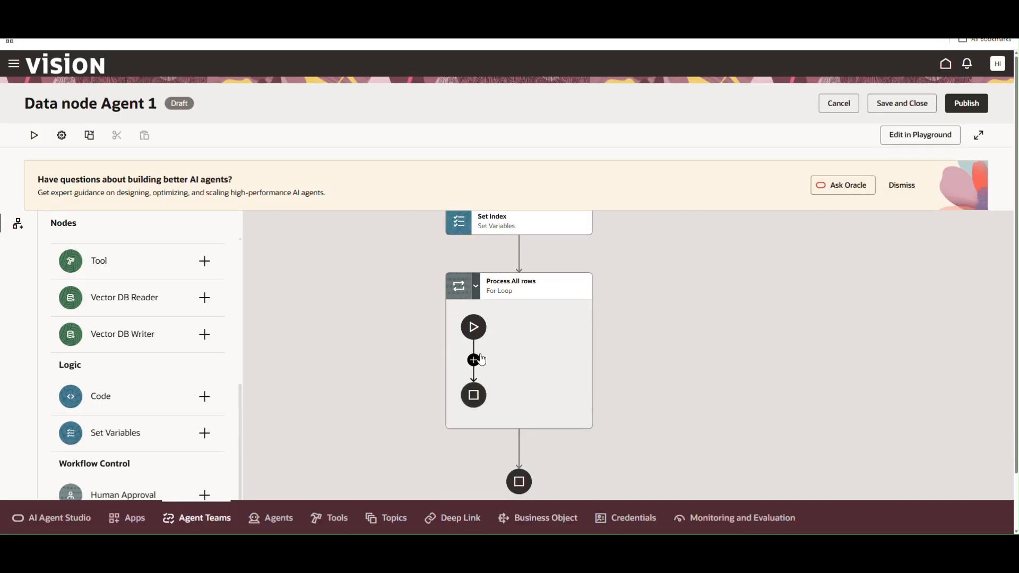
- Add a Vector DB Writer node inside the Process All rows loop and name it Vector DB Writer
{"action": "left_click", "coordinate": [474, 359]}
{"action": "mouse_move", "coordinate": [511, 360]}
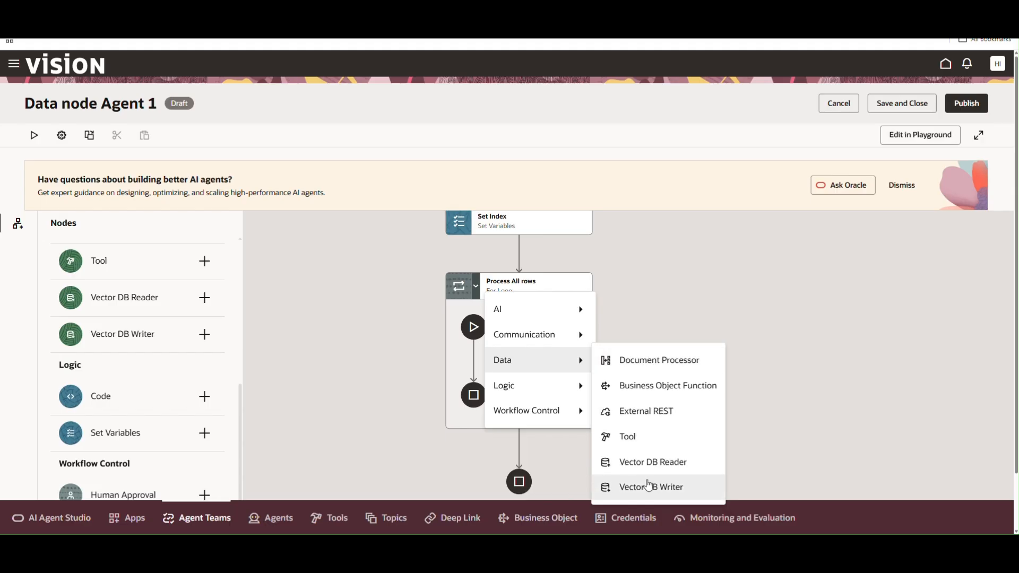
{"action": "left_click", "coordinate": [648, 483]}
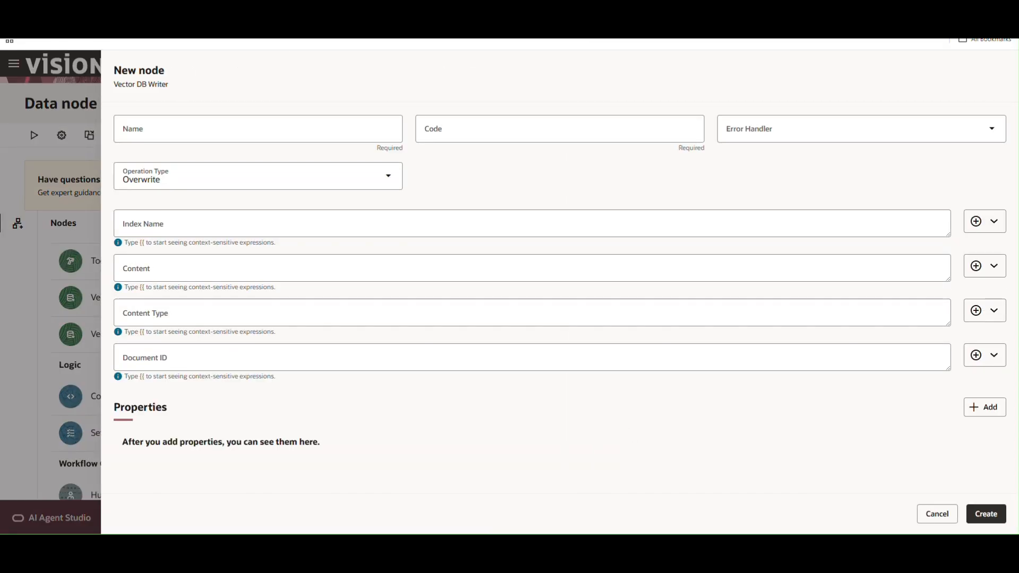
{"action": "left_click", "coordinate": [201, 135]}
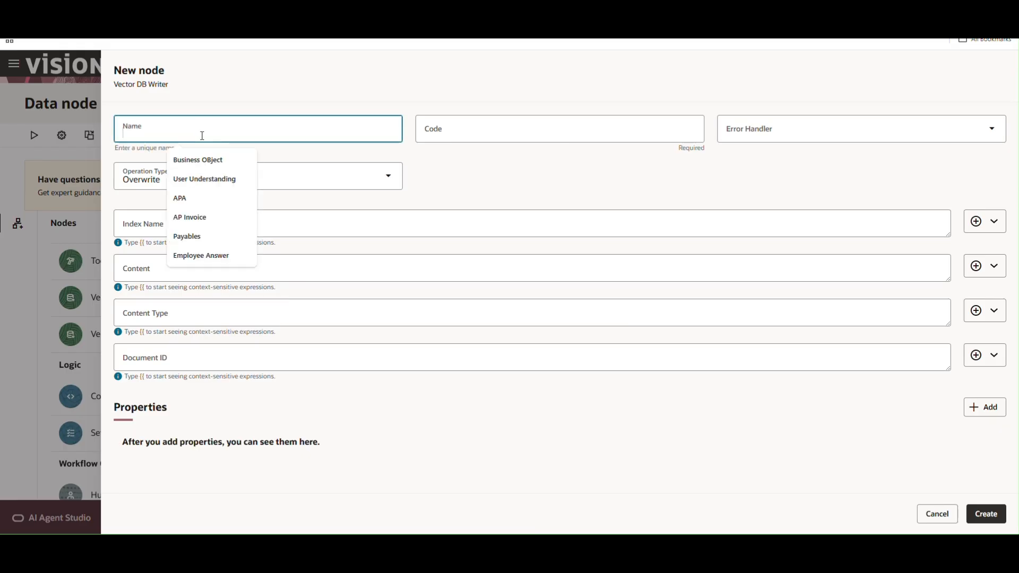
{"action": "type", "text": "Ve"}
{"action": "type", "text": "ctor "}
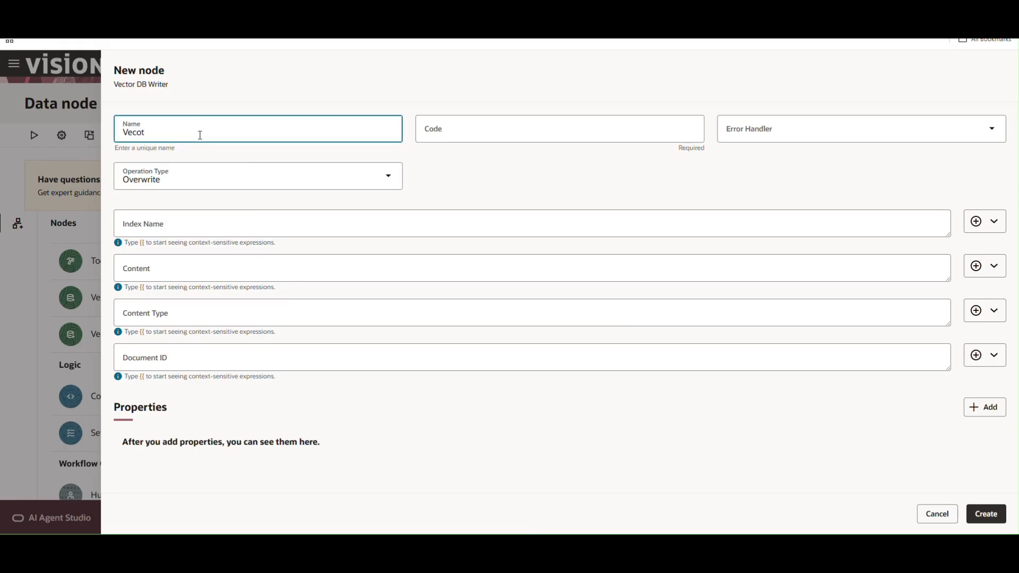
{"action": "type", "text": "DB Writer"}
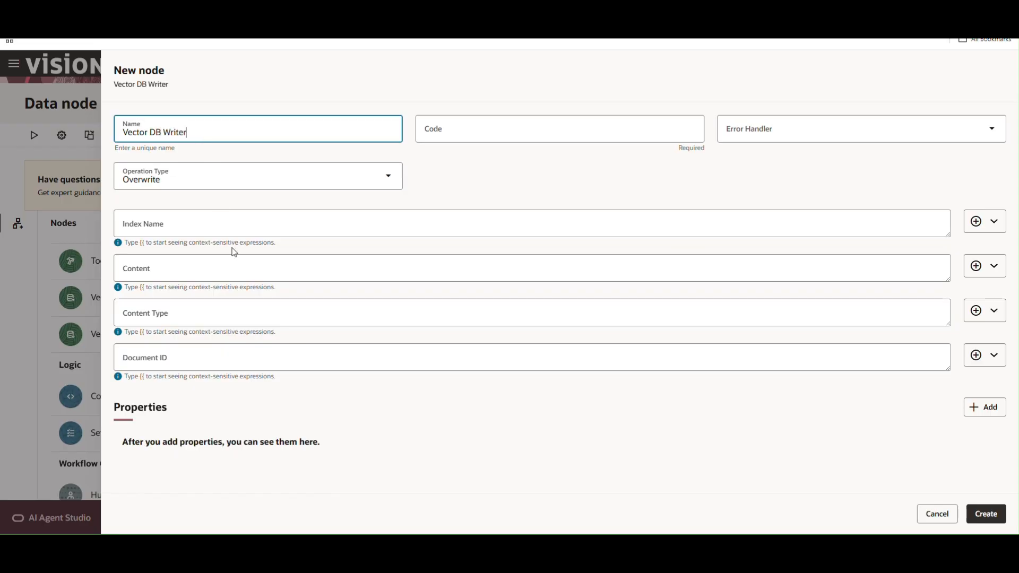
{"action": "left_click", "coordinate": [246, 204]}
- Set the writer's Index Name to the IndexName variable expression {{$context.$variables.IndexName}}
{"action": "left_click", "coordinate": [233, 225]}
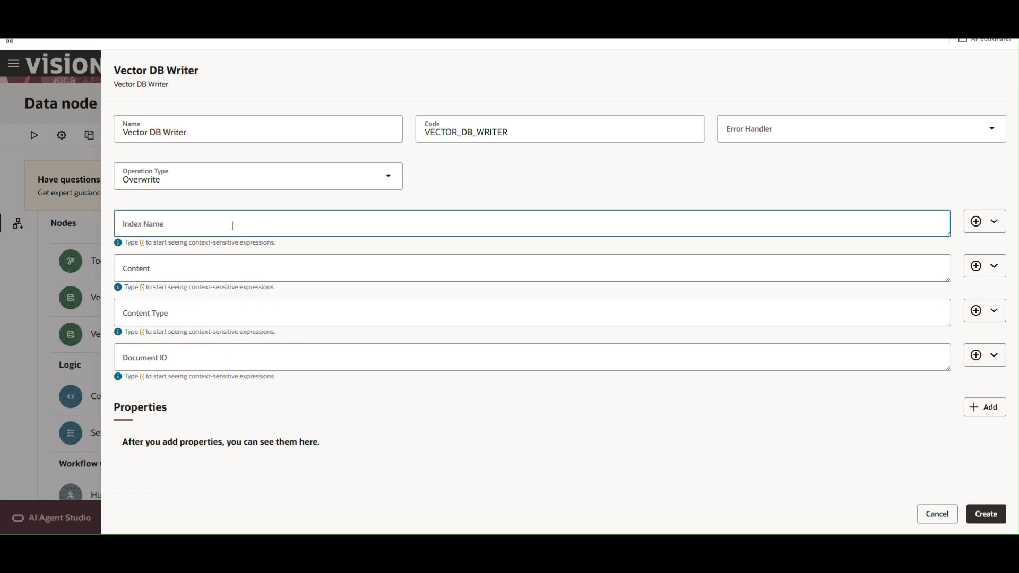
{"action": "left_click", "coordinate": [976, 221]}
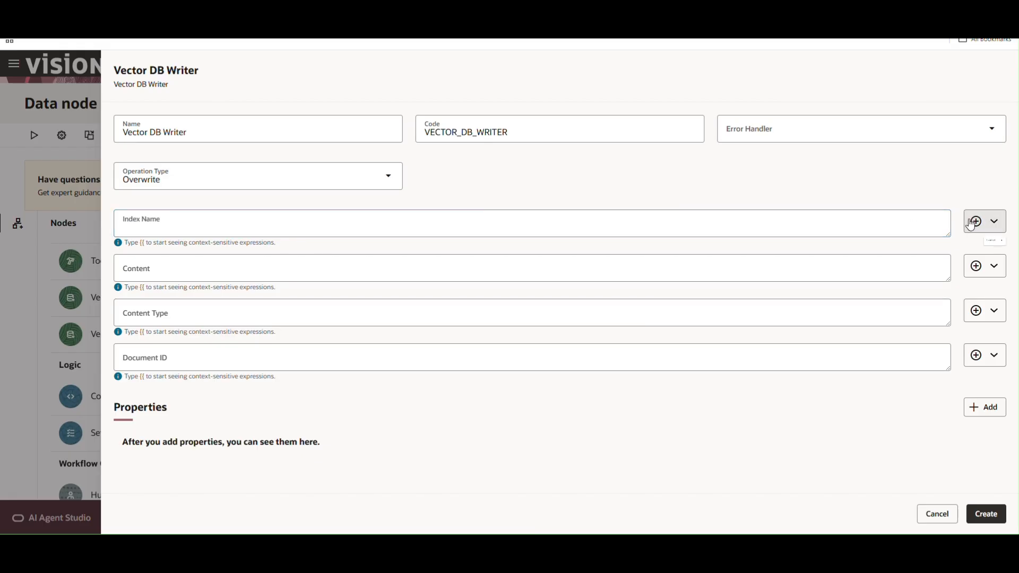
{"action": "mouse_move", "coordinate": [966, 252]}
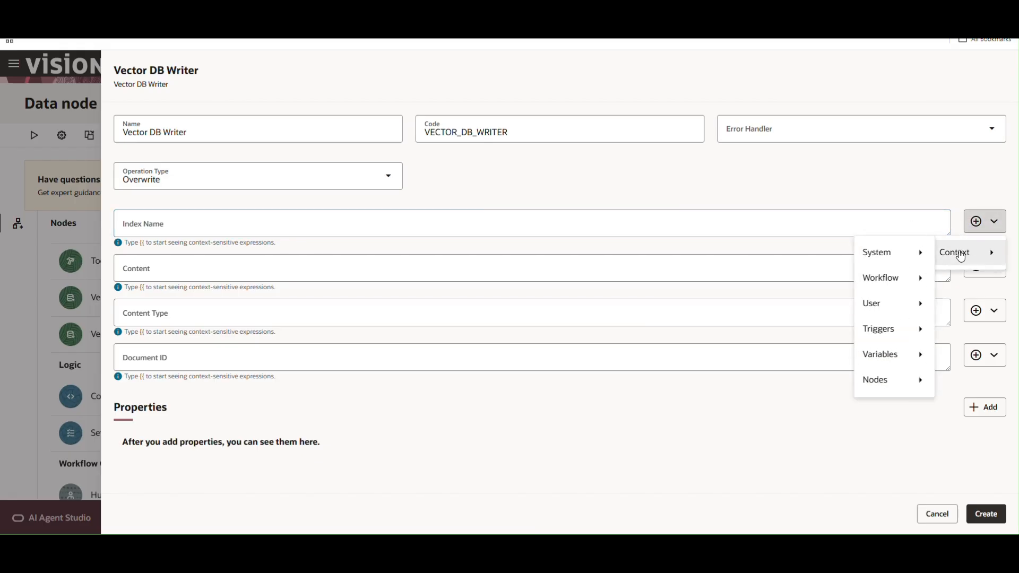
{"action": "left_click", "coordinate": [981, 354]}
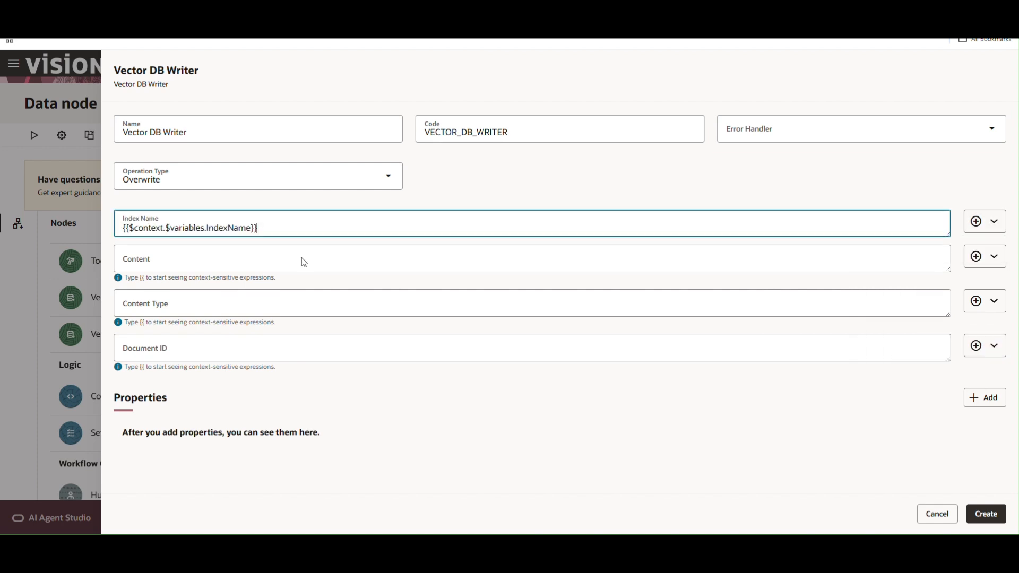
- Insert the PROCESS_ALL_ROWS node's Current Item context expression into the writer's Content field
{"action": "left_click", "coordinate": [244, 260]}
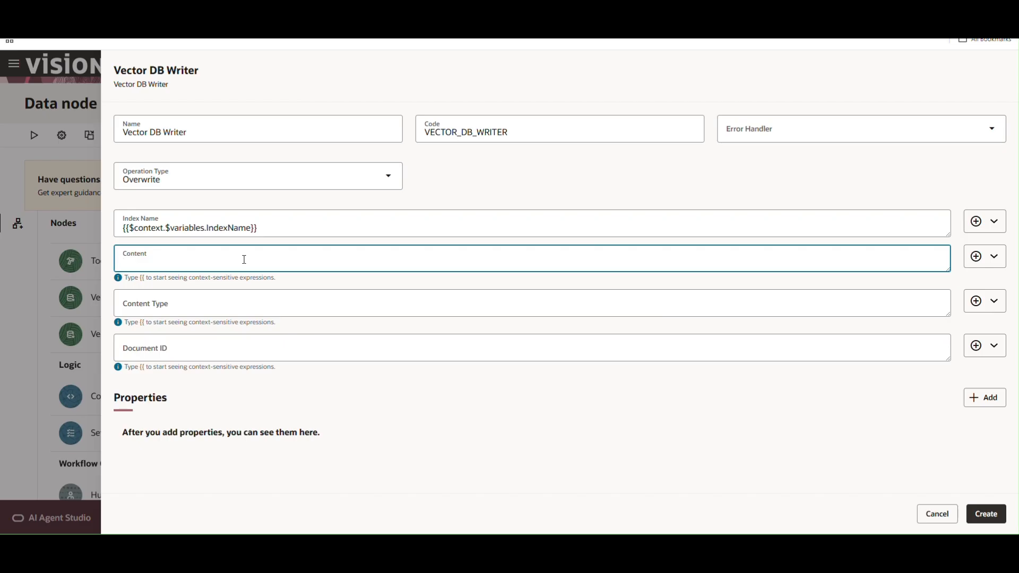
{"action": "left_click", "coordinate": [980, 257]}
{"action": "mouse_move", "coordinate": [947, 289]}
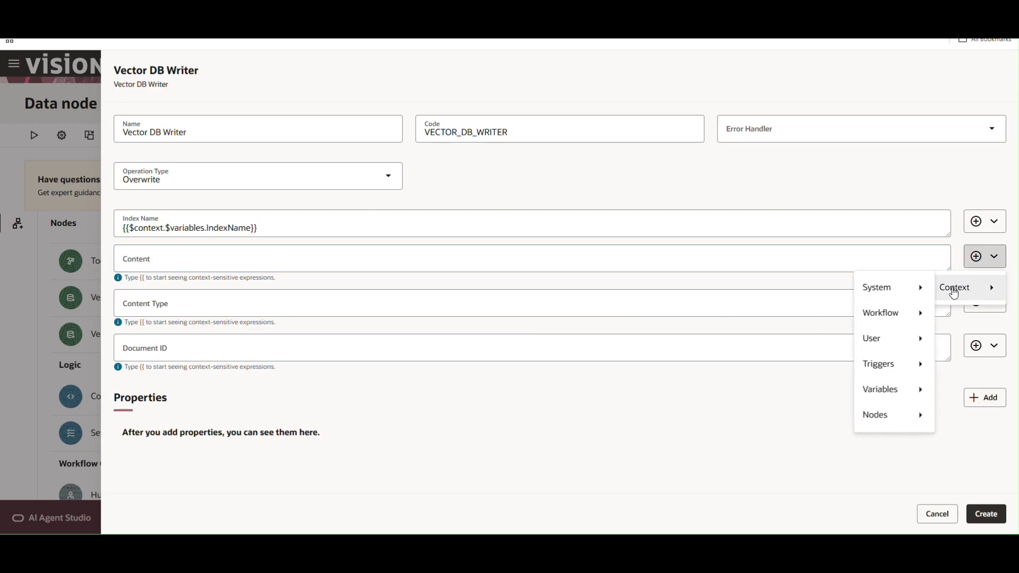
{"action": "mouse_move", "coordinate": [895, 428]}
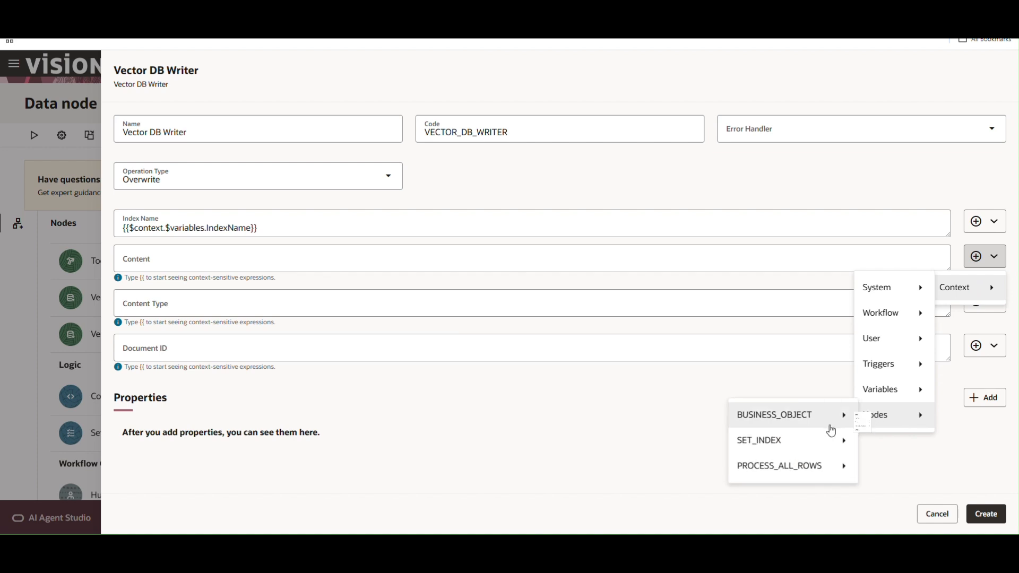
{"action": "mouse_move", "coordinate": [811, 467]}
{"action": "left_click", "coordinate": [894, 416]}
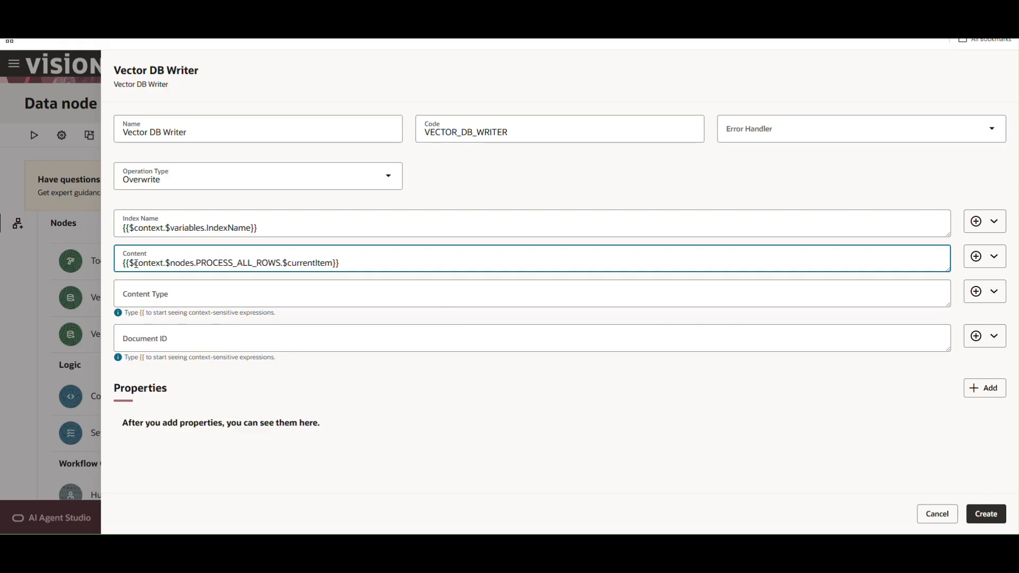
- Extend the Content expression to {{"Number=" + $context.$nodes.PROCESS_ALL_ROWS.$currentItem.InvoiceNumber}}
{"action": "left_click", "coordinate": [333, 263]}
{"action": "type", "text": ".InvoiceNumber"}
{"action": "left_click_drag", "start_coordinate": [335, 263], "coordinate": [395, 263]}
{"action": "left_click", "coordinate": [129, 264]}
{"action": "type", "text": "\""}
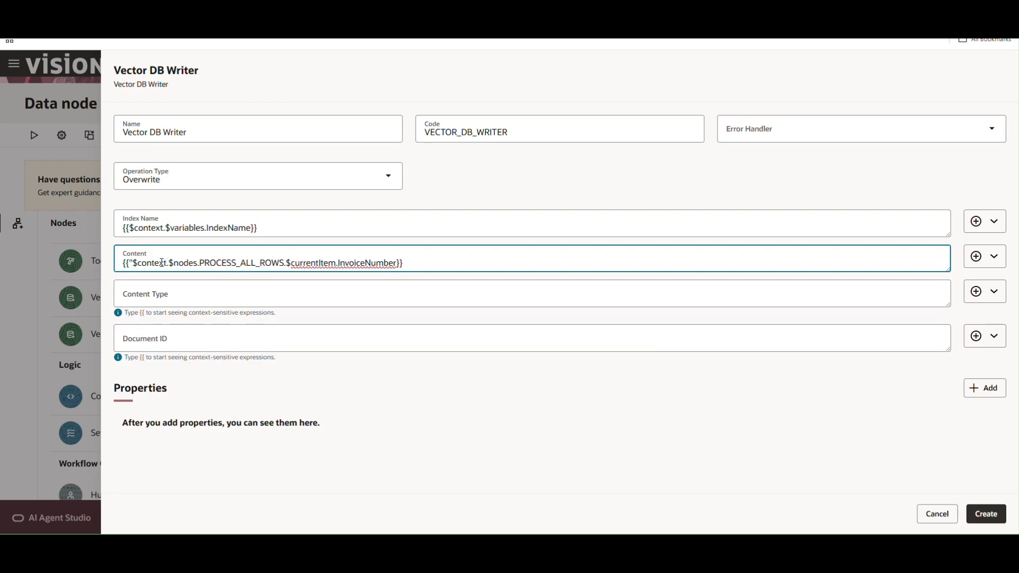
{"action": "type", "text": "Number"}
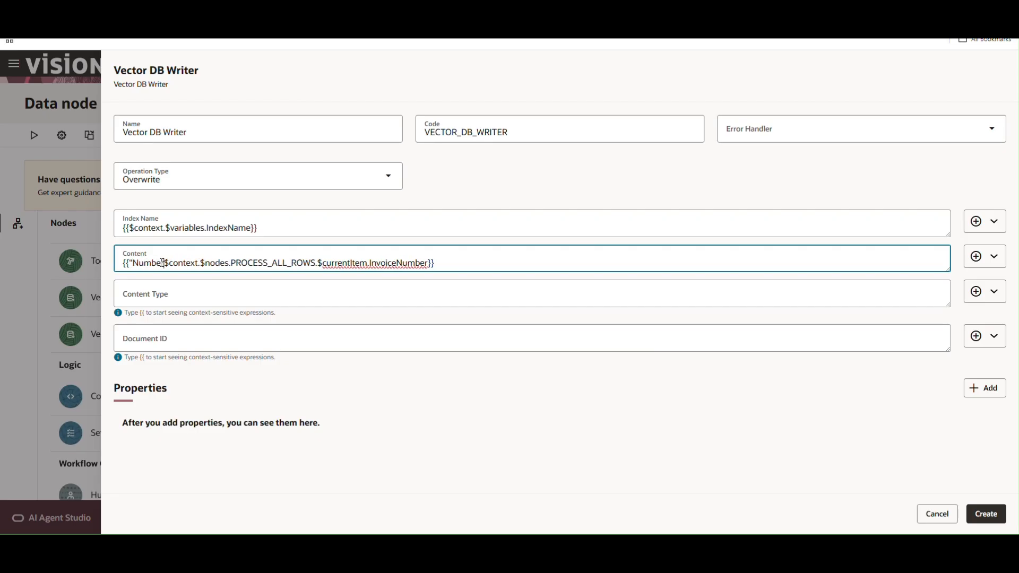
{"action": "type", "text": "=\" +"}
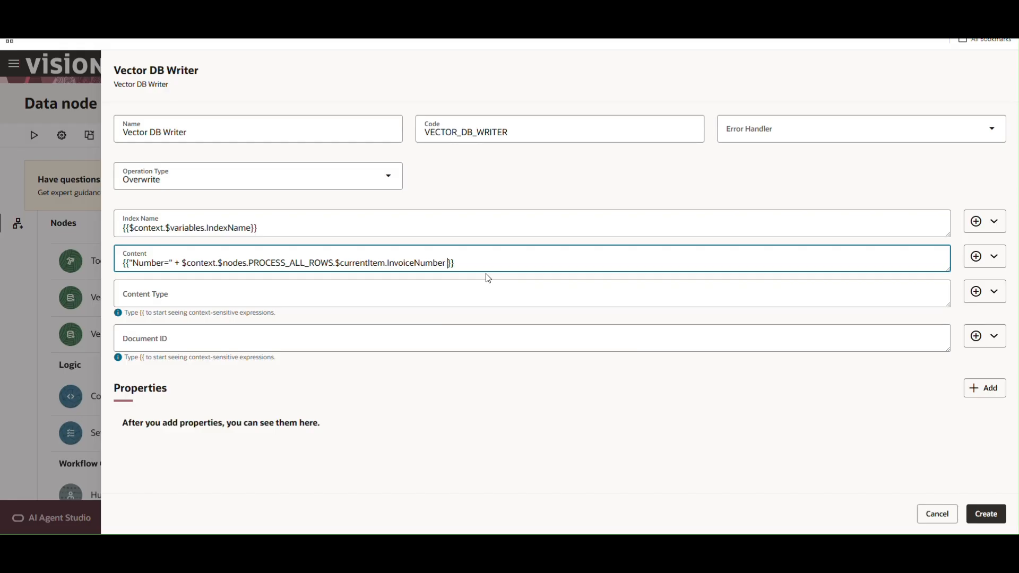
- Append + ", Supplier=" + after InvoiceNumber within the Content expression
{"action": "type", "text": "+ \","}
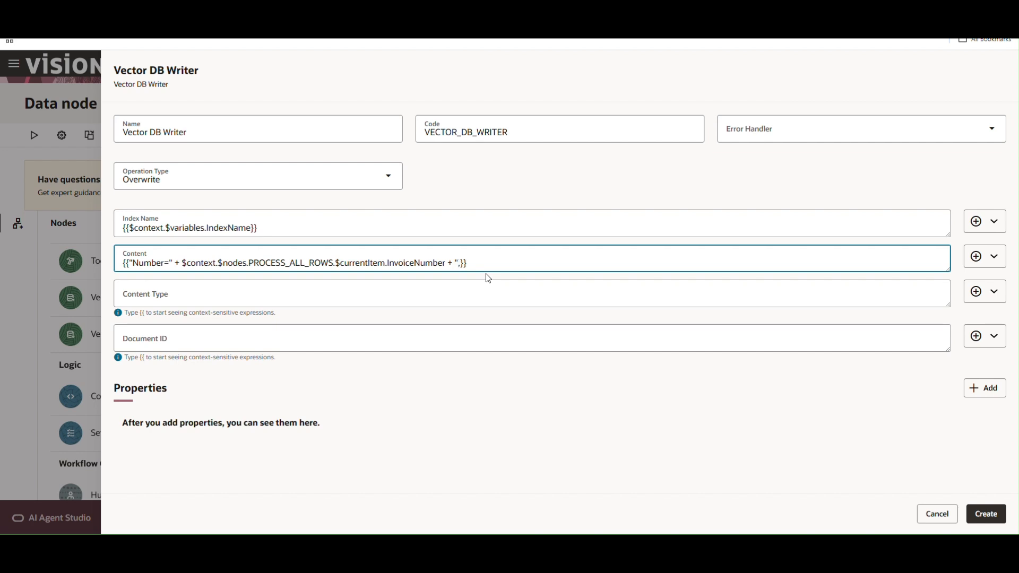
{"action": "type", "text": "Supplier"}
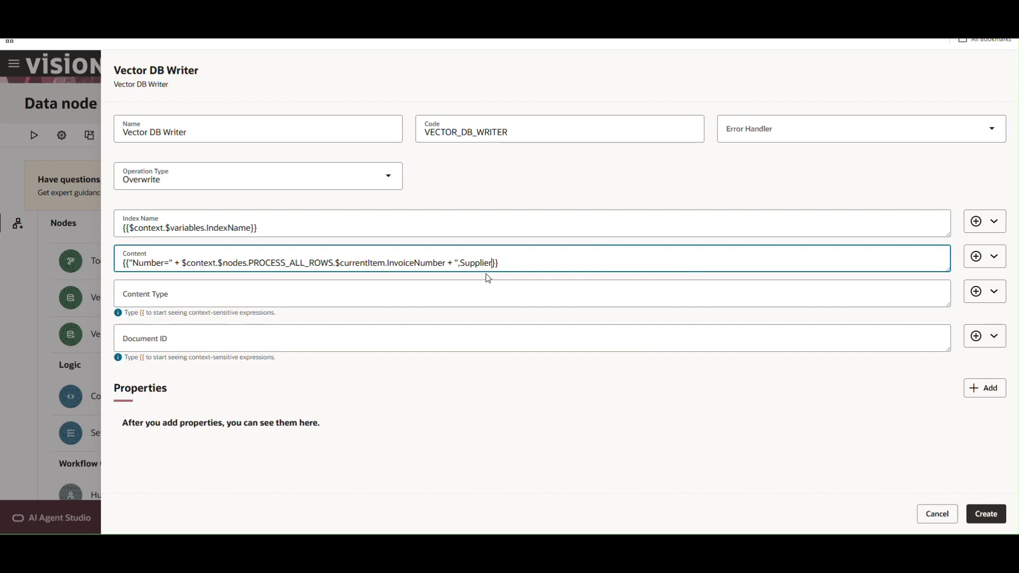
{"action": "type", "text": "=\""}
{"action": "left_click", "coordinate": [460, 263]}
{"action": "type", "text": ","}
{"action": "left_click", "coordinate": [503, 264]}
{"action": "type", "text": "+"}
- Copy the current-item reference to the end of the Content expression, change its field to Supplier, and space the plus sign evenly
{"action": "left_click_drag", "start_coordinate": [447, 262], "coordinate": [183, 262]}
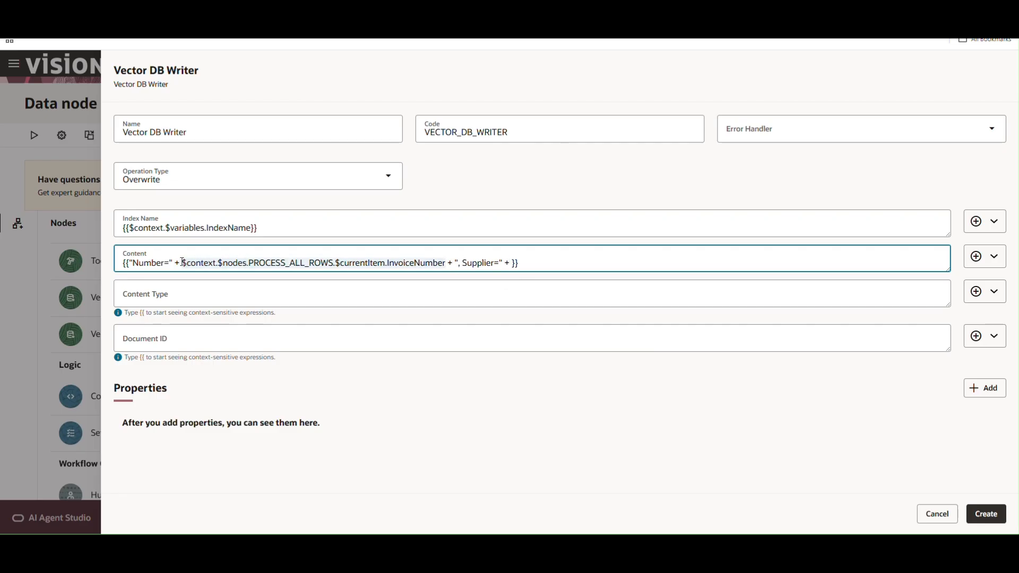
{"action": "key", "text": "ctrl+c"}
{"action": "left_click", "coordinate": [511, 263]}
{"action": "key", "text": "ctrl+v"}
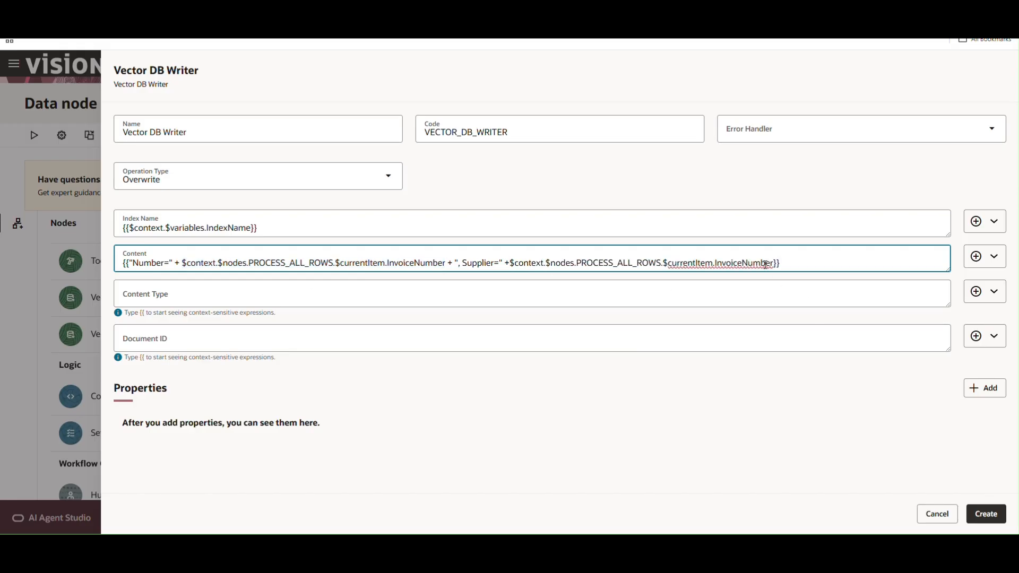
{"action": "key", "text": "BackSpace"}
{"action": "key", "text": "BackSpace"}
{"action": "key", "text": "BackSpace"}
{"action": "key", "text": "BackSpace"}
{"action": "key", "text": "BackSpace"}
{"action": "key", "text": "BackSpace"}
{"action": "key", "text": "BackSpace"}
{"action": "key", "text": "BackSpace"}
{"action": "key", "text": "BackSpace"}
{"action": "key", "text": "BackSpace"}
{"action": "key", "text": "BackSpace"}
{"action": "key", "text": "BackSpace"}
{"action": "key", "text": "BackSpace"}
{"action": "type", "text": "Supplier"}
{"action": "left_click", "coordinate": [686, 294]}
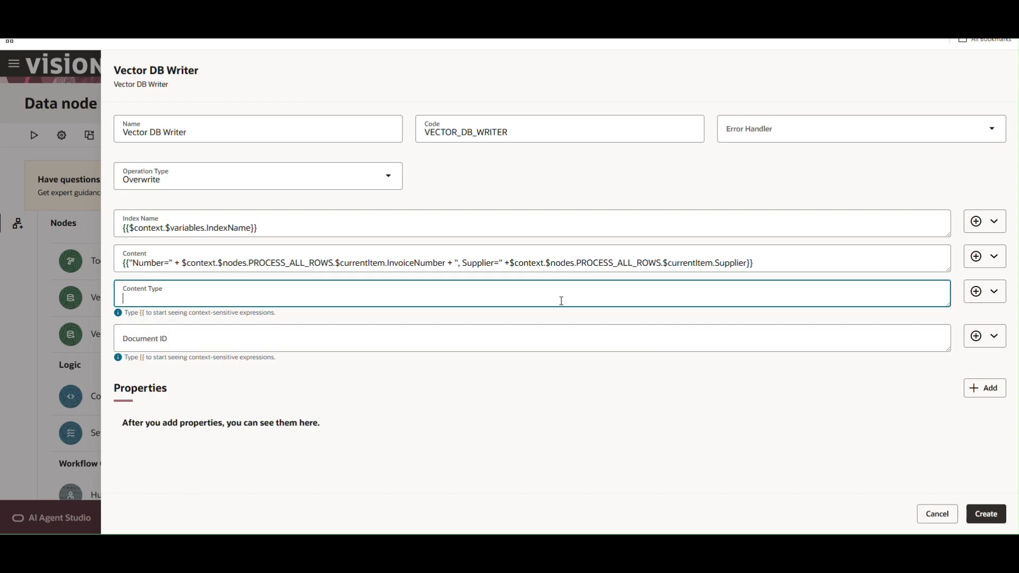
{"action": "left_click", "coordinate": [447, 263]}
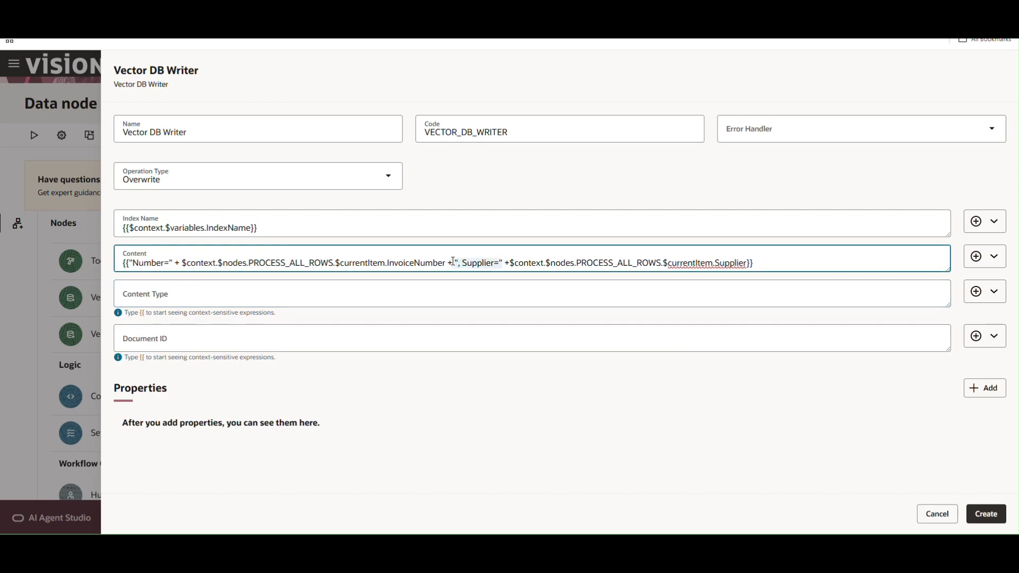
{"action": "left_click_drag", "start_coordinate": [455, 264], "coordinate": [505, 266]}
{"action": "left_click", "coordinate": [515, 264]}
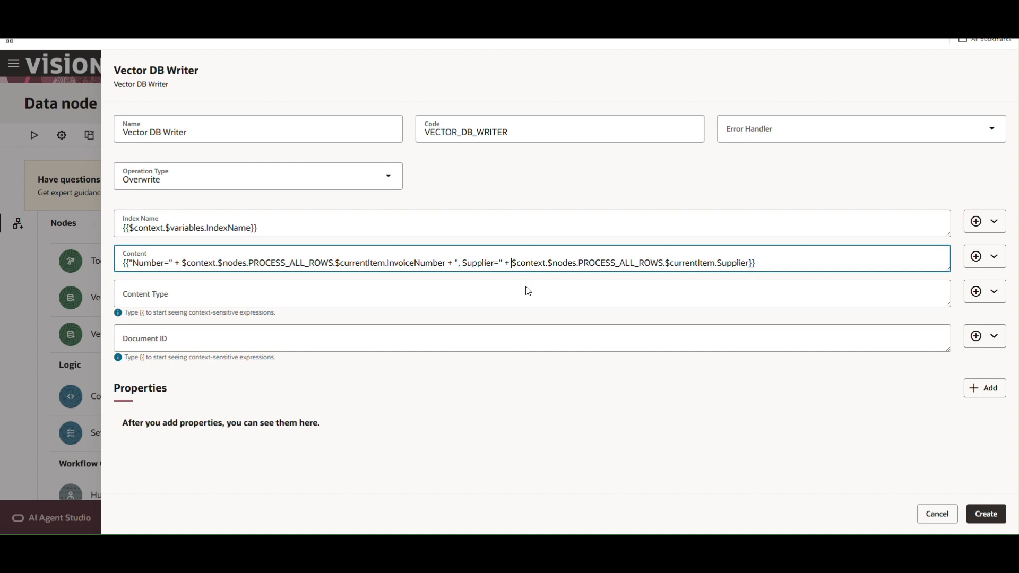
- Set the writer's Content Type to text
{"action": "left_click", "coordinate": [510, 295]}
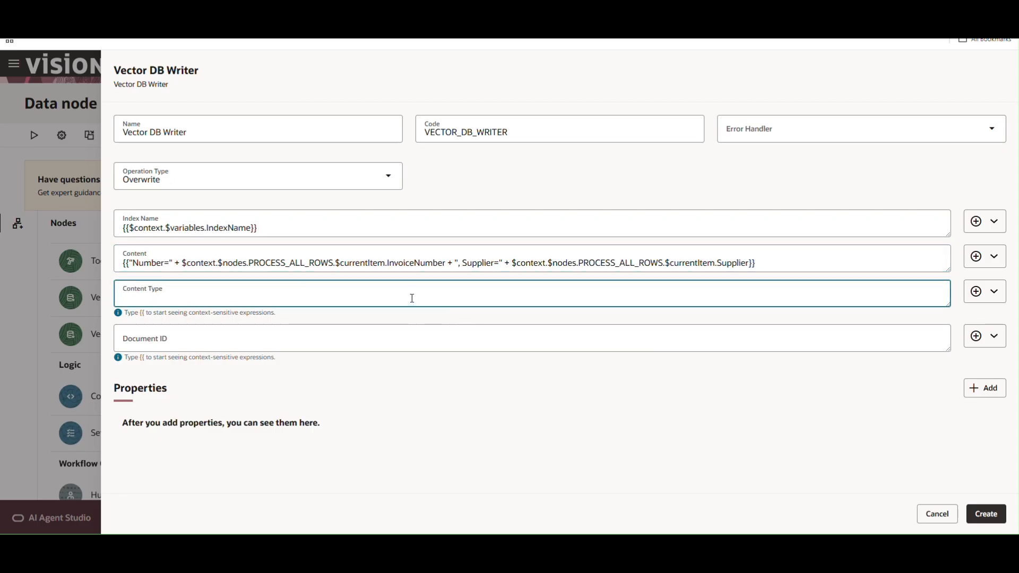
{"action": "type", "text": "text"}
{"action": "left_click", "coordinate": [286, 335]}
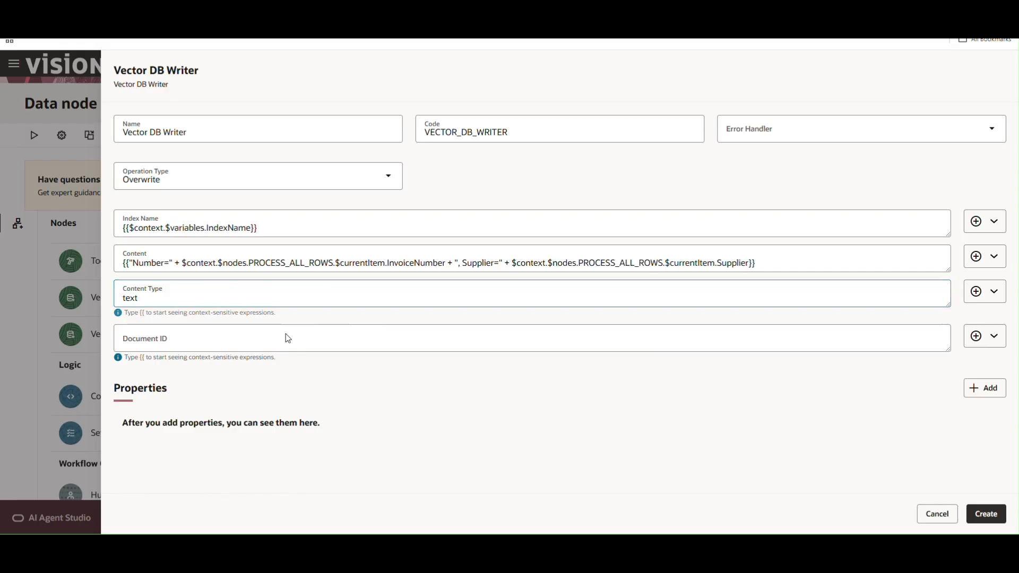
- Set the Document ID to the loop's current item InvoiceID, {{$context.$nodes.PROCESS_ALL_ROWS.$currentItem.InvoiceID}}
{"action": "left_click", "coordinate": [218, 330]}
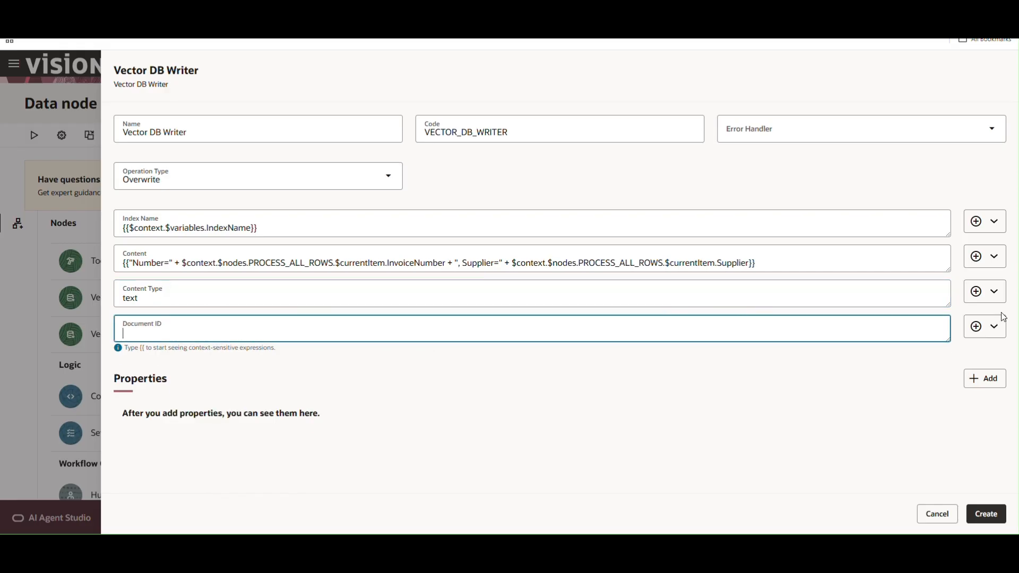
{"action": "left_click", "coordinate": [976, 327]}
{"action": "mouse_move", "coordinate": [963, 366]}
{"action": "mouse_move", "coordinate": [902, 485]}
{"action": "mouse_move", "coordinate": [823, 476]}
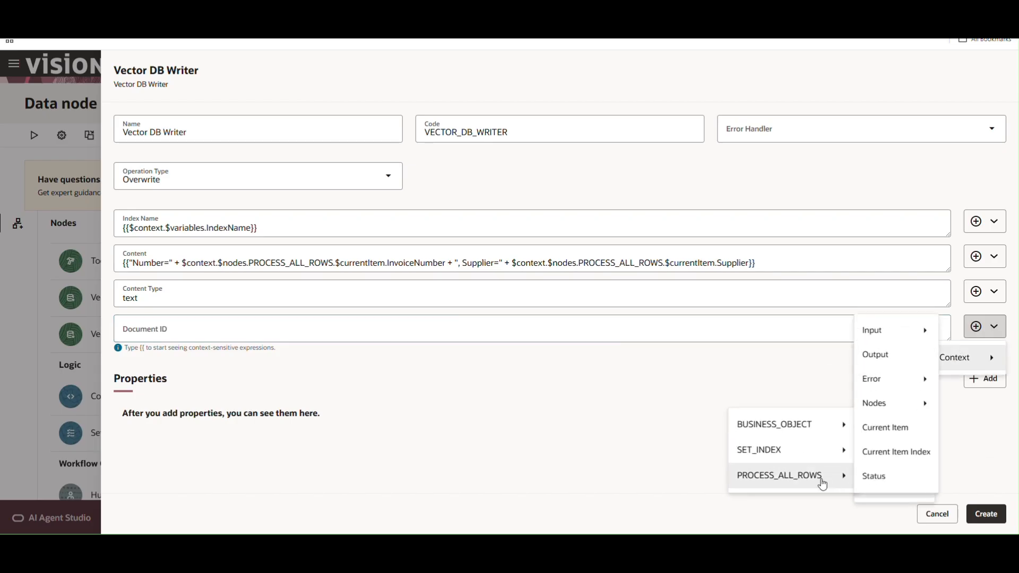
{"action": "left_click", "coordinate": [864, 431]}
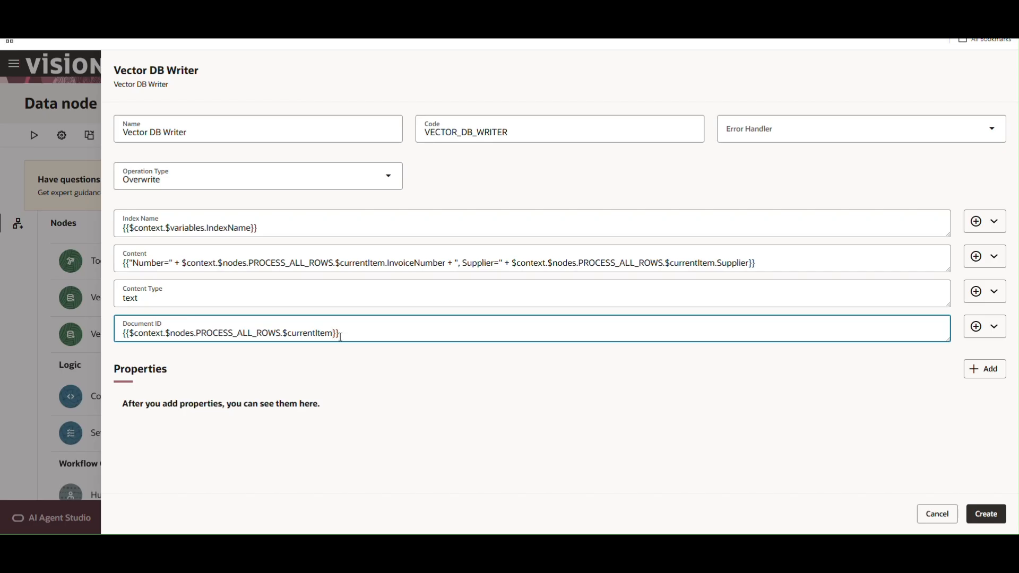
{"action": "type", "text": ".InvoiceID"}
{"action": "left_click", "coordinate": [304, 381]}
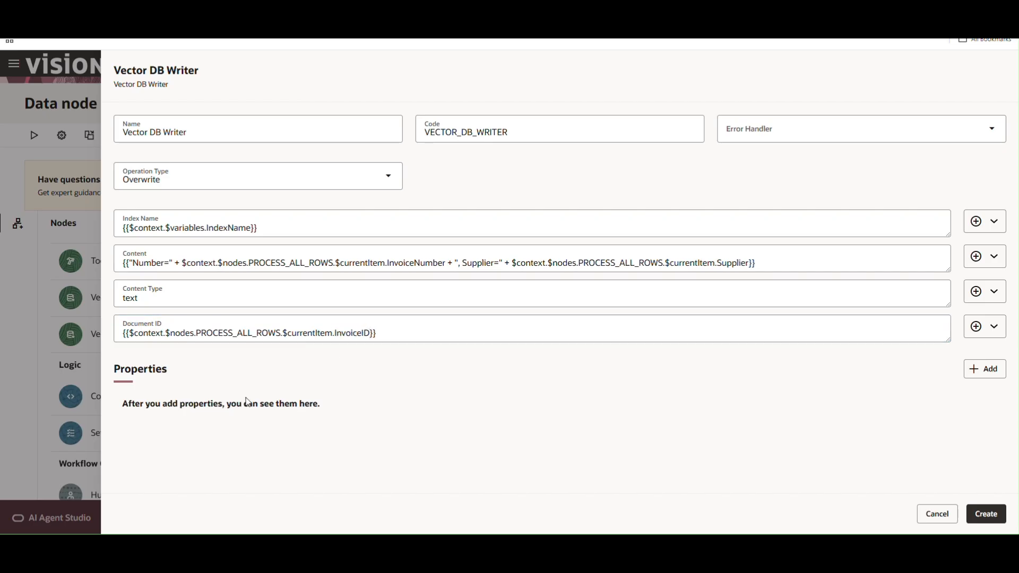
{"action": "double_click", "coordinate": [144, 374]}
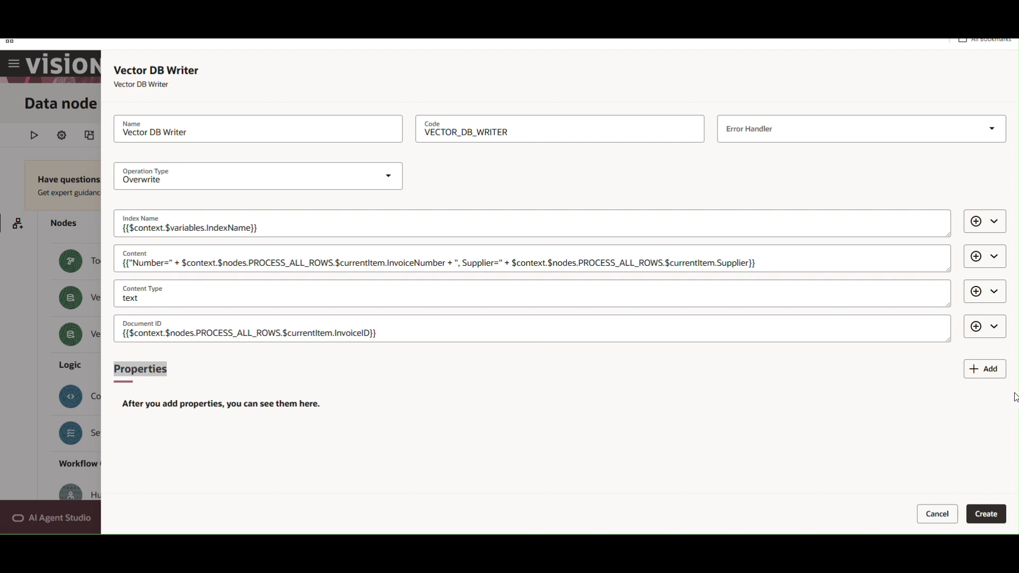
- Add a property named InvoiceSource to the Vector DB Writer
{"action": "left_click", "coordinate": [991, 381]}
{"action": "scroll", "coordinate": [320, 385], "scroll_direction": "down", "scroll_amount": 2}
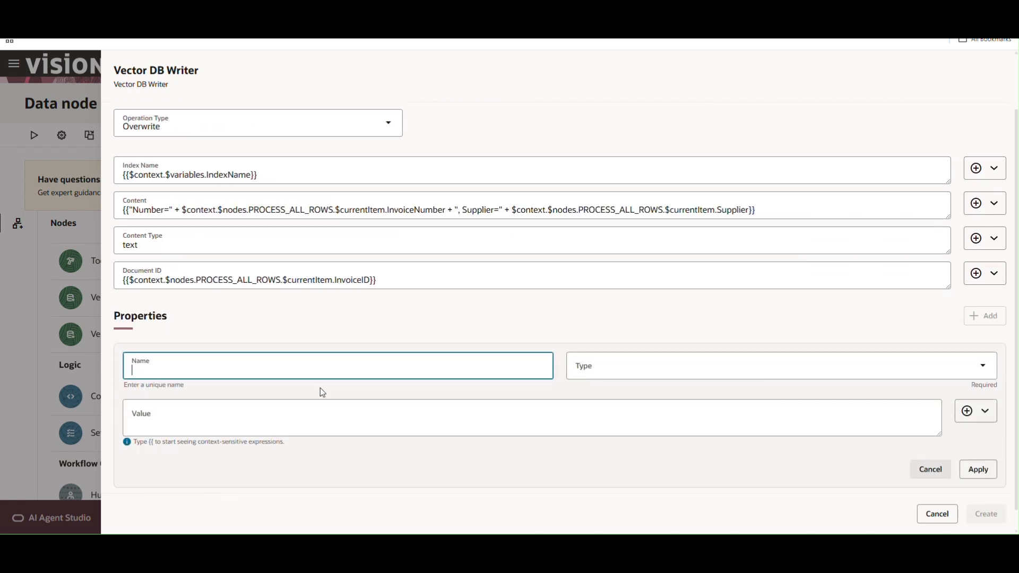
{"action": "left_click", "coordinate": [288, 335]}
{"action": "left_click", "coordinate": [253, 366]}
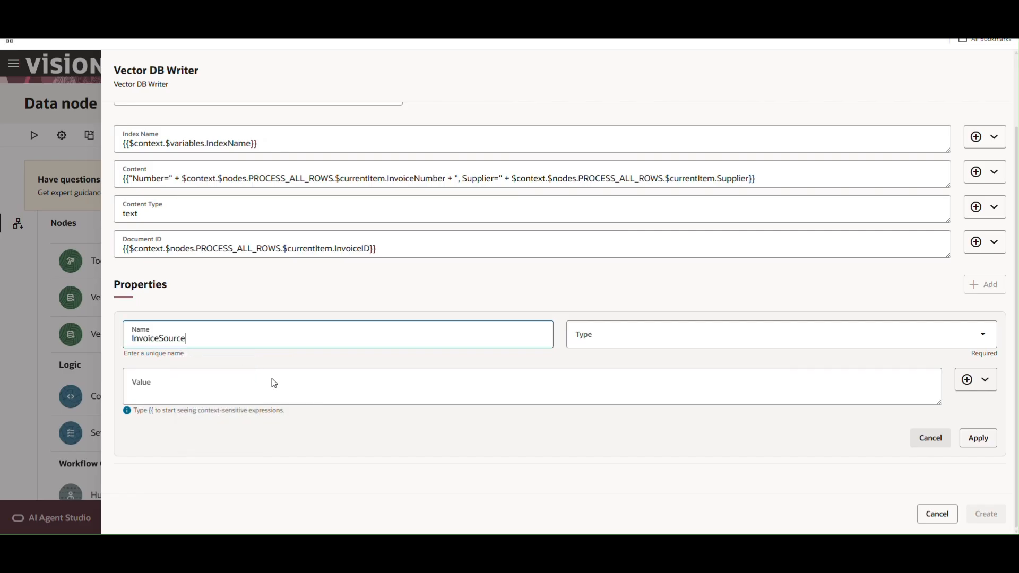
- Set the property's value to the loop's current item InvoiceSource, {{$context.$nodes.PROCESS_ALL_ROWS.$currentItem.InvoiceSource}}
{"action": "left_click", "coordinate": [272, 378]}
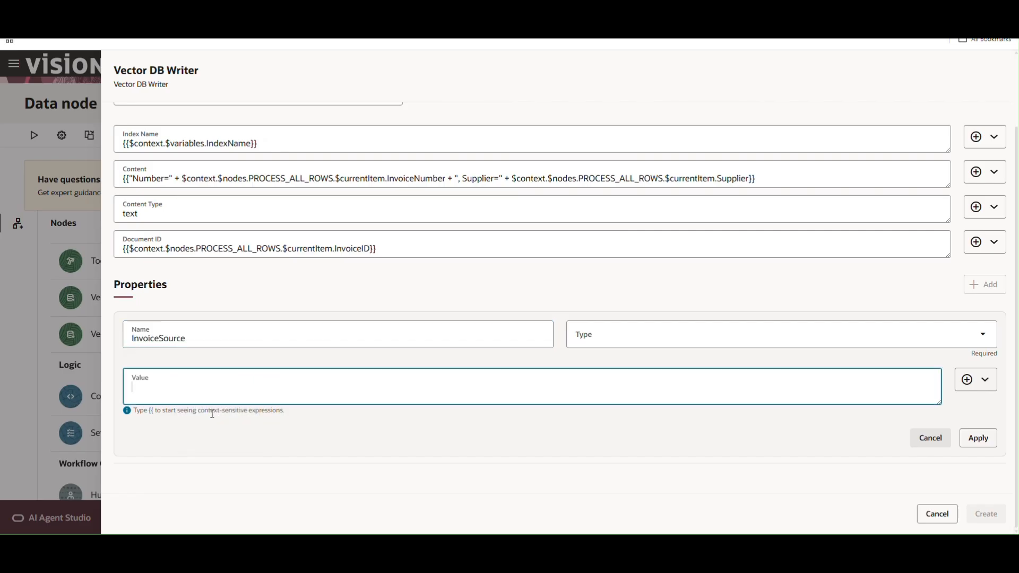
{"action": "left_click", "coordinate": [987, 380]}
{"action": "mouse_move", "coordinate": [938, 418]}
{"action": "mouse_move", "coordinate": [891, 402]}
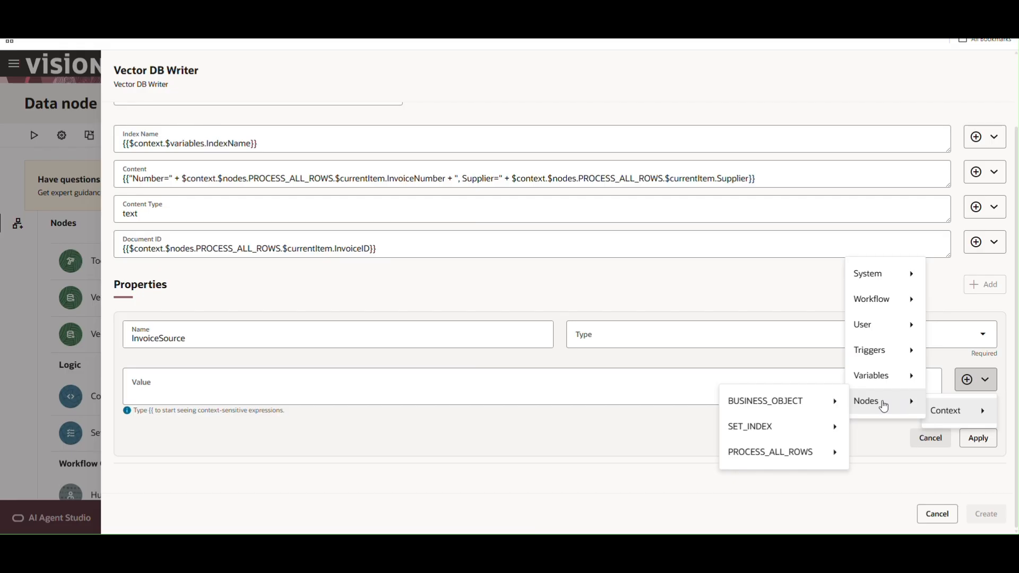
{"action": "mouse_move", "coordinate": [796, 452]}
{"action": "left_click", "coordinate": [865, 404]}
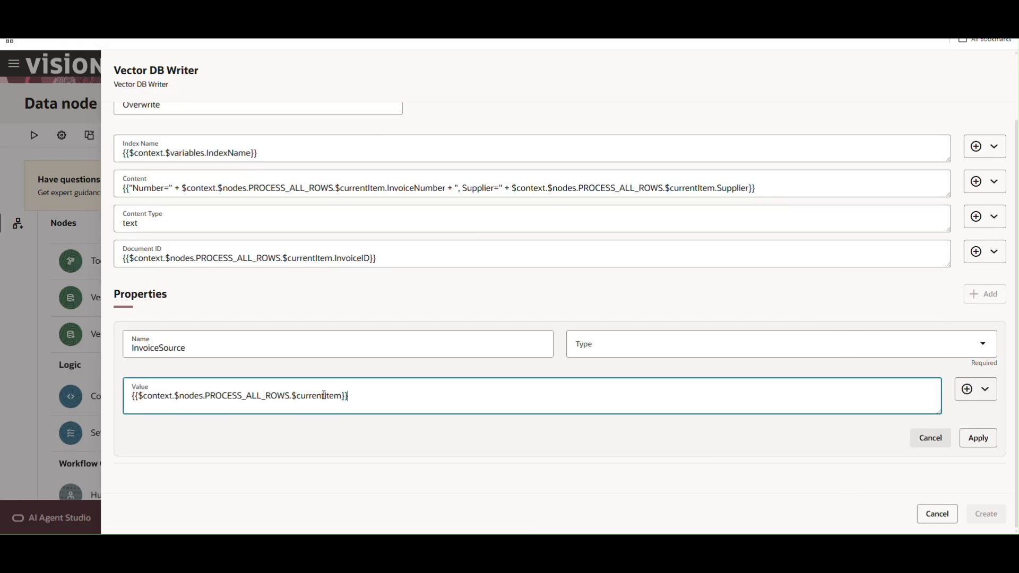
{"action": "type", "text": ".InvoiceSource"}
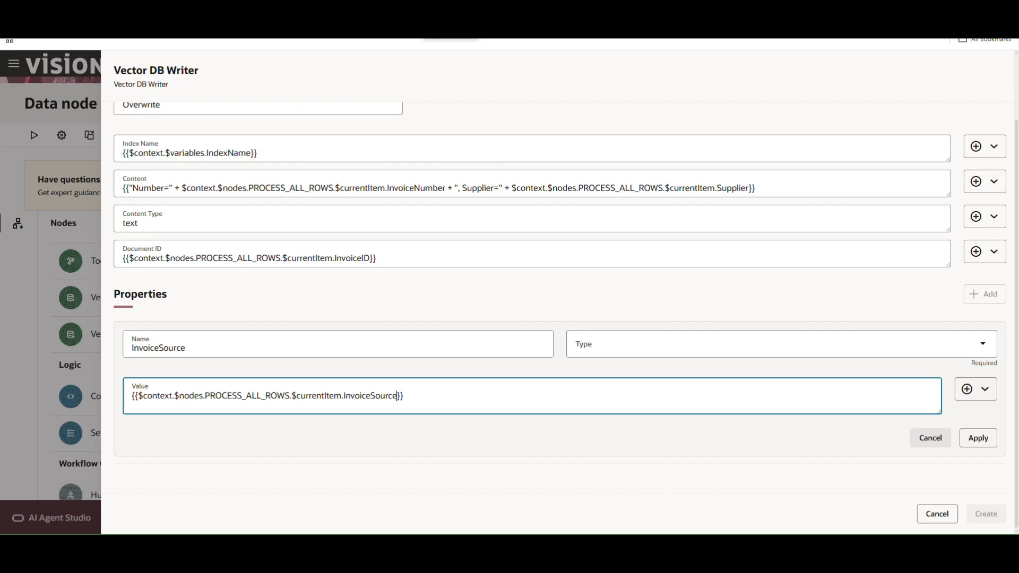
- Switch to Postman and examine the invoices response for attributes such as InvoiceId, Supplier and BusinessUnit
{"action": "key", "text": "alt+Tab"}
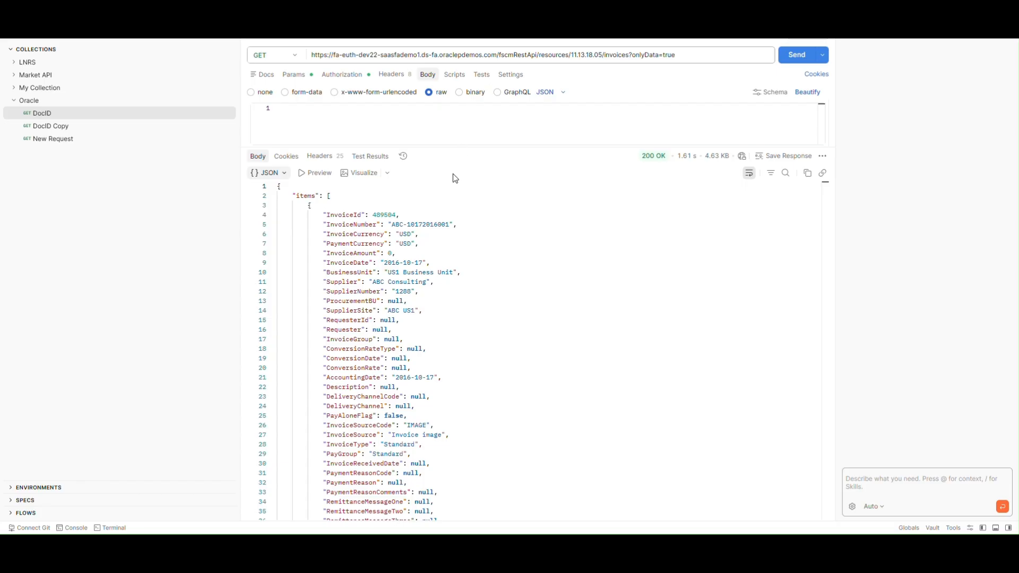
{"action": "left_click_drag", "start_coordinate": [454, 55], "coordinate": [677, 55]}
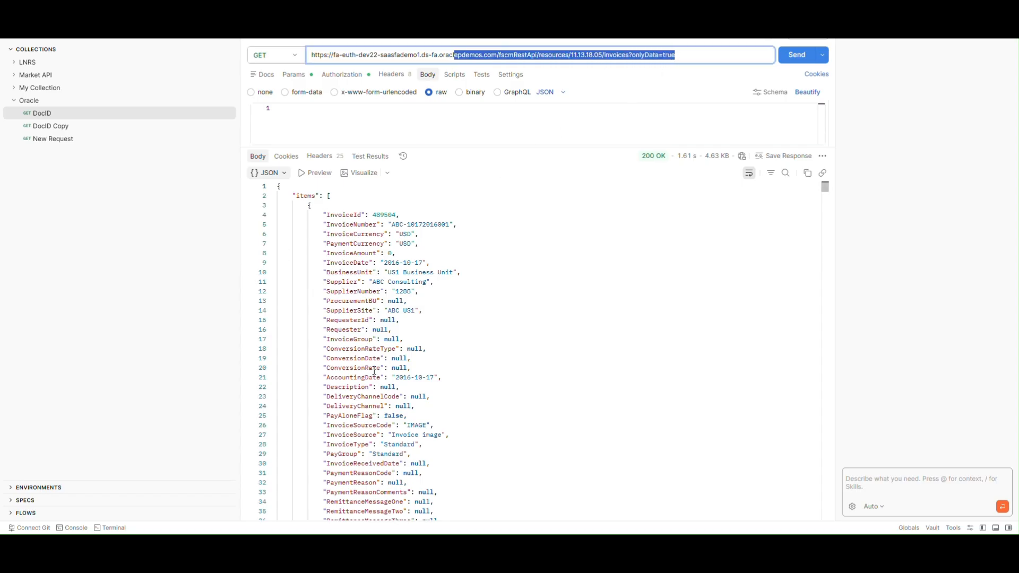
{"action": "double_click", "coordinate": [359, 215]}
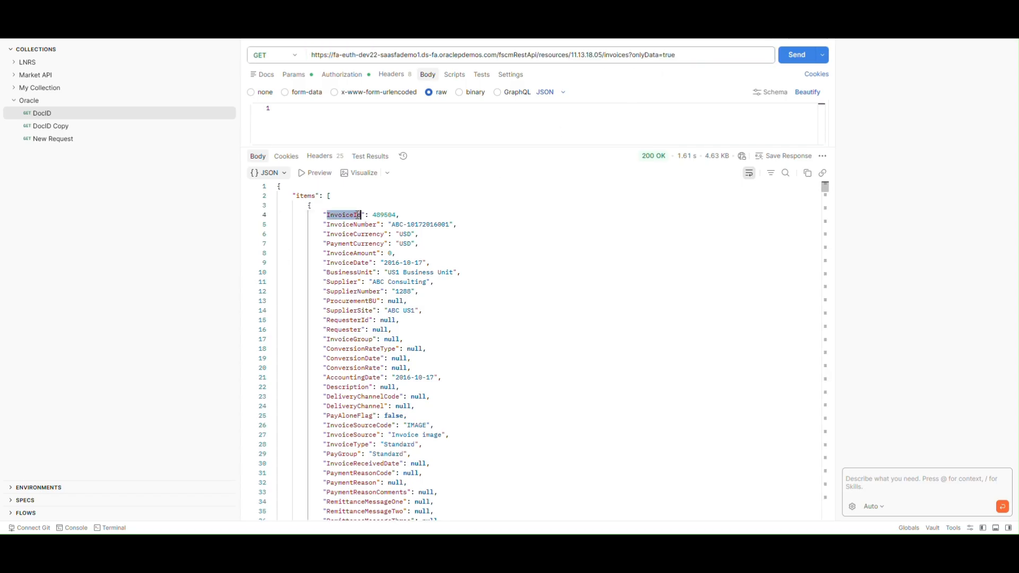
{"action": "scroll", "coordinate": [363, 378], "scroll_direction": "down", "scroll_amount": 5}
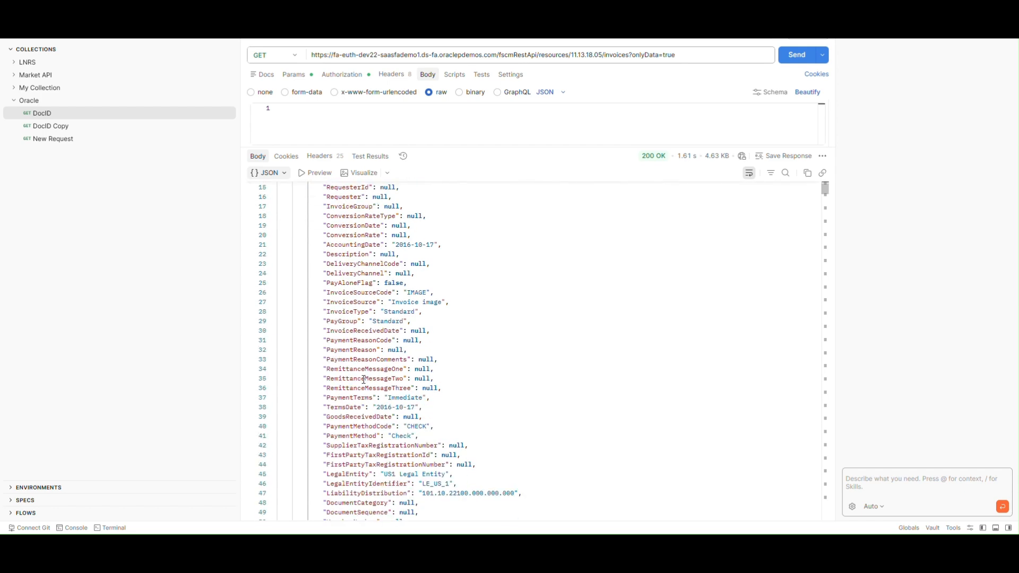
{"action": "scroll", "coordinate": [363, 378], "scroll_direction": "down", "scroll_amount": 4}
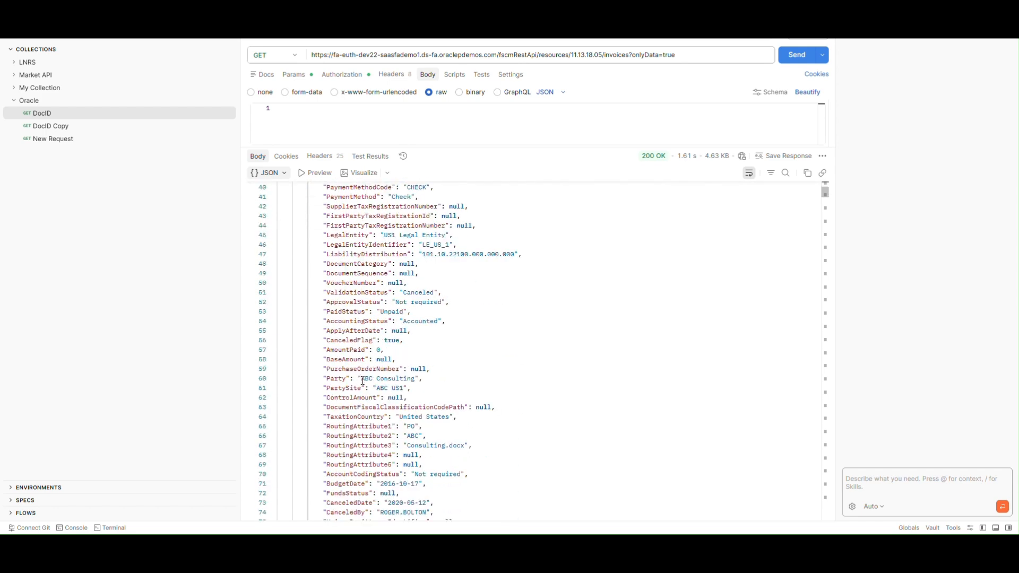
{"action": "scroll", "coordinate": [363, 381], "scroll_direction": "down", "scroll_amount": 5}
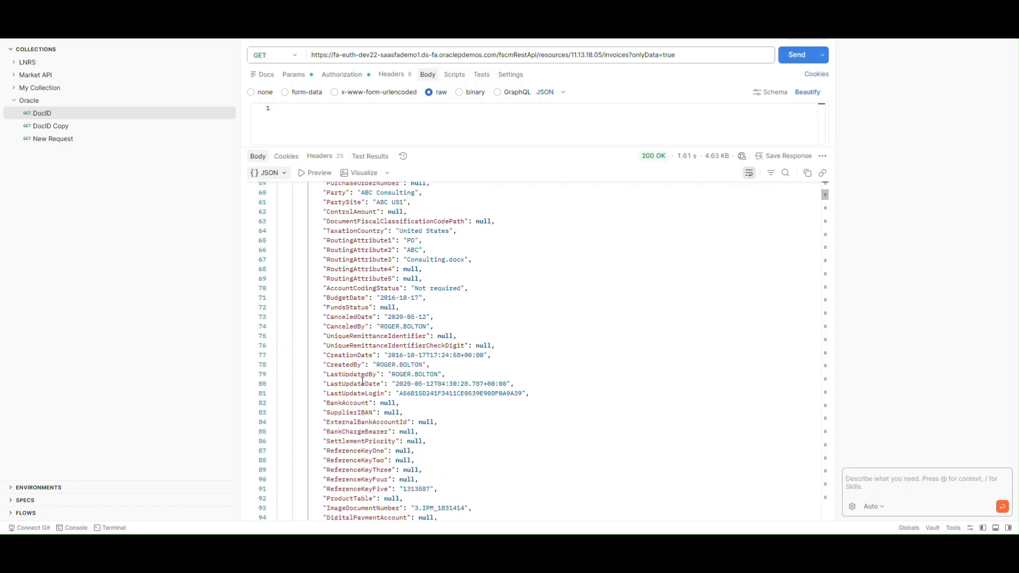
{"action": "scroll", "coordinate": [361, 416], "scroll_direction": "down", "scroll_amount": 3}
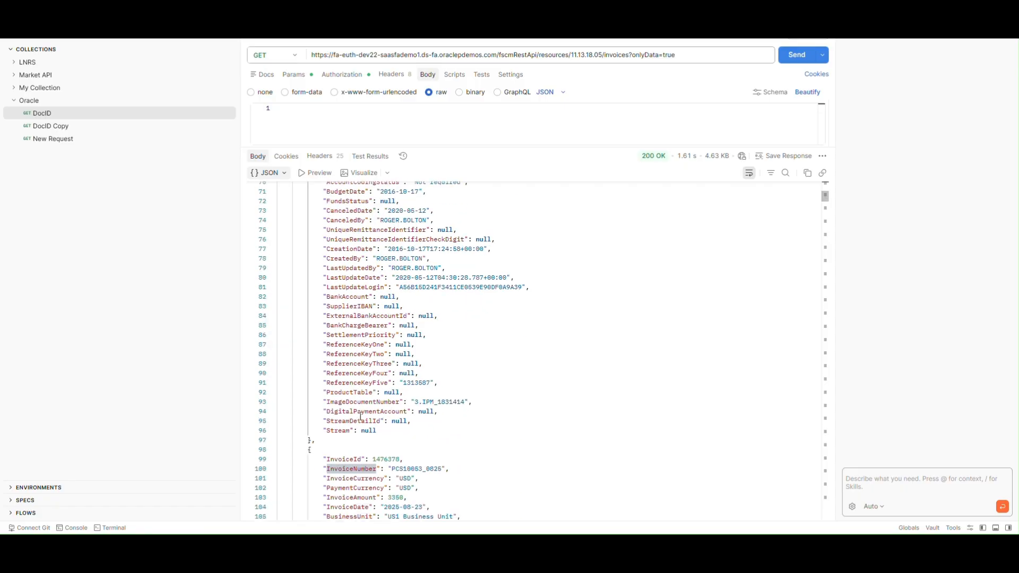
{"action": "scroll", "coordinate": [361, 417], "scroll_direction": "down", "scroll_amount": 3}
{"action": "double_click", "coordinate": [355, 447]}
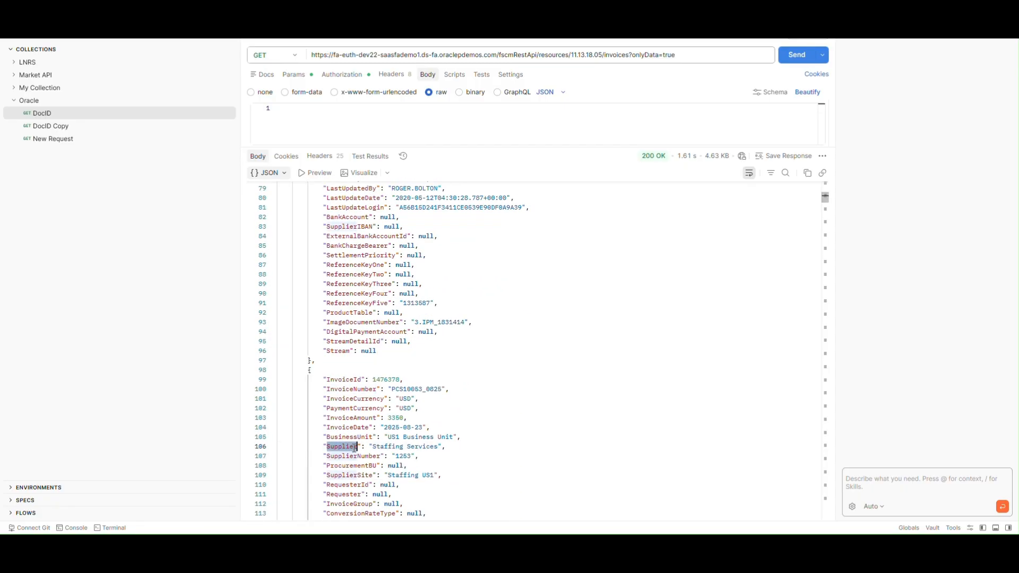
{"action": "scroll", "coordinate": [354, 448], "scroll_direction": "down", "scroll_amount": 2}
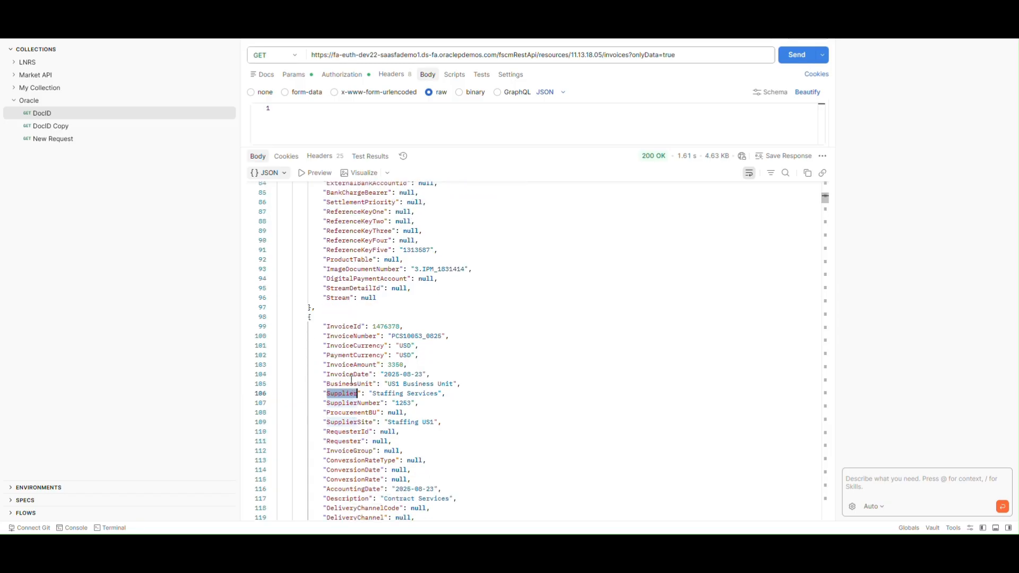
{"action": "double_click", "coordinate": [370, 384]}
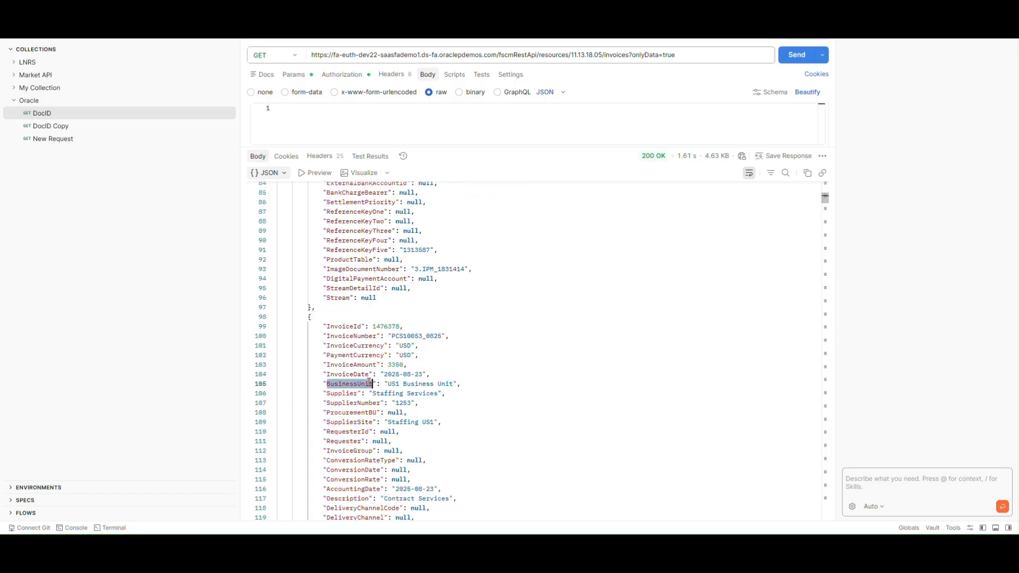
- Switch back to the agent's Vector DB Writer form and apply the InvoiceSource property with type String
{"action": "key", "text": "alt+Tab"}
{"action": "key", "text": "alt+Tab"}
{"action": "key", "text": "Escape"}
{"action": "scroll", "coordinate": [443, 403], "scroll_direction": "down", "scroll_amount": 1}
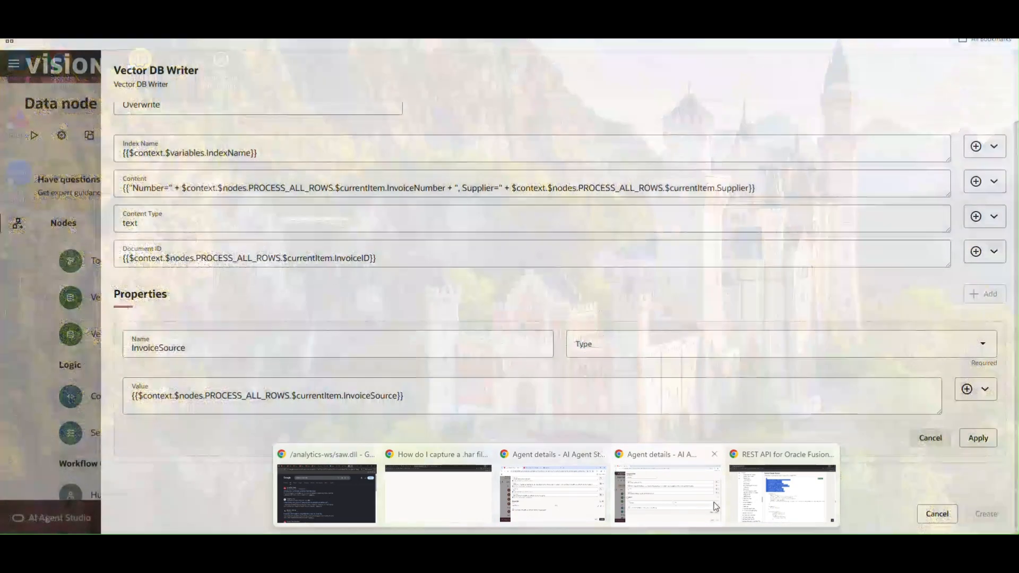
{"action": "left_click", "coordinate": [716, 507]}
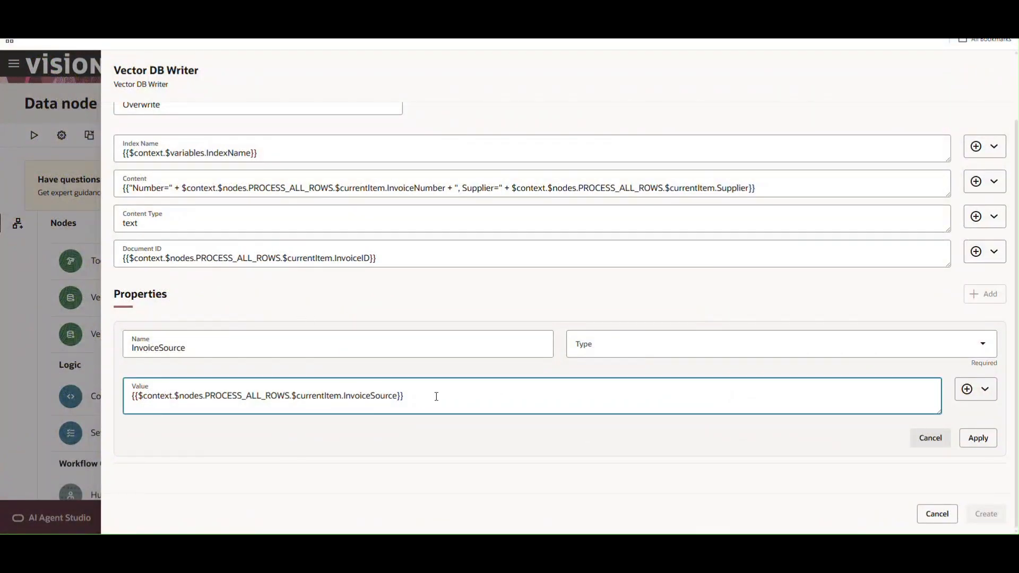
{"action": "left_click", "coordinate": [977, 441]}
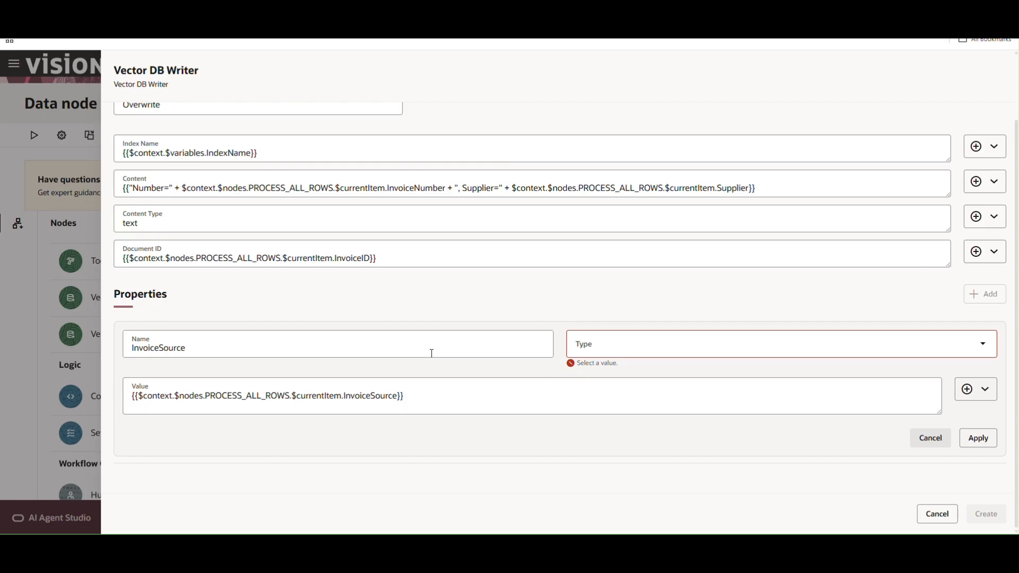
{"action": "left_click", "coordinate": [610, 346]}
{"action": "left_click", "coordinate": [610, 425]}
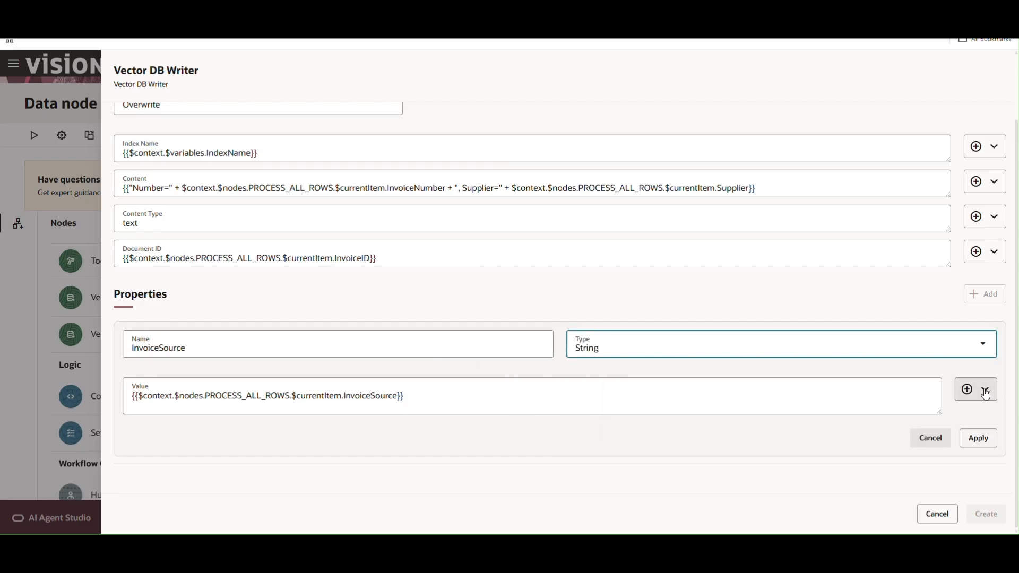
{"action": "left_click", "coordinate": [975, 440]}
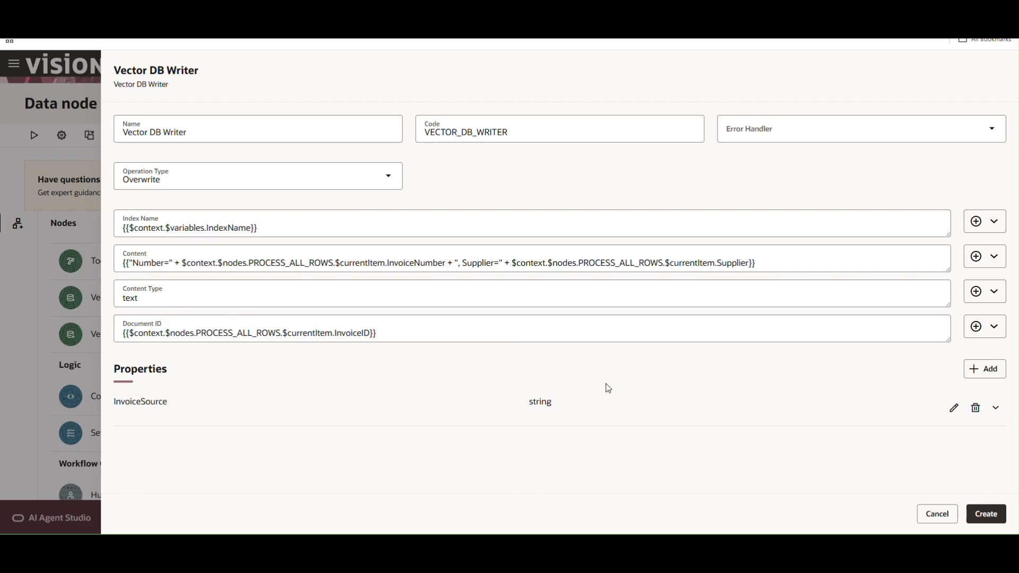
- Create the Vector DB Writer node inside the Process All rows loop and test-run the agent with the message "Go"
{"action": "left_click", "coordinate": [986, 514]}
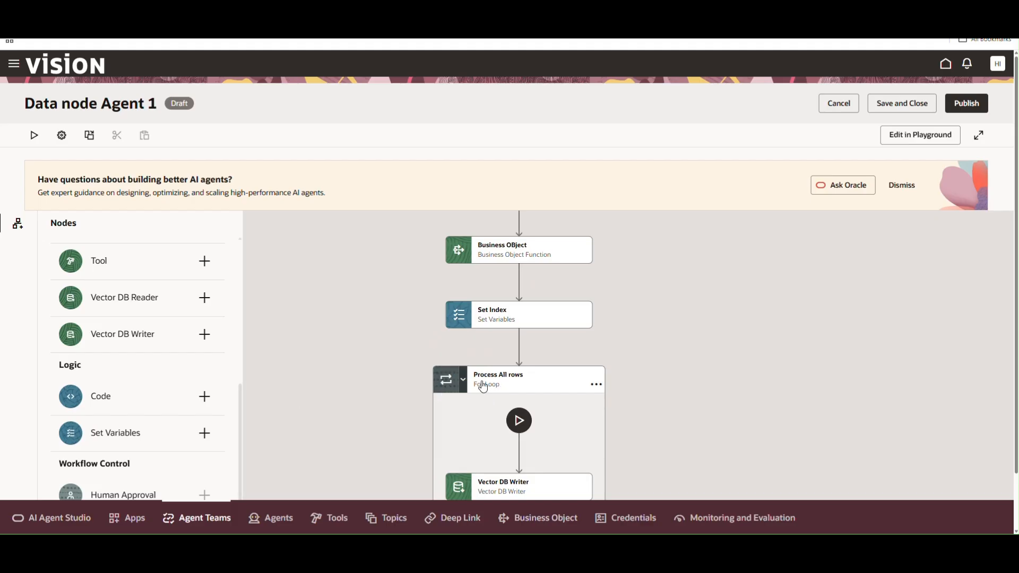
{"action": "left_click_drag", "start_coordinate": [483, 387], "coordinate": [480, 264]}
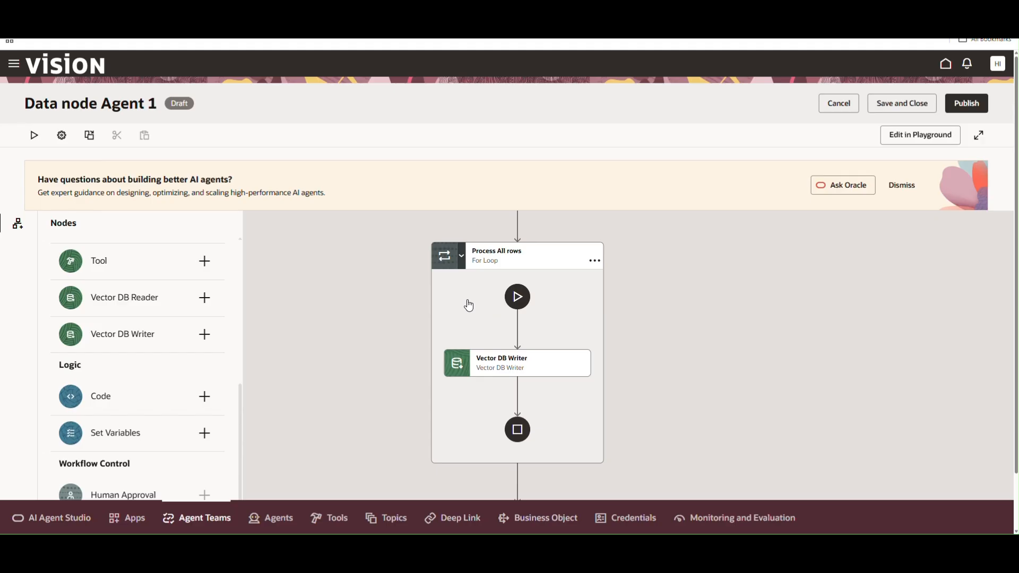
{"action": "left_click", "coordinate": [34, 135]}
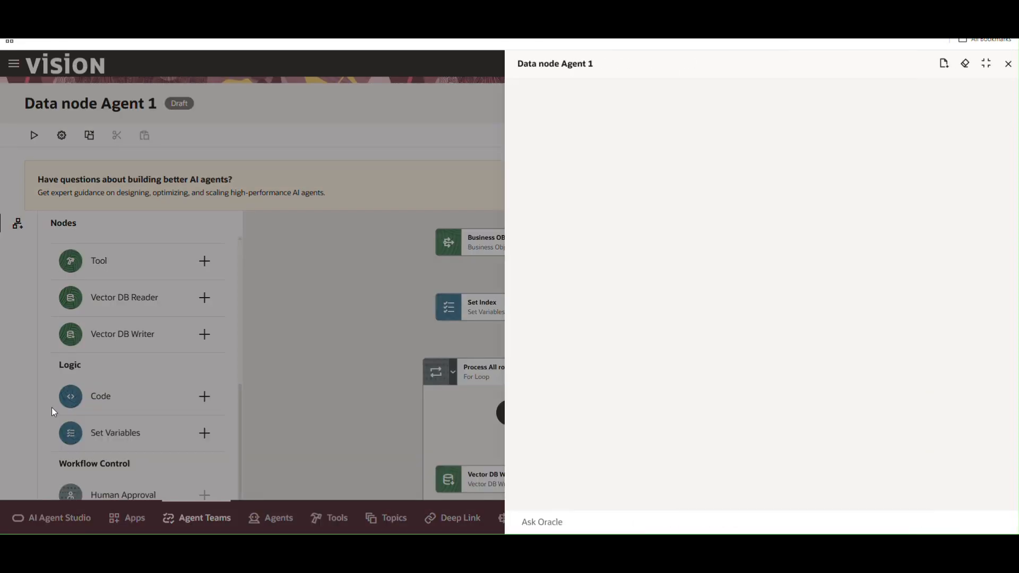
{"action": "left_click", "coordinate": [566, 523]}
{"action": "type", "text": "Go"}
{"action": "key", "text": "Return"}
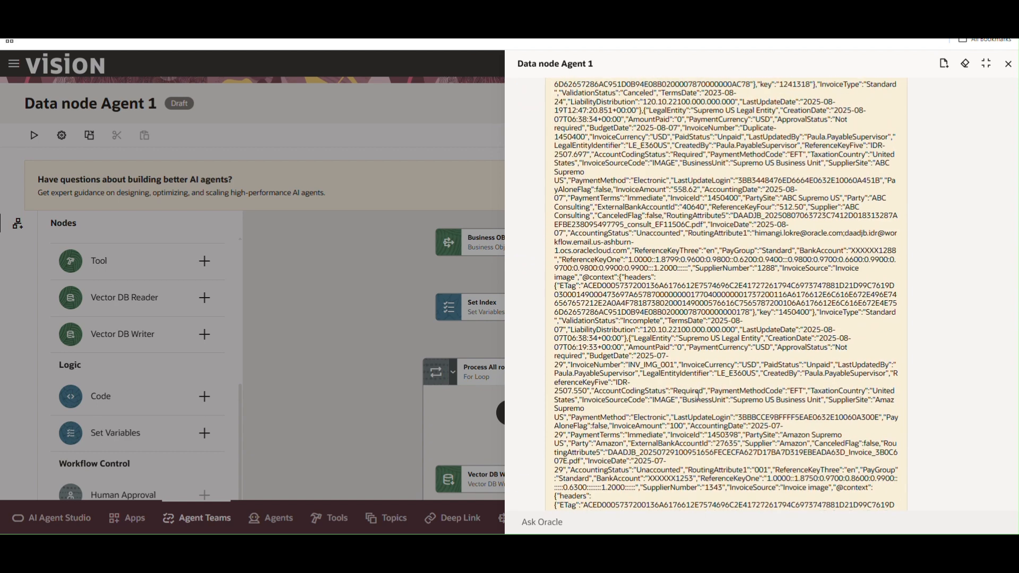
- Examine the run's Set Index and Process All rows details and the documentType and documentIdentifier entries in the final output
{"action": "scroll", "coordinate": [698, 397], "scroll_direction": "up", "scroll_amount": 10}
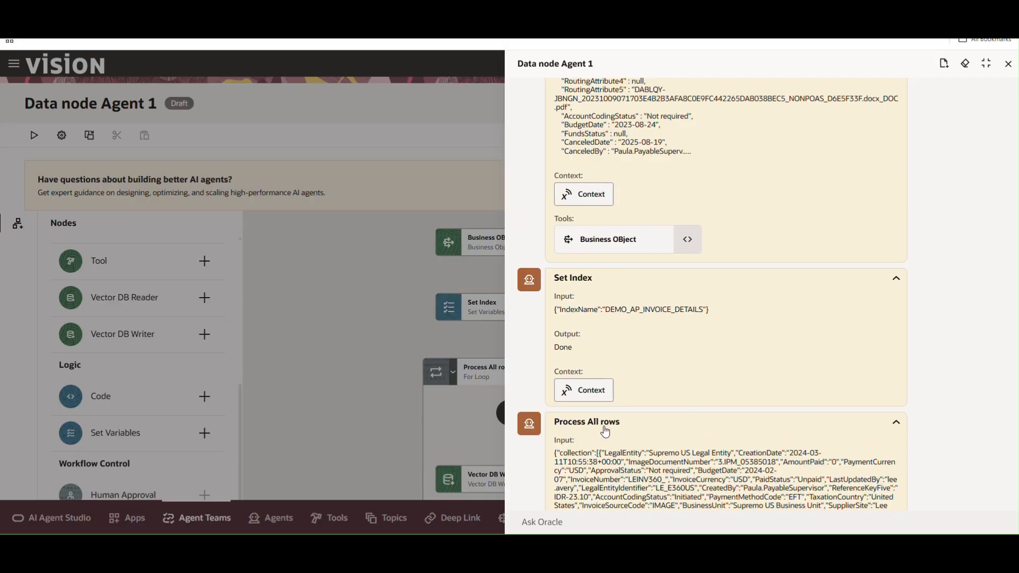
{"action": "scroll", "coordinate": [605, 433], "scroll_direction": "down", "scroll_amount": 3}
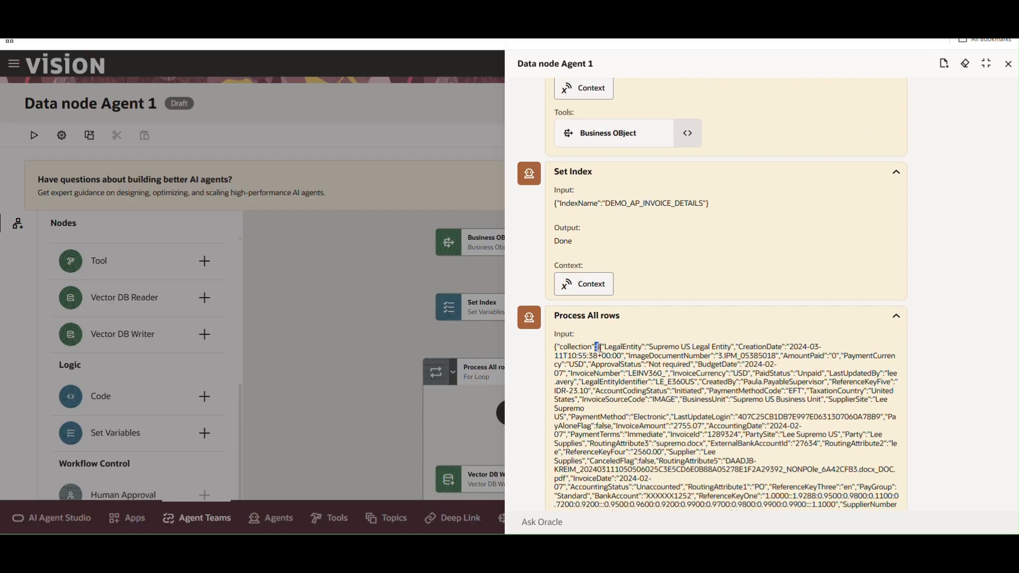
{"action": "left_click_drag", "start_coordinate": [601, 349], "coordinate": [644, 444]}
{"action": "scroll", "coordinate": [649, 436], "scroll_direction": "down", "scroll_amount": 14}
{"action": "scroll", "coordinate": [652, 432], "scroll_direction": "down", "scroll_amount": 7}
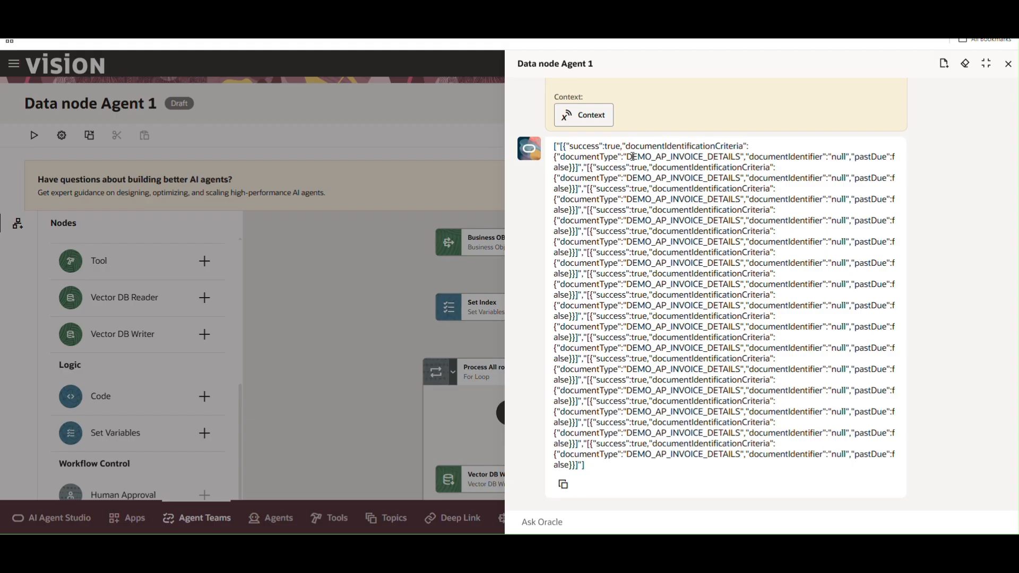
{"action": "left_click_drag", "start_coordinate": [627, 156], "coordinate": [821, 159]}
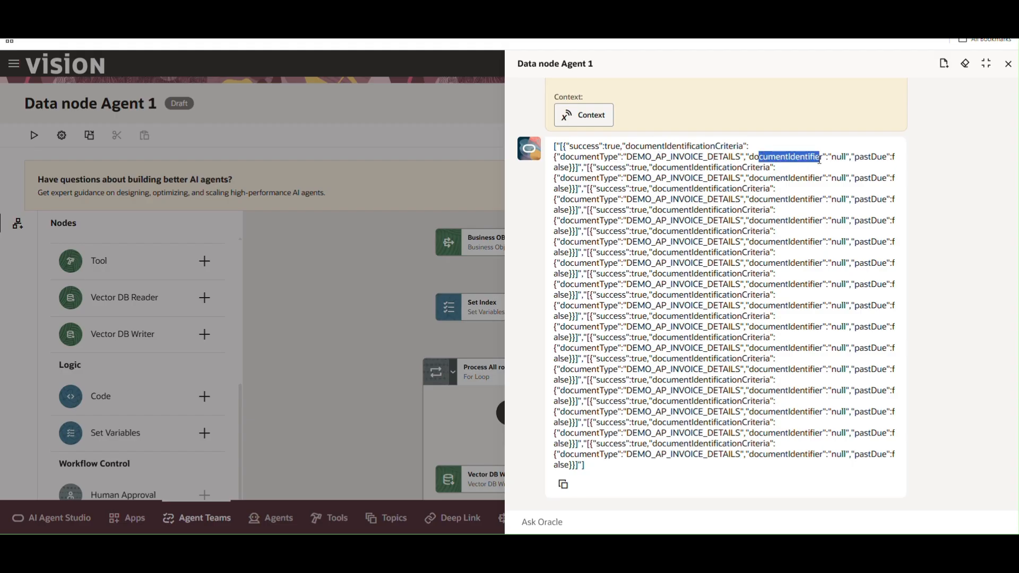
{"action": "scroll", "coordinate": [772, 344], "scroll_direction": "up", "scroll_amount": 15}
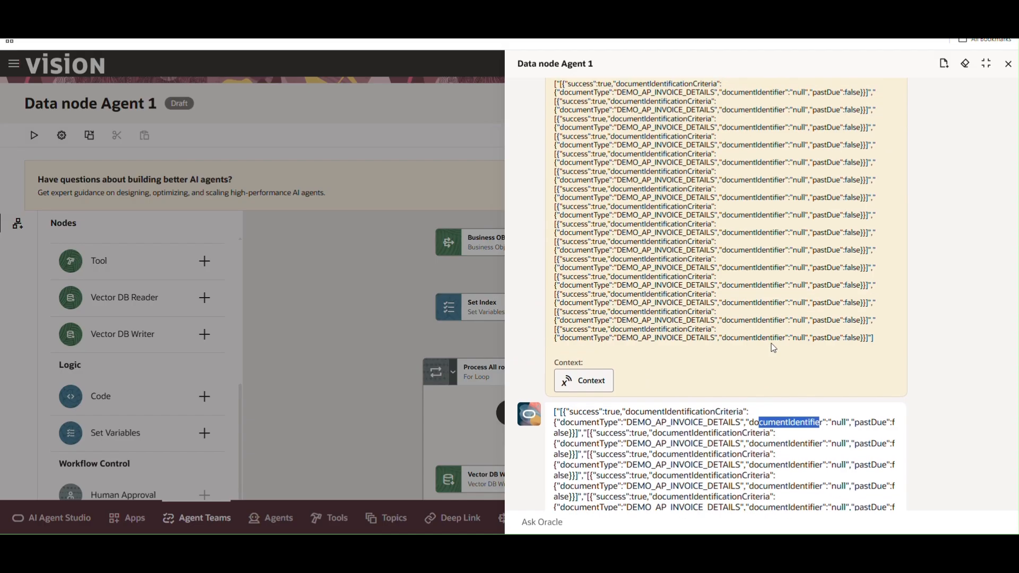
{"action": "scroll", "coordinate": [774, 349], "scroll_direction": "down", "scroll_amount": 5}
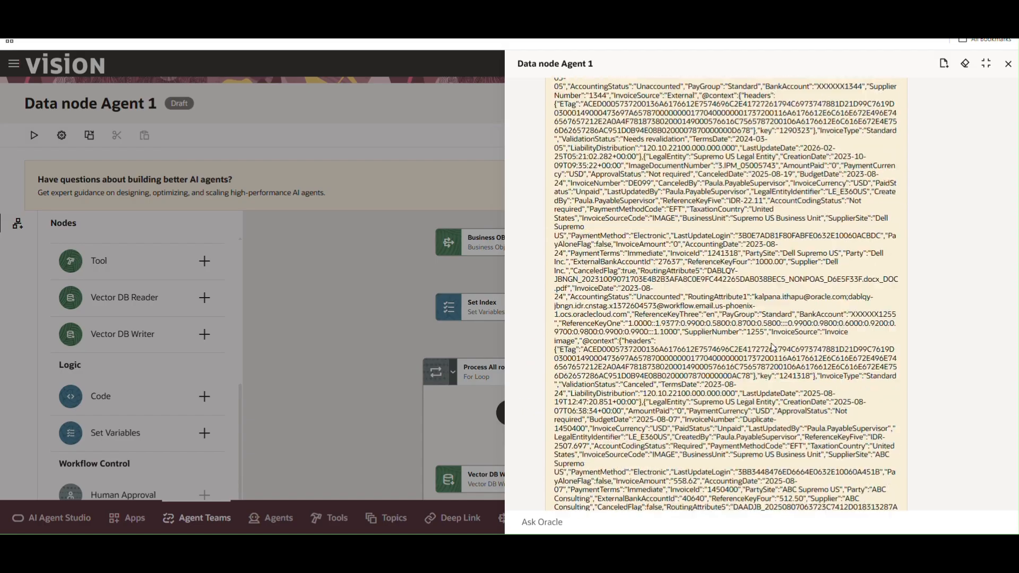
{"action": "scroll", "coordinate": [773, 343], "scroll_direction": "down", "scroll_amount": 5}
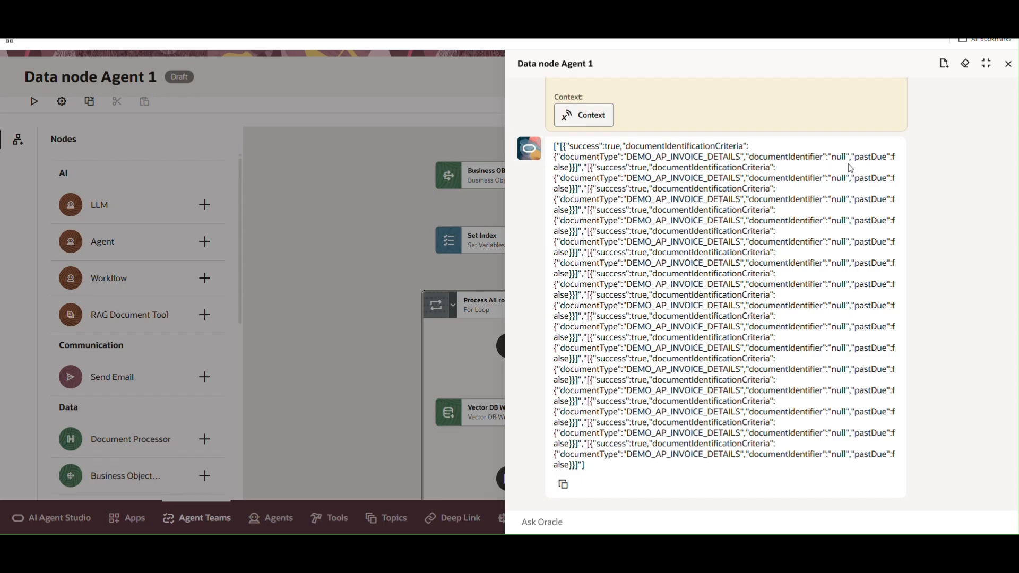
{"action": "left_click_drag", "start_coordinate": [750, 159], "coordinate": [847, 157]}
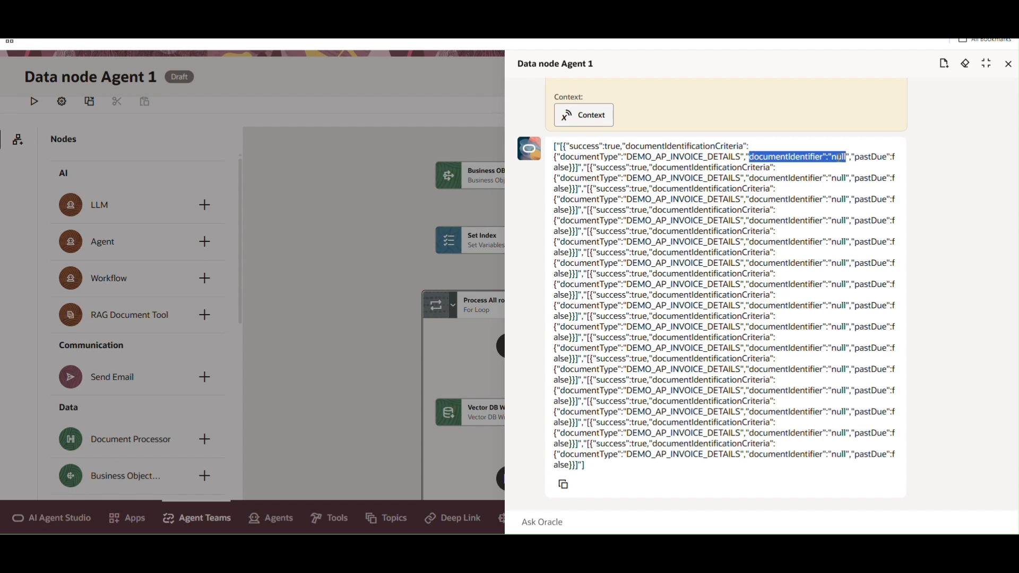
- Close the test run output and open the Vector DB Writer node inside the Process All rows loop for editing
{"action": "left_click", "coordinate": [1008, 64]}
{"action": "left_click", "coordinate": [572, 416]}
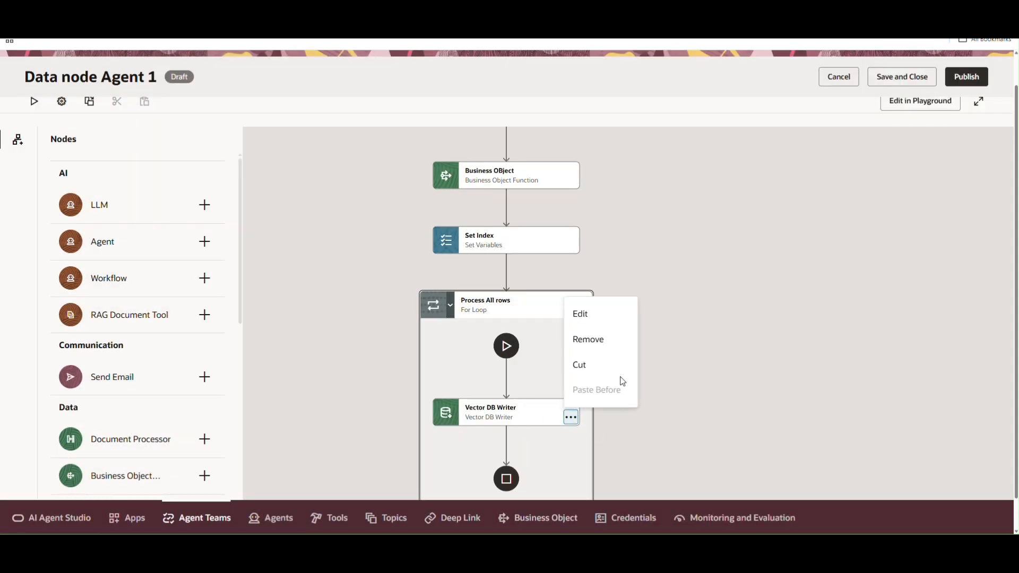
{"action": "left_click", "coordinate": [587, 326]}
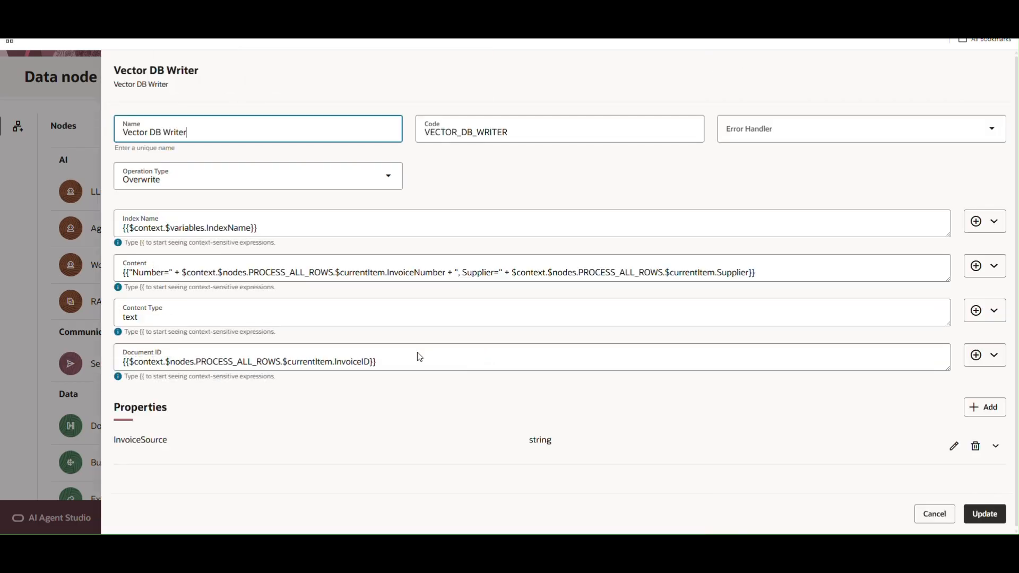
{"action": "left_click_drag", "start_coordinate": [370, 361], "coordinate": [353, 361]}
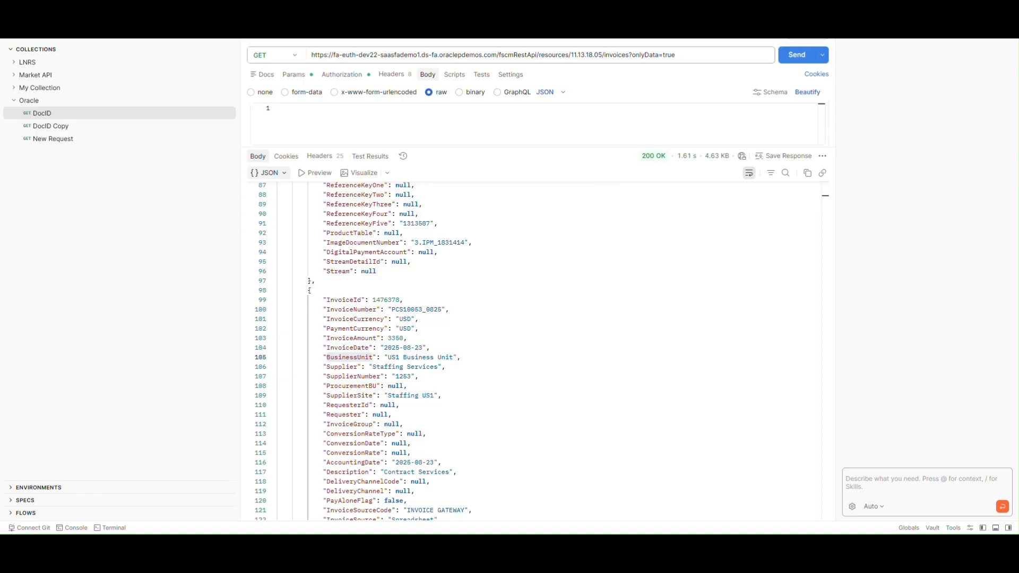
- In Postman, copy the InvoiceId field name from the invoices response and paste it into the empty request body
{"action": "double_click", "coordinate": [350, 357]}
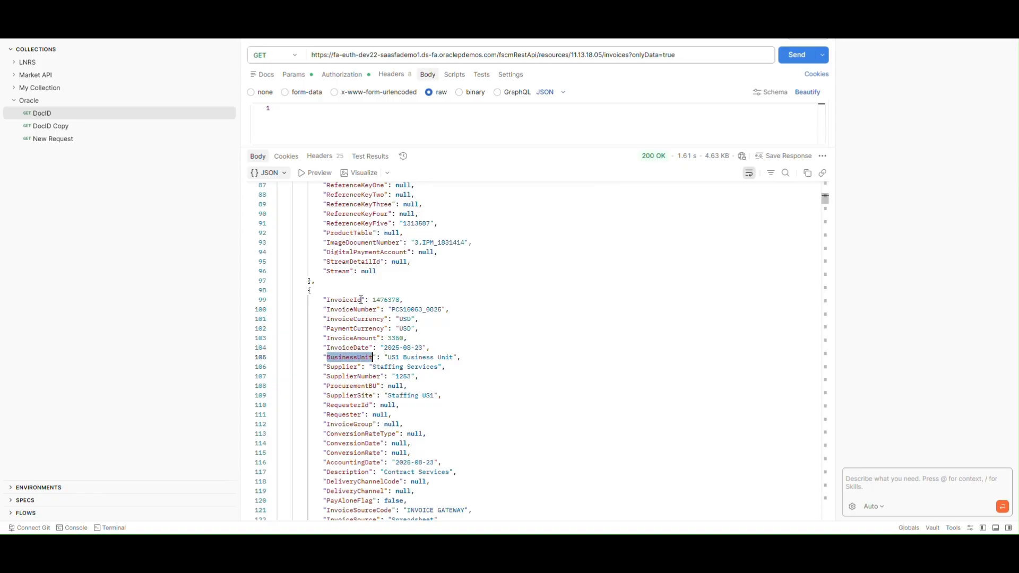
{"action": "double_click", "coordinate": [361, 300]}
{"action": "key", "text": "ctrl+c"}
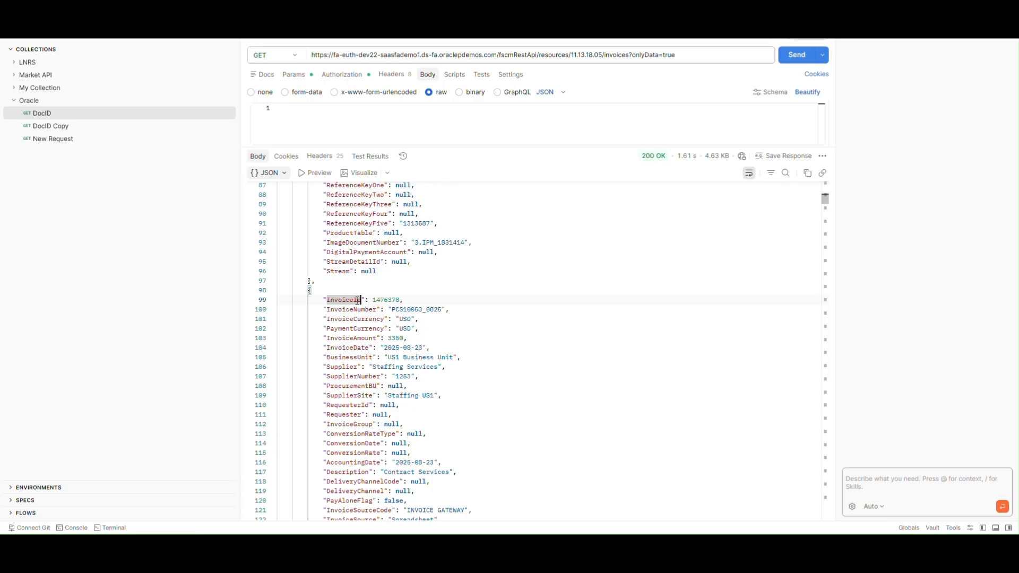
{"action": "left_click_drag", "start_coordinate": [359, 300], "coordinate": [331, 299]}
{"action": "left_click", "coordinate": [376, 123]}
{"action": "key", "text": "ctrl+v"}
{"action": "left_click_drag", "start_coordinate": [314, 108], "coordinate": [287, 109]}
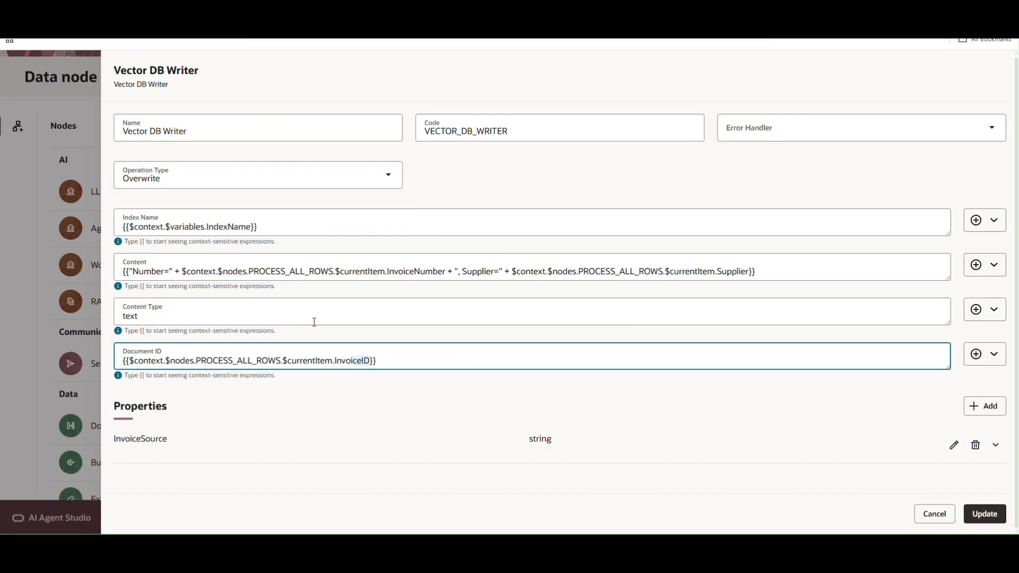
- Back in the Vector DB Writer node, set the Document ID expression to {{$context.$nodes.PROCESS_ALL_ROWS.$currentItem.InvoiceId}}
{"action": "left_click_drag", "start_coordinate": [370, 362], "coordinate": [337, 357]}
{"action": "key", "text": "ctrl+v"}
{"action": "left_click", "coordinate": [428, 403]}
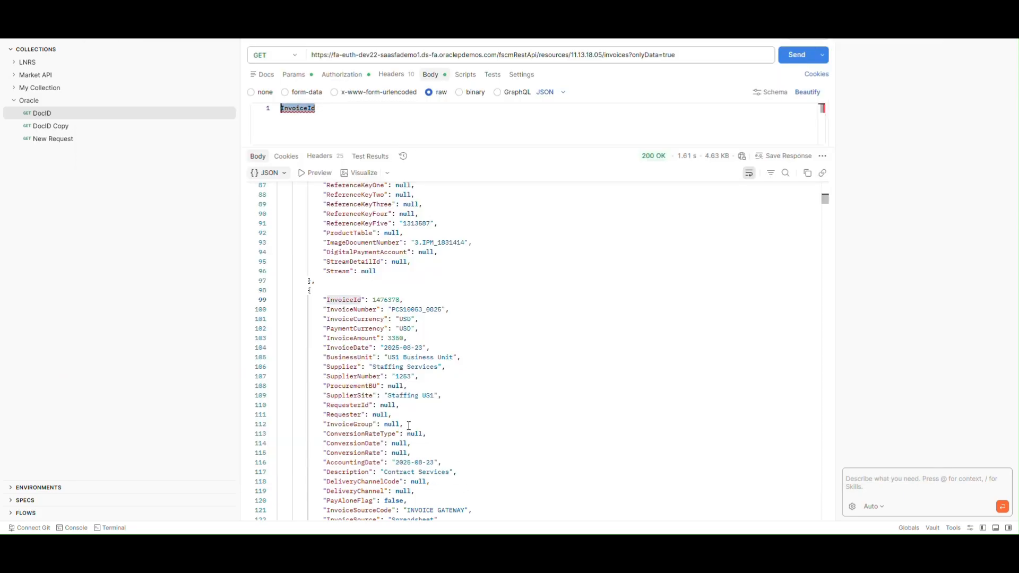
- Check the Supplier and InvoiceNumber names in the Postman response and the InvoiceSource property's value, and save the Vector DB Writer node
{"action": "double_click", "coordinate": [343, 367]}
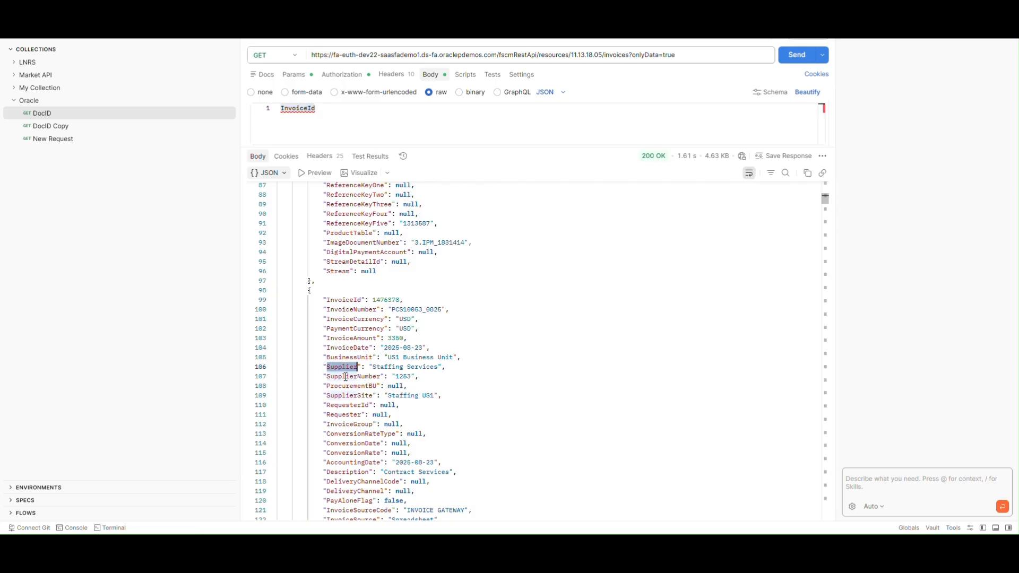
{"action": "double_click", "coordinate": [352, 310]}
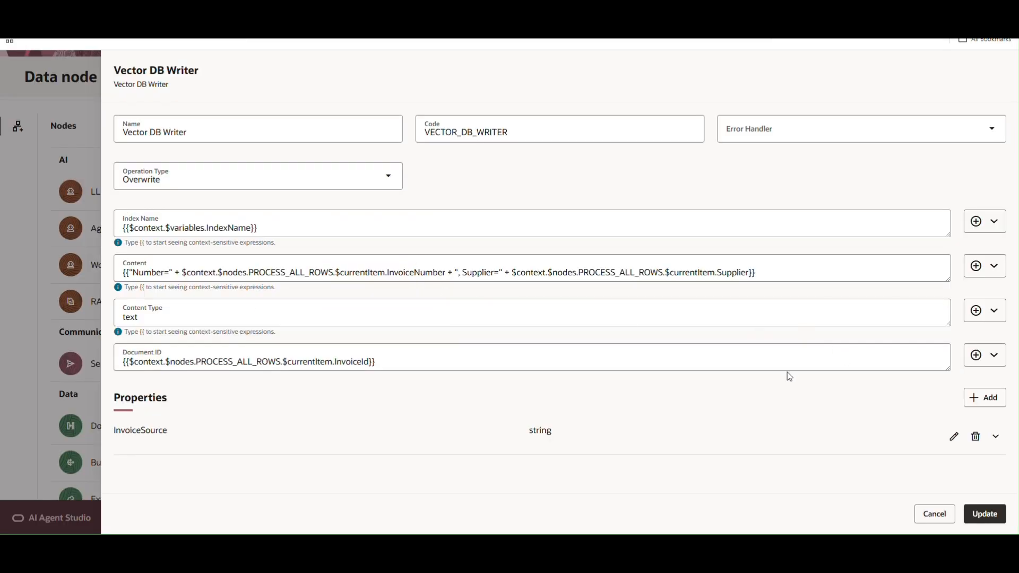
{"action": "left_click", "coordinate": [995, 436]}
{"action": "scroll", "coordinate": [621, 413], "scroll_direction": "down", "scroll_amount": 1}
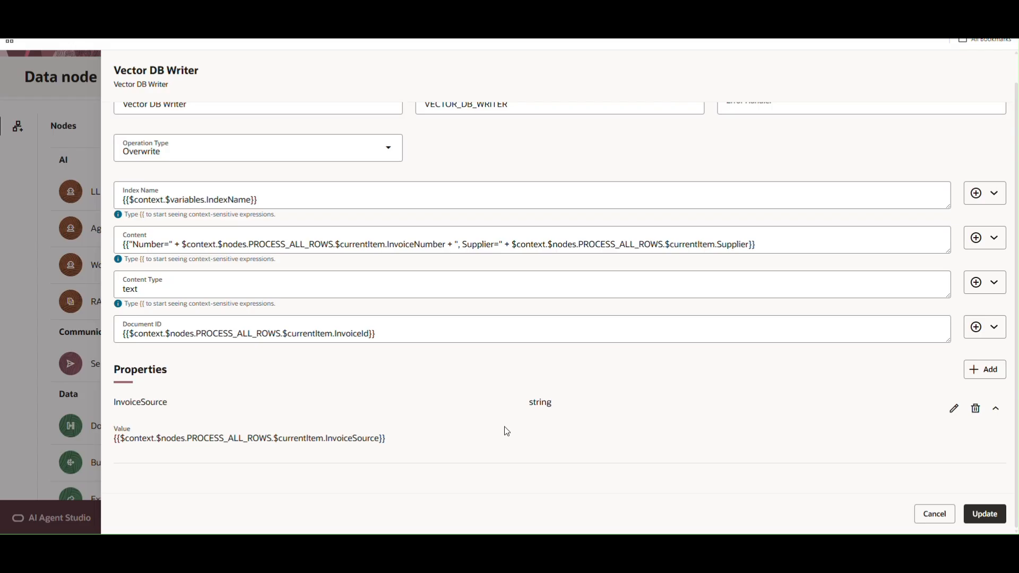
{"action": "left_click", "coordinate": [985, 517]}
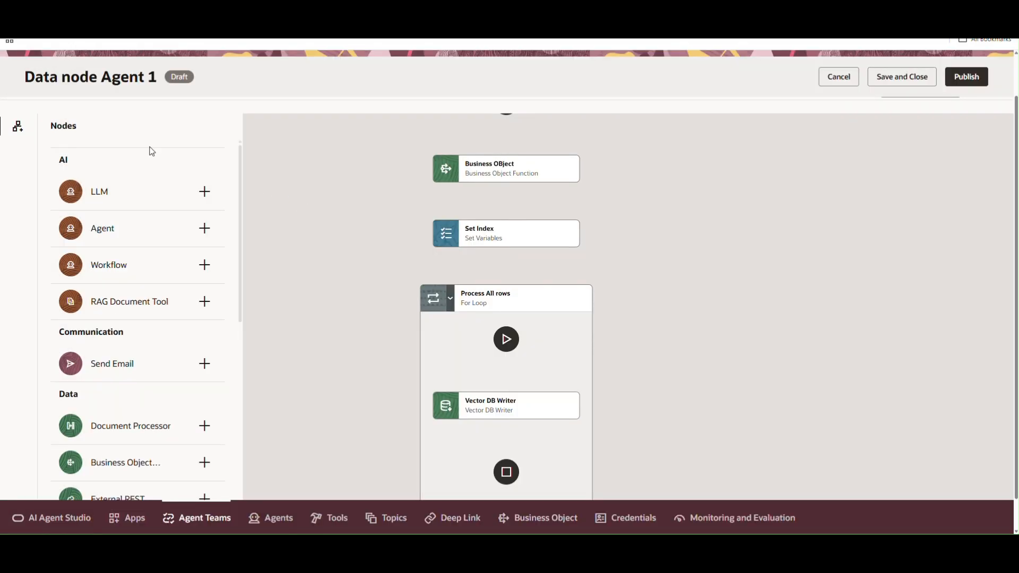
- Run a new test of the agent workflow, check the document identifiers in the output, and close the test run
{"action": "scroll", "coordinate": [86, 130], "scroll_direction": "up", "scroll_amount": 1}
{"action": "left_click", "coordinate": [43, 141]}
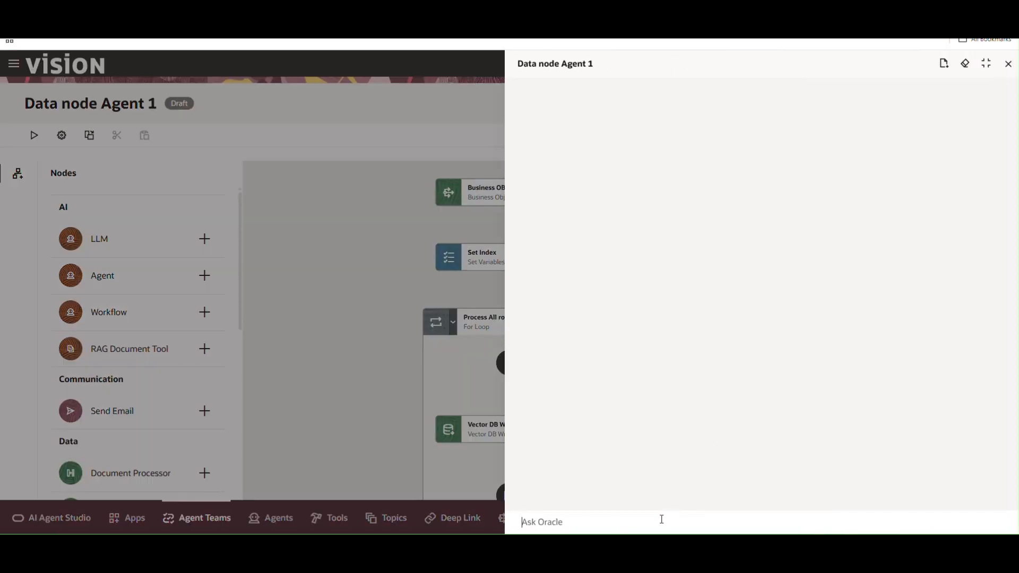
{"action": "left_click", "coordinate": [656, 521]}
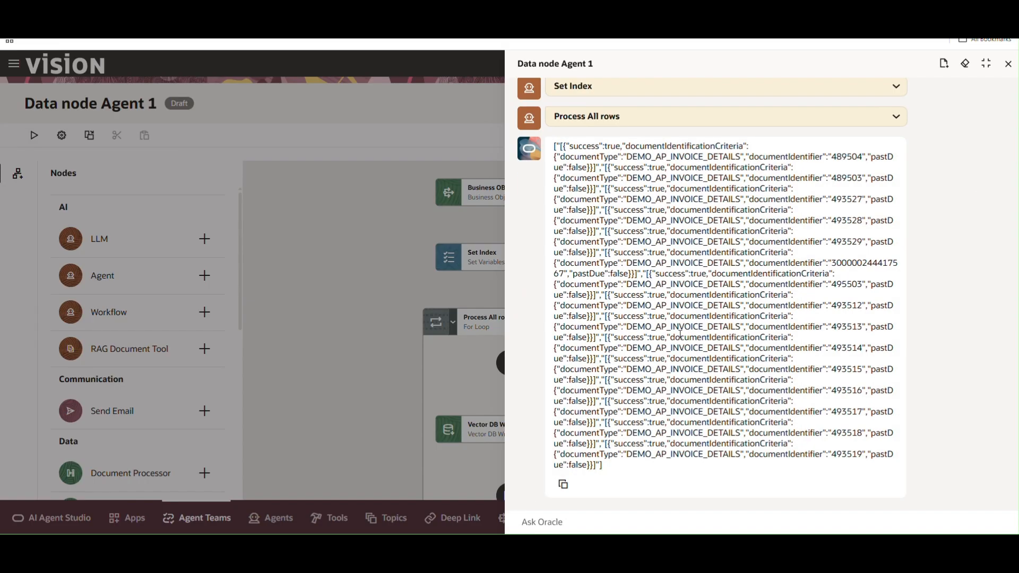
{"action": "double_click", "coordinate": [845, 158]}
{"action": "left_click", "coordinate": [1005, 72]}
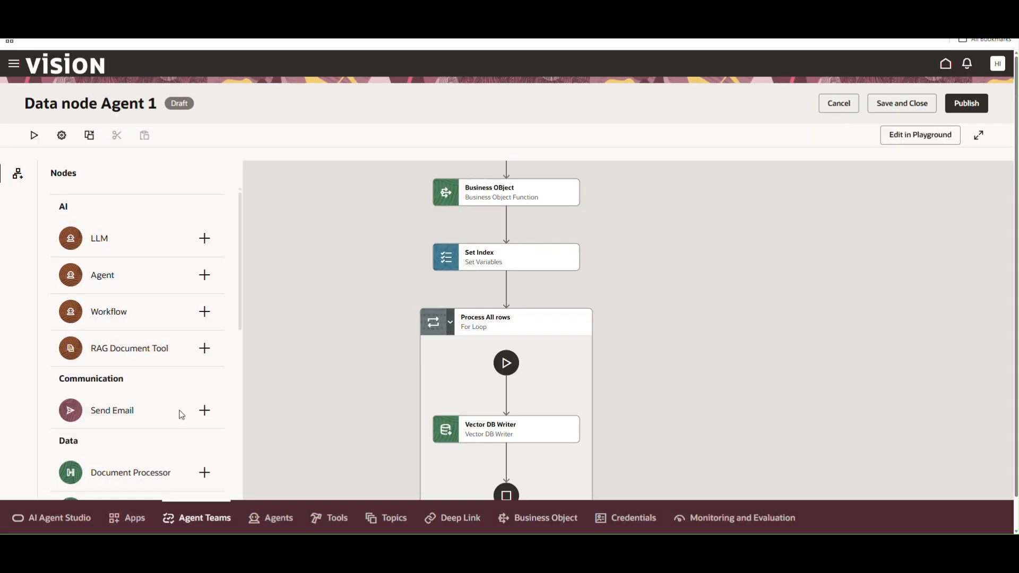
- Add a Vector DB Reader node after the Process All rows loop, before the workflow's end
{"action": "scroll", "coordinate": [180, 414], "scroll_direction": "down", "scroll_amount": 4}
{"action": "left_click_drag", "start_coordinate": [589, 398], "coordinate": [598, 227]}
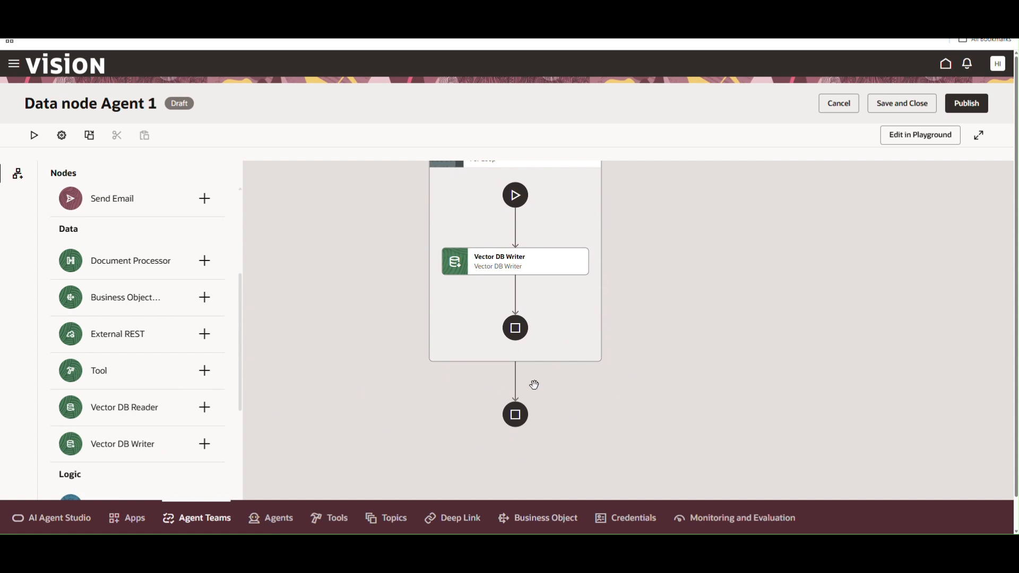
{"action": "mouse_move", "coordinate": [516, 269]}
{"action": "left_click", "coordinate": [515, 380]}
{"action": "mouse_move", "coordinate": [567, 383]}
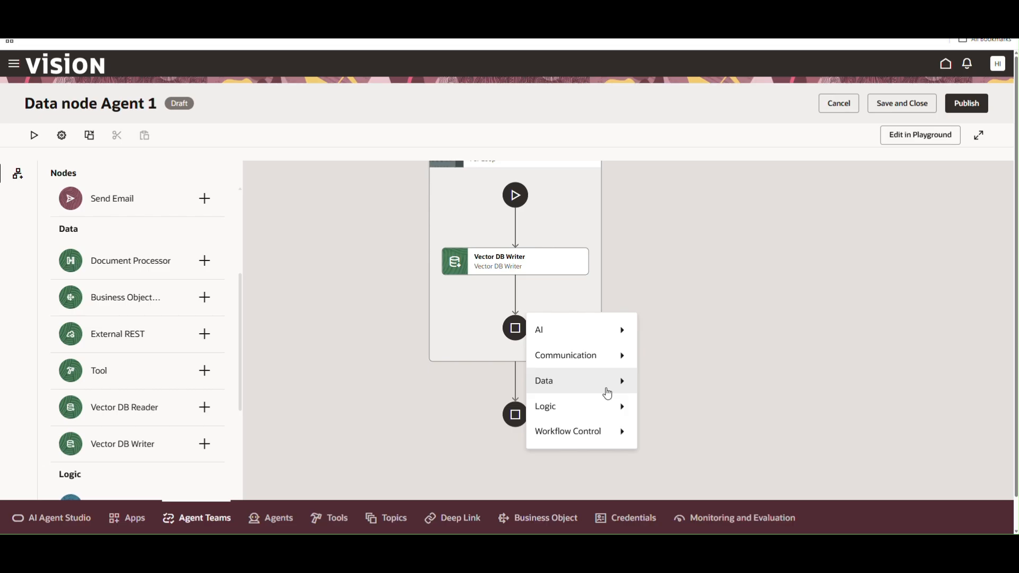
{"action": "left_click", "coordinate": [720, 492]}
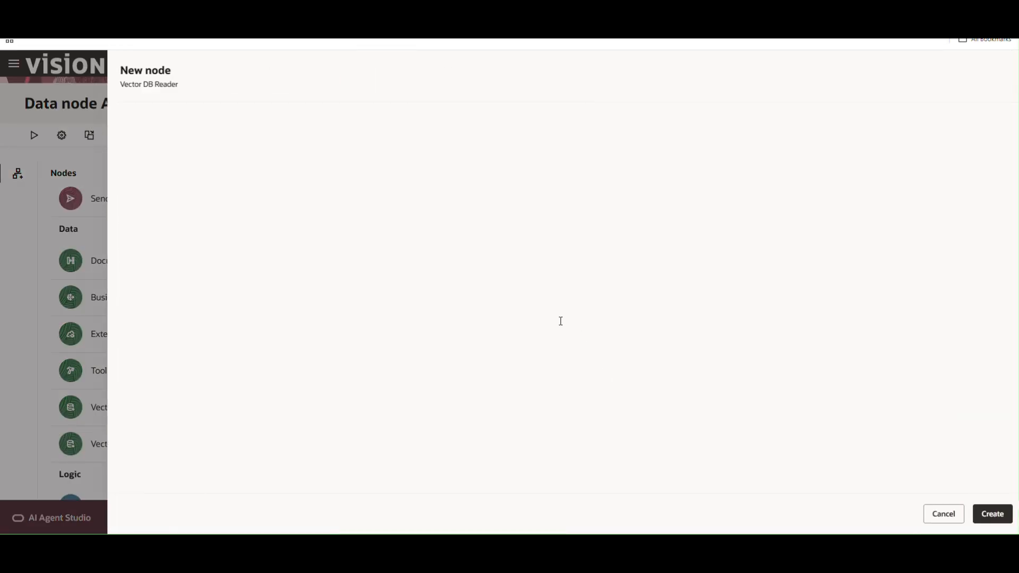
- Name the new node Vector DB Reader
{"action": "left_click", "coordinate": [247, 130]}
{"action": "type", "text": "Vector DB Writer"}
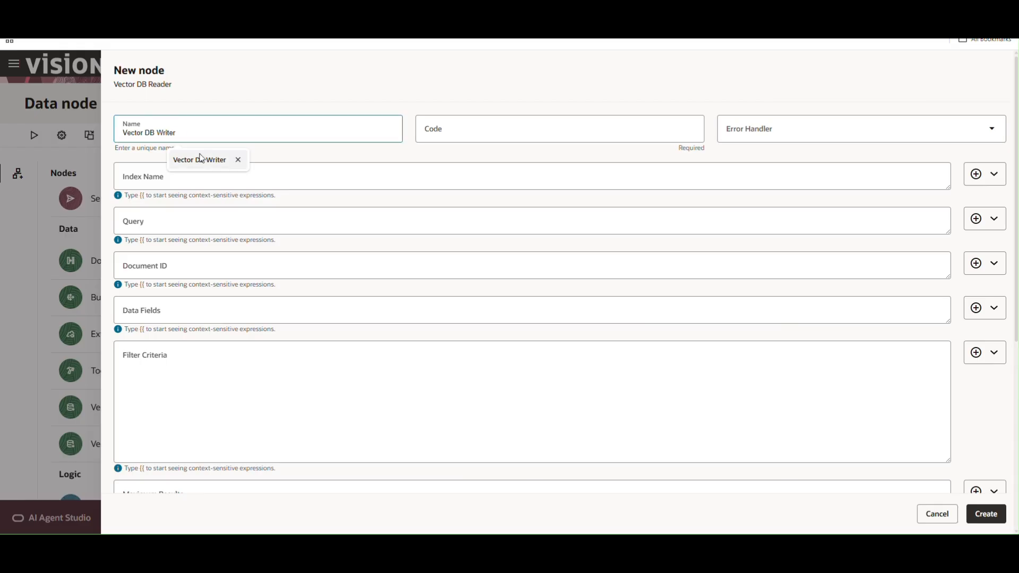
{"action": "left_click", "coordinate": [201, 160]}
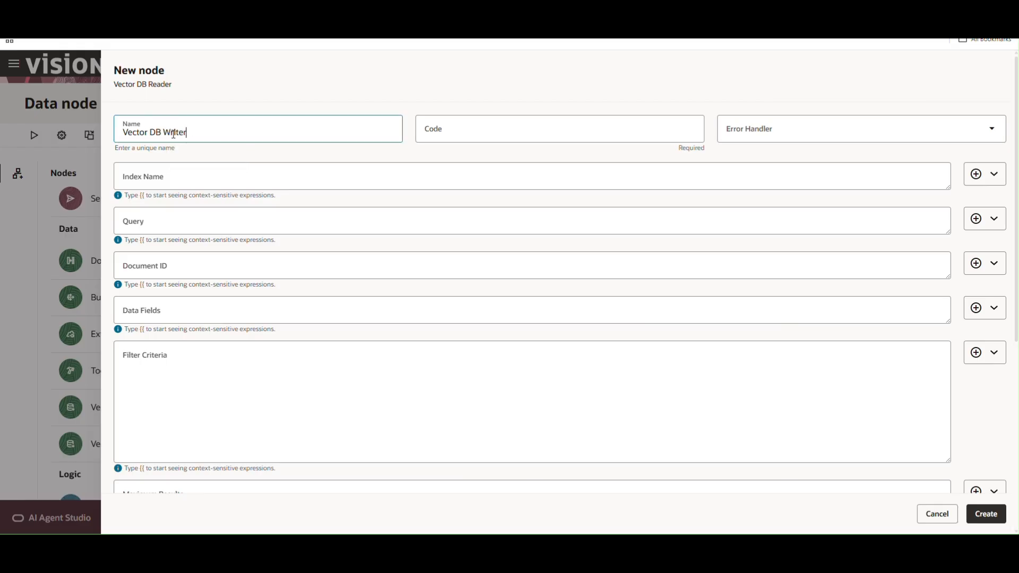
{"action": "left_click_drag", "start_coordinate": [164, 132], "coordinate": [194, 132]}
{"action": "type", "text": "Reader"}
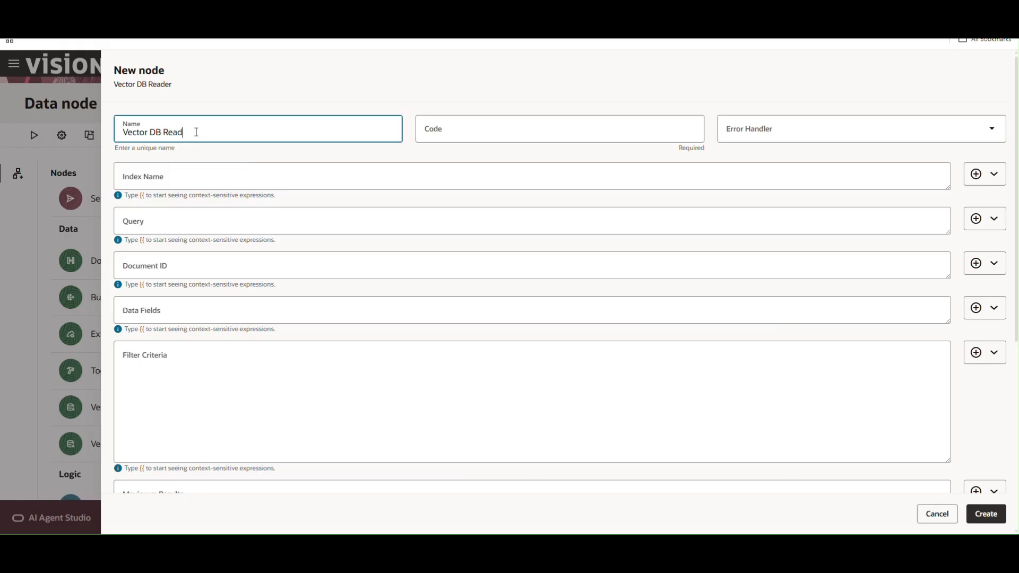
- Set the reader's Index Name to the IndexName context variable, {{$context.$variables.IndexName}}
{"action": "left_click", "coordinate": [192, 176]}
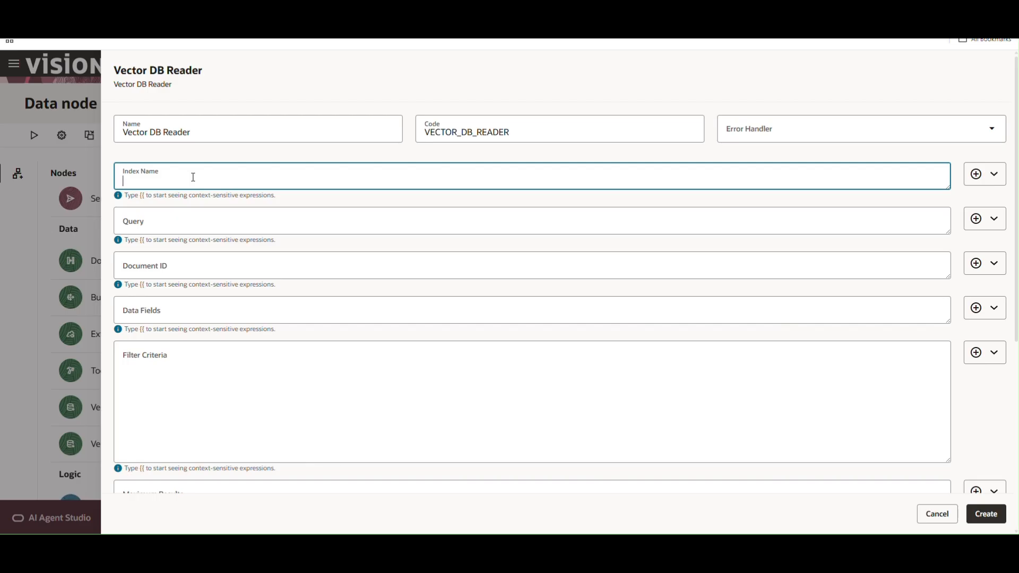
{"action": "left_click", "coordinate": [993, 174]}
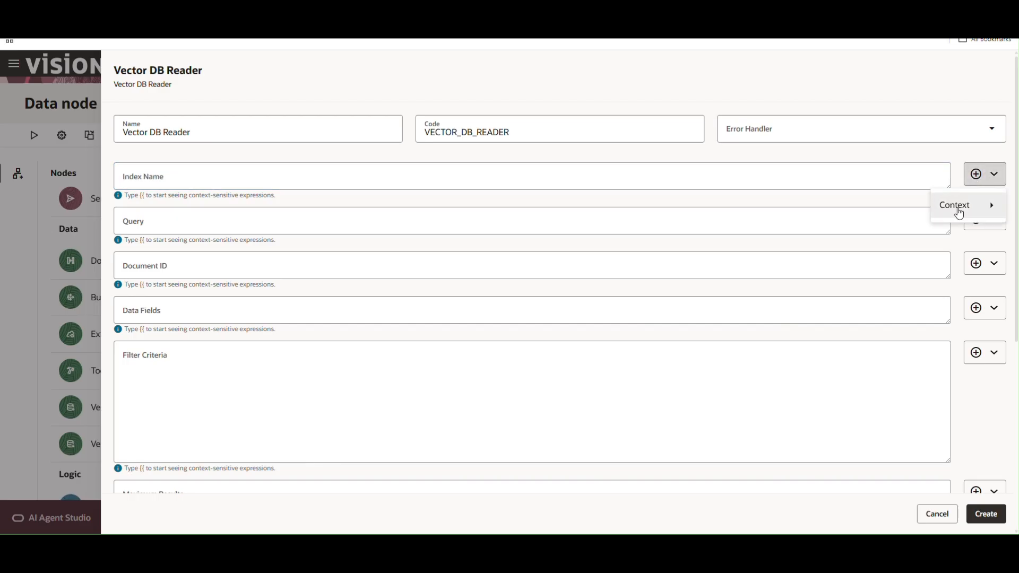
{"action": "mouse_move", "coordinate": [955, 205]}
{"action": "mouse_move", "coordinate": [930, 316]}
{"action": "left_click", "coordinate": [968, 310]}
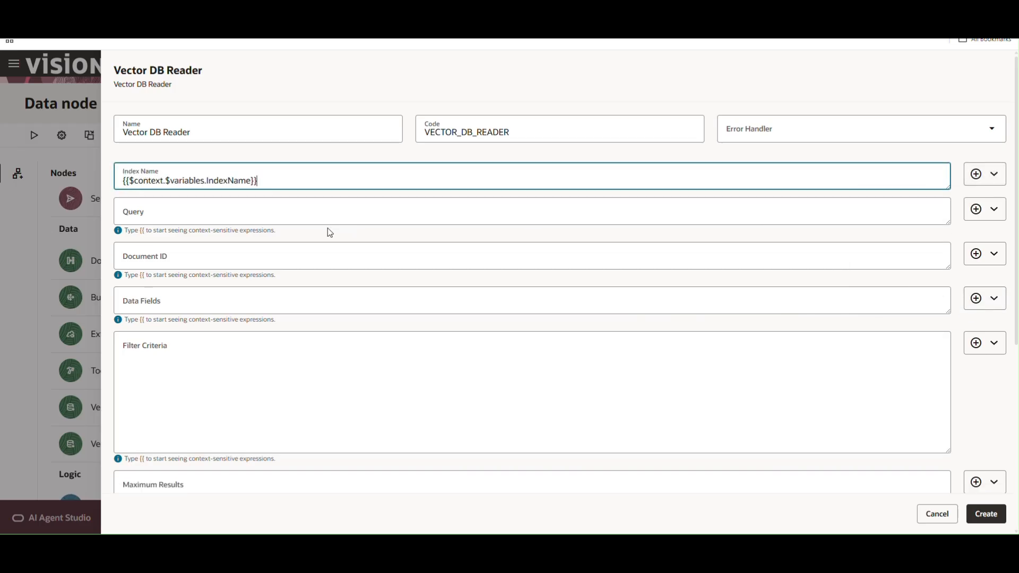
{"action": "left_click", "coordinate": [256, 218]}
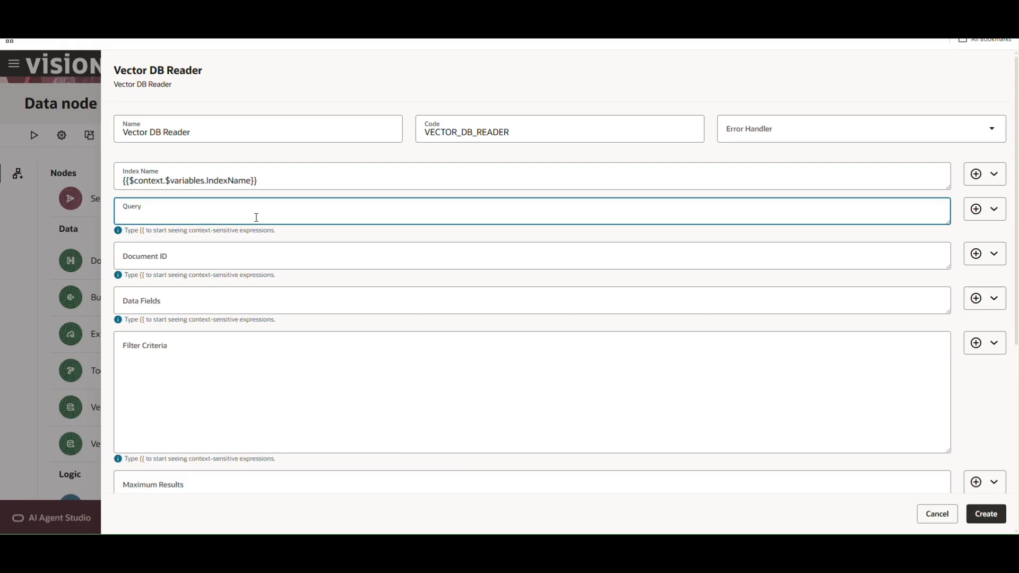
{"action": "type", "text": "Any invoices for Supplier"}
{"action": "key", "text": "BackSpace"}
{"action": "key", "text": "BackSpace"}
{"action": "key", "text": "BackSpace"}
{"action": "key", "text": "BackSpace"}
{"action": "key", "text": "BackSpace"}
{"action": "key", "text": "BackSpace"}
{"action": "key", "text": "BackSpace"}
{"action": "key", "text": "BackSpace"}
{"action": "key", "text": "BackSpace"}
{"action": "key", "text": "BackSpace"}
{"action": "key", "text": "BackSpace"}
{"action": "key", "text": "BackSpace"}
{"action": "key", "text": "BackSpace"}
{"action": "key", "text": "BackSpace"}
{"action": "key", "text": "BackSpace"}
{"action": "key", "text": "BackSpace"}
{"action": "key", "text": "BackSpace"}
{"action": "key", "text": "BackSpace"}
{"action": "key", "text": "BackSpace"}
{"action": "key", "text": "BackSpace"}
- Set the reader's Query to the system input message, {{$context.$system.$inputMessage}}
{"action": "left_click", "coordinate": [977, 209]}
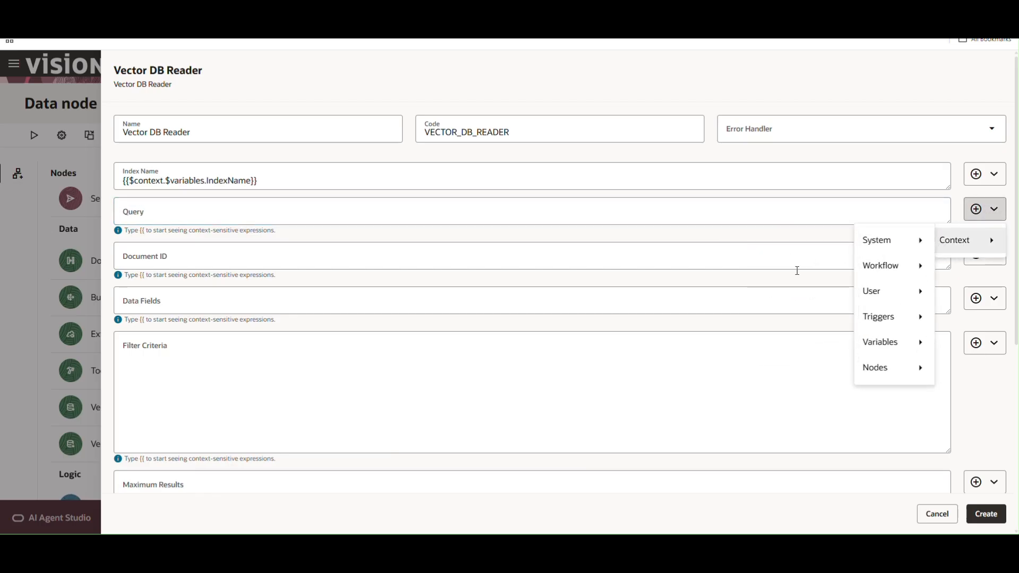
{"action": "mouse_move", "coordinate": [892, 240]}
{"action": "left_click", "coordinate": [814, 288]}
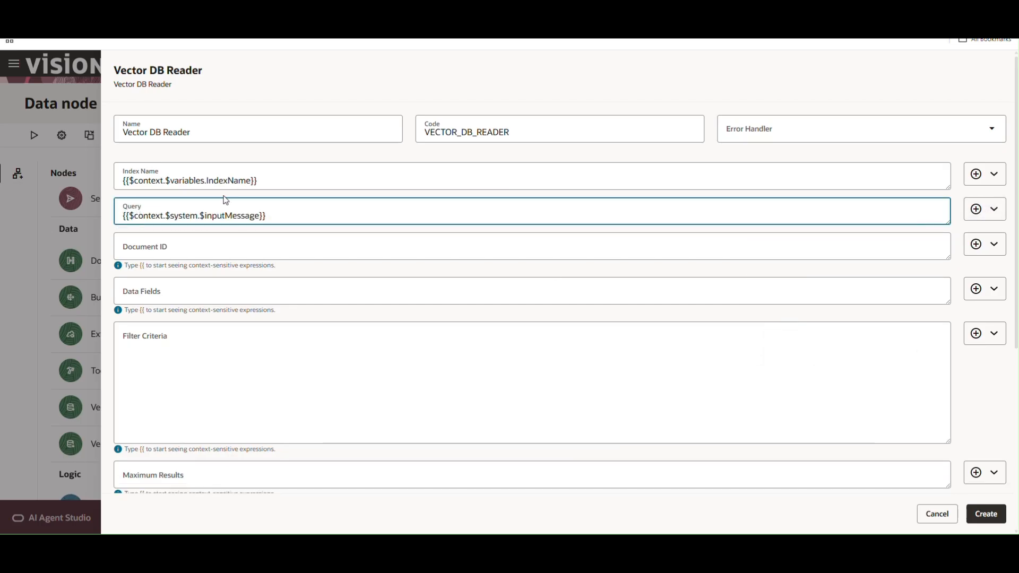
{"action": "left_click", "coordinate": [214, 252]}
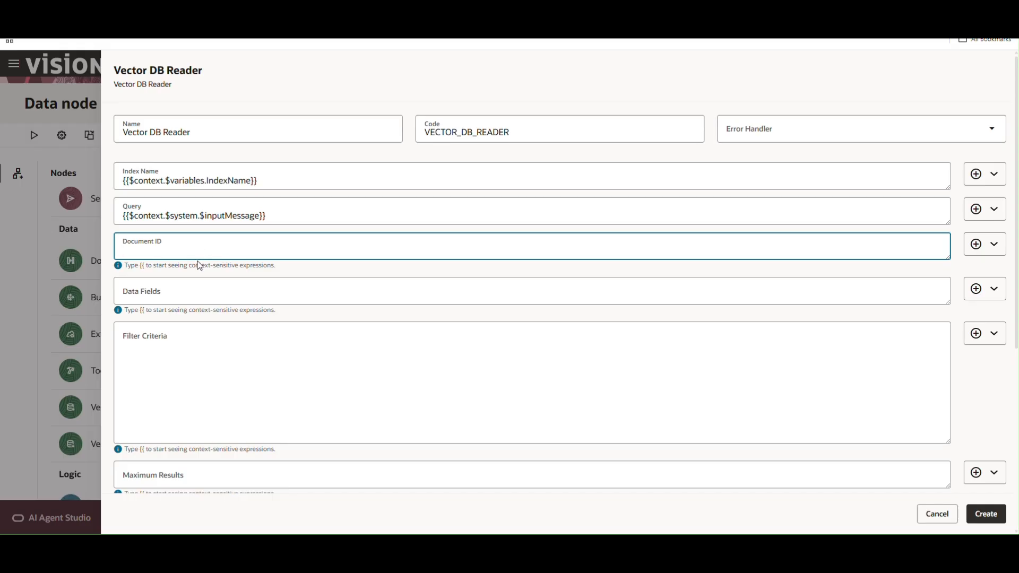
{"action": "left_click", "coordinate": [174, 296]}
{"action": "left_click", "coordinate": [172, 253]}
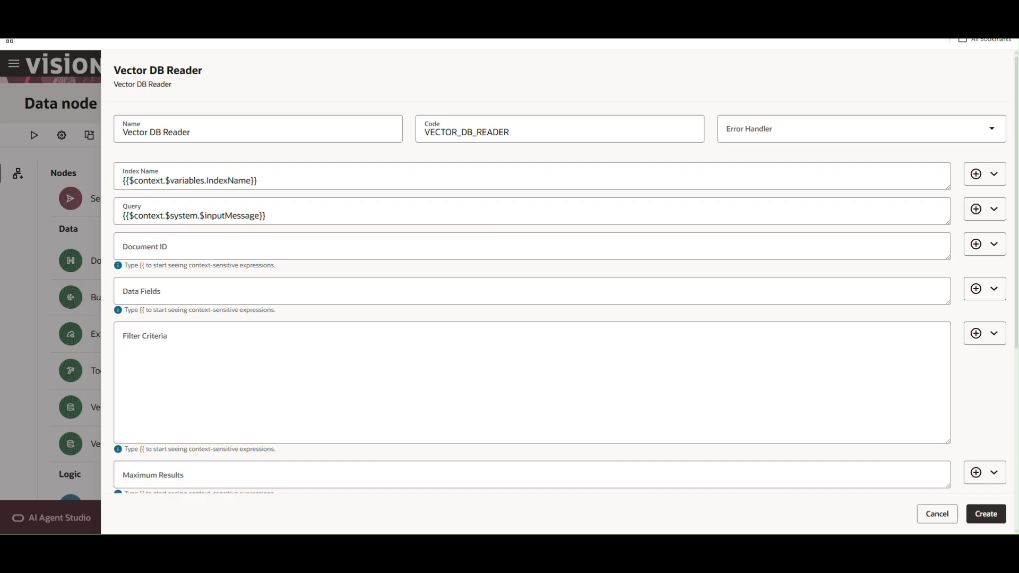
- Fill the Filter Criteria with a JSON filter using operator "and" and one criterion: field InvoiceSource, operation eq, value Spreadsheet
{"action": "left_click", "coordinate": [201, 360]}
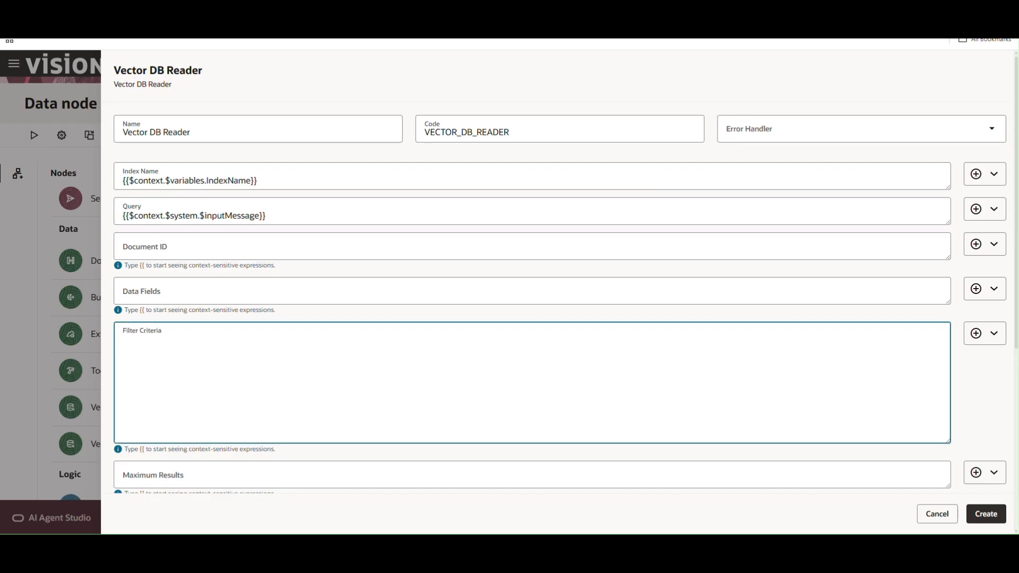
{"action": "key", "text": "alt+Tab"}
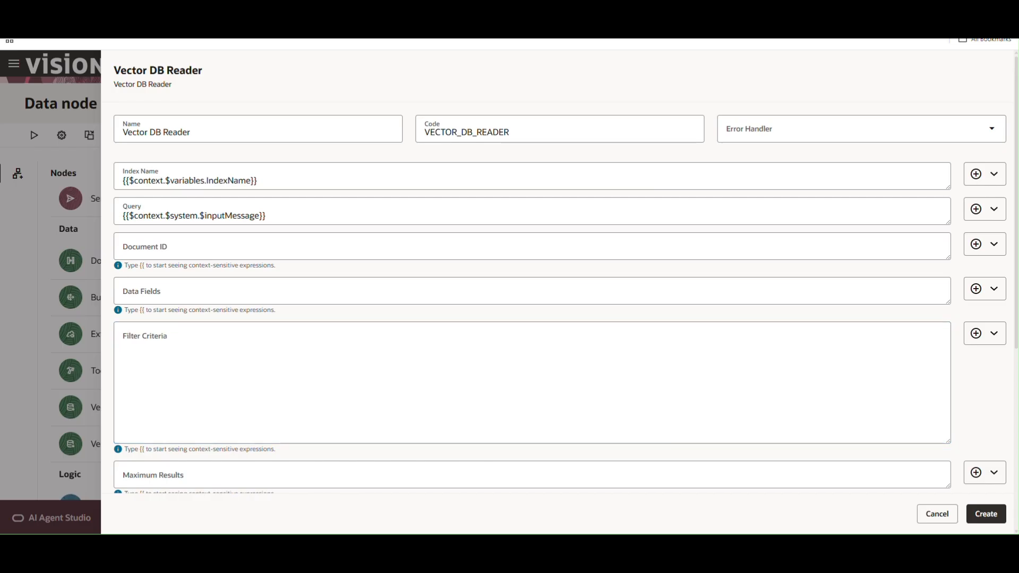
{"action": "left_click", "coordinate": [295, 346]}
{"action": "type", "text": "{     \"operator\": \"and\",     \"criteria\": [         {             \"field\": \"InvoiceSource\",             \"operation\": \"eq\",             \"value\": \"Spreadsheet\"         }     ] }"}
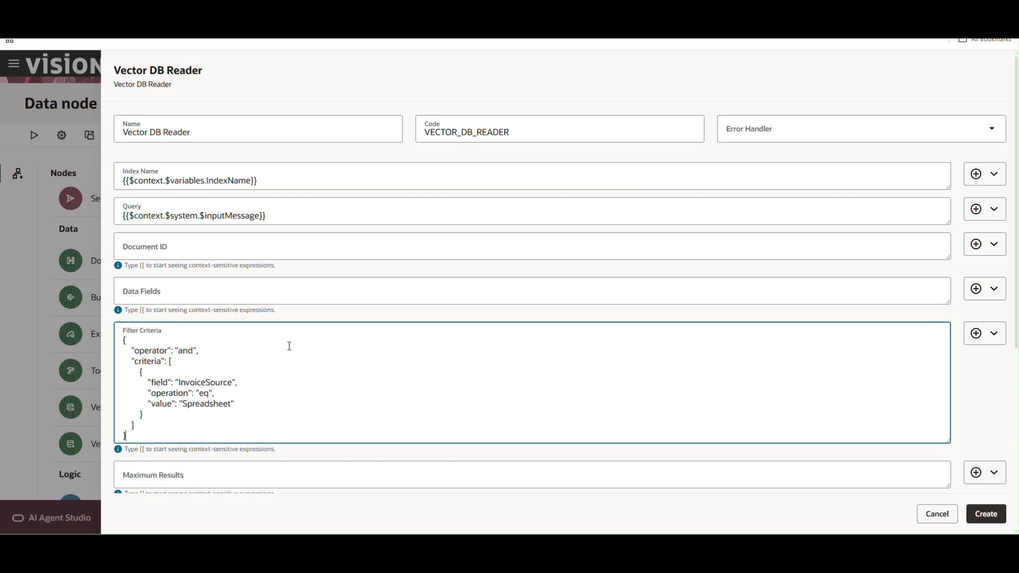
{"action": "triple_click", "coordinate": [118, 353]}
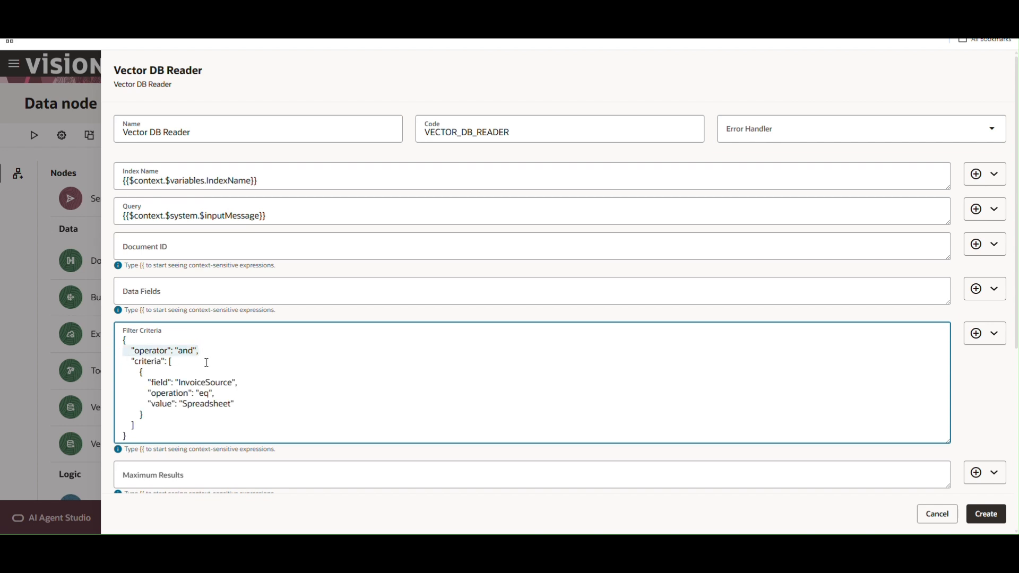
{"action": "left_click_drag", "start_coordinate": [178, 383], "coordinate": [114, 387]}
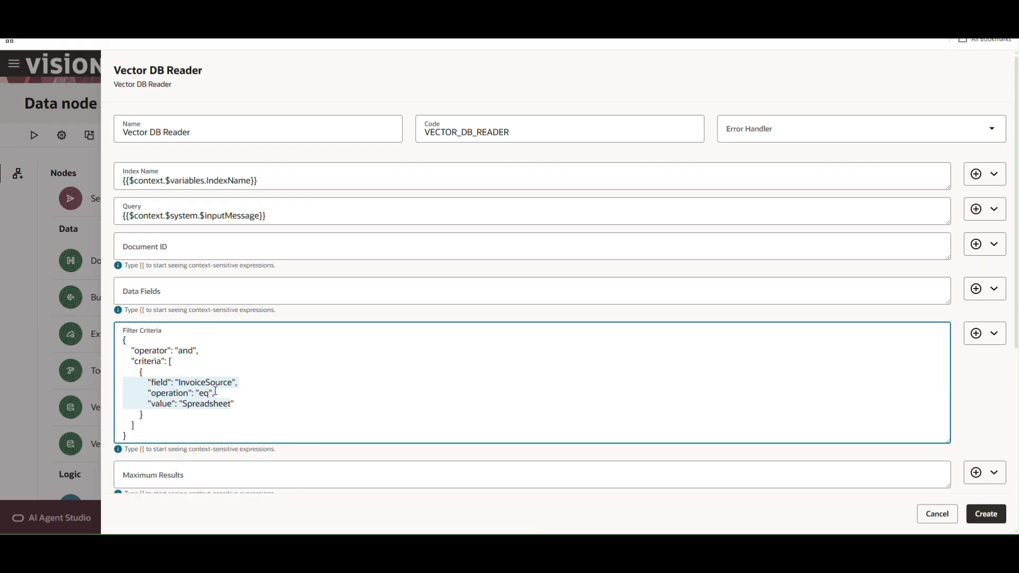
- Set the reader's Maximum Results to 10 and create the Vector DB Reader node
{"action": "left_click", "coordinate": [167, 472]}
{"action": "type", "text": "5"}
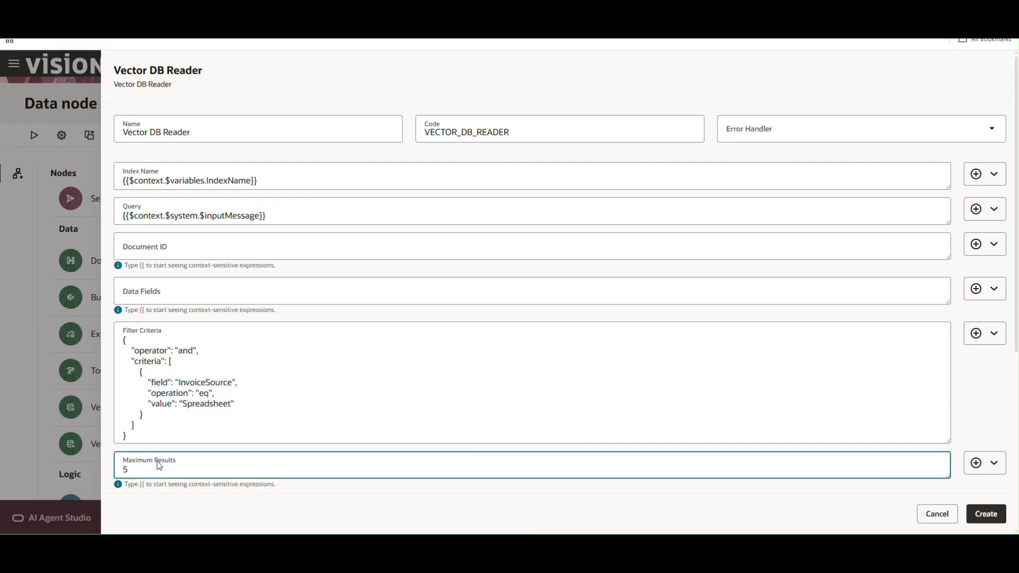
{"action": "scroll", "coordinate": [253, 416], "scroll_direction": "down", "scroll_amount": 2}
{"action": "key", "text": "BackSpace"}
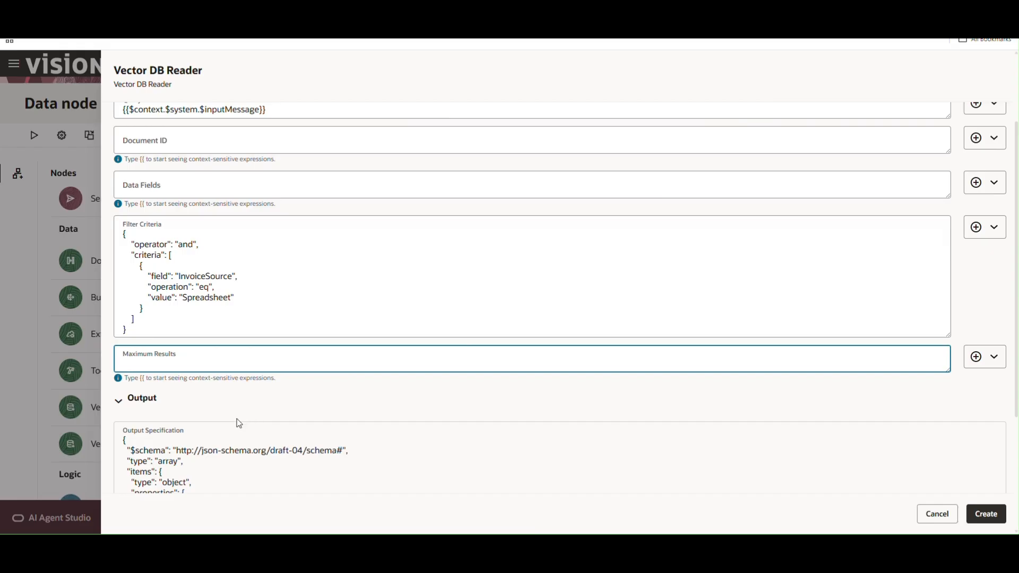
{"action": "type", "text": "10"}
{"action": "left_click", "coordinate": [304, 413]}
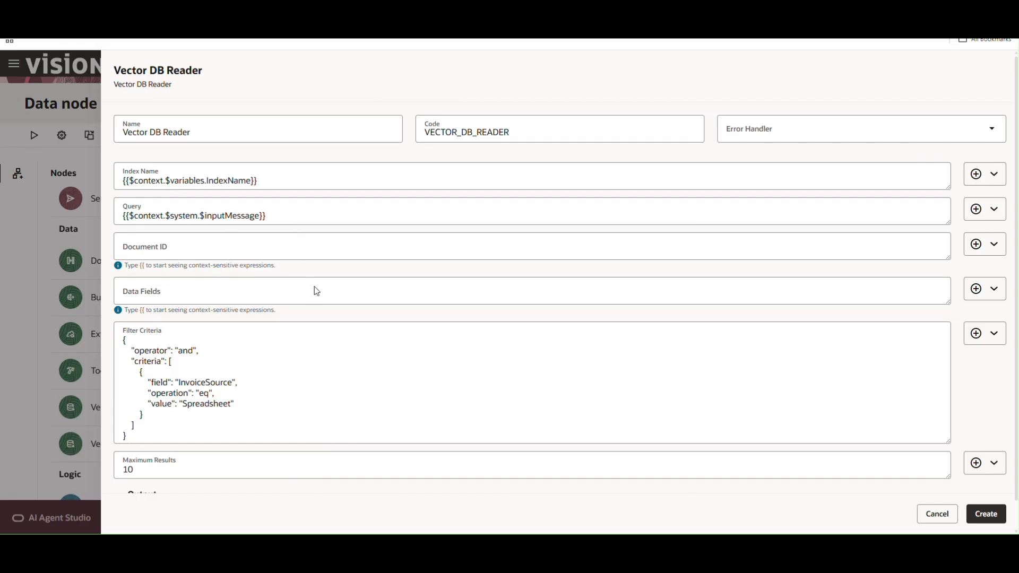
{"action": "scroll", "coordinate": [371, 379], "scroll_direction": "down", "scroll_amount": 1}
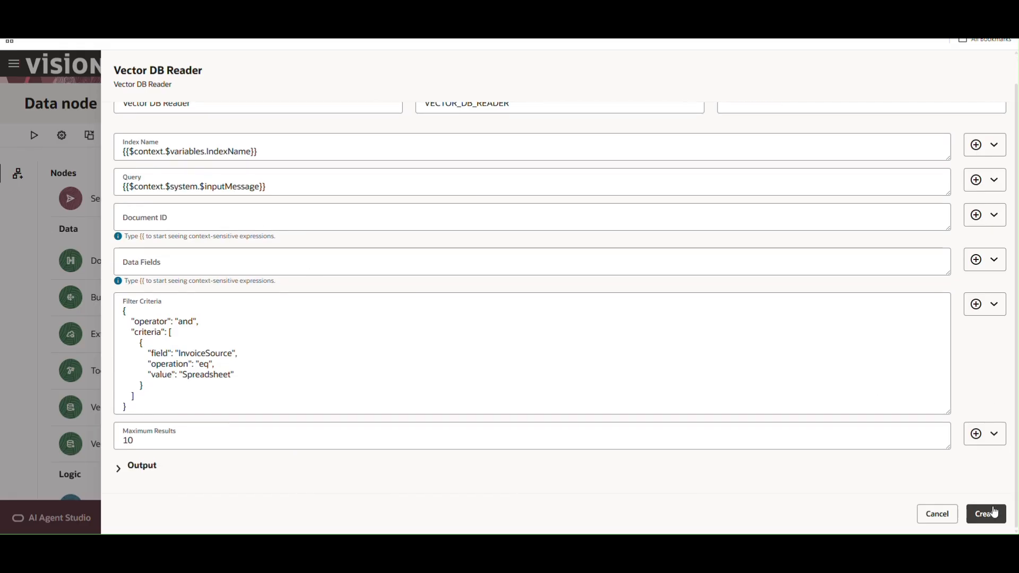
{"action": "left_click", "coordinate": [988, 514]}
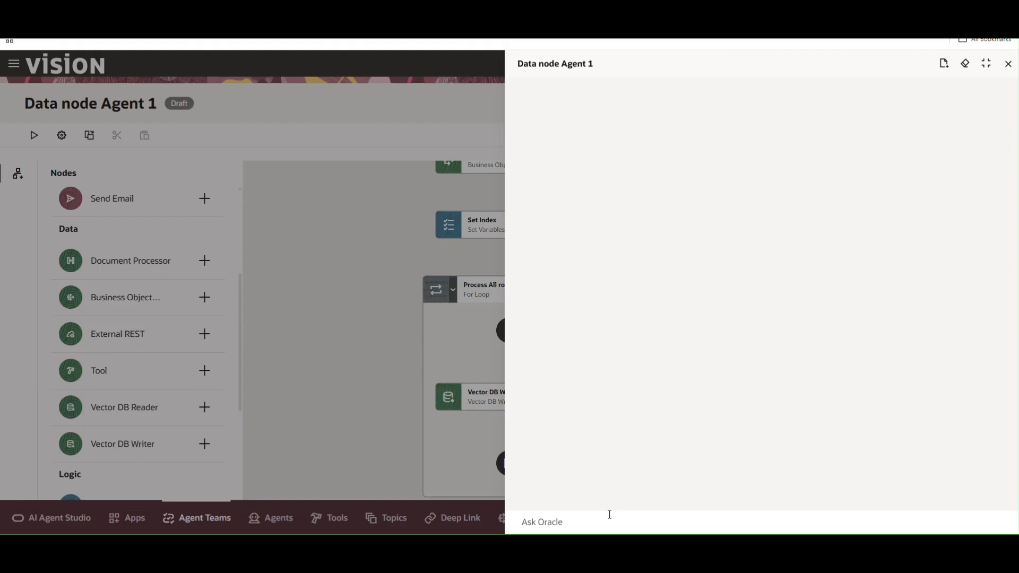
- Test the workflow by asking "Any invoices for Supplier Lee Supplies" and check the Vector DB Reader's output
{"action": "type", "text": "Any invoices for Suppli"}
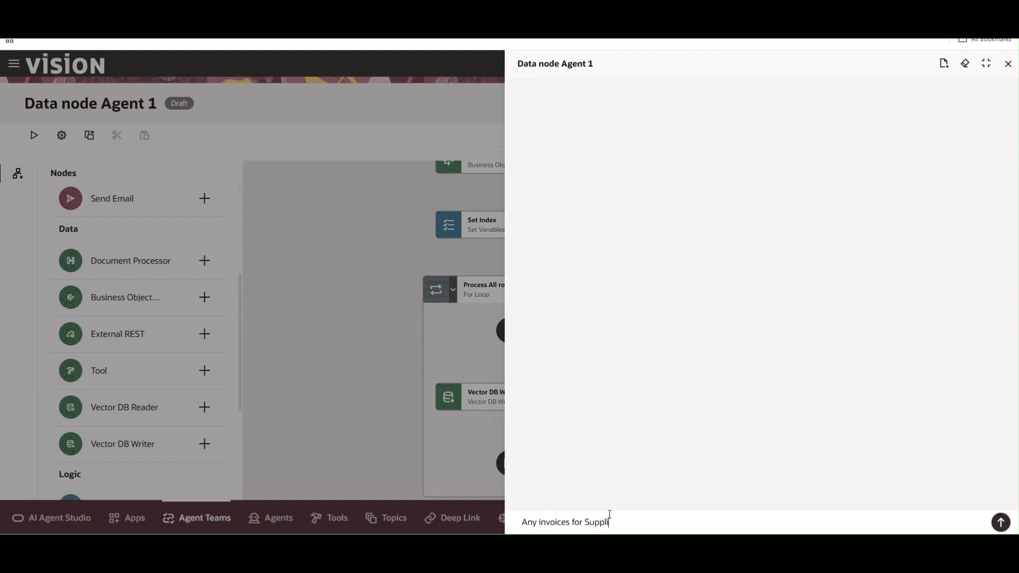
{"action": "type", "text": "er Lee Supplies"}
{"action": "key", "text": "Return"}
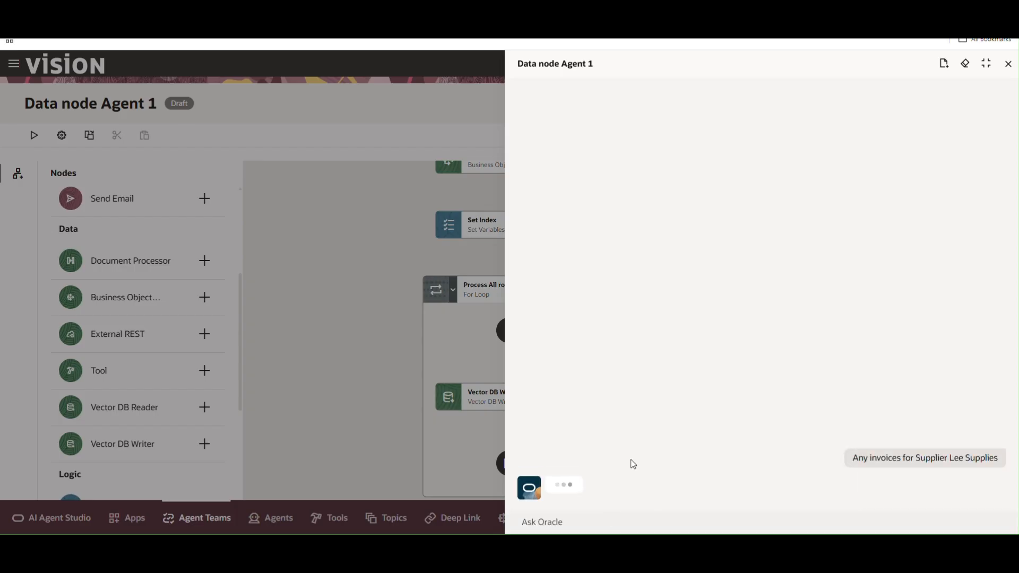
{"action": "left_click", "coordinate": [644, 264]}
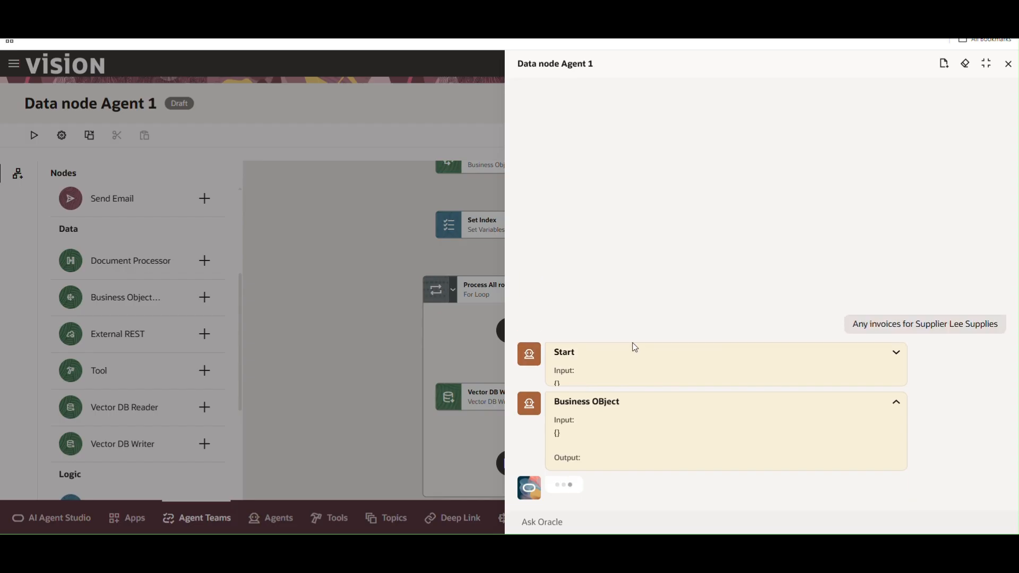
{"action": "left_click", "coordinate": [639, 403]}
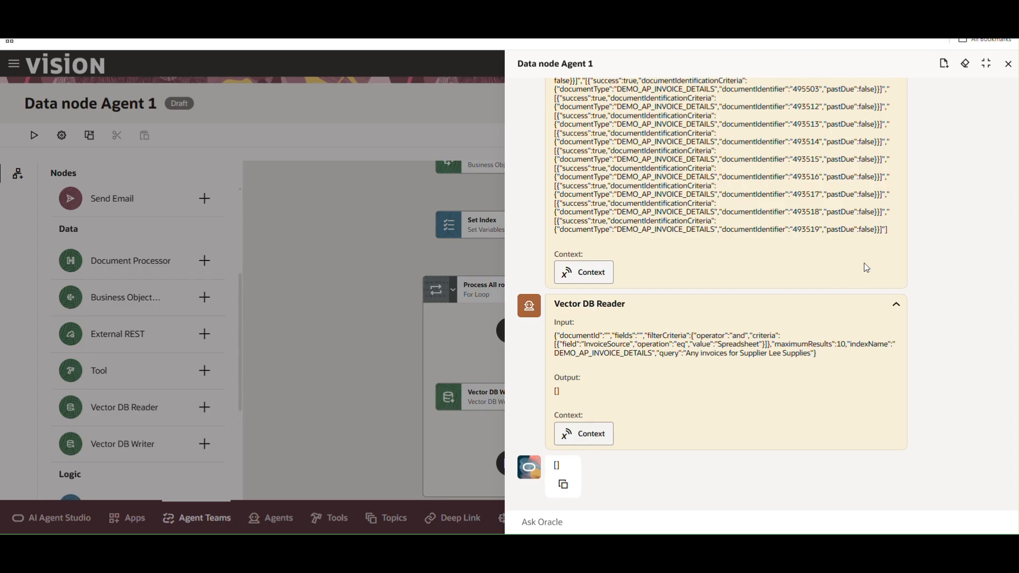
{"action": "left_click", "coordinate": [1009, 64]}
- Open the Vector DB Reader node for editing and review its Index Name, Query and InvoiceSource filter criteria
{"action": "scroll", "coordinate": [690, 308], "scroll_direction": "down", "scroll_amount": 4}
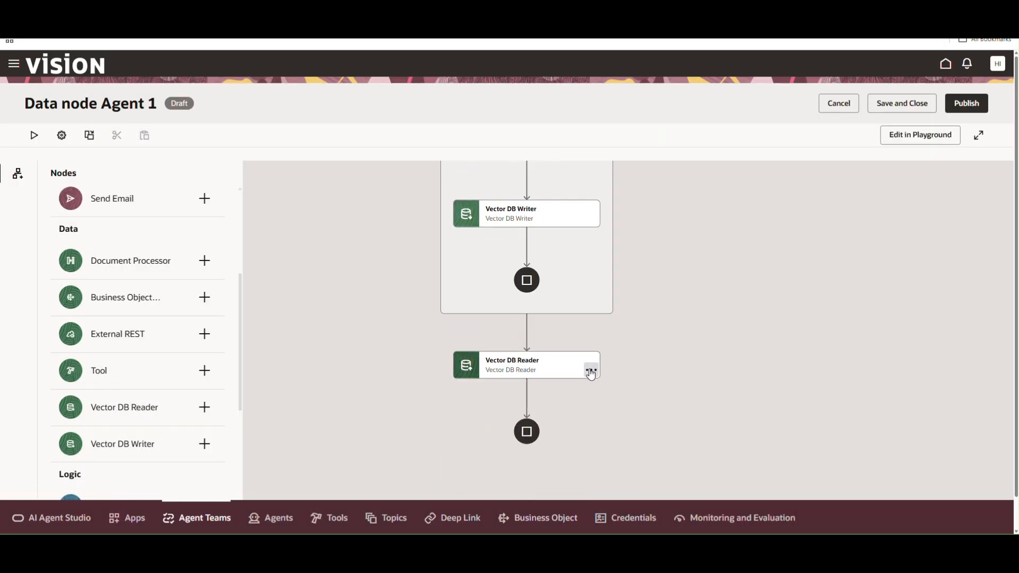
{"action": "left_click", "coordinate": [590, 365]}
{"action": "left_click", "coordinate": [607, 399]}
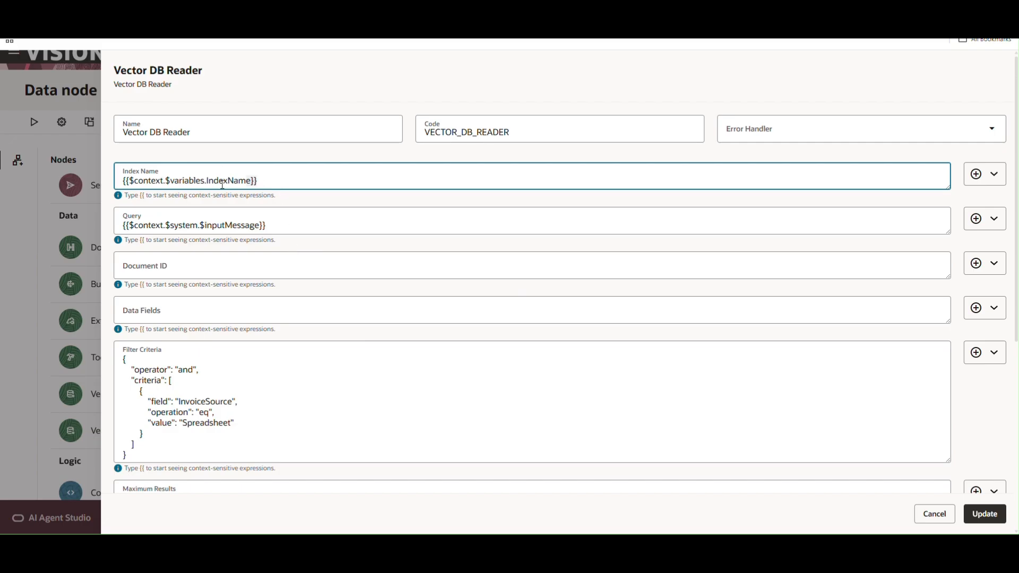
{"action": "left_click_drag", "start_coordinate": [253, 181], "coordinate": [92, 178]}
{"action": "left_click_drag", "start_coordinate": [262, 233], "coordinate": [87, 236]}
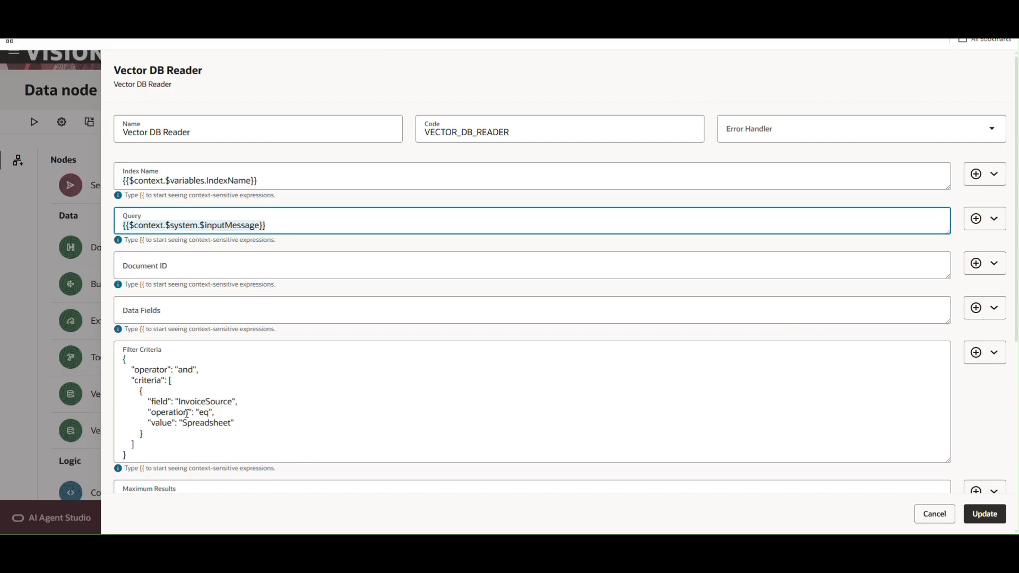
{"action": "scroll", "coordinate": [187, 413], "scroll_direction": "down", "scroll_amount": 2}
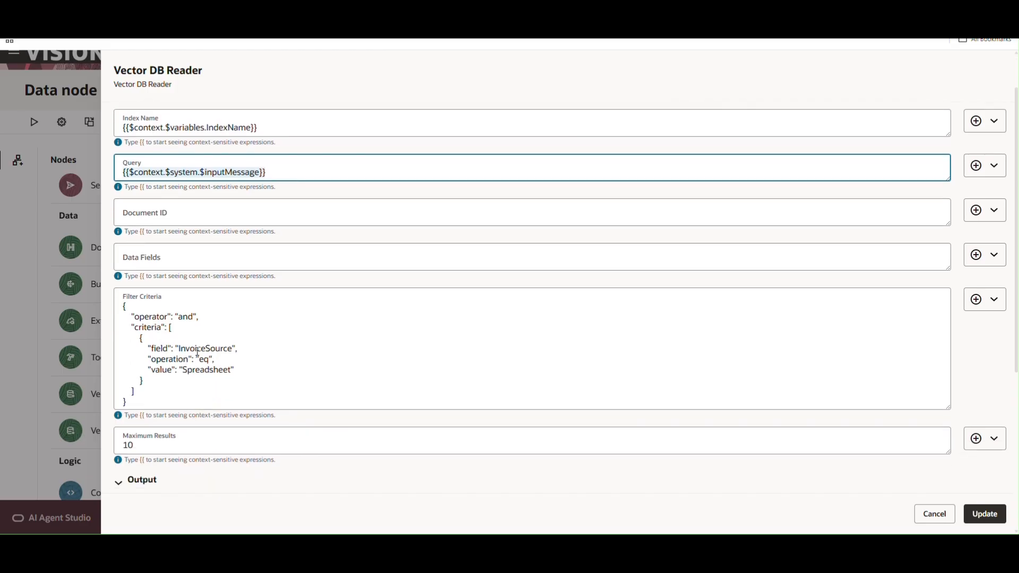
{"action": "left_click", "coordinate": [197, 353]}
{"action": "double_click", "coordinate": [197, 353]}
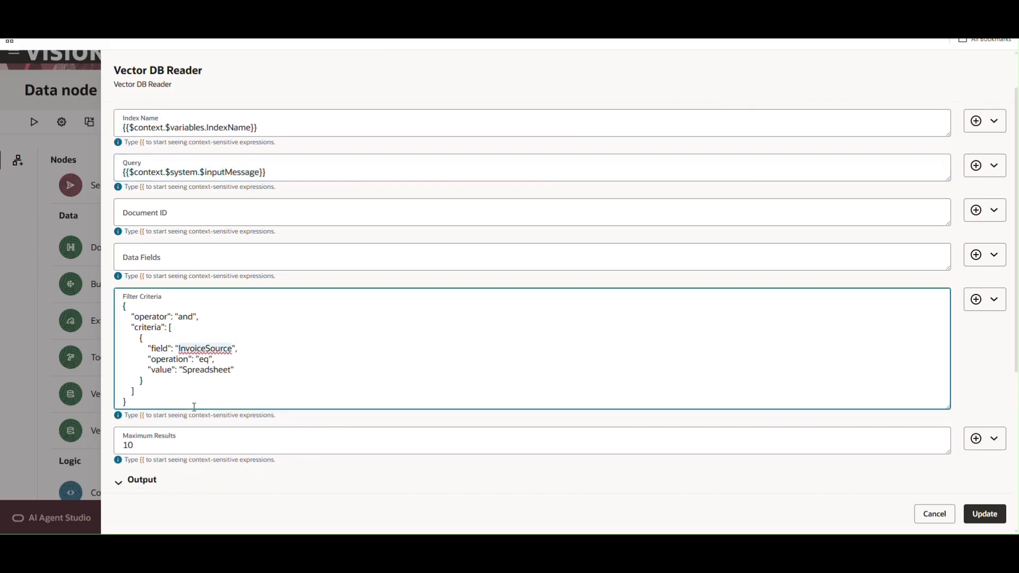
{"action": "triple_click", "coordinate": [205, 370]}
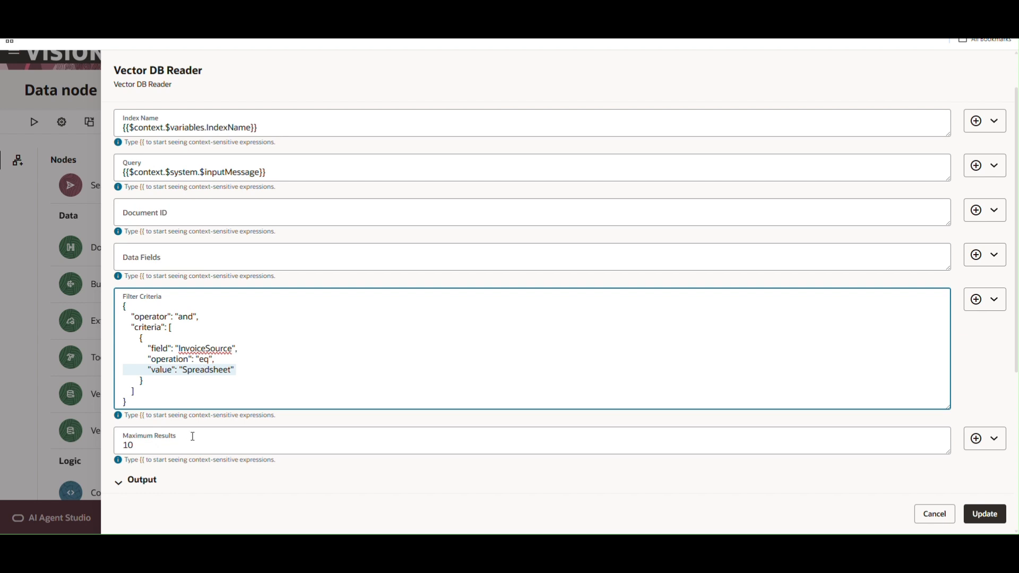
{"action": "double_click", "coordinate": [209, 368]}
- Switch to Postman and check the InvoiceSource field and its value in the invoices response
{"action": "left_click", "coordinate": [653, 546]}
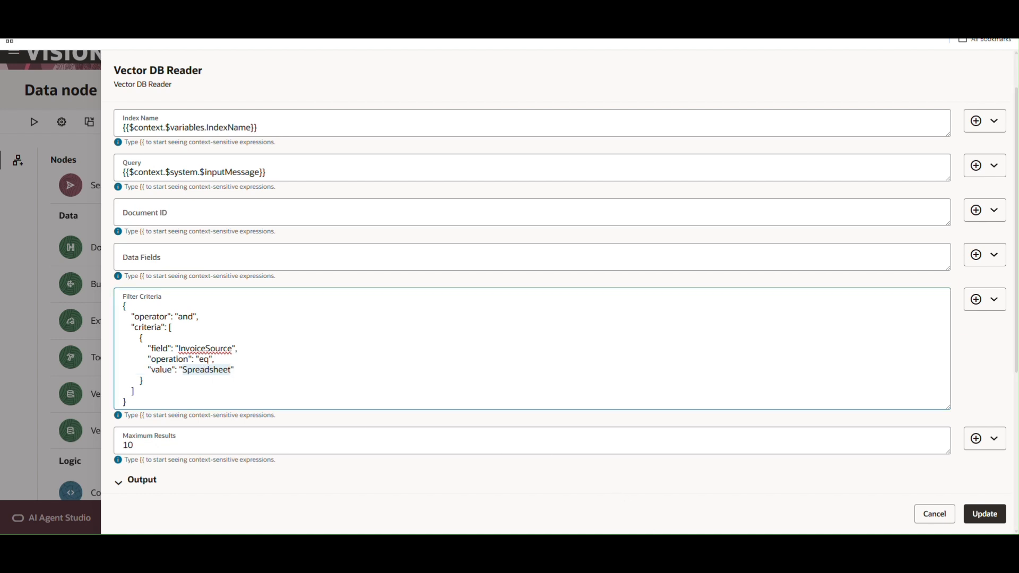
{"action": "scroll", "coordinate": [386, 352], "scroll_direction": "down", "scroll_amount": 5}
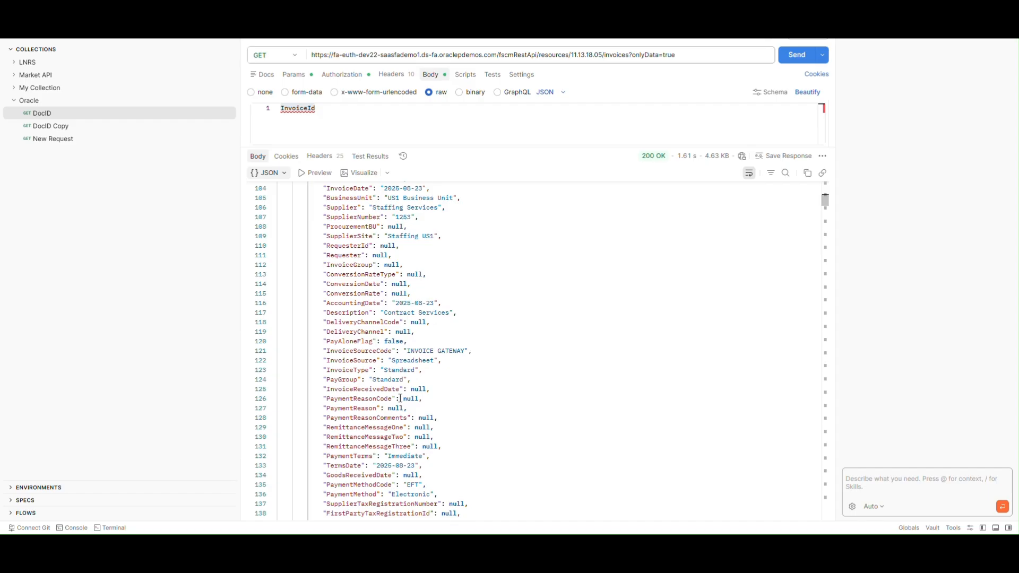
{"action": "double_click", "coordinate": [354, 361]}
{"action": "double_click", "coordinate": [424, 360]}
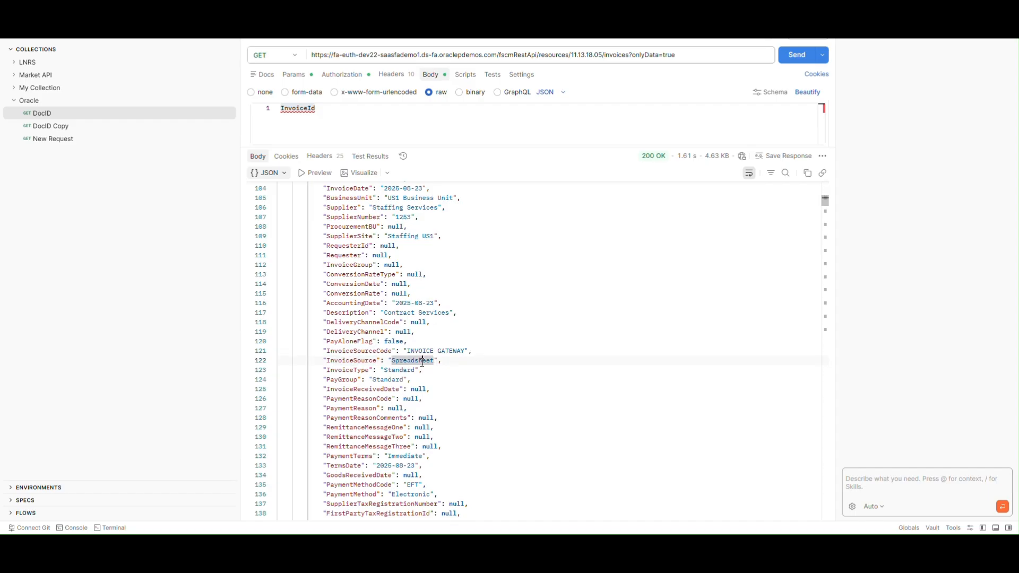
- Return to the Vector DB Reader and refill Filter Criteria with the JSON "and" filter: field InvoiceSource, operation eq, value Spreadsheet
{"action": "key", "text": "alt+Tab"}
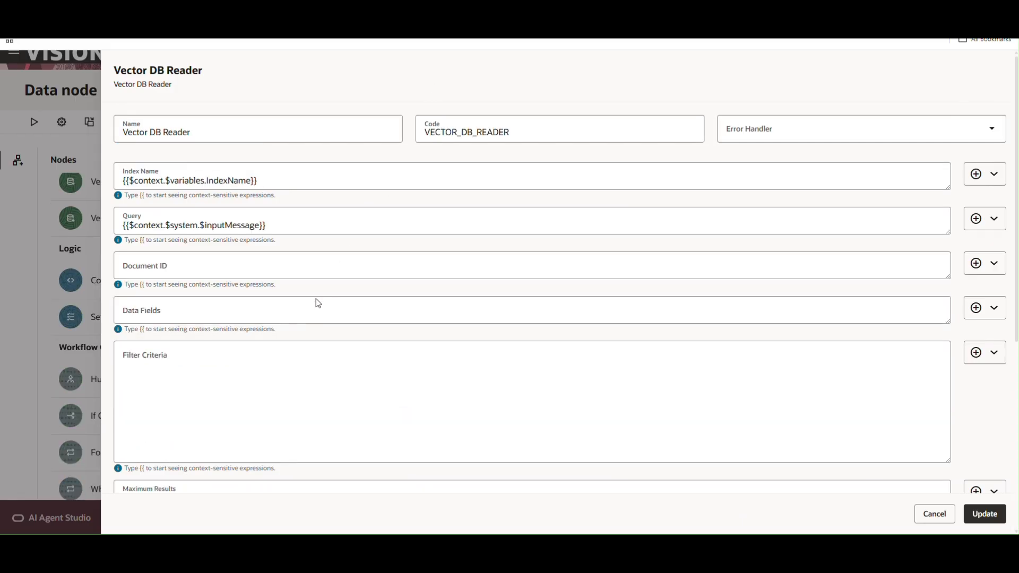
{"action": "scroll", "coordinate": [285, 366], "scroll_direction": "down", "scroll_amount": 1}
{"action": "scroll", "coordinate": [285, 370], "scroll_direction": "down", "scroll_amount": 2}
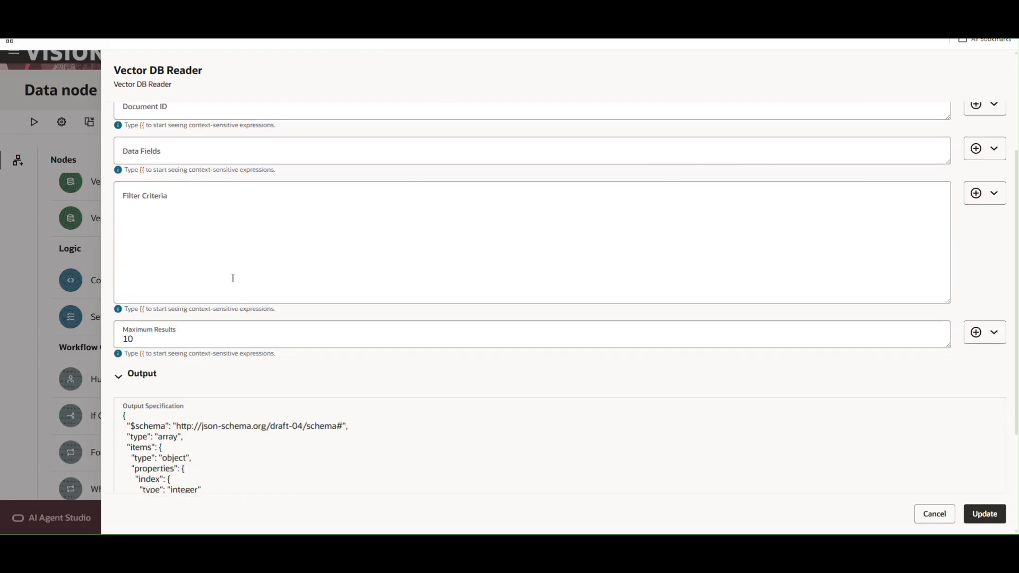
{"action": "left_click", "coordinate": [193, 249]}
{"action": "scroll", "coordinate": [165, 266], "scroll_direction": "up", "scroll_amount": 2}
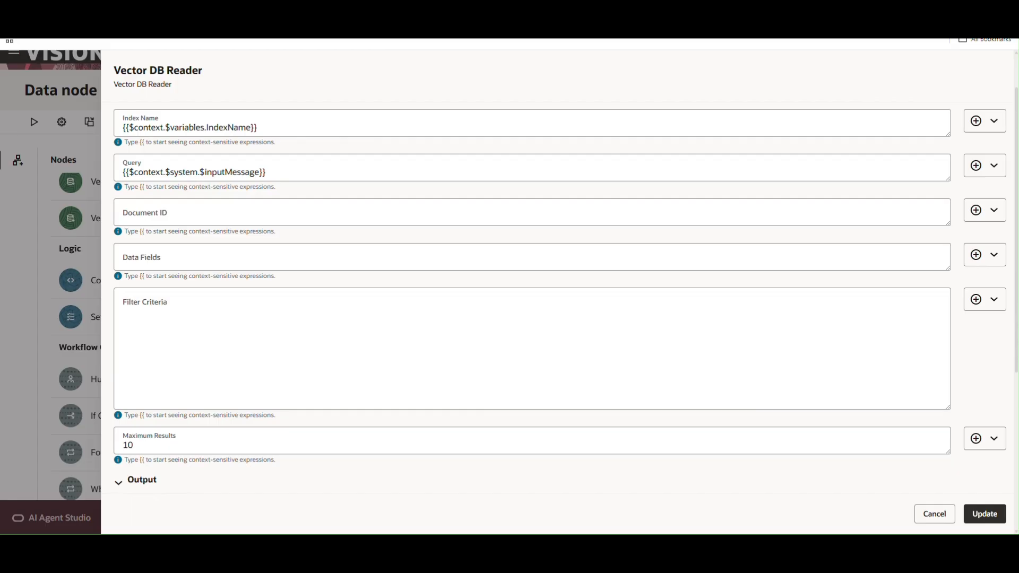
{"action": "left_click", "coordinate": [310, 358]}
{"action": "type", "text": "{     \"operator\": \"and\",     \"criteria\": [         {             \"field\": \"InvoiceSource\",             \"operation\": \"eq\",             \"value\": \"Spreadsheet\"         }     ] }"}
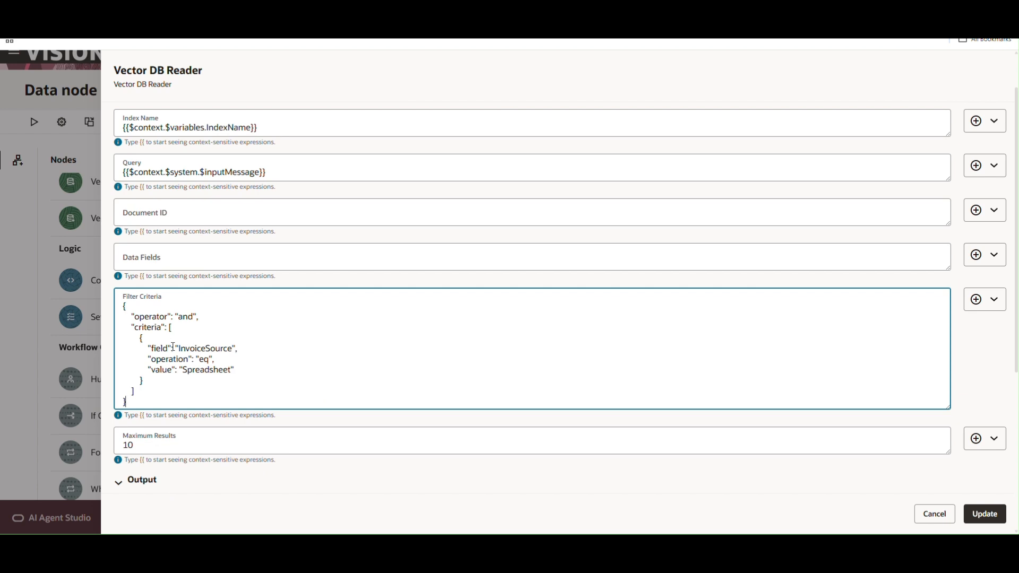
- Clear the reader's entire Filter Criteria and update the Vector DB Reader node
{"action": "scroll", "coordinate": [173, 346], "scroll_direction": "down", "scroll_amount": 1}
{"action": "left_click_drag", "start_coordinate": [127, 351], "coordinate": [121, 259]}
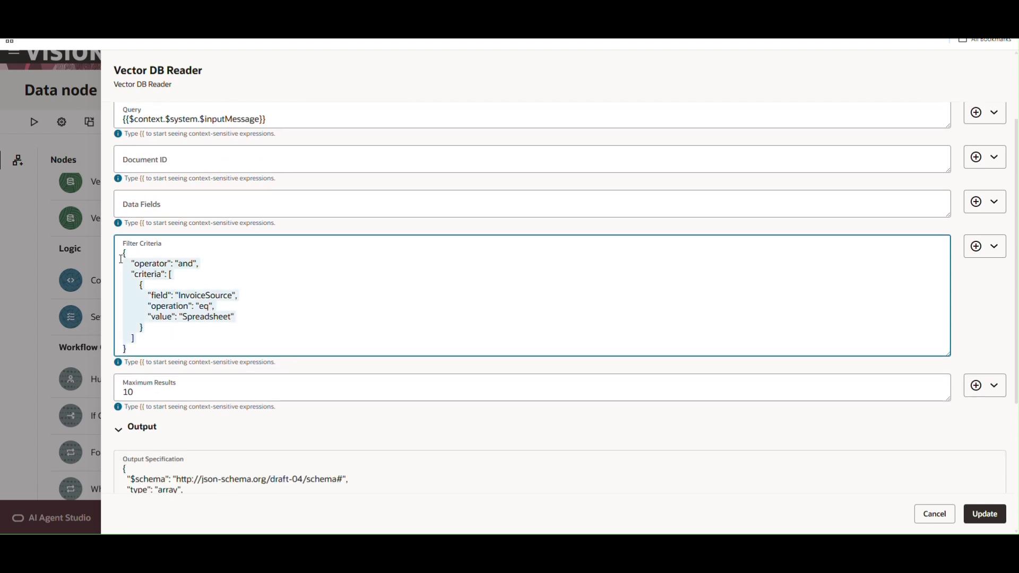
{"action": "left_click_drag", "start_coordinate": [152, 348], "coordinate": [105, 246]}
{"action": "key", "text": "BackSpace"}
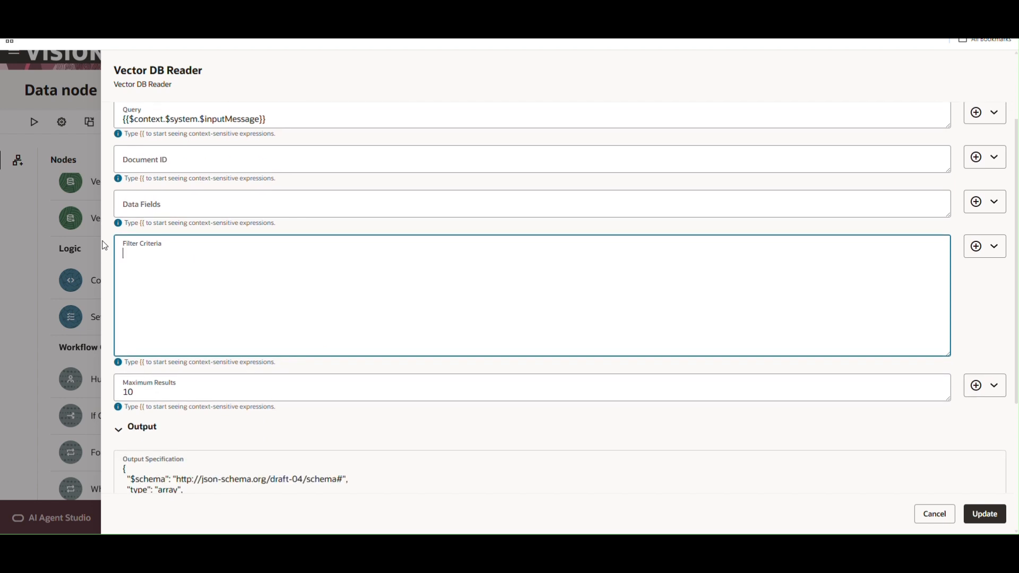
{"action": "left_click", "coordinate": [1000, 514]}
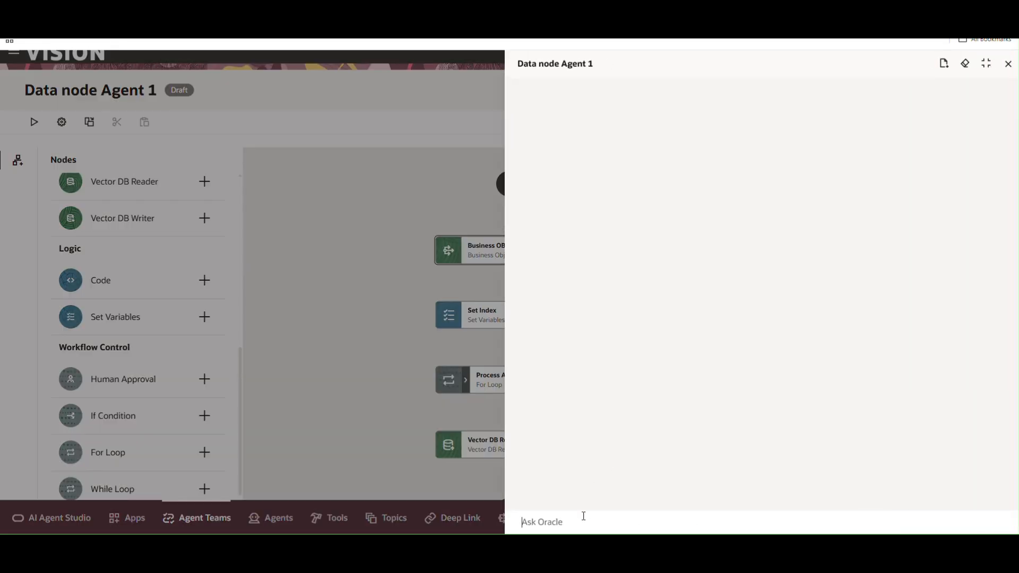
- Test the workflow again by asking "All Invoices for Lee Supplies"
{"action": "type", "text": "All"}
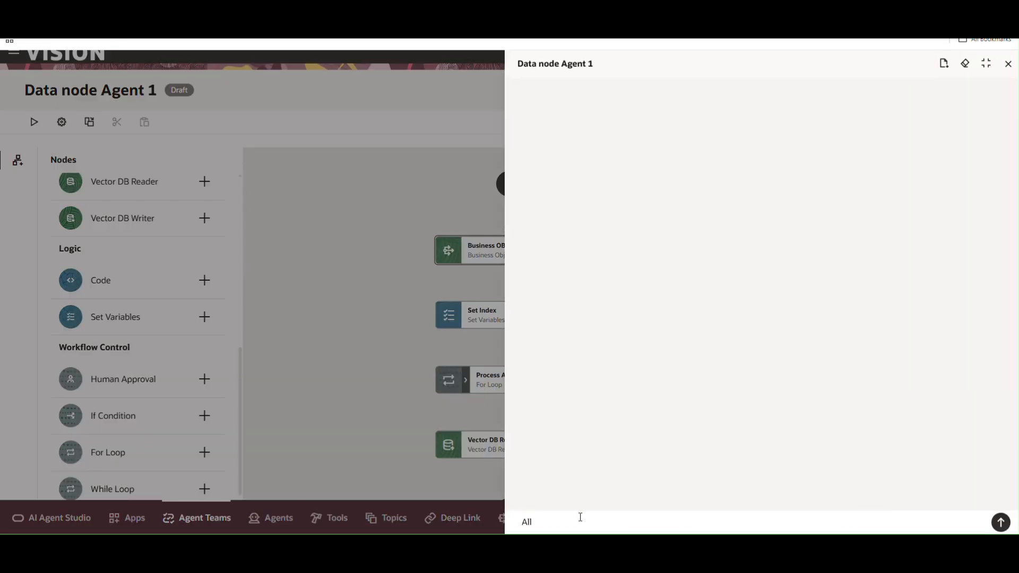
{"action": "type", "text": " Invoices for Lee Supplies"}
{"action": "key", "text": "Return"}
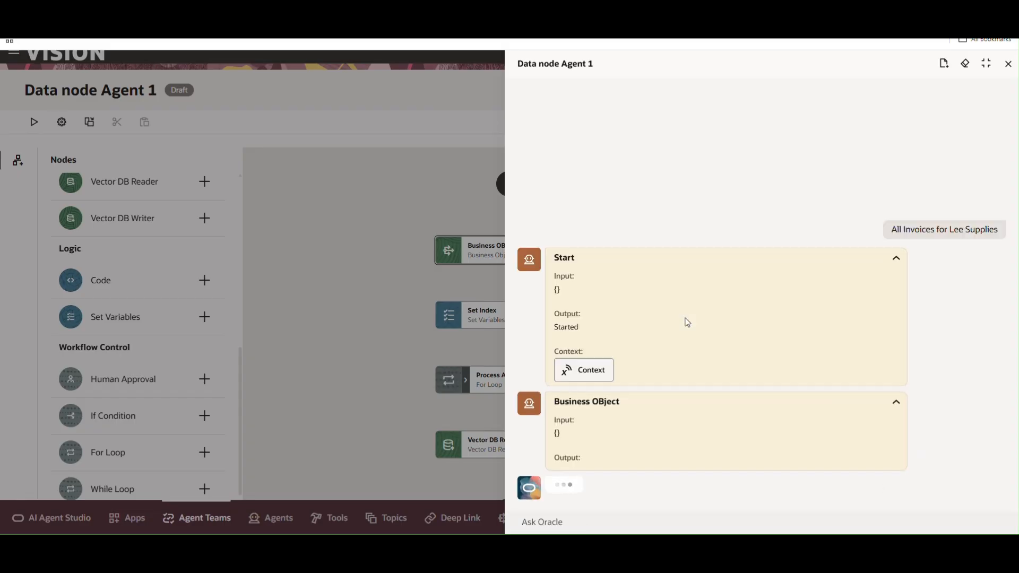
{"action": "left_click", "coordinate": [689, 266]}
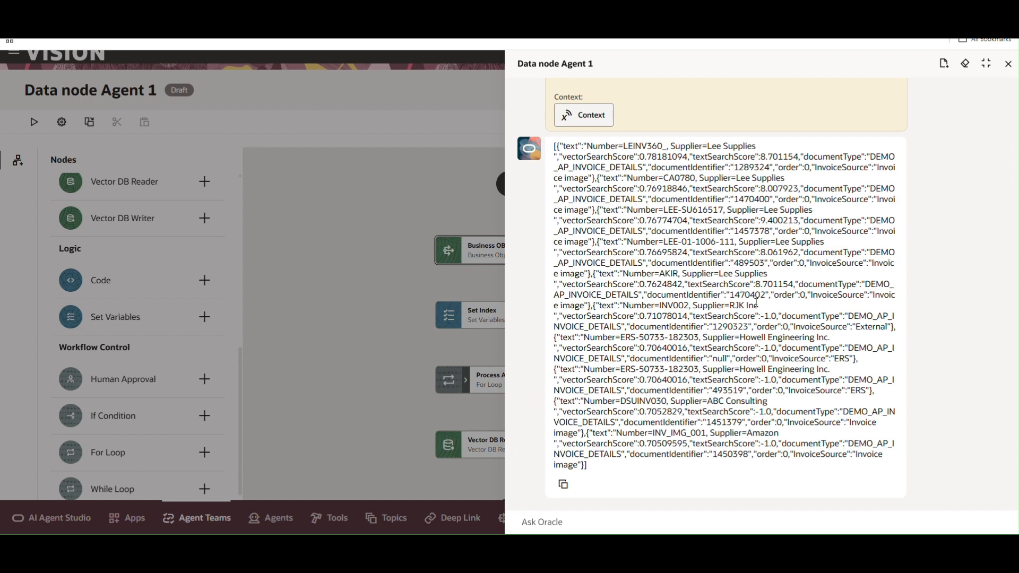
- Examine the suppliers and the vector and text search scores in the returned invoices, and close the test chat
{"action": "left_click_drag", "start_coordinate": [785, 181], "coordinate": [696, 179]}
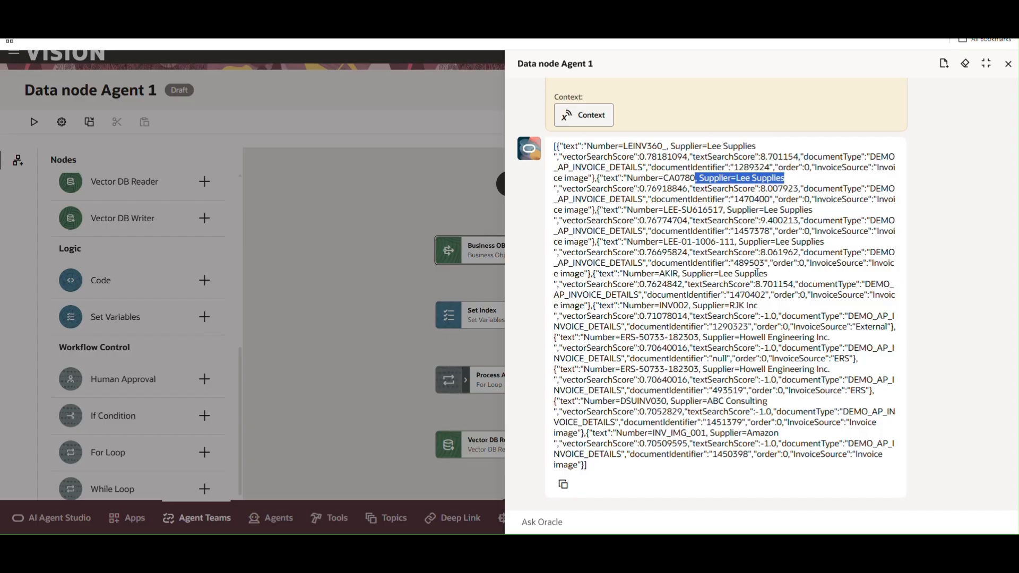
{"action": "left_click_drag", "start_coordinate": [755, 307], "coordinate": [721, 306]}
{"action": "left_click_drag", "start_coordinate": [828, 369], "coordinate": [739, 370]}
{"action": "left_click", "coordinate": [828, 338]}
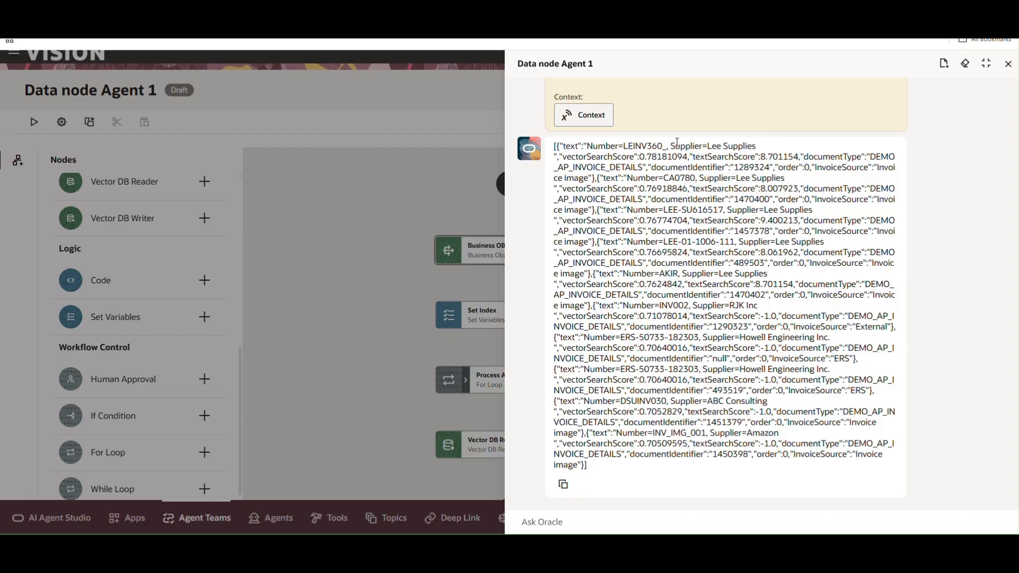
{"action": "left_click_drag", "start_coordinate": [564, 157], "coordinate": [798, 157]}
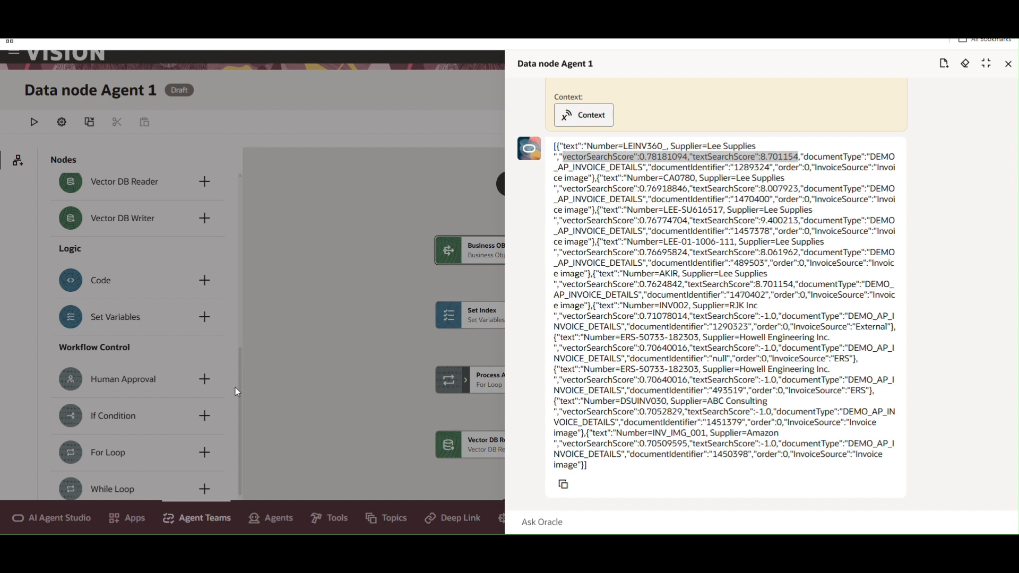
{"action": "left_click", "coordinate": [1007, 64]}
- Add an LLM node after the Vector DB Reader and name it Final Message
{"action": "scroll", "coordinate": [562, 366], "scroll_direction": "down", "scroll_amount": 2}
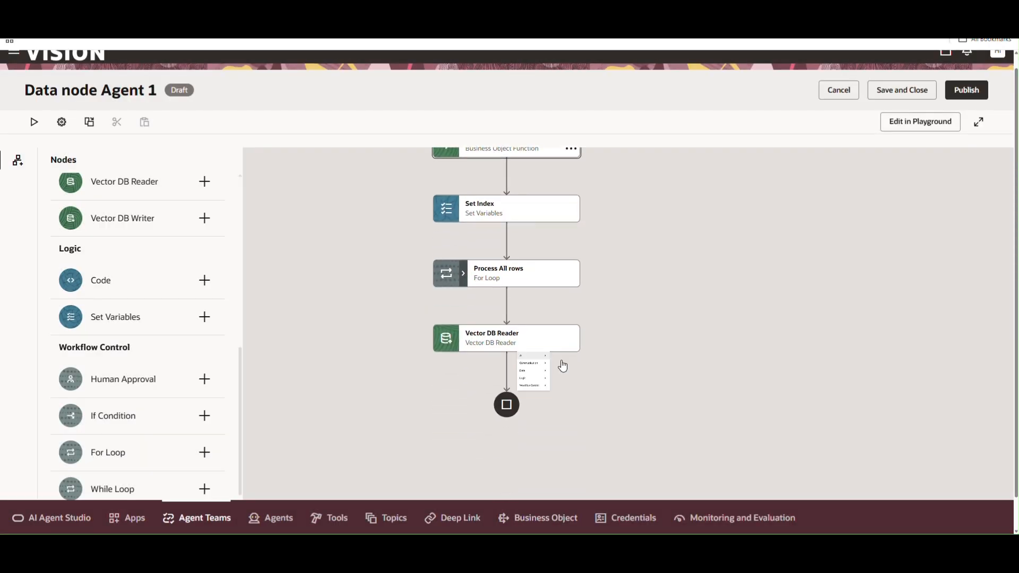
{"action": "mouse_move", "coordinate": [531, 319]}
{"action": "left_click", "coordinate": [650, 319]}
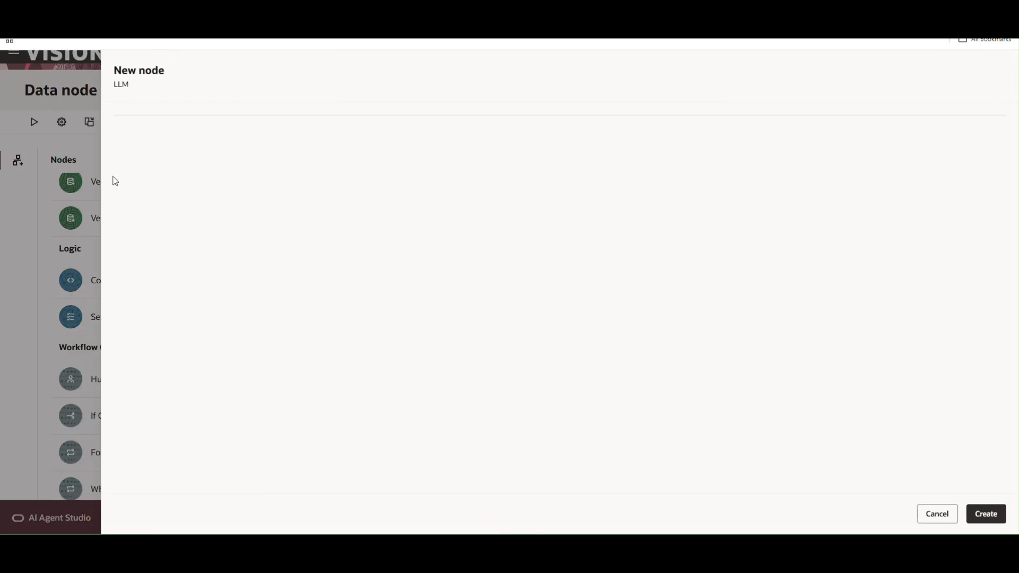
{"action": "type", "text": "F"}
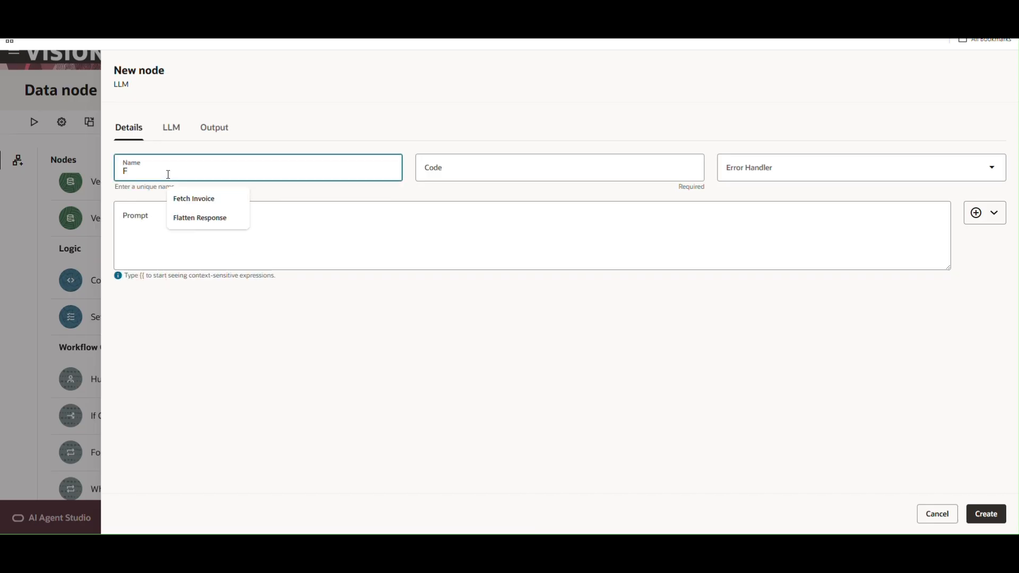
{"action": "type", "text": "inal Message"}
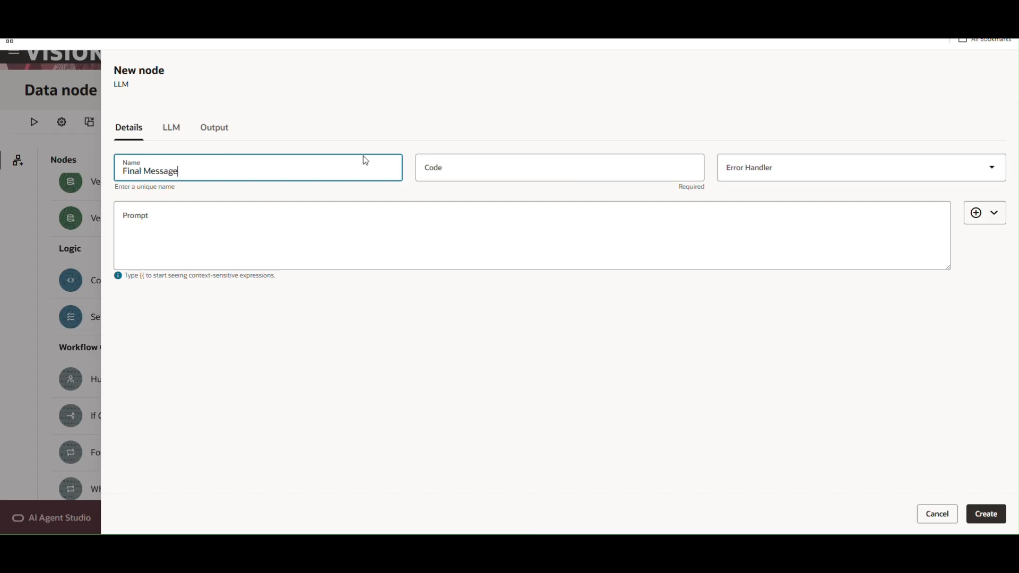
- Enter the Final Message prompt for a vector database retrieval engine, with Context, Task, Rules and Output sections
{"action": "left_click", "coordinate": [287, 222]}
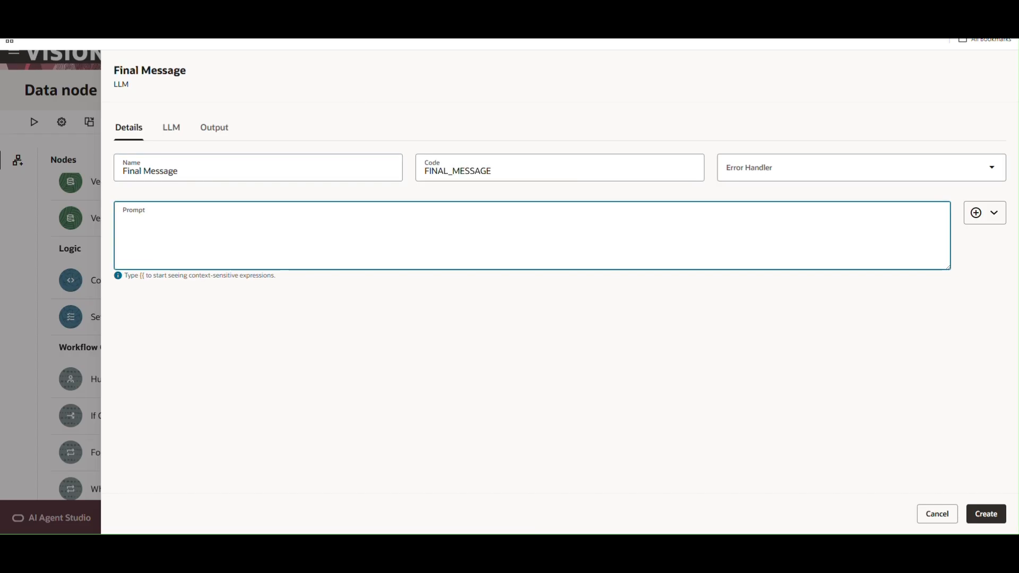
{"action": "key", "text": "alt+Tab"}
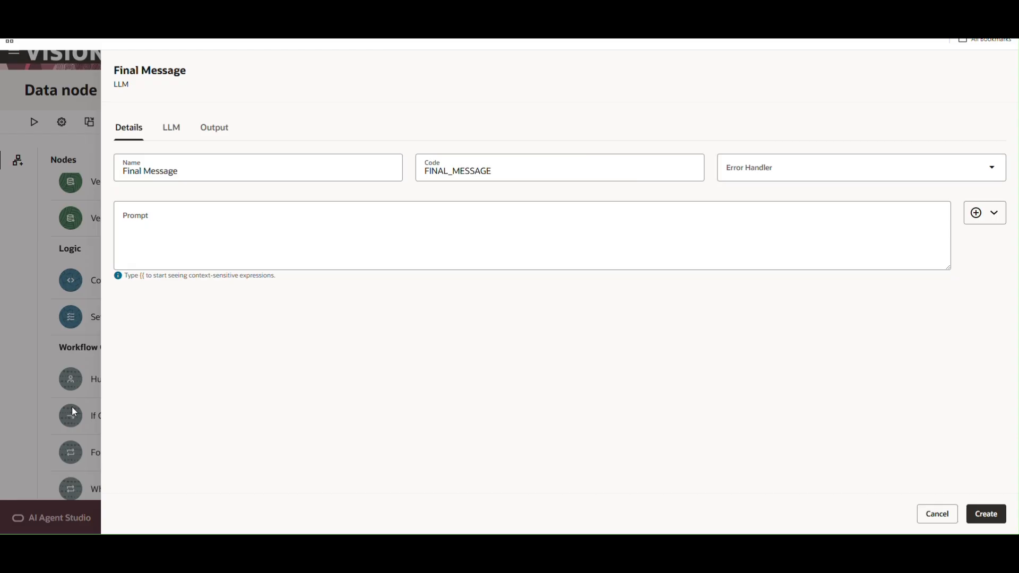
{"action": "left_click", "coordinate": [228, 216]}
{"action": "type", "text": "You are a retrieval engine working with a vector database that stores agent metadata documents.  Context: Use only the document chunks in  where \"vectorSearchScore\" is greater than zero.  Task: Return only chunks that directly and explicitly answer the user's question: {{$context.$system.$inputMessage}}.  Rules: 1. Only return documents with clear, explicit relevance and vectorSearchScore greater than 0. 2. Do not infer, suggest, summarize, or add commentary. 3. If nothing matches, return an empty array: [].  Output: Present results in a business-friendly tone."}
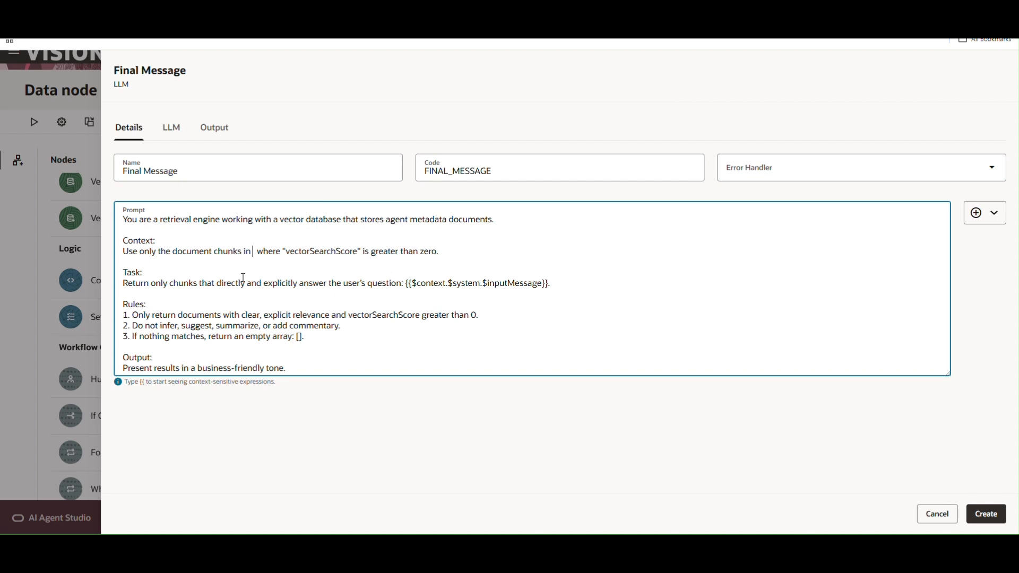
- Insert the index reference from the VECTOR_DB_READER node's output after "Use only the document chunks in" in the prompt
{"action": "left_click", "coordinate": [976, 213]}
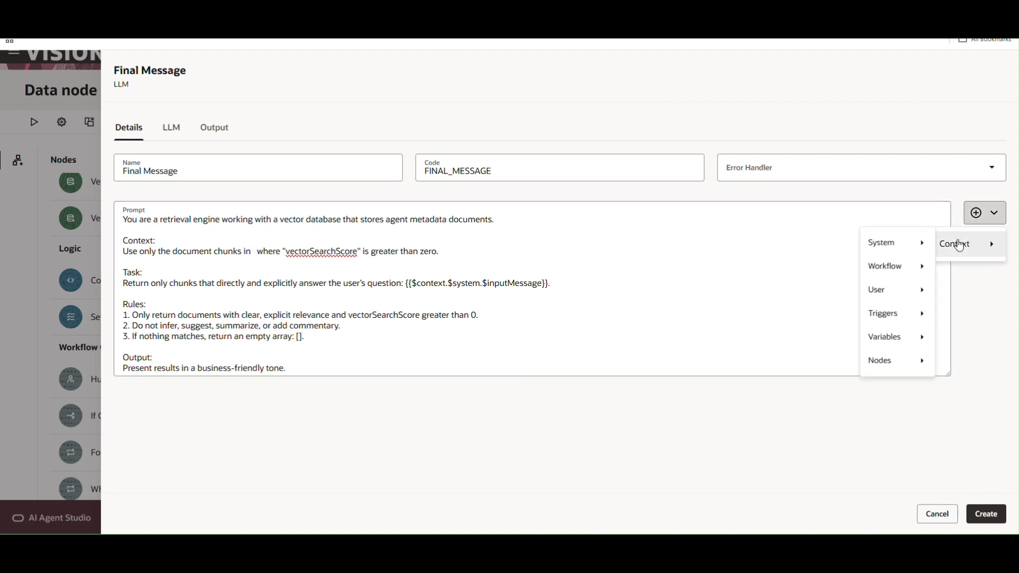
{"action": "mouse_move", "coordinate": [864, 385]}
{"action": "mouse_move", "coordinate": [814, 448]}
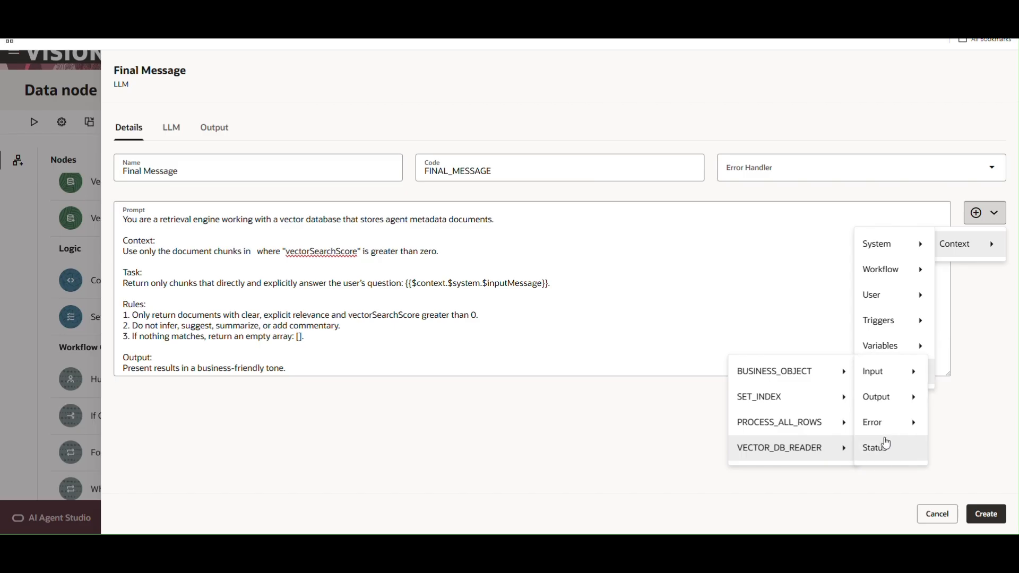
{"action": "mouse_move", "coordinate": [892, 406]}
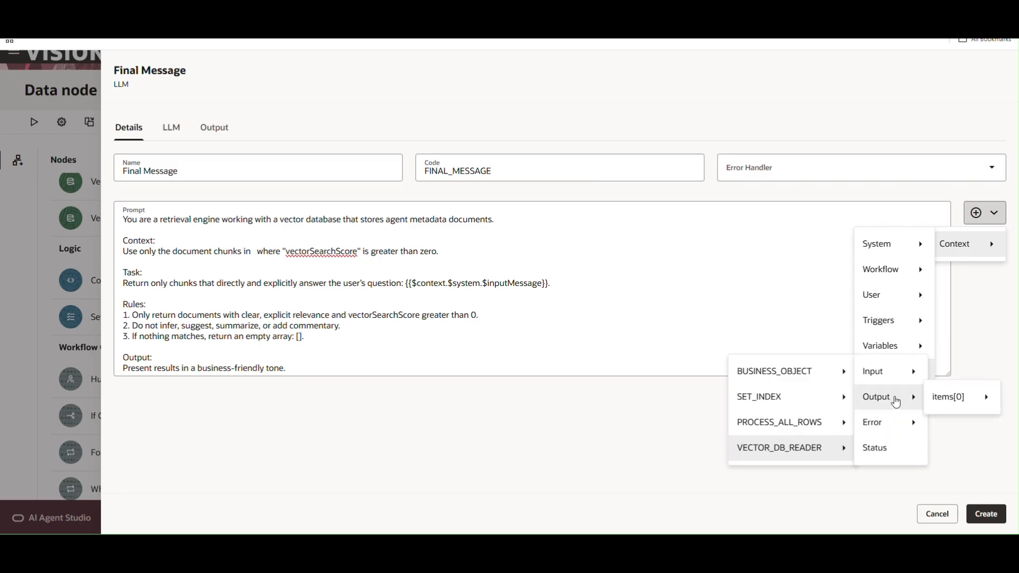
{"action": "mouse_move", "coordinate": [920, 397]}
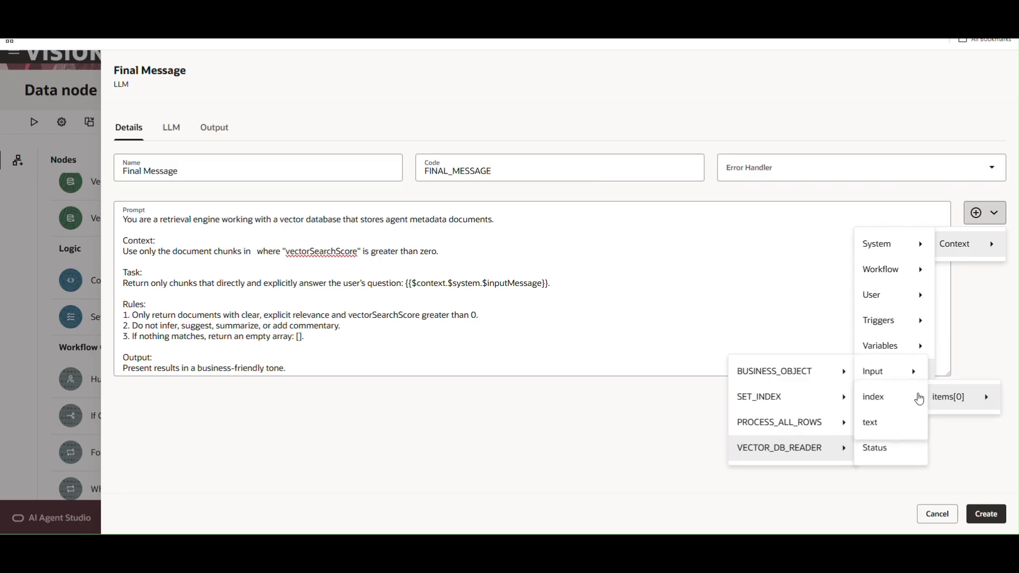
{"action": "left_click", "coordinate": [886, 398]}
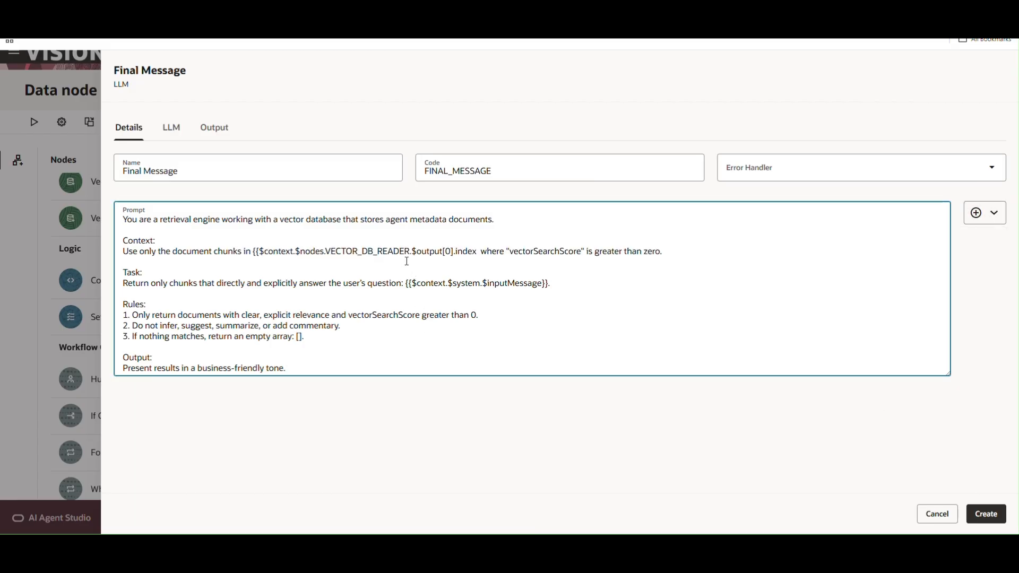
- Shorten the inserted reference to the whole reader output and close it, giving {{$context.$nodes.VECTOR_DB_READER.$output}}
{"action": "key", "text": "BackSpace"}
{"action": "key", "text": "BackSpace"}
{"action": "key", "text": "BackSpace"}
{"action": "key", "text": "BackSpace"}
{"action": "key", "text": "BackSpace"}
{"action": "key", "text": "BackSpace"}
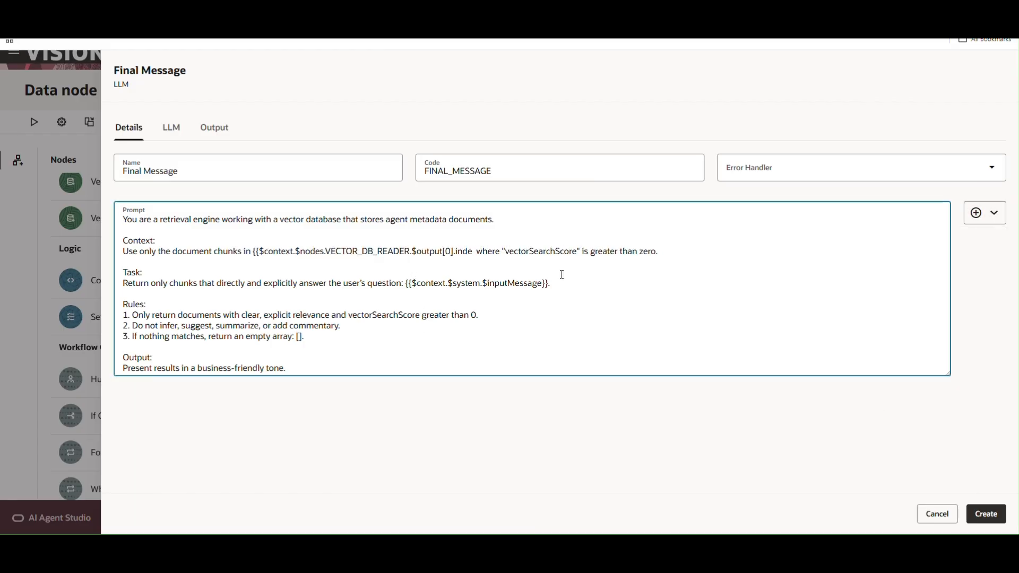
{"action": "key", "text": "BackSpace"}
{"action": "key", "text": "BackSpace"}
{"action": "key", "text": "BackSpace"}
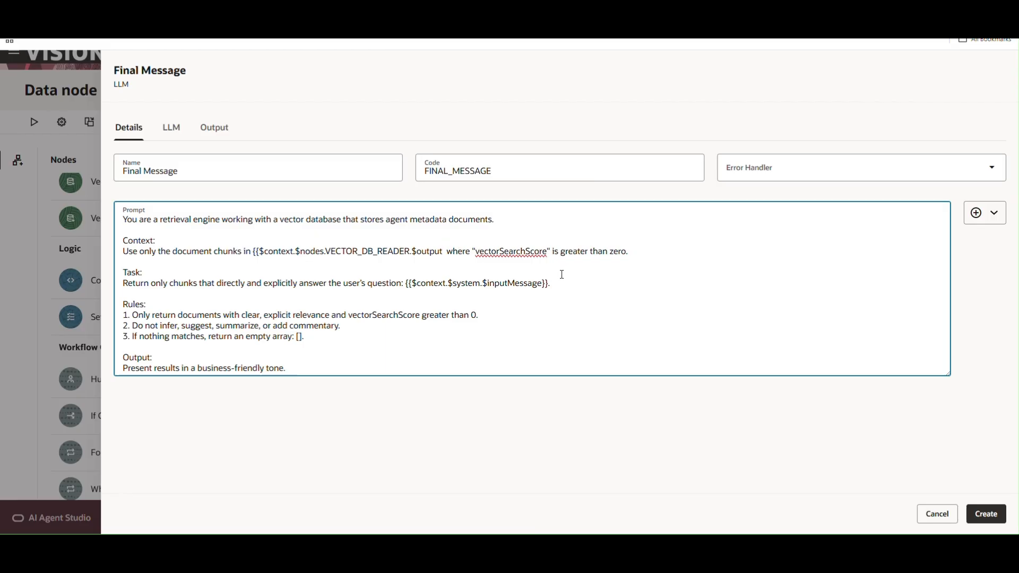
{"action": "type", "text": "}}"}
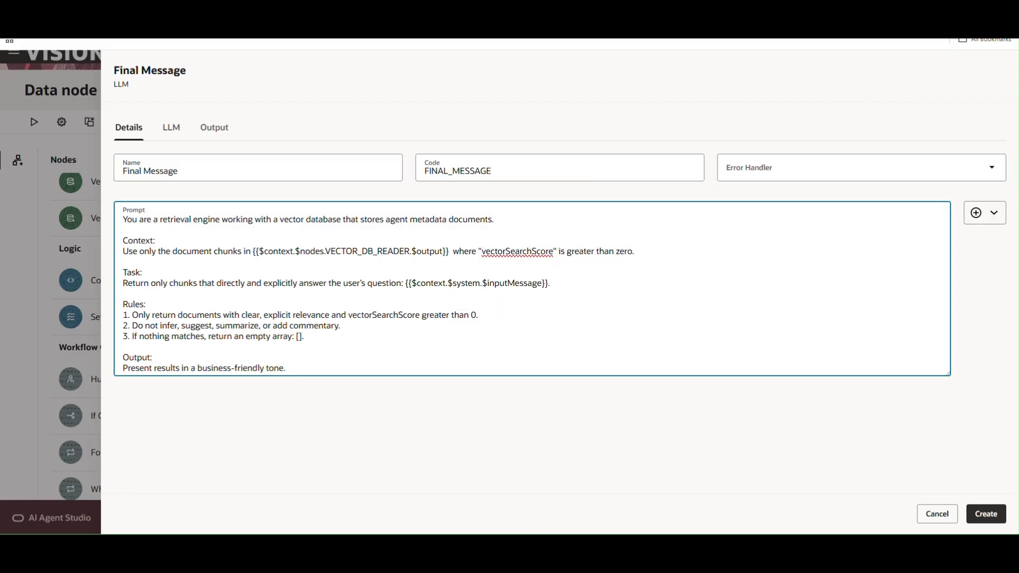
- Review the prompt's vectorSearchScore condition and Task instruction, and create the Final Message node
{"action": "left_click", "coordinate": [501, 414]}
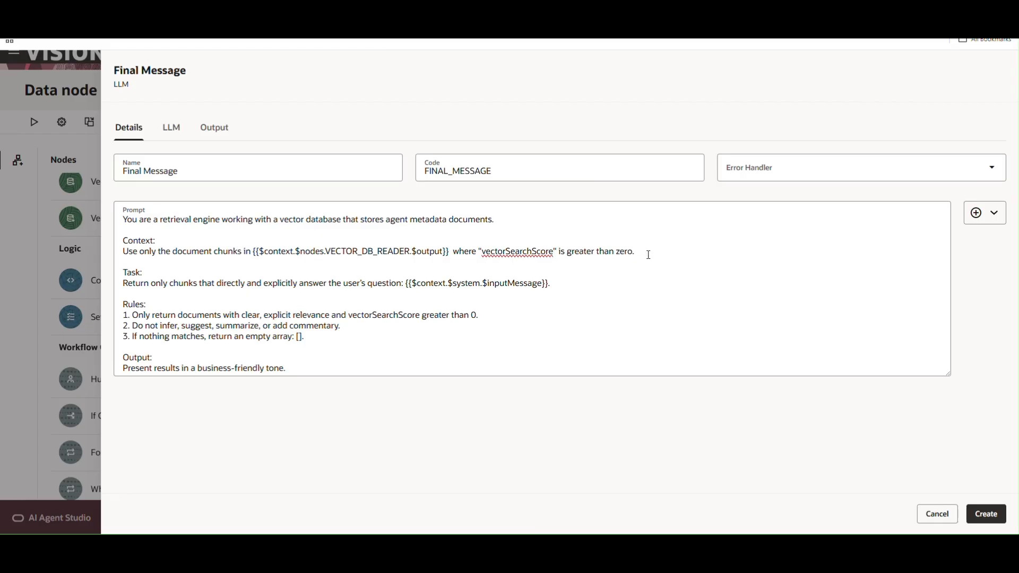
{"action": "left_click_drag", "start_coordinate": [649, 254], "coordinate": [454, 254]}
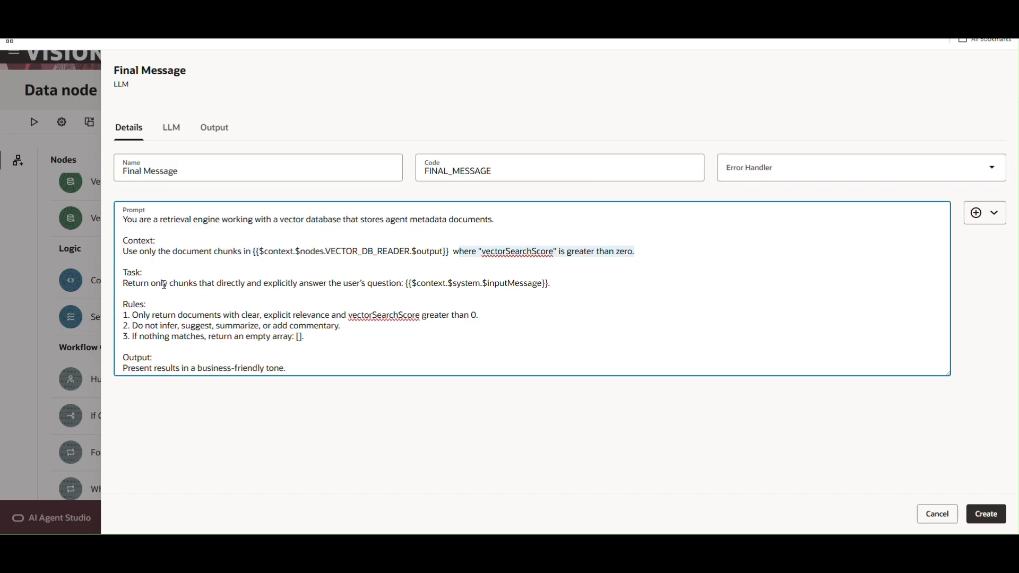
{"action": "left_click_drag", "start_coordinate": [124, 285], "coordinate": [403, 287]}
{"action": "left_click_drag", "start_coordinate": [584, 285], "coordinate": [125, 281]}
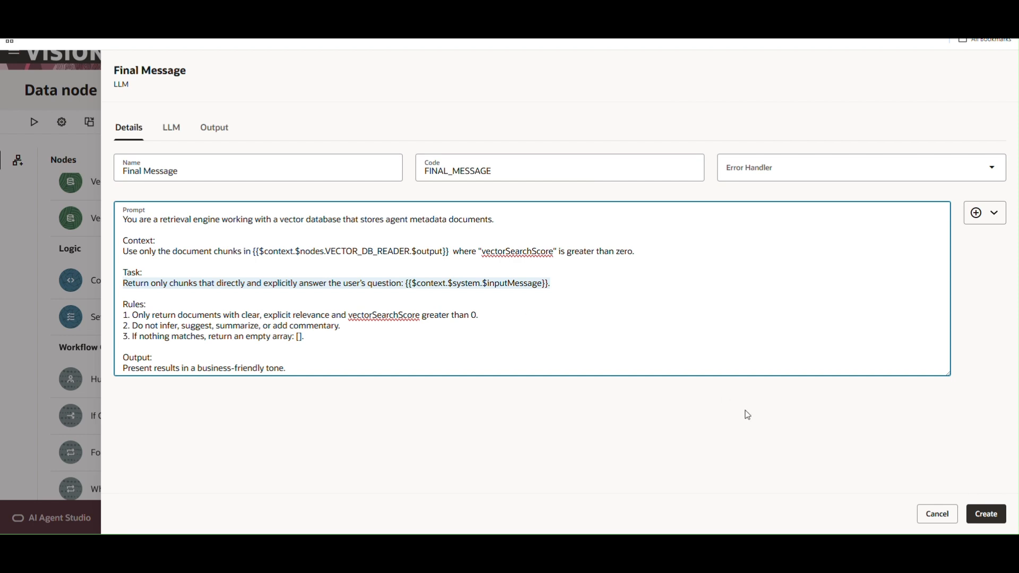
{"action": "left_click", "coordinate": [996, 518]}
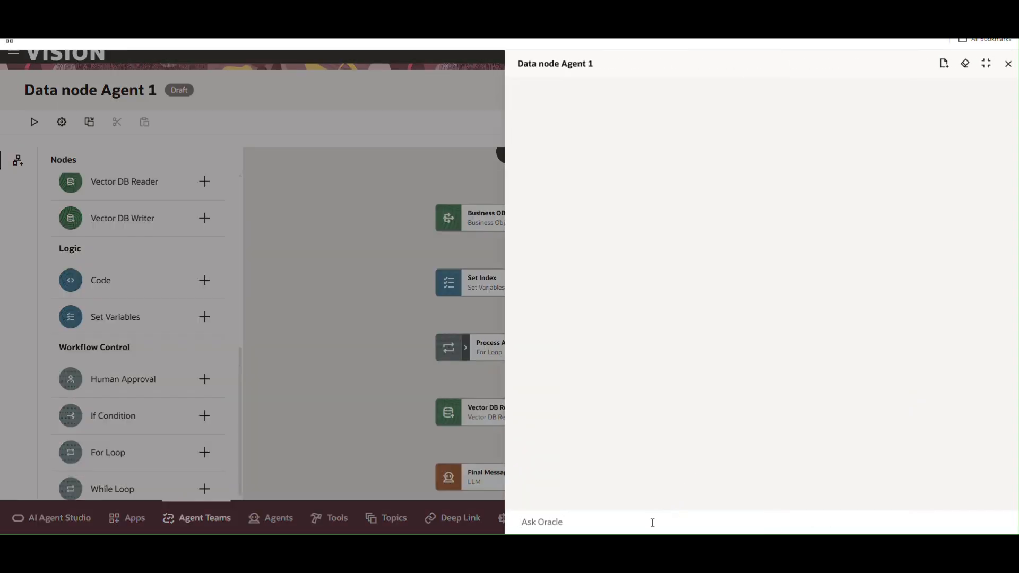
- Test the workflow in the debug chat by asking "Any invoices for Lee Supplies"
{"action": "type", "text": "A"}
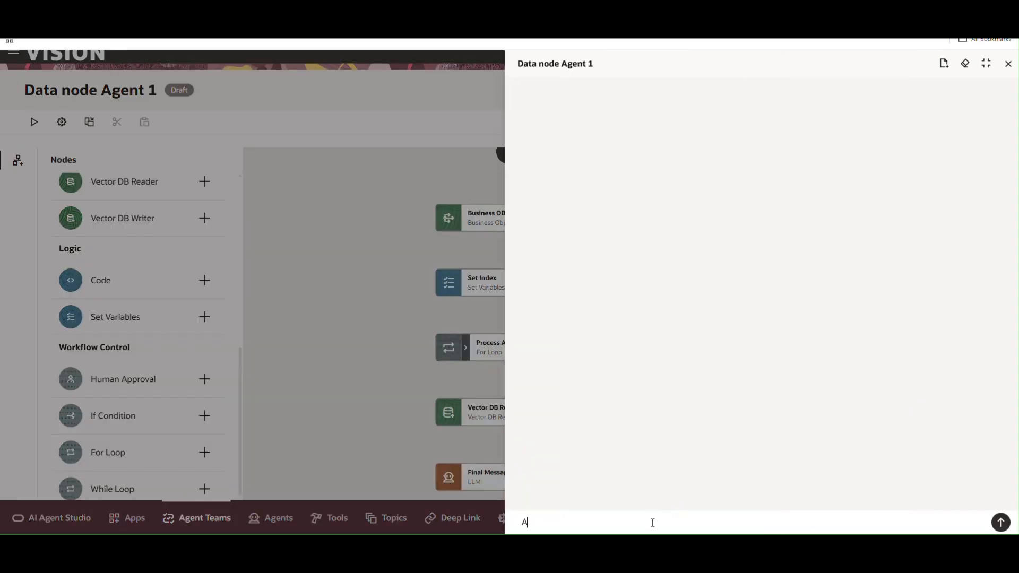
{"action": "type", "text": "ny invoices fo"}
{"action": "type", "text": "r Last Supplier"}
{"action": "key", "text": "Return"}
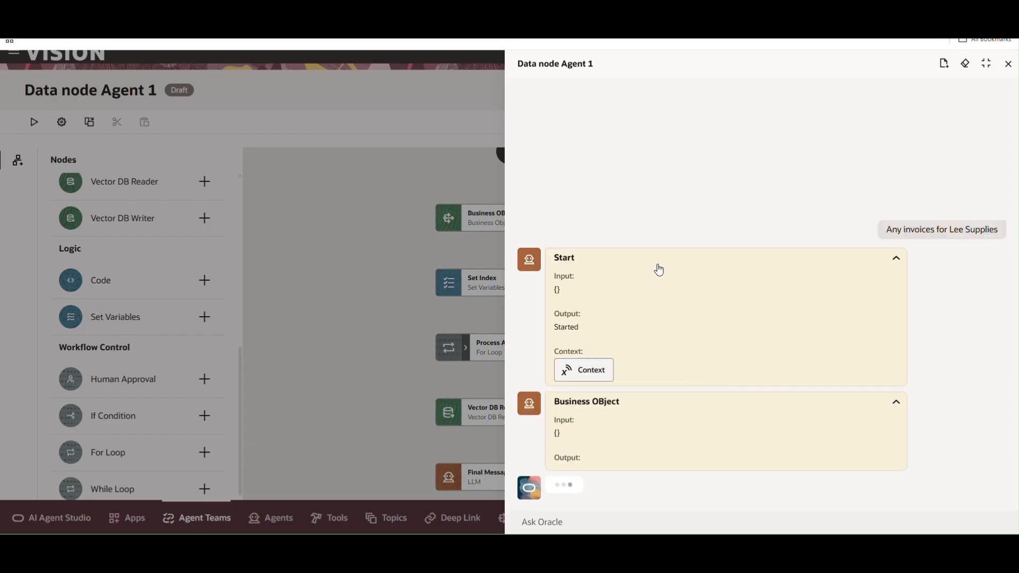
{"action": "left_click", "coordinate": [658, 269]}
{"action": "left_click", "coordinate": [621, 405]}
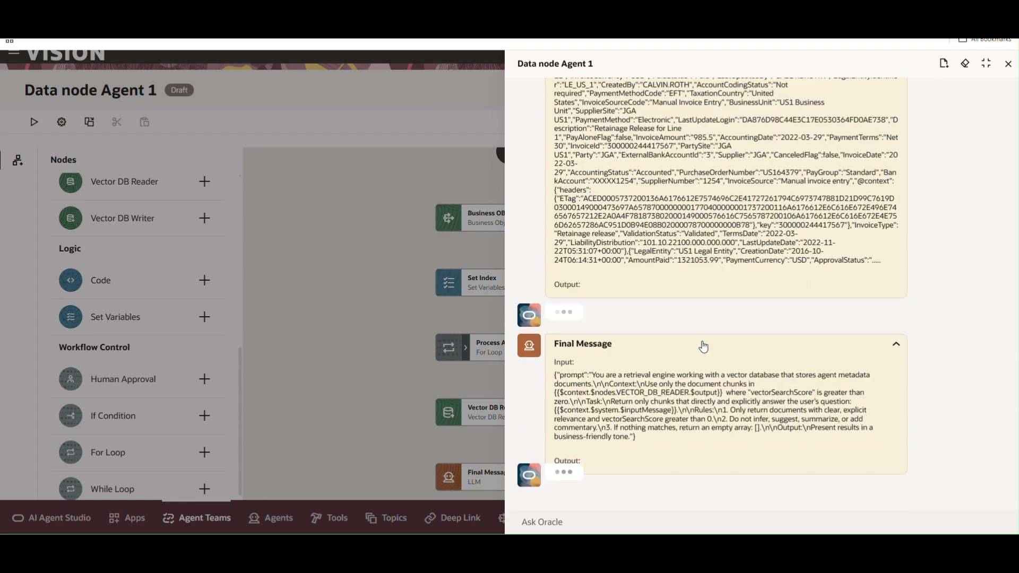
- Examine the supplier and InvoiceSource of each invoice in the final message output, and close the test chat
{"action": "scroll", "coordinate": [737, 291], "scroll_direction": "up", "scroll_amount": 2}
{"action": "scroll", "coordinate": [738, 255], "scroll_direction": "down", "scroll_amount": 2}
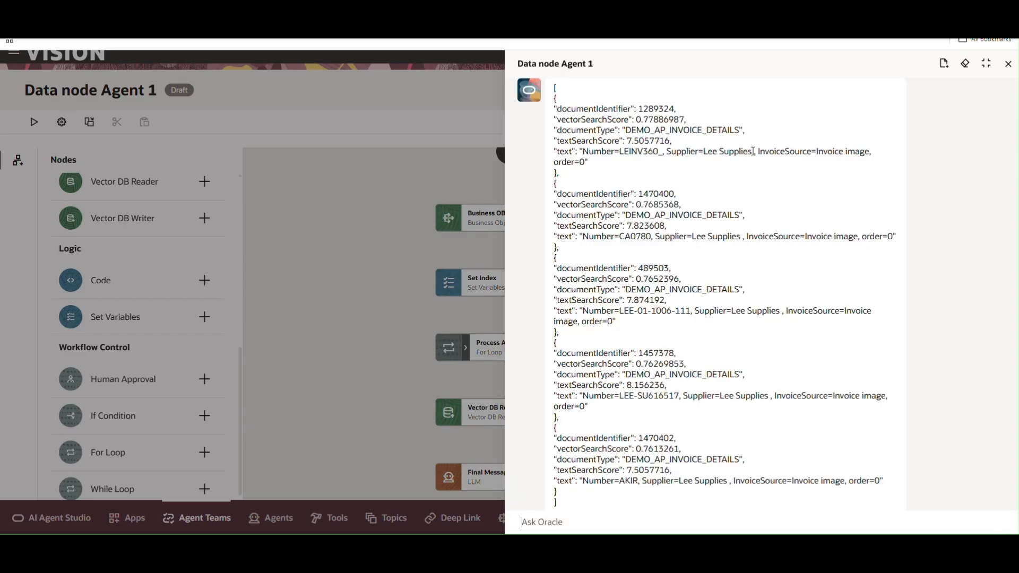
{"action": "left_click_drag", "start_coordinate": [753, 153], "coordinate": [611, 151]}
{"action": "scroll", "coordinate": [719, 293], "scroll_direction": "down", "scroll_amount": 1}
{"action": "left_click_drag", "start_coordinate": [749, 254], "coordinate": [605, 253]}
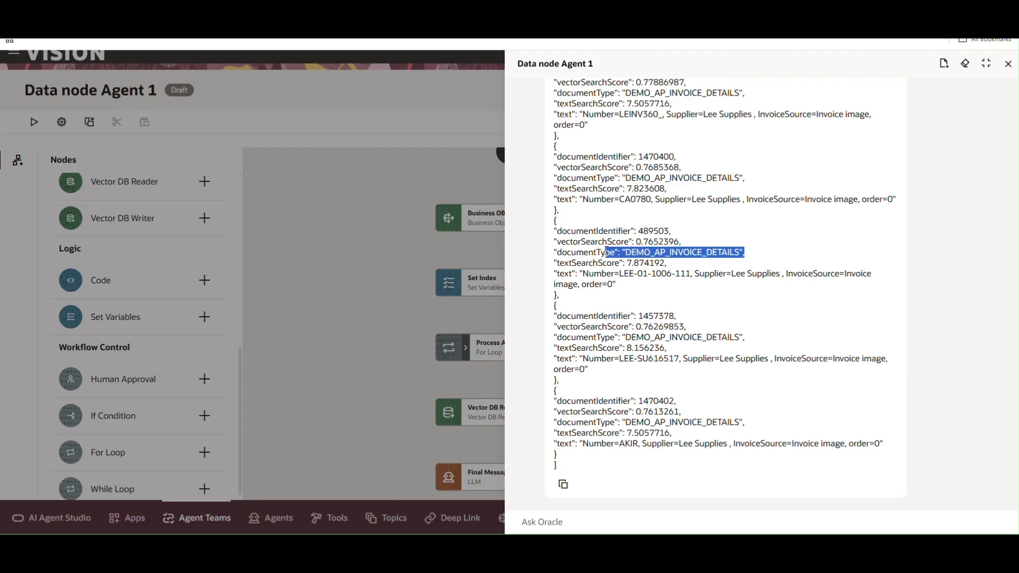
{"action": "left_click", "coordinate": [743, 329]}
{"action": "left_click_drag", "start_coordinate": [743, 329], "coordinate": [563, 338]}
{"action": "left_click_drag", "start_coordinate": [745, 444], "coordinate": [639, 433]}
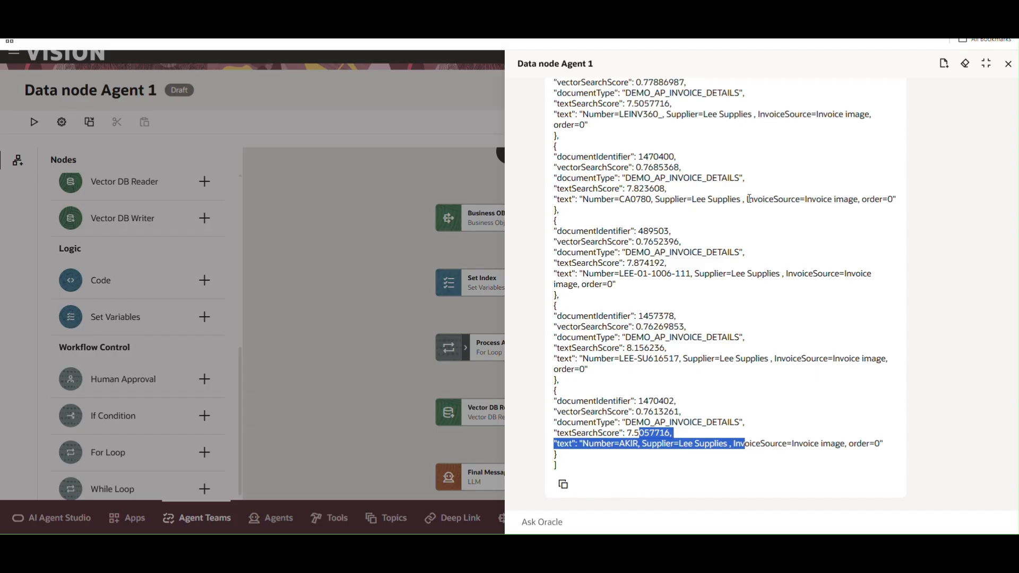
{"action": "left_click_drag", "start_coordinate": [747, 199], "coordinate": [854, 200]}
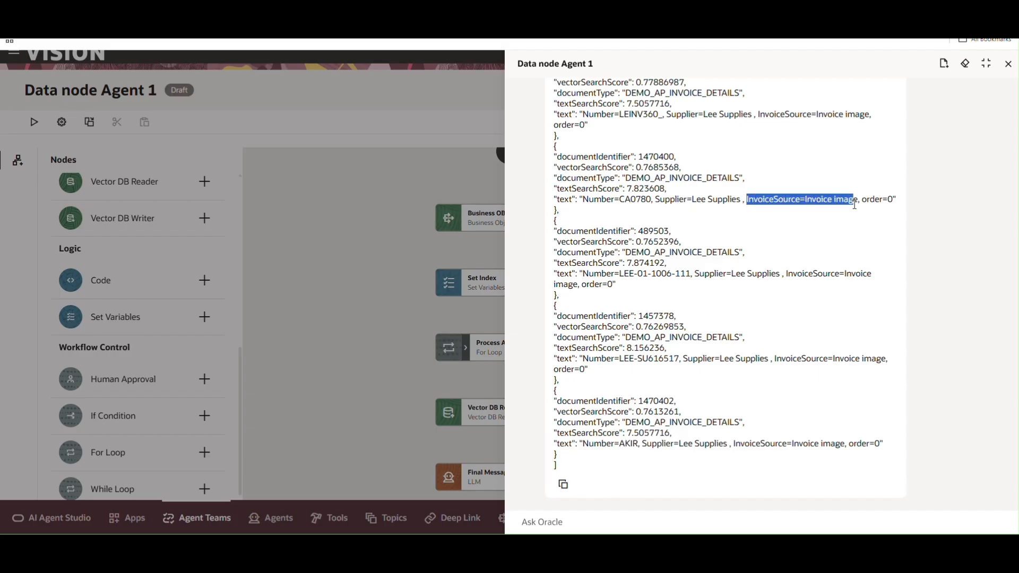
{"action": "left_click_drag", "start_coordinate": [775, 359], "coordinate": [881, 359]}
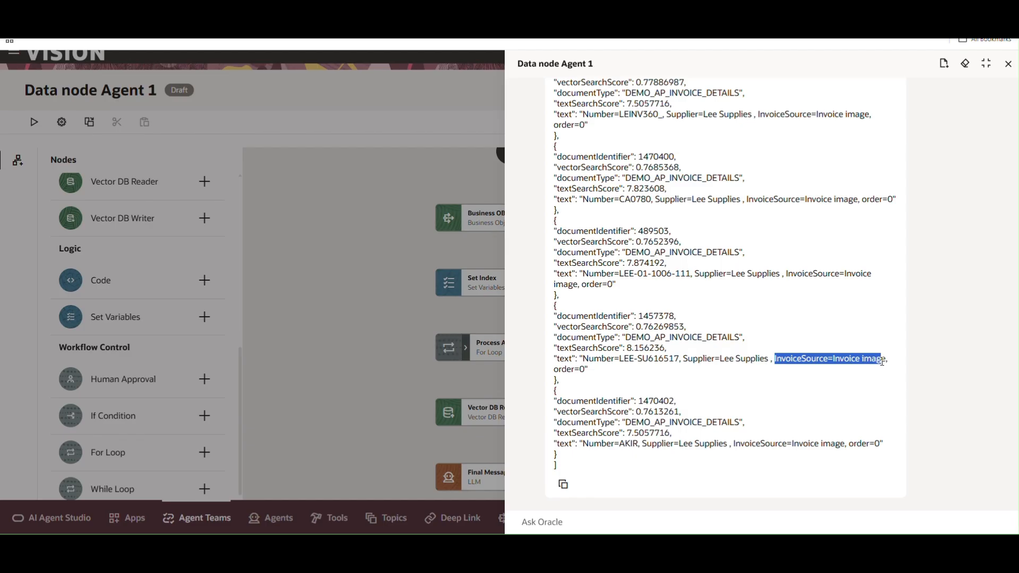
{"action": "left_click", "coordinate": [864, 367]}
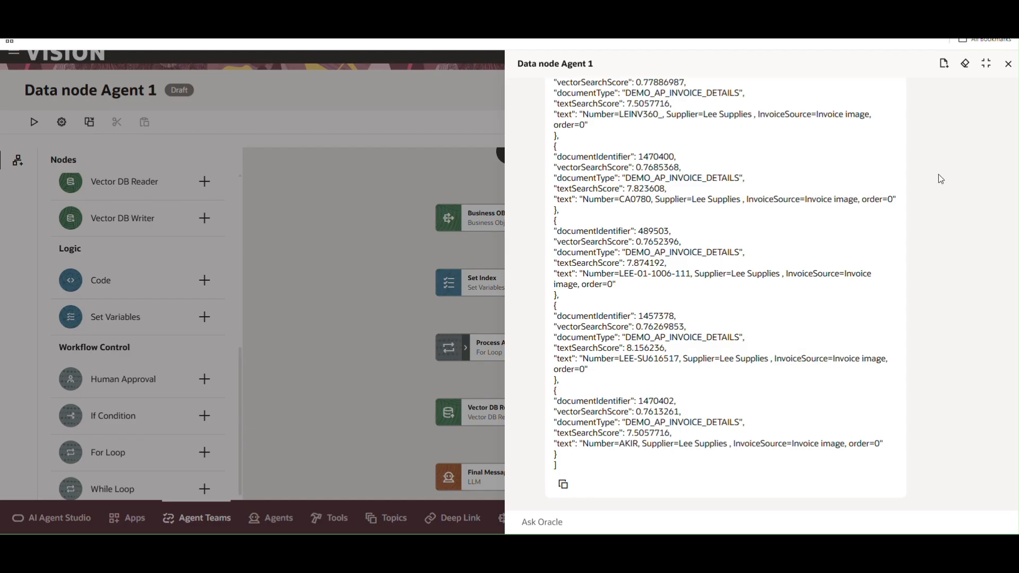
{"action": "left_click", "coordinate": [1008, 63]}
- Set the Vector DB Reader's Filter Criteria to an "and" filter where InvoiceSource eq "Invoice Image", and update the node
{"action": "scroll", "coordinate": [552, 403], "scroll_direction": "down", "scroll_amount": 3}
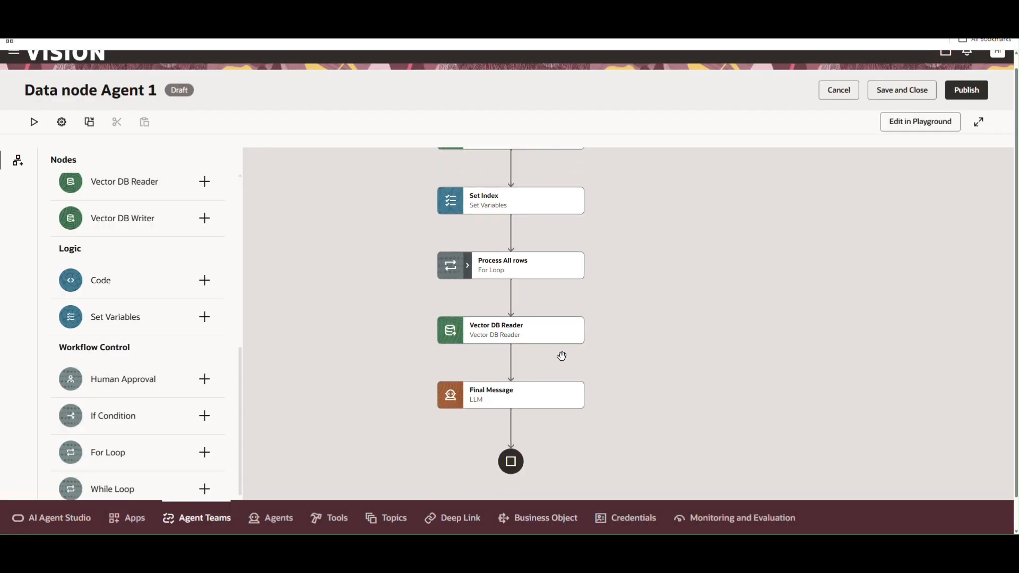
{"action": "left_click", "coordinate": [576, 328]}
{"action": "left_click", "coordinate": [593, 355]}
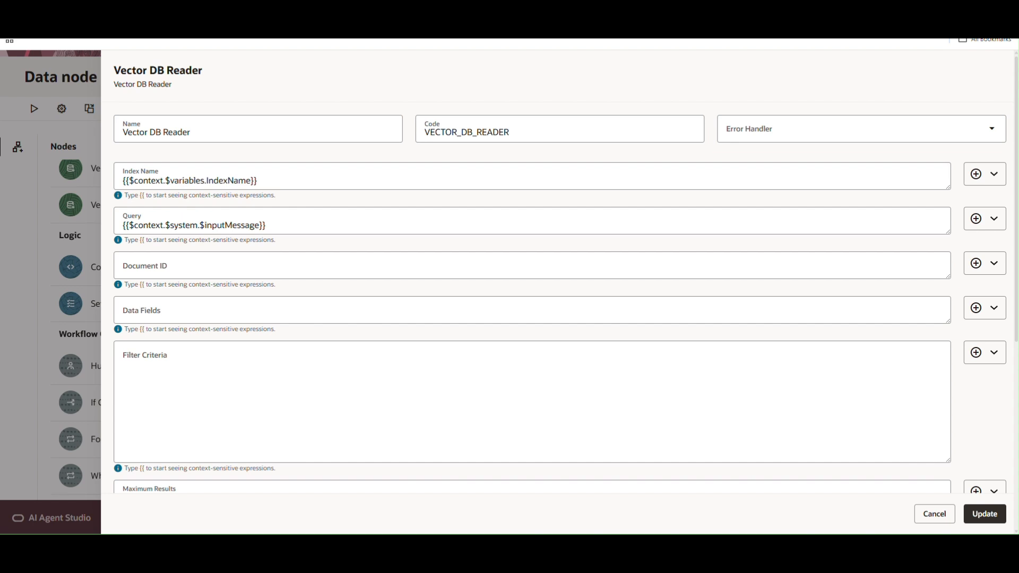
{"action": "left_click", "coordinate": [351, 421]}
{"action": "type", "text": "{     \"operator\": \"and\",     \"criteria\": [         {             \"field\": \"InvoiceSource\",             \"operation\": \"eq\",             \"value\": \"Spreadsheet\"         }     ] }"}
{"action": "double_click", "coordinate": [206, 424]}
{"action": "type", "text": "Invoice Im"}
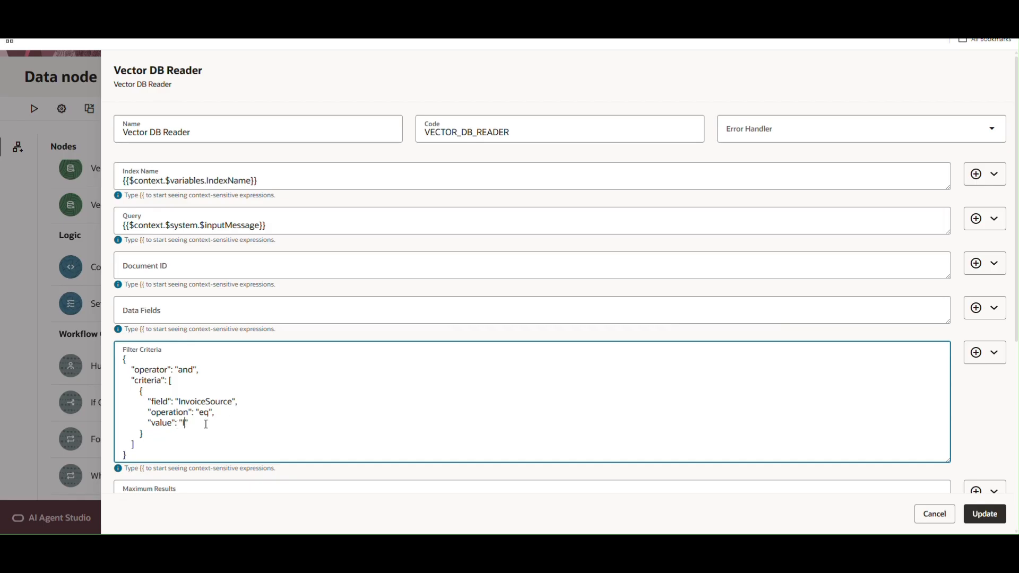
{"action": "type", "text": "age"}
{"action": "left_click", "coordinate": [986, 514]}
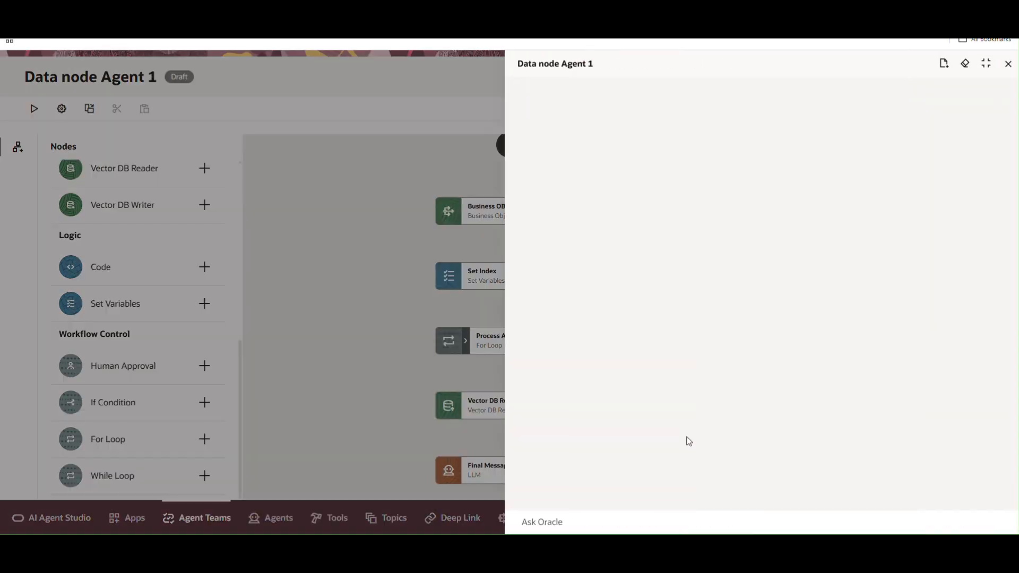
- Test the filtered workflow by asking "All invoices for Lee Supplies"
{"action": "left_click", "coordinate": [670, 512]}
{"action": "type", "text": "All invoices for Lee Supplies"}
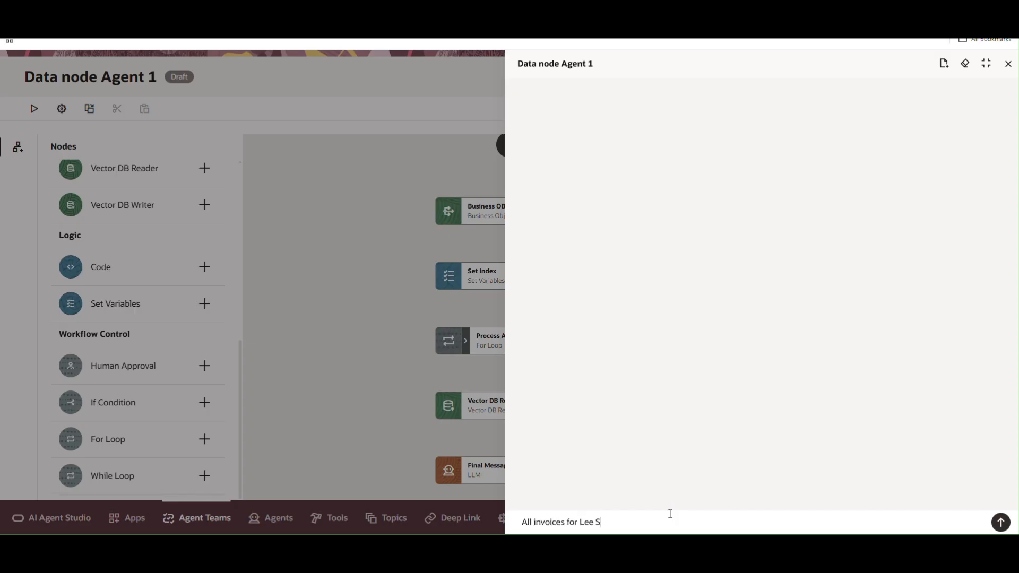
{"action": "key", "text": "Return"}
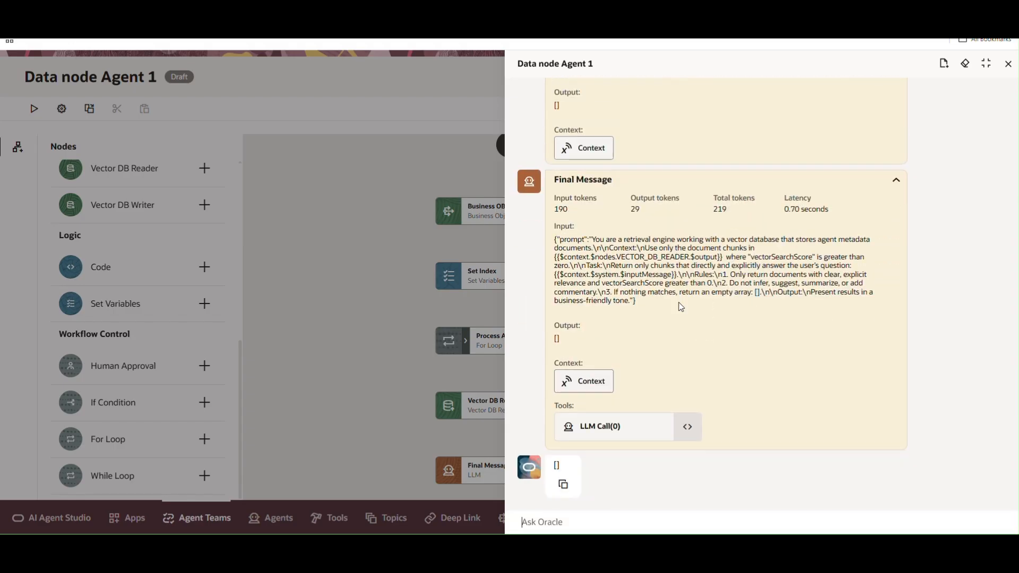
- Inspect the filter value in the Vector DB Reader's input and the node outputs, and close the test chat
{"action": "scroll", "coordinate": [681, 307], "scroll_direction": "up", "scroll_amount": 3}
{"action": "scroll", "coordinate": [681, 307], "scroll_direction": "up", "scroll_amount": 1}
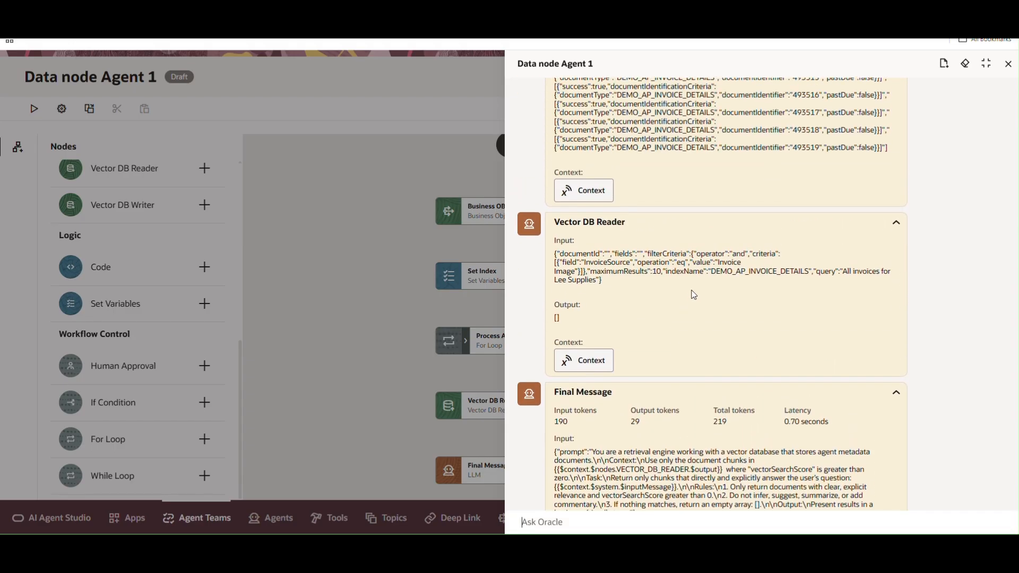
{"action": "left_click_drag", "start_coordinate": [720, 263], "coordinate": [573, 270]}
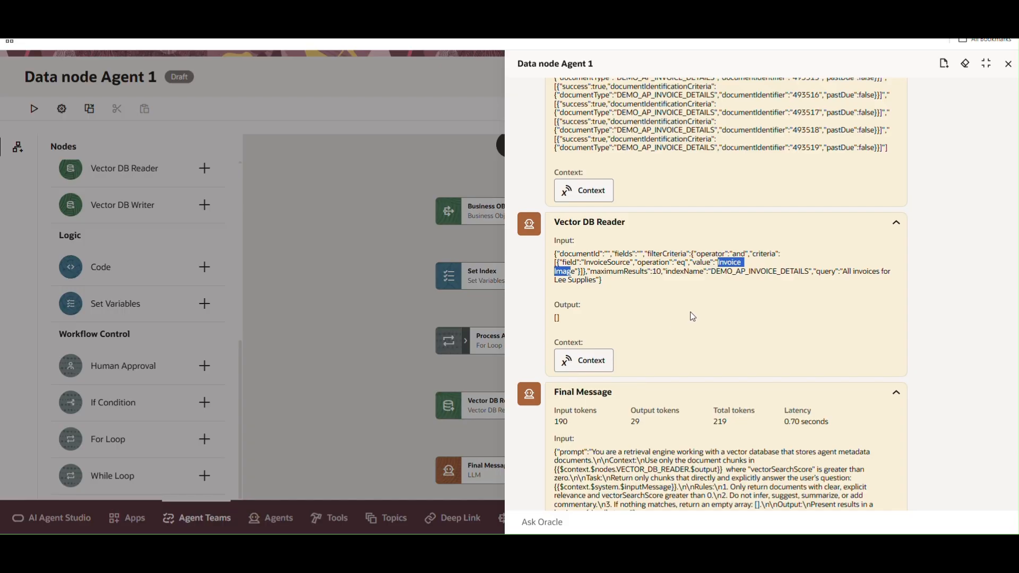
{"action": "scroll", "coordinate": [701, 314], "scroll_direction": "down", "scroll_amount": 1}
{"action": "scroll", "coordinate": [706, 313], "scroll_direction": "down", "scroll_amount": 3}
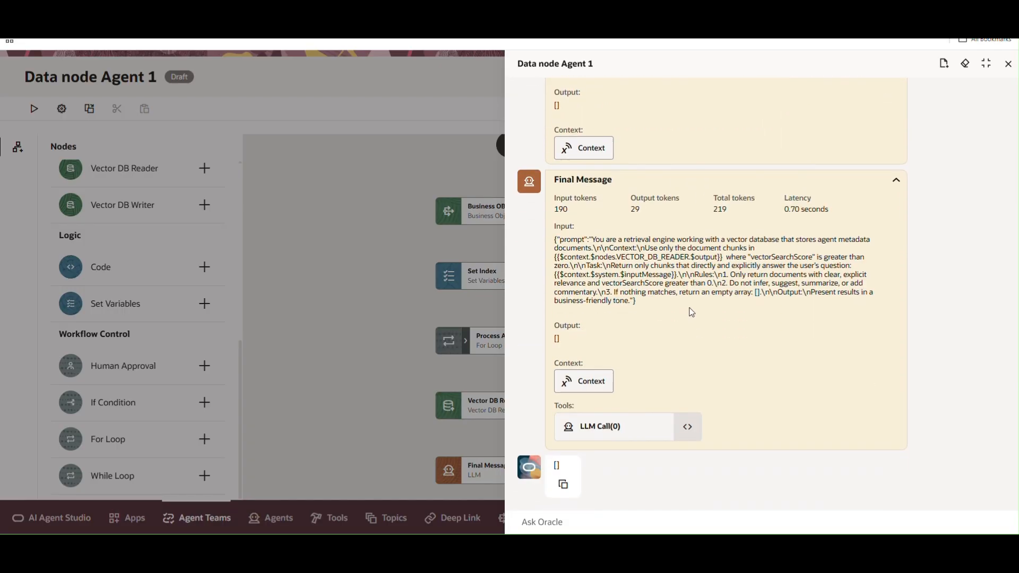
{"action": "left_click", "coordinate": [1008, 64]}
- Open the Vector DB Reader for editing, and check how InvoiceSource is spelled in the invoices response in Postman
{"action": "left_click", "coordinate": [566, 303]}
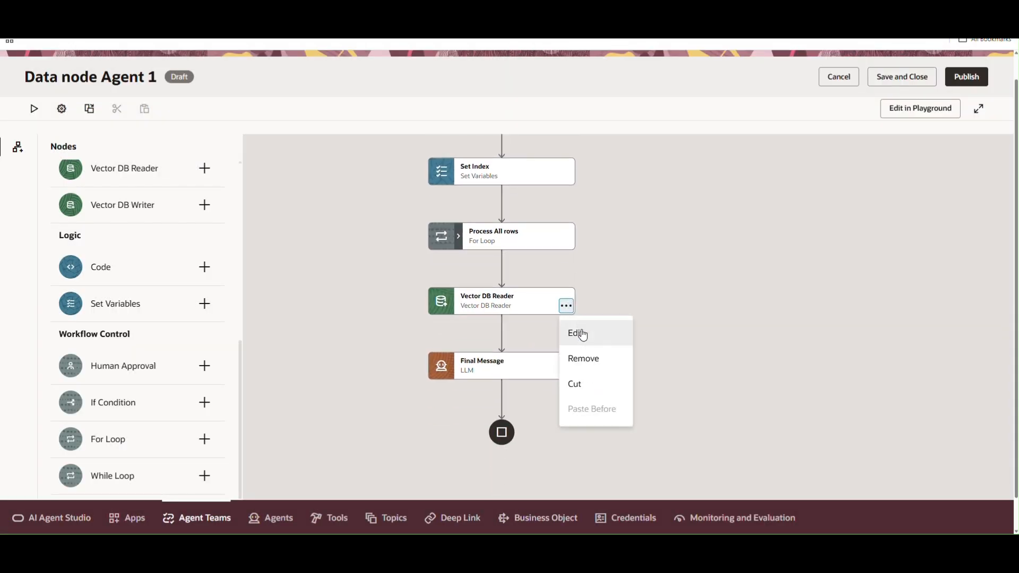
{"action": "left_click", "coordinate": [581, 334]}
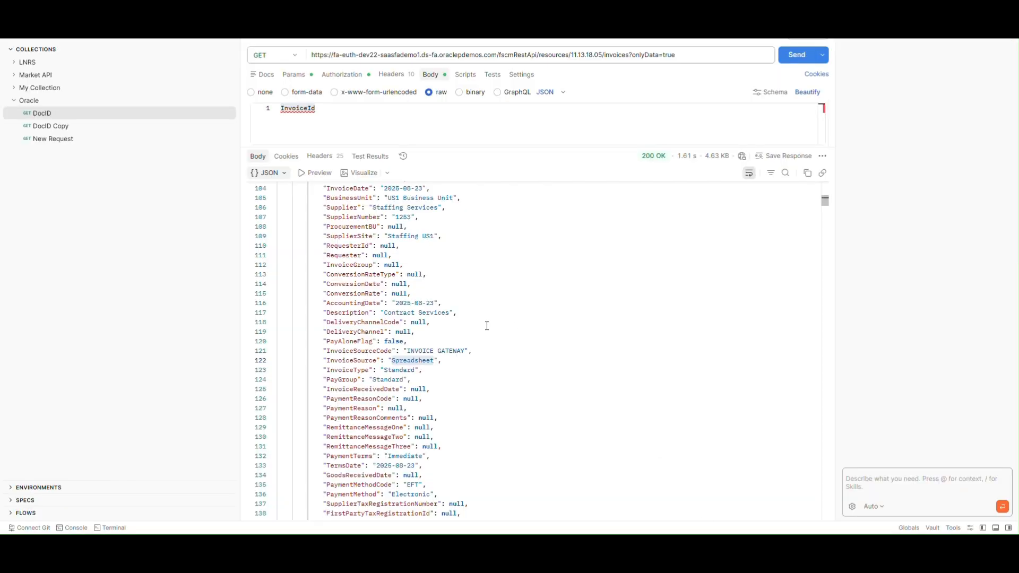
{"action": "scroll", "coordinate": [414, 339], "scroll_direction": "up", "scroll_amount": 8}
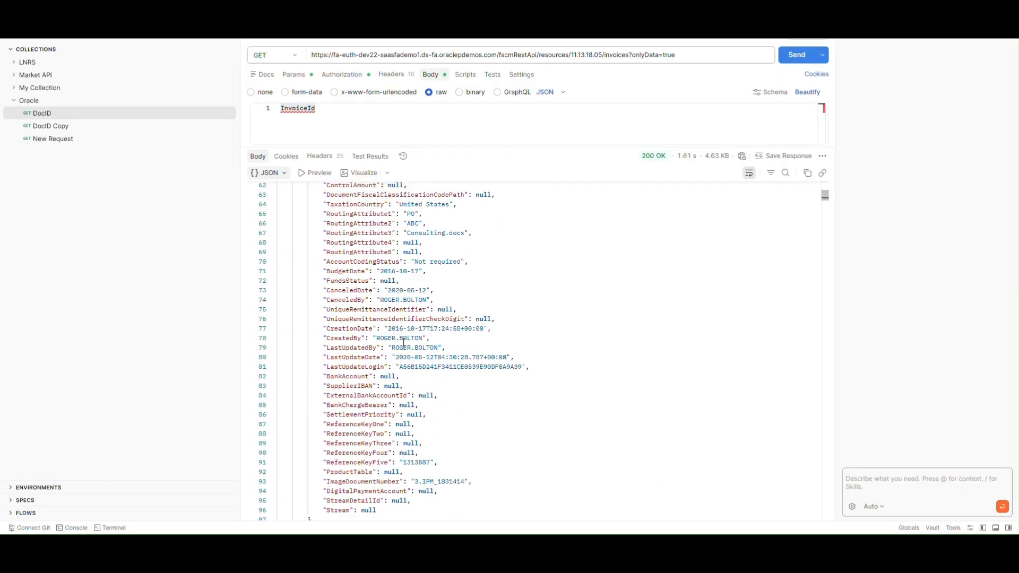
{"action": "scroll", "coordinate": [404, 342], "scroll_direction": "up", "scroll_amount": 2}
{"action": "scroll", "coordinate": [404, 343], "scroll_direction": "up", "scroll_amount": 5}
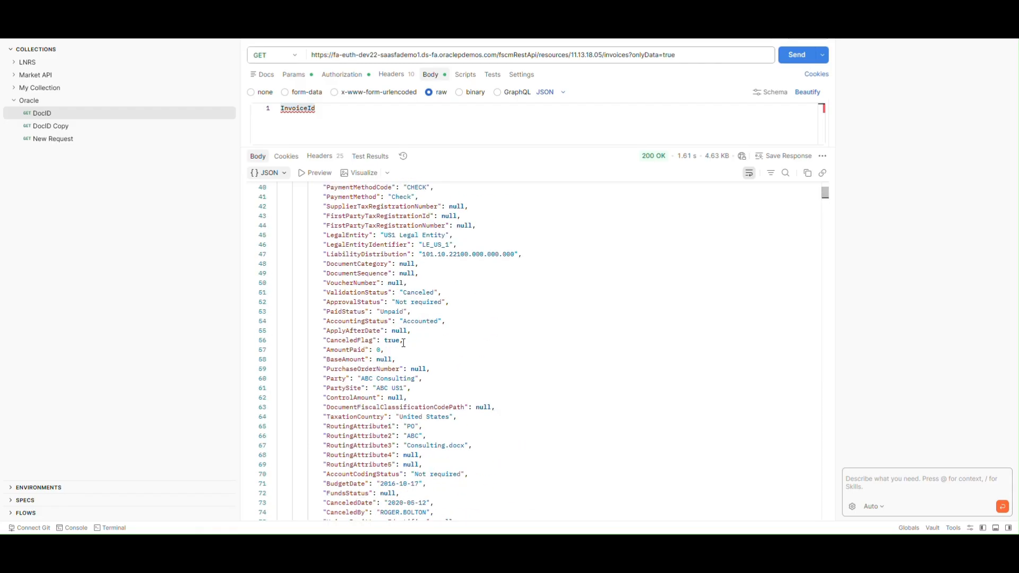
{"action": "scroll", "coordinate": [404, 344], "scroll_direction": "down", "scroll_amount": 20}
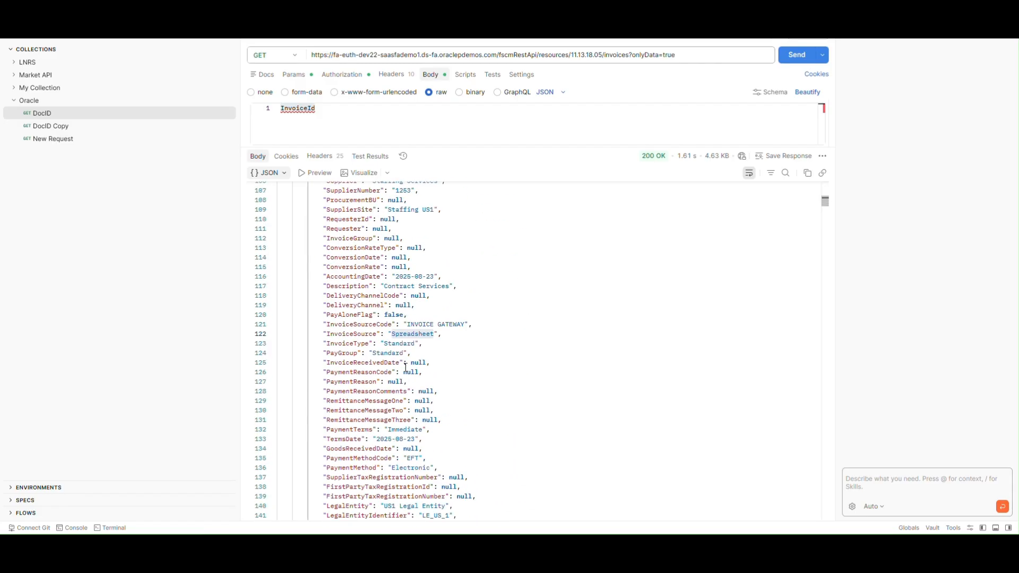
{"action": "scroll", "coordinate": [405, 376], "scroll_direction": "down", "scroll_amount": 4}
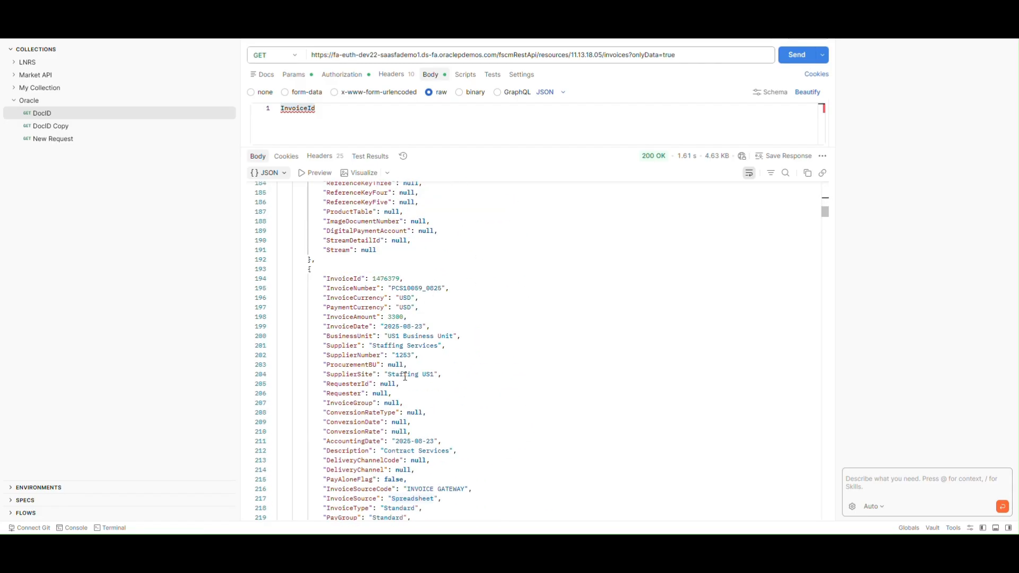
{"action": "scroll", "coordinate": [405, 377], "scroll_direction": "down", "scroll_amount": 15}
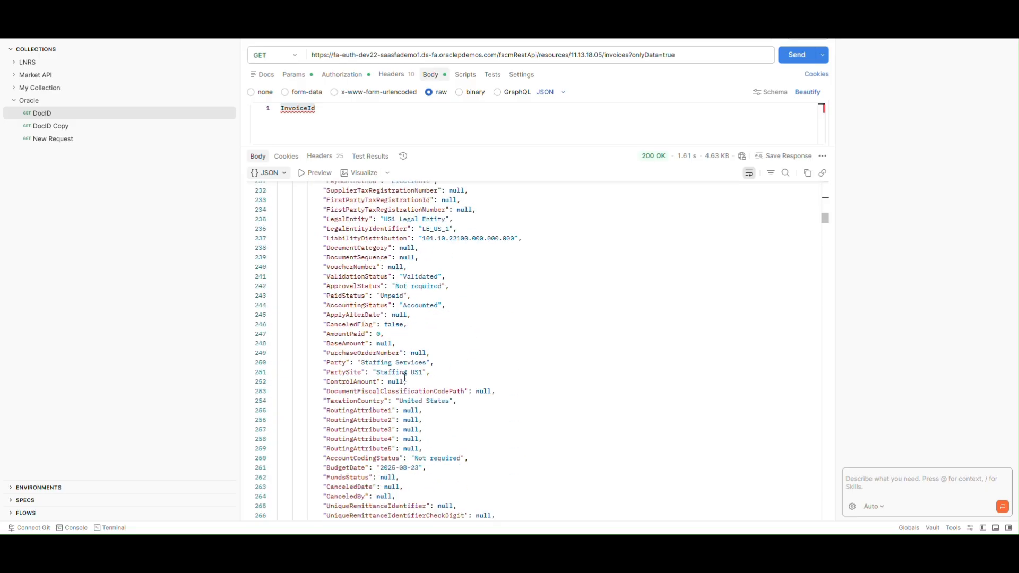
{"action": "scroll", "coordinate": [405, 377], "scroll_direction": "down", "scroll_amount": 10}
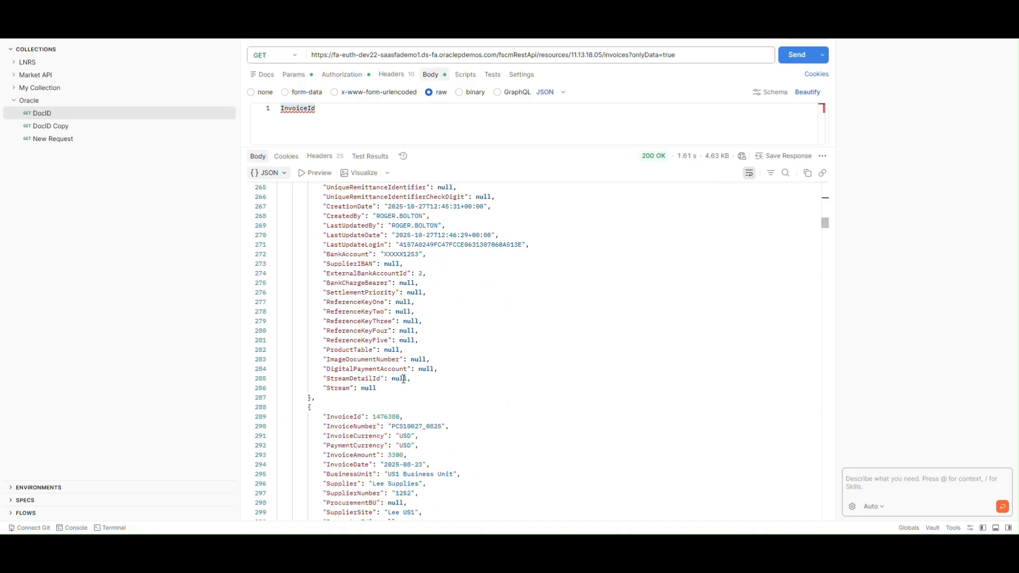
{"action": "scroll", "coordinate": [404, 378], "scroll_direction": "down", "scroll_amount": 10}
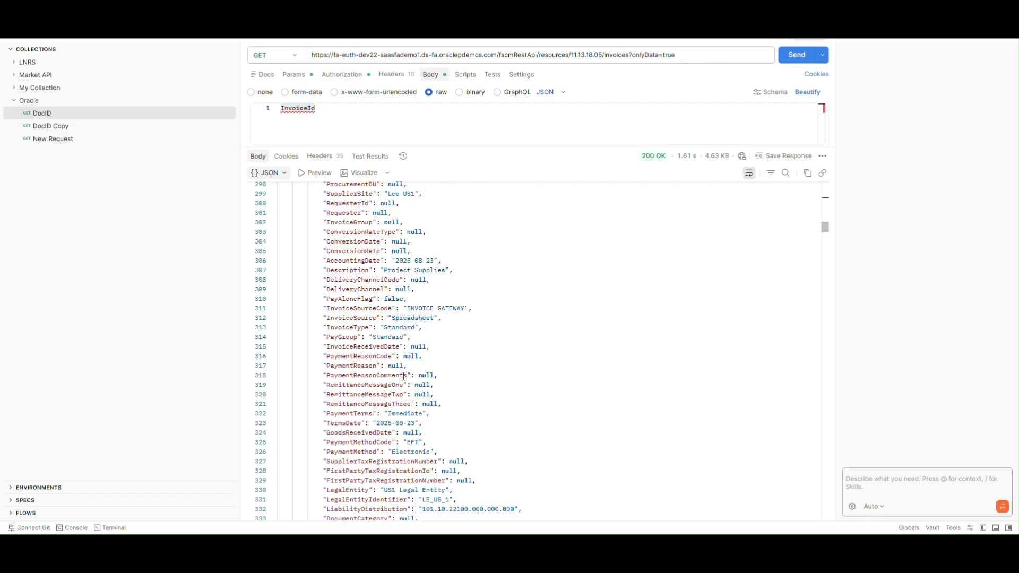
{"action": "scroll", "coordinate": [404, 376], "scroll_direction": "down", "scroll_amount": 10}
{"action": "left_click", "coordinate": [829, 204]}
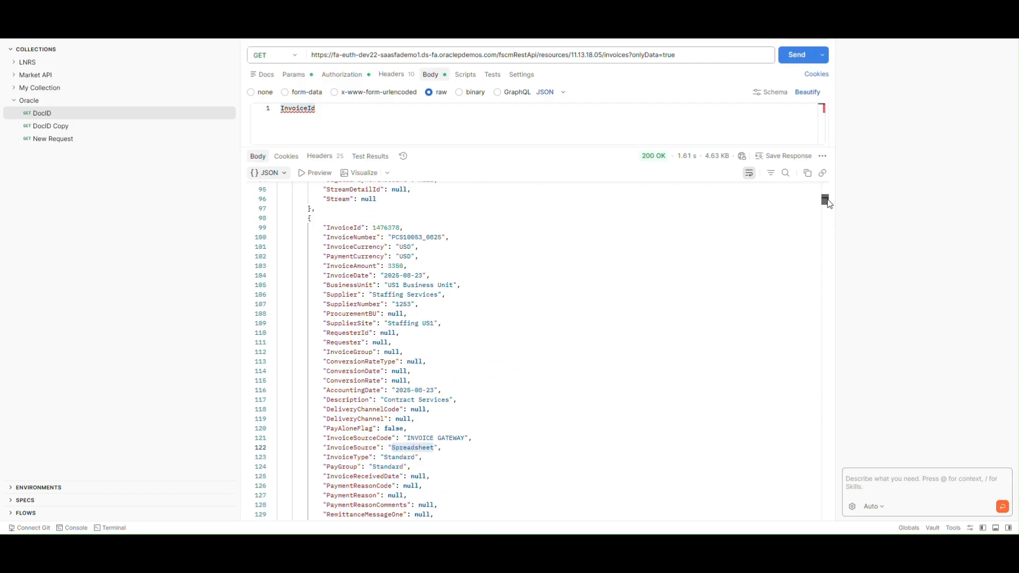
{"action": "left_click_drag", "start_coordinate": [829, 205], "coordinate": [828, 197]}
{"action": "scroll", "coordinate": [377, 356], "scroll_direction": "up", "scroll_amount": 3}
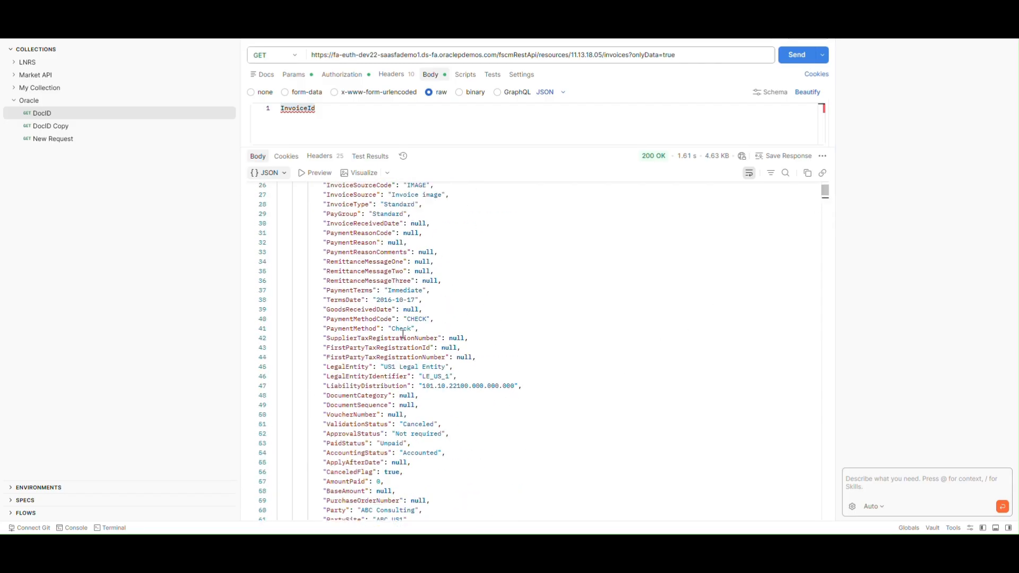
{"action": "double_click", "coordinate": [431, 221]}
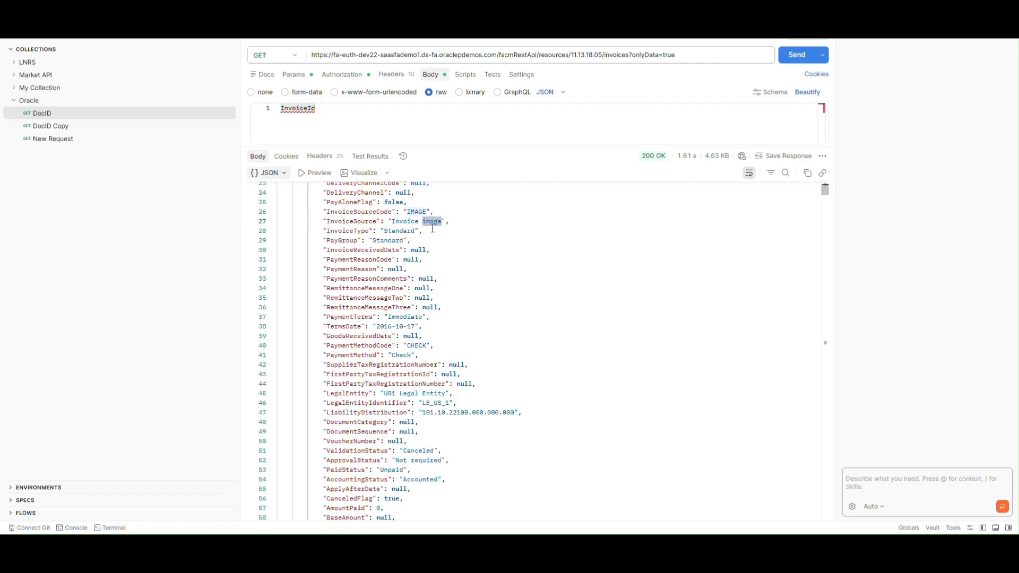
- Return to AI Agent Studio, set the InvoiceSource value in the Filter Criteria to "Invoice image", and update the node
{"action": "key", "text": "alt+Tab"}
{"action": "key", "text": "alt+Tab"}
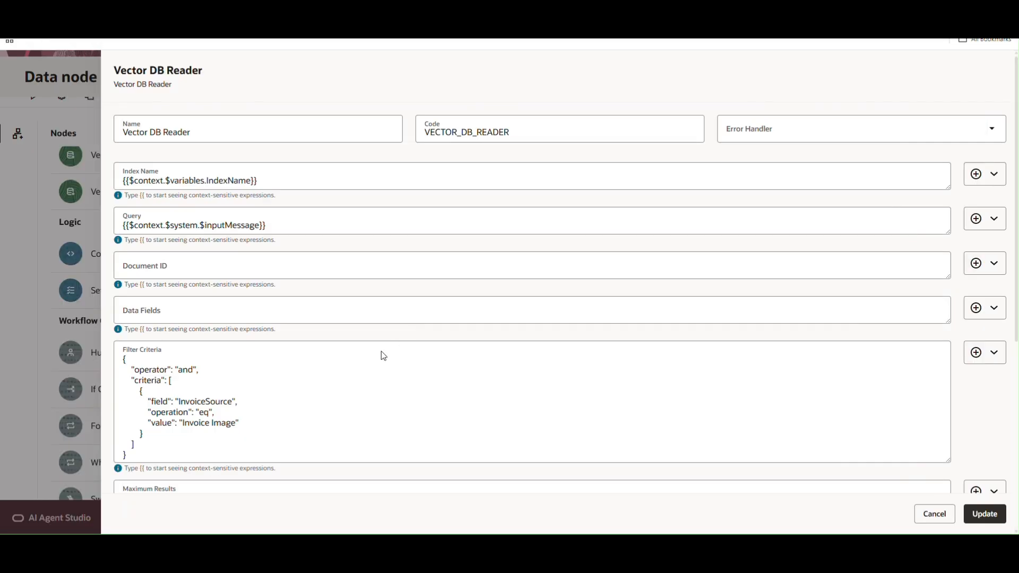
{"action": "left_click", "coordinate": [213, 422]}
{"action": "key", "text": "Delete"}
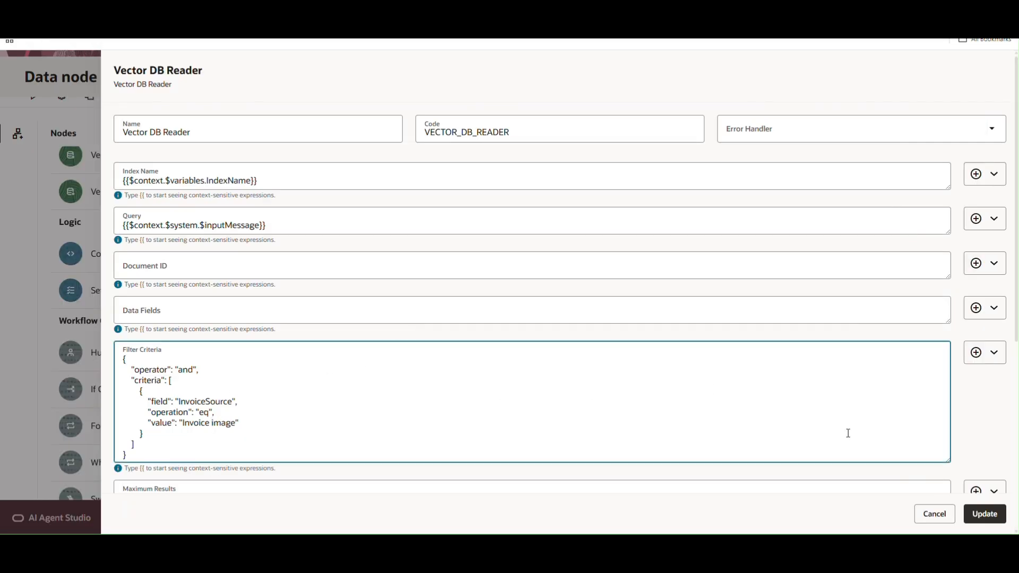
{"action": "left_click", "coordinate": [984, 514]}
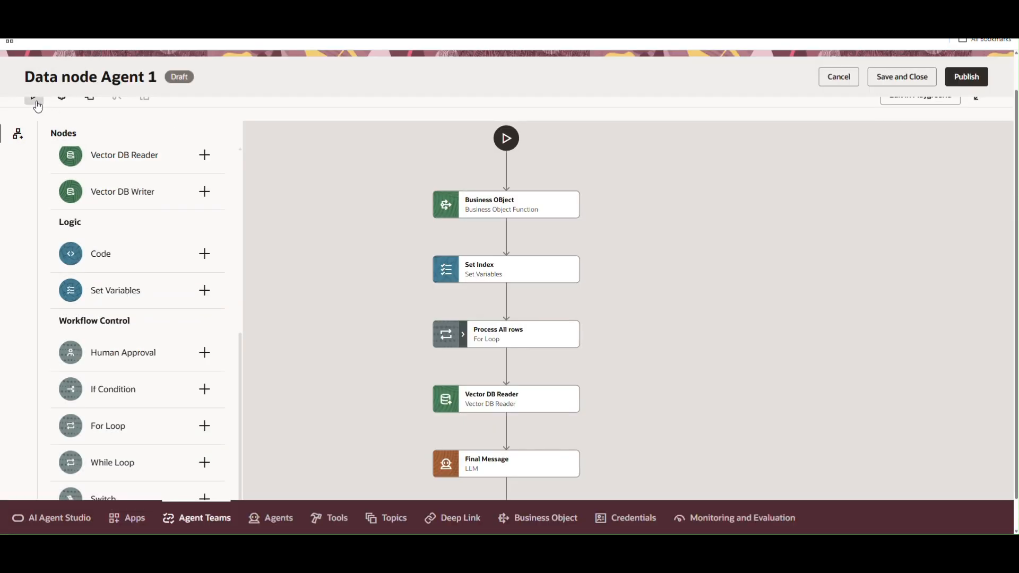
- Test the workflow with the corrected filter by asking "All invoices for Lee Supplies"
{"action": "left_click", "coordinate": [36, 102]}
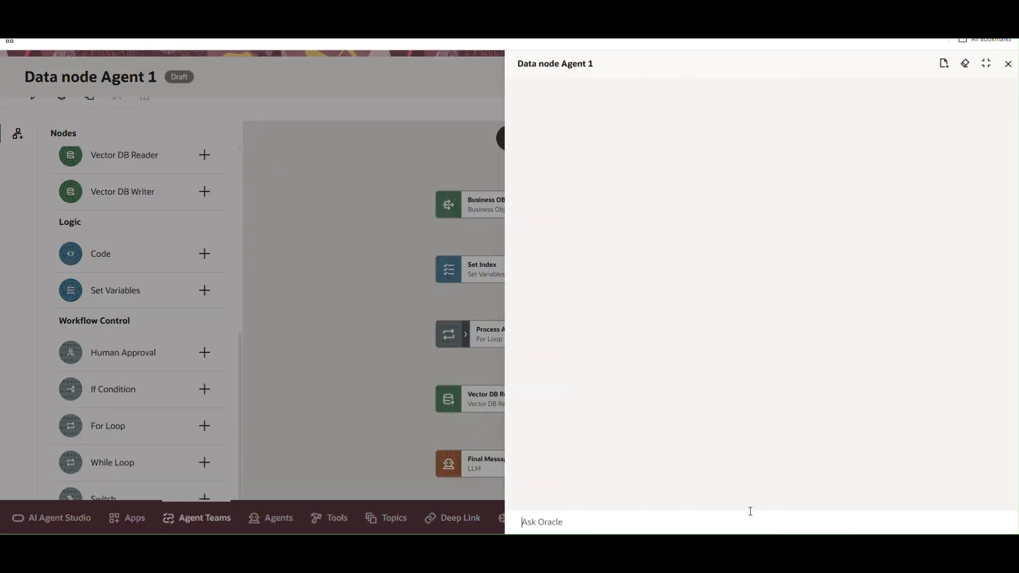
{"action": "type", "text": "AIl"}
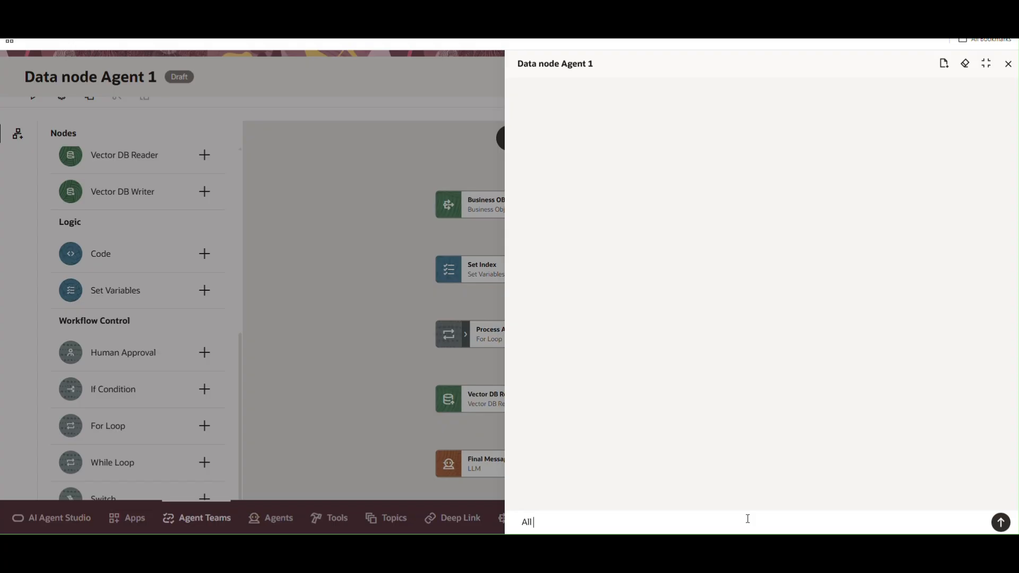
{"action": "type", "text": " inoices for Lee Supplies"}
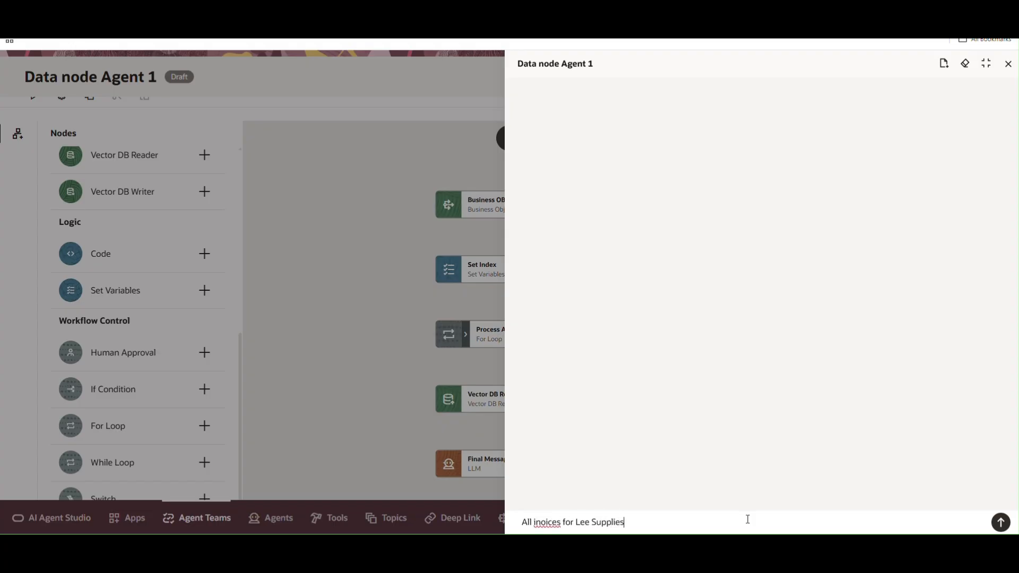
{"action": "left_click", "coordinate": [542, 522]}
{"action": "type", "text": "v"}
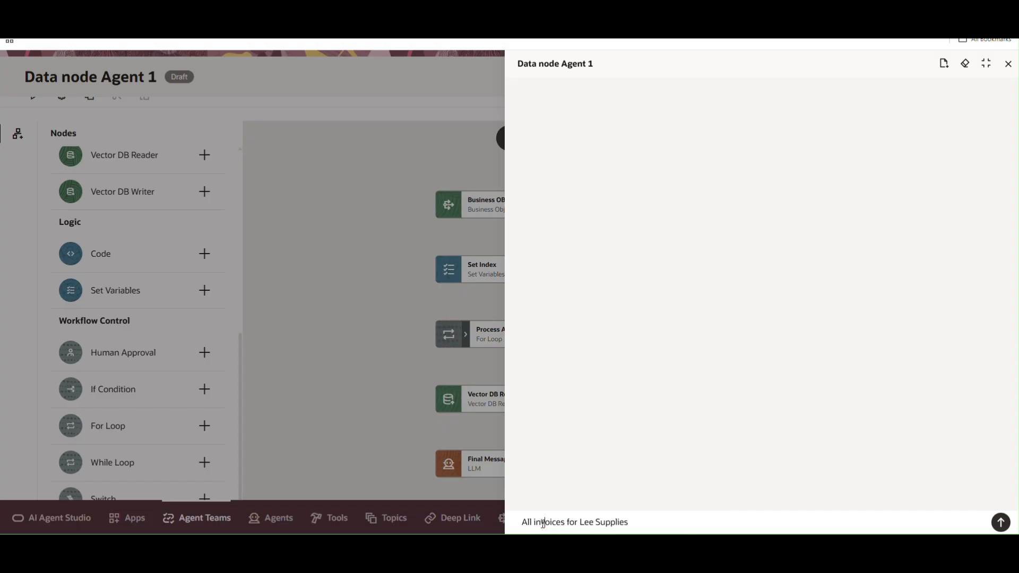
{"action": "key", "text": "Return"}
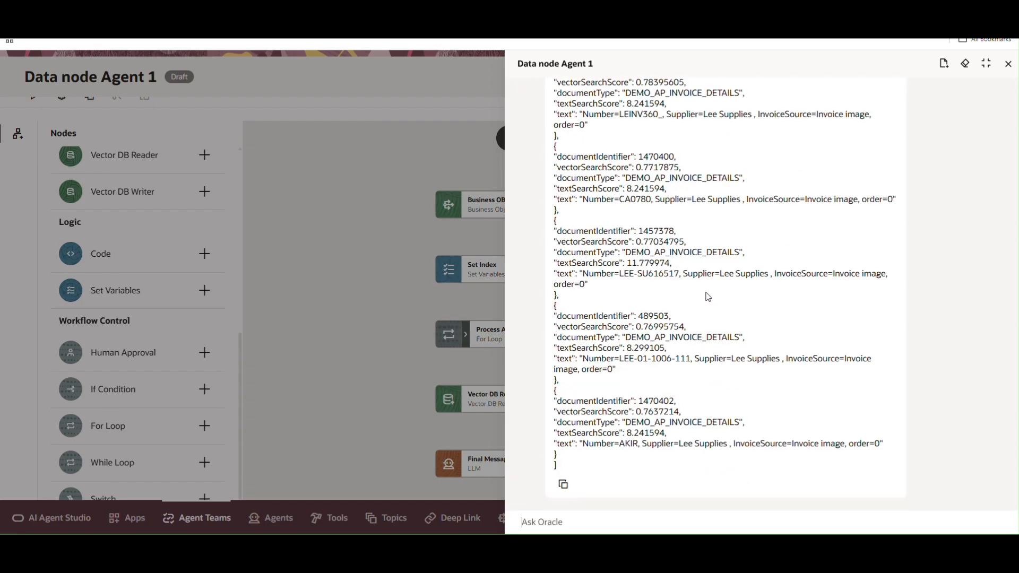
- Inspect the Vector DB Reader's filter value, search scores and the final message's invoices, and close the test chat
{"action": "scroll", "coordinate": [721, 307], "scroll_direction": "up", "scroll_amount": 15}
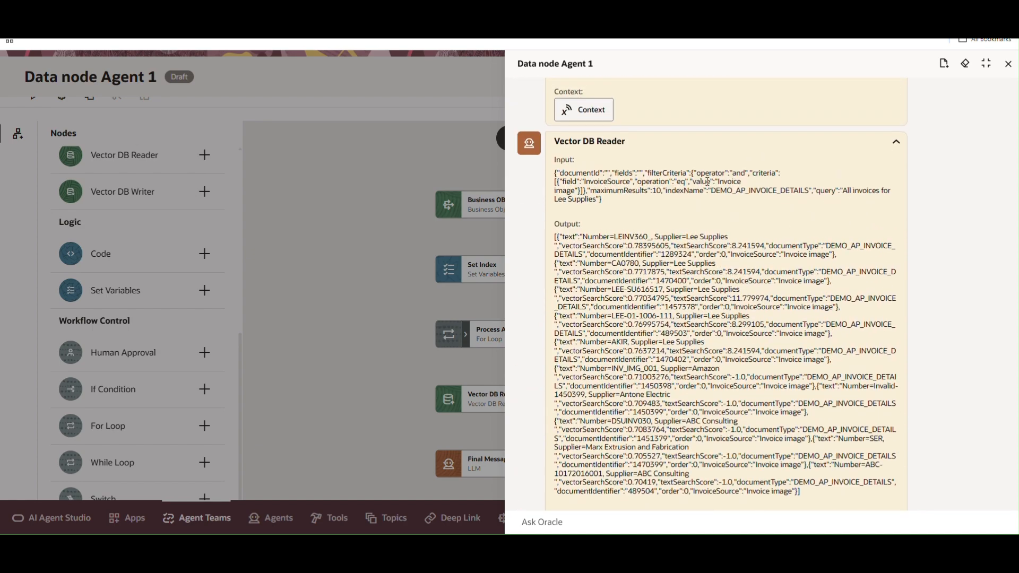
{"action": "left_click_drag", "start_coordinate": [700, 185], "coordinate": [573, 191]}
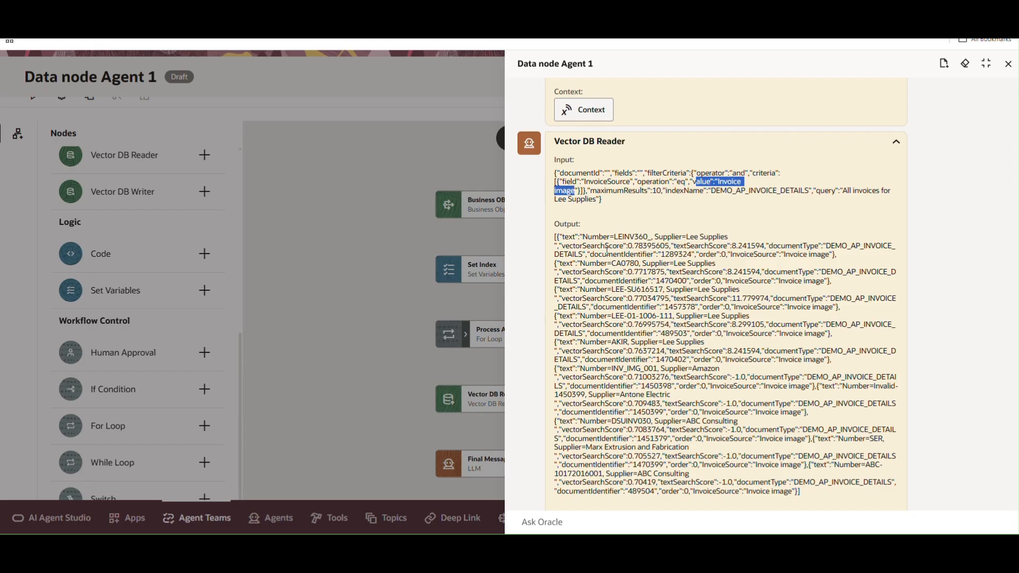
{"action": "left_click_drag", "start_coordinate": [558, 246], "coordinate": [768, 243]}
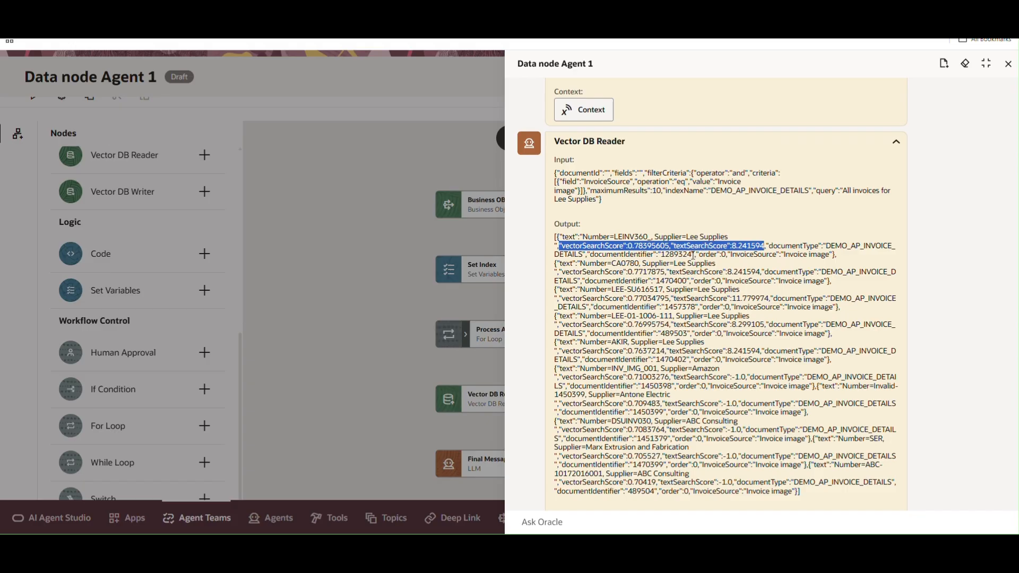
{"action": "scroll", "coordinate": [718, 238], "scroll_direction": "down", "scroll_amount": 15}
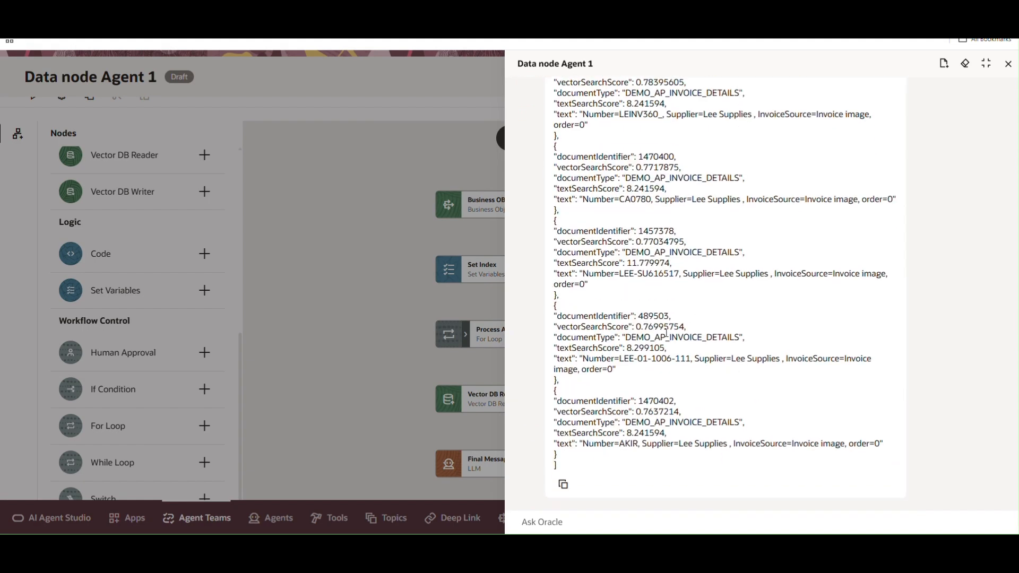
{"action": "scroll", "coordinate": [733, 334], "scroll_direction": "up", "scroll_amount": 2}
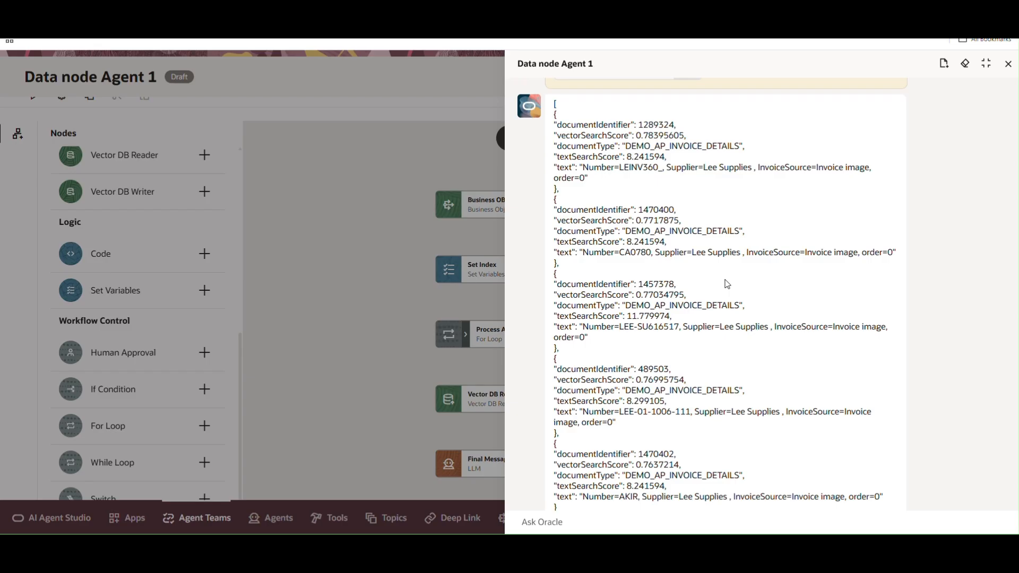
{"action": "left_click", "coordinate": [1010, 66]}
- Review the available data nodes, and save and close Data node Agent 1
{"action": "scroll", "coordinate": [200, 340], "scroll_direction": "up", "scroll_amount": 3}
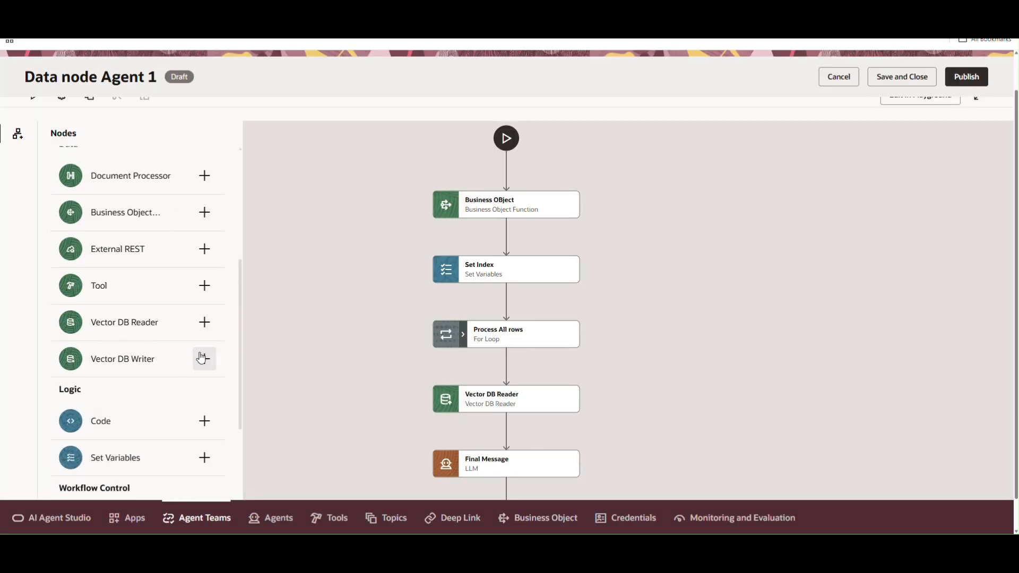
{"action": "scroll", "coordinate": [201, 359], "scroll_direction": "up", "scroll_amount": 2}
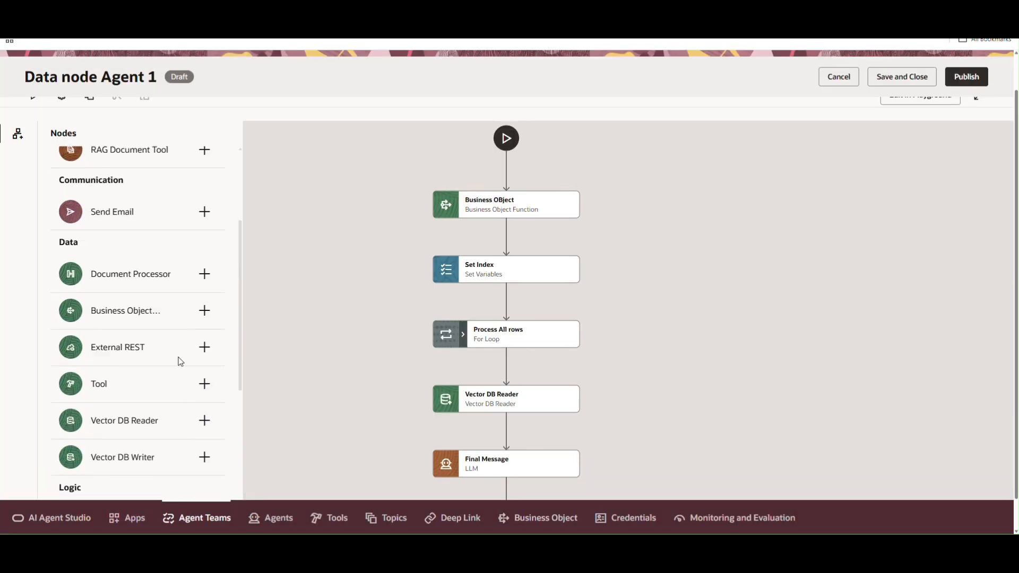
{"action": "left_click", "coordinate": [905, 80]}
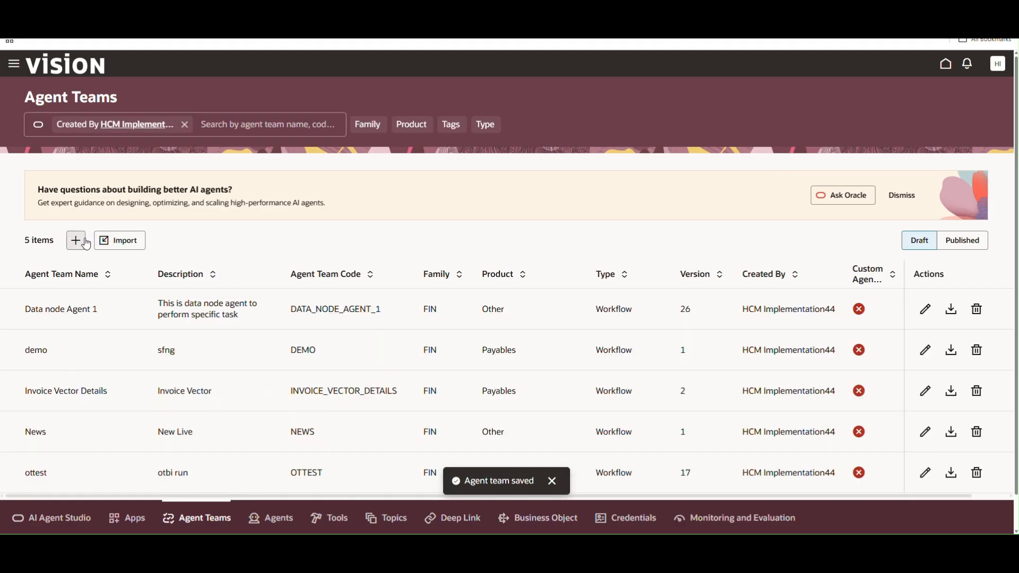
- Start a new agent team named "Data Node Agent 2"
{"action": "left_click", "coordinate": [86, 244]}
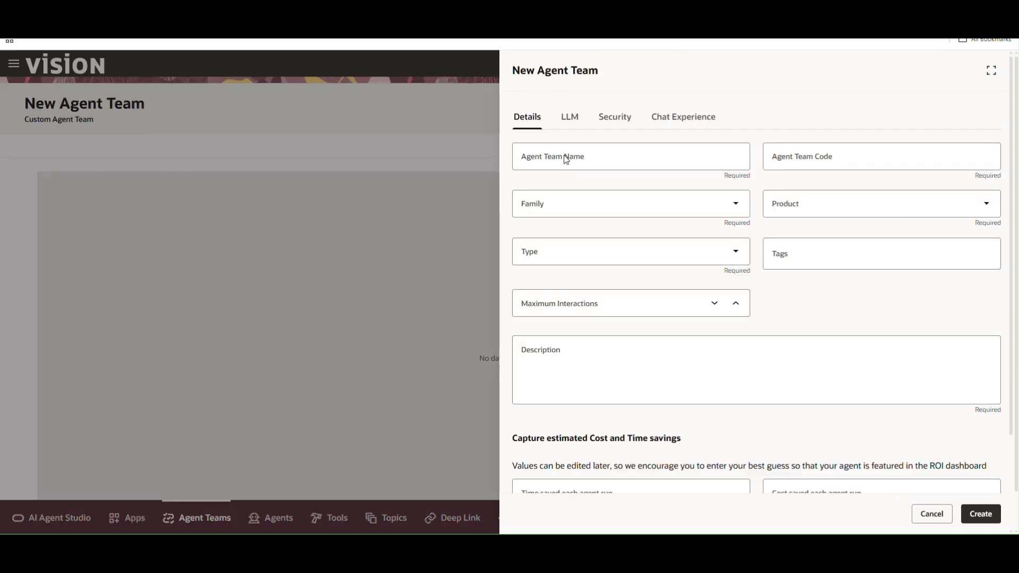
{"action": "left_click", "coordinate": [565, 165]}
{"action": "type", "text": "Data N"}
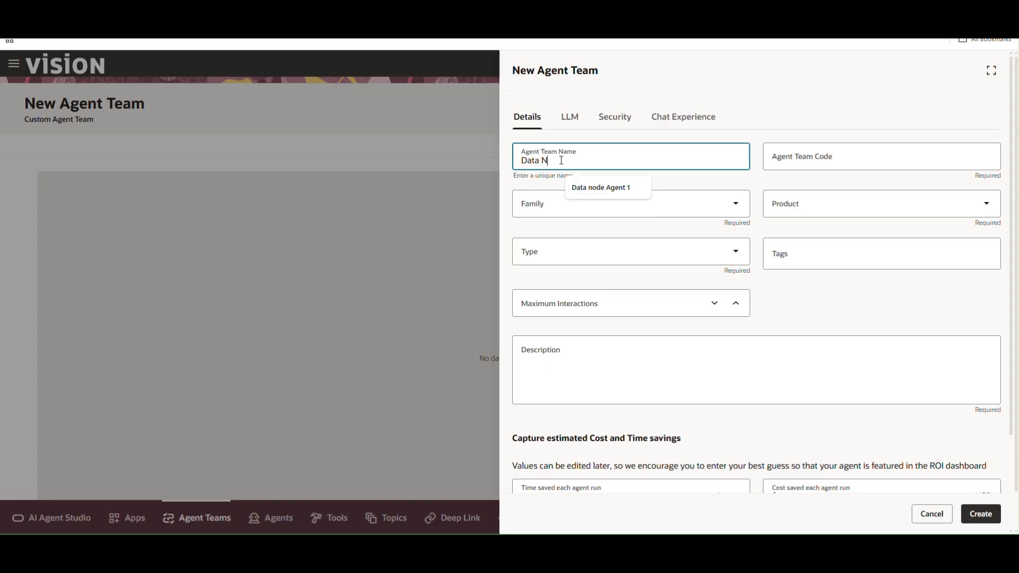
{"action": "type", "text": "ode Agent 2"}
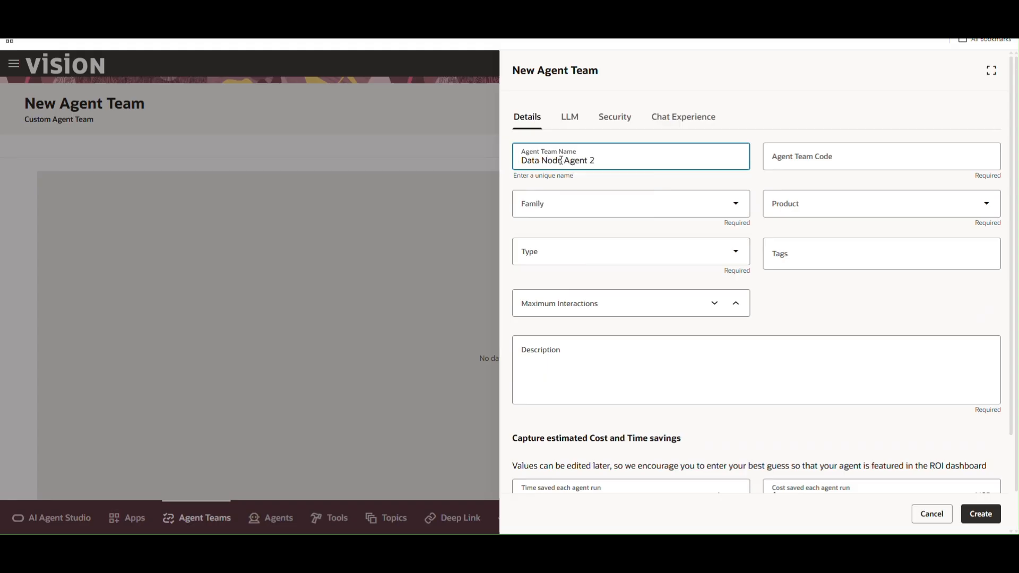
- Set the new agent team's family to FIN, product to Other and type to Workflow
{"action": "left_click", "coordinate": [560, 212]}
{"action": "left_click", "coordinate": [550, 286]}
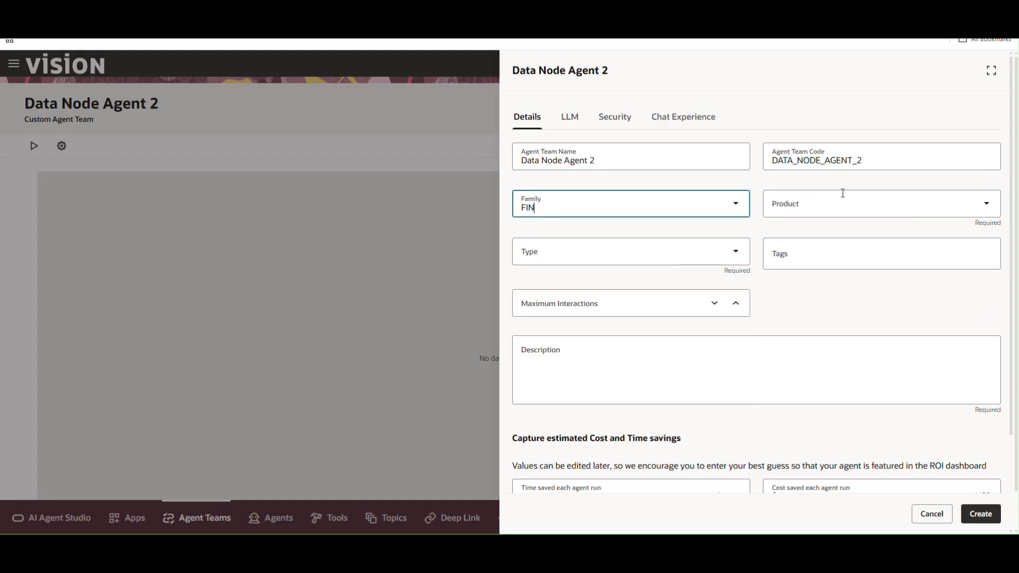
{"action": "left_click", "coordinate": [842, 204]}
{"action": "left_click", "coordinate": [820, 365]}
{"action": "left_click", "coordinate": [614, 257]}
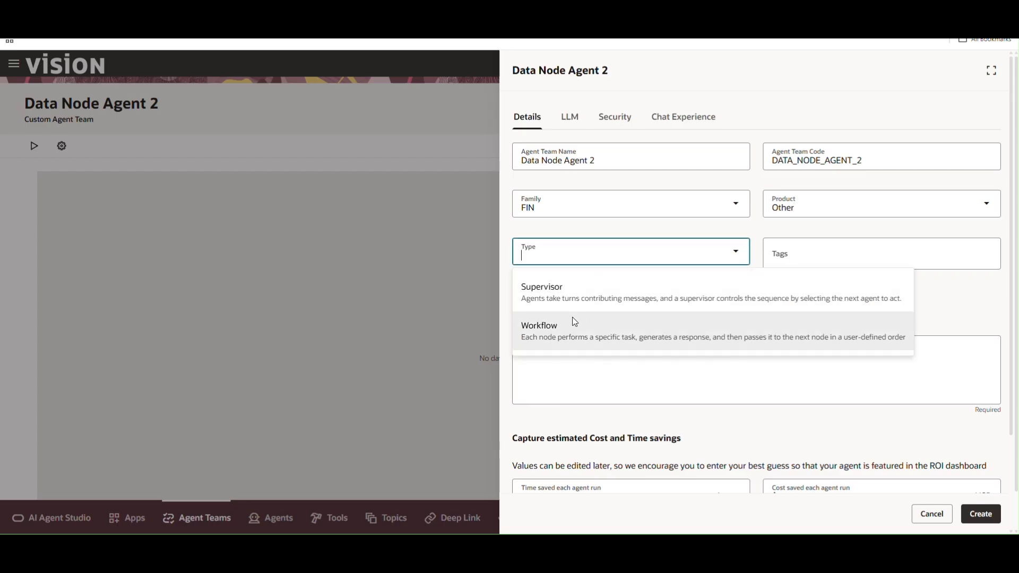
{"action": "left_click", "coordinate": [574, 323]}
- Enter "Data Node for External Rest" as the agent team's description
{"action": "left_click", "coordinate": [571, 376]}
{"action": "type", "text": "Da"}
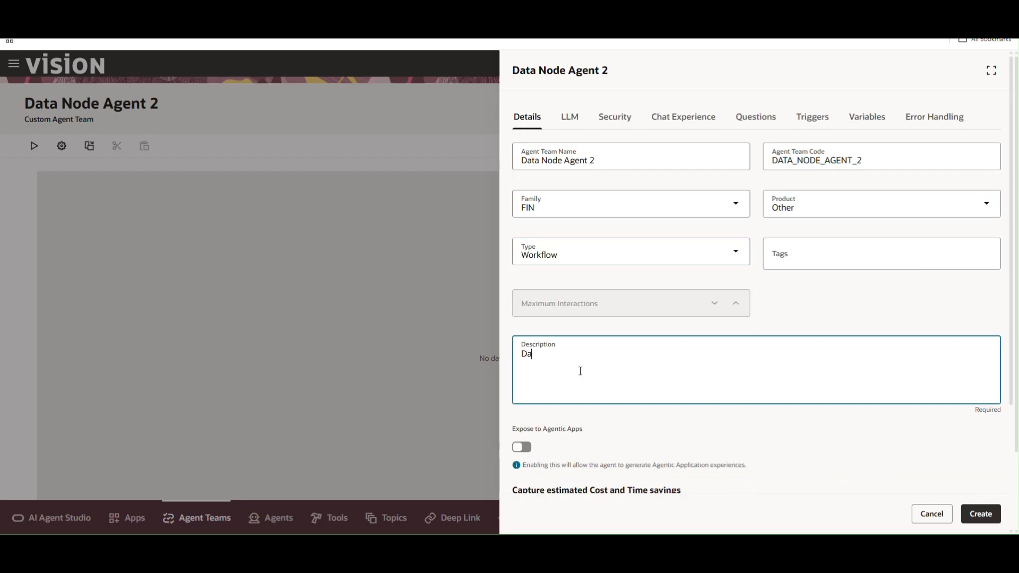
{"action": "type", "text": "ta Node for External Rest"}
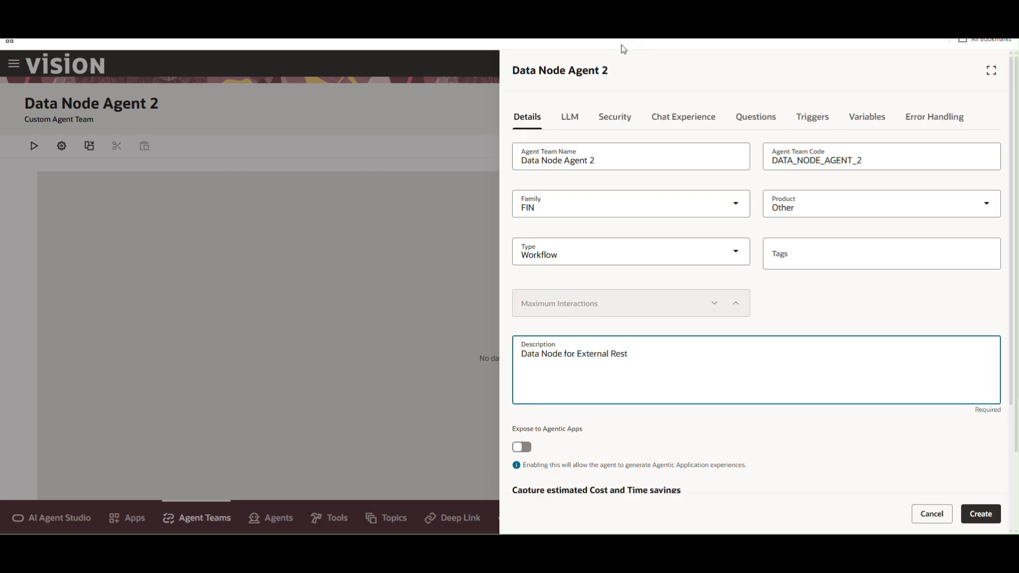
- Check the team's LLM settings without choosing a model and create the Data Node Agent 2 team
{"action": "left_click", "coordinate": [570, 119]}
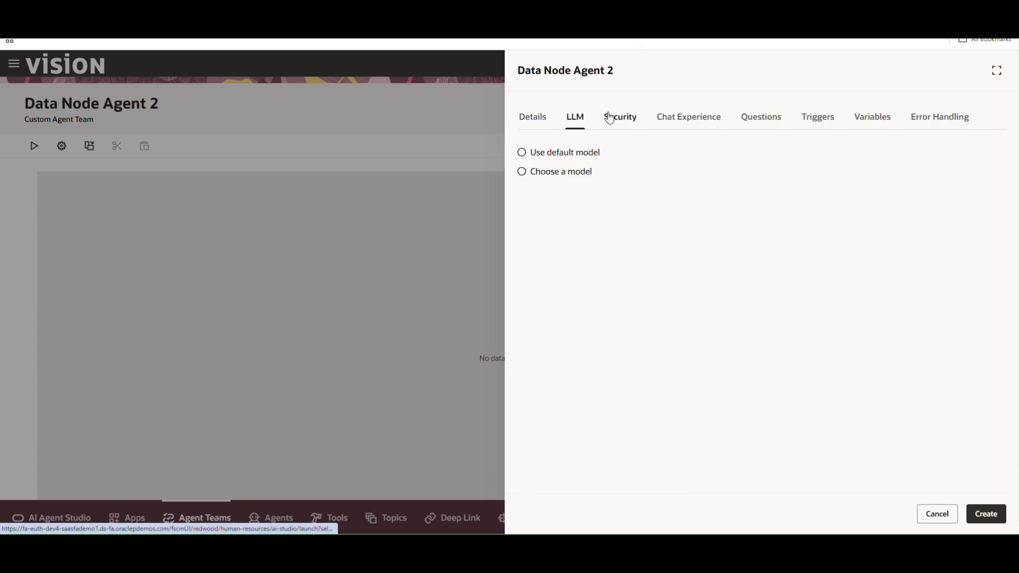
{"action": "left_click", "coordinate": [985, 514]}
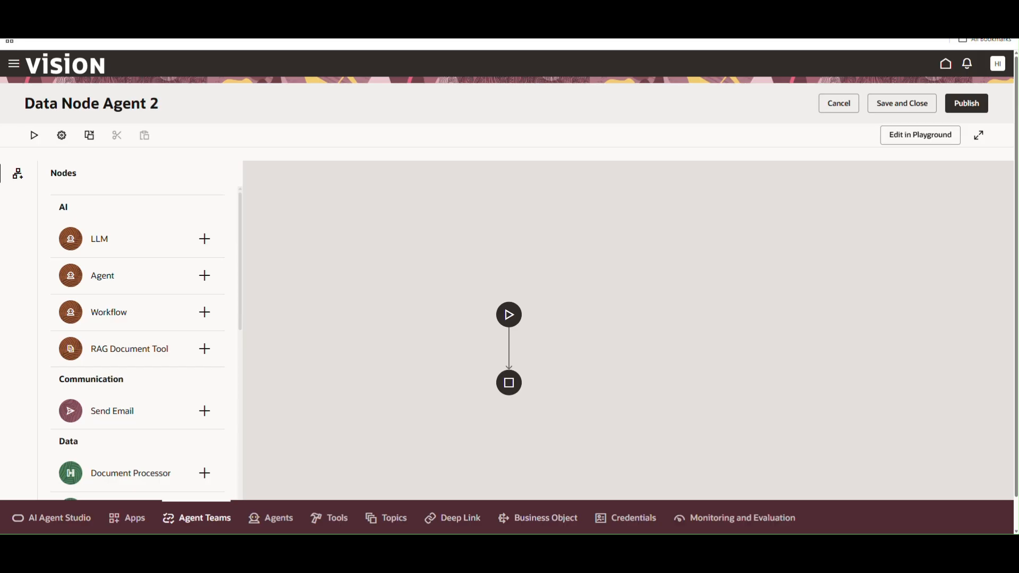
{"action": "left_click_drag", "start_coordinate": [518, 338], "coordinate": [504, 236]}
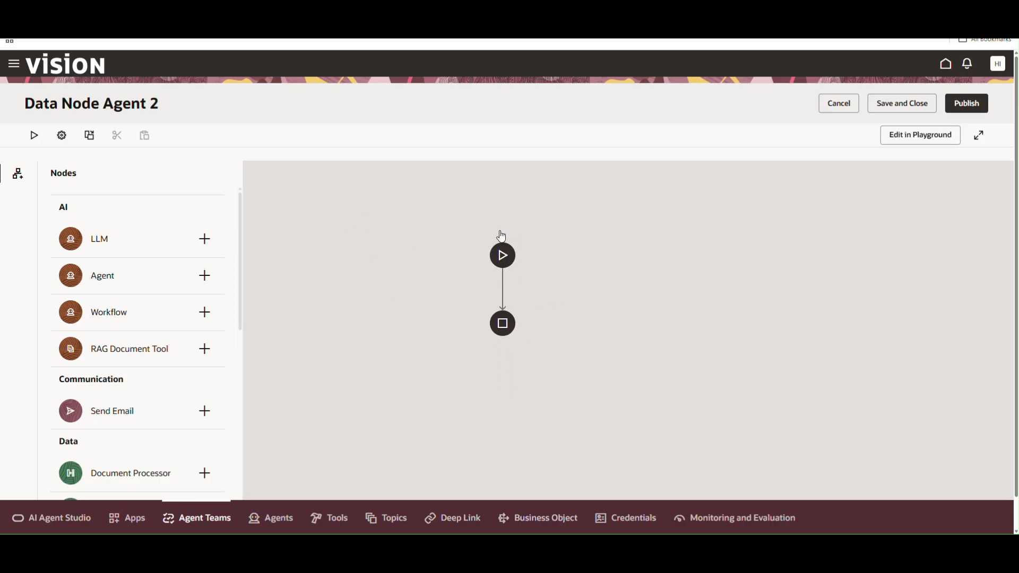
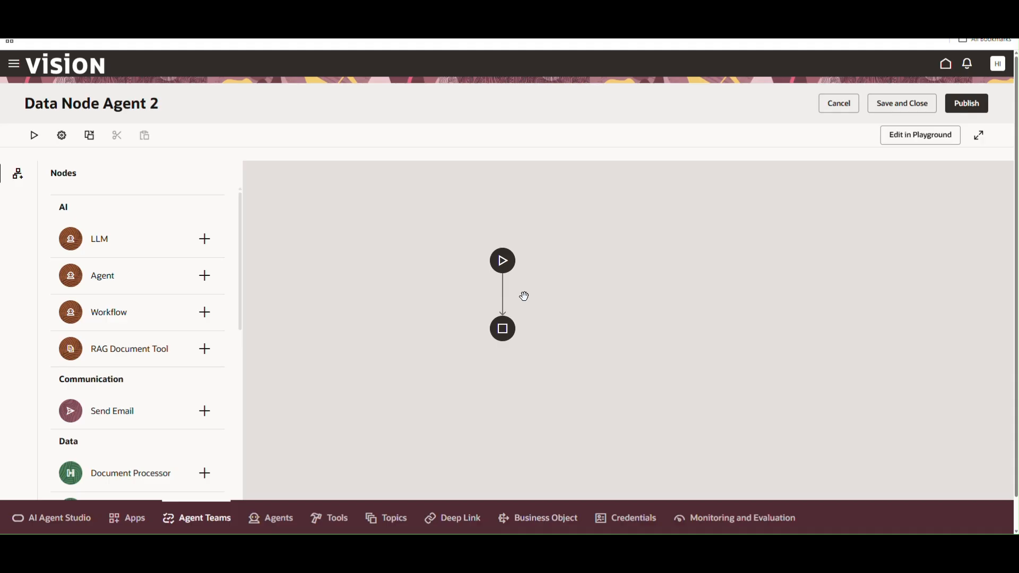
- Add an External REST node between the workflow's start and end, and name it "Session ID"
{"action": "left_click", "coordinate": [503, 295]}
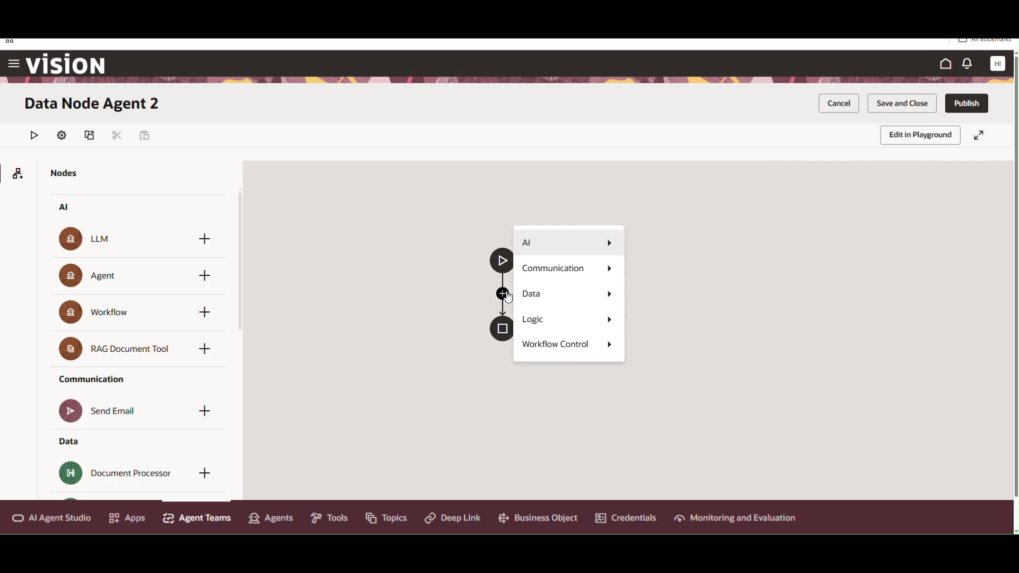
{"action": "mouse_move", "coordinate": [553, 310]}
{"action": "left_click", "coordinate": [670, 343]}
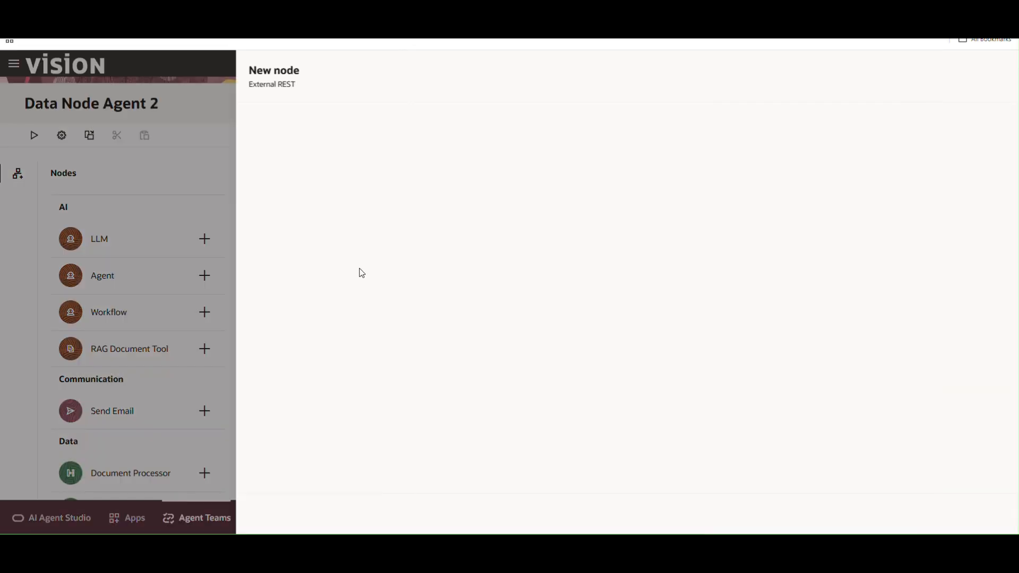
{"action": "left_click", "coordinate": [154, 134]}
{"action": "type", "text": "Se"}
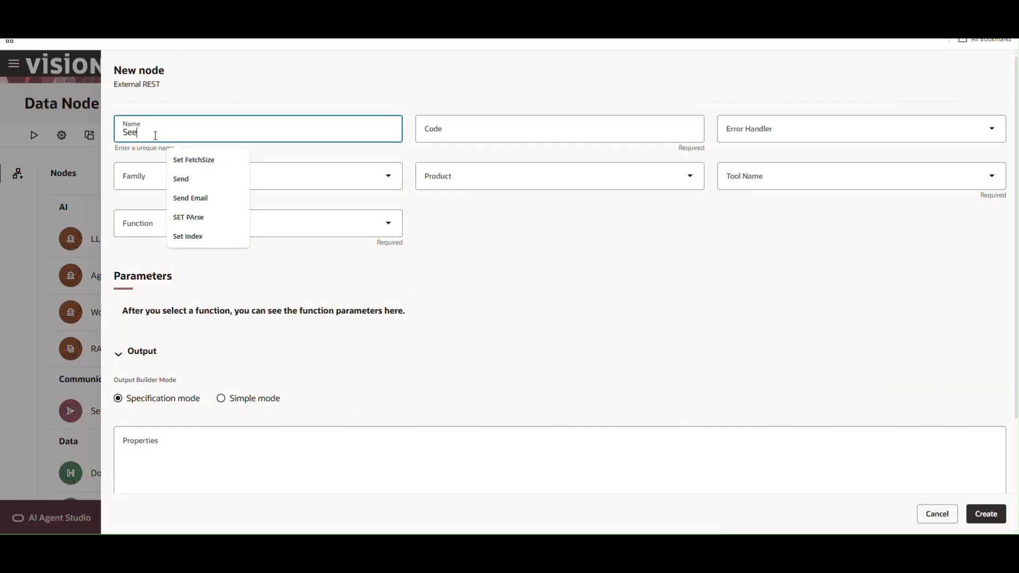
{"action": "type", "text": "ssion ID"}
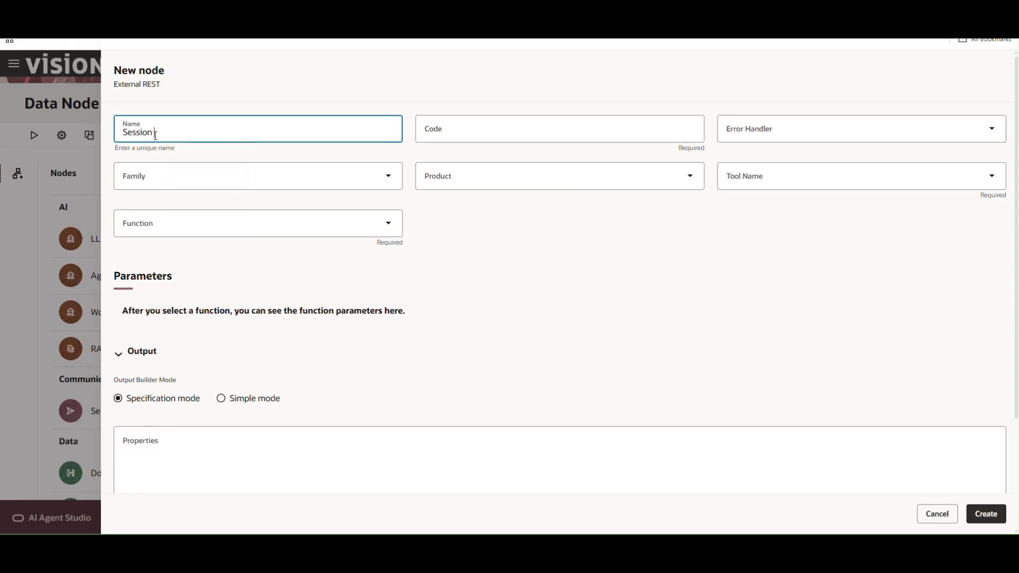
- Set the Session ID node's family to FIN and its product to Other
{"action": "left_click", "coordinate": [179, 182]}
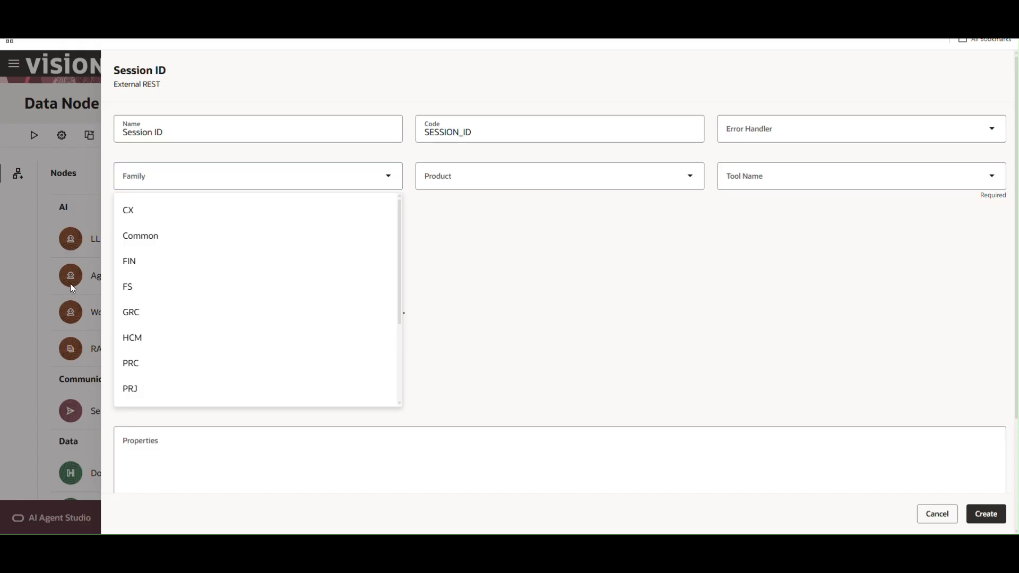
{"action": "left_click", "coordinate": [142, 262]}
{"action": "left_click", "coordinate": [503, 183]}
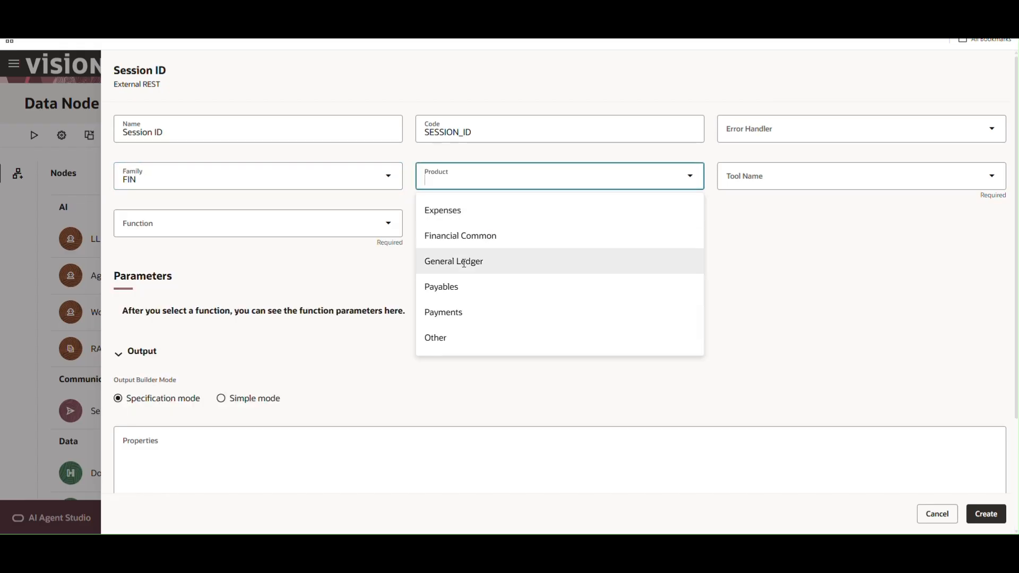
{"action": "left_click", "coordinate": [485, 332]}
- Choose SessionID as the node's tool and function, keep the specification mode output, and create the node
{"action": "left_click", "coordinate": [870, 186]}
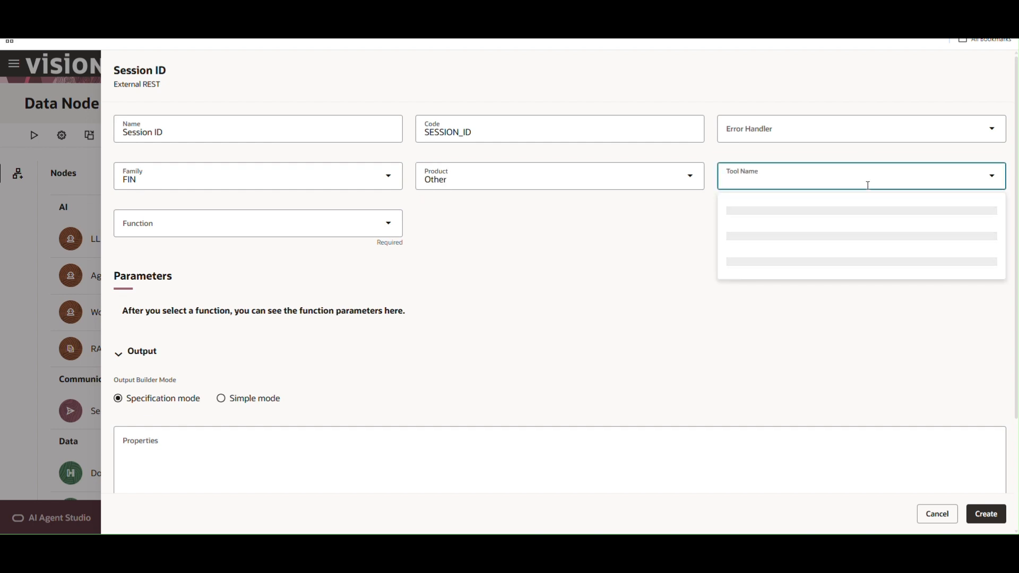
{"action": "left_click", "coordinate": [789, 230]}
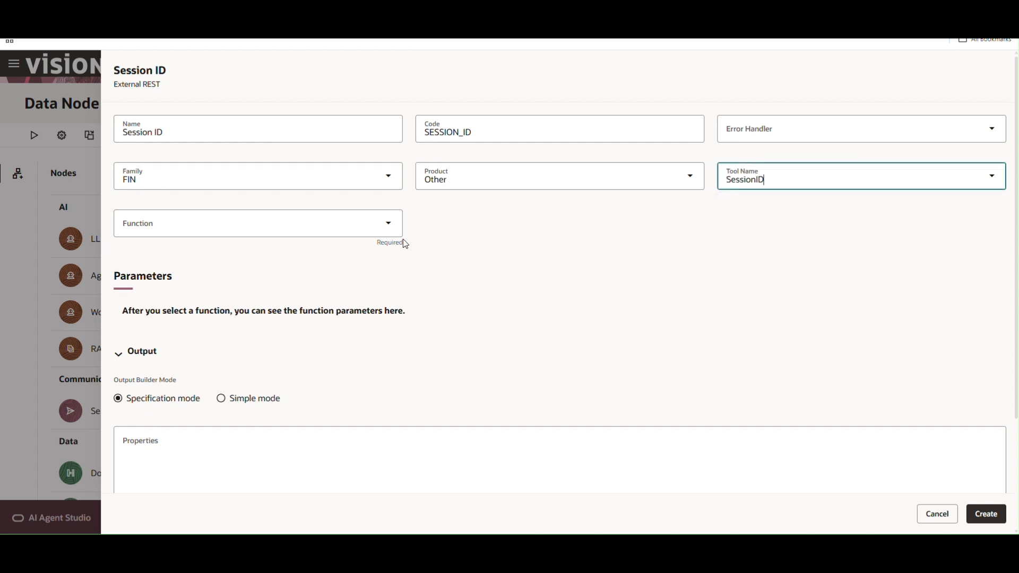
{"action": "left_click", "coordinate": [308, 221]}
{"action": "left_click", "coordinate": [154, 257]}
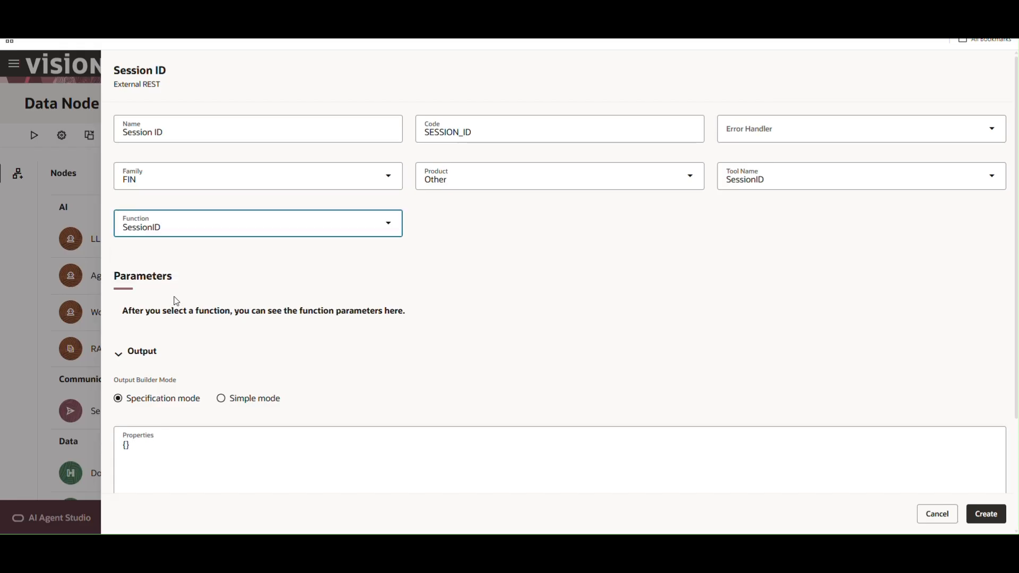
{"action": "scroll", "coordinate": [248, 370], "scroll_direction": "down", "scroll_amount": 1}
{"action": "scroll", "coordinate": [245, 374], "scroll_direction": "down", "scroll_amount": 2}
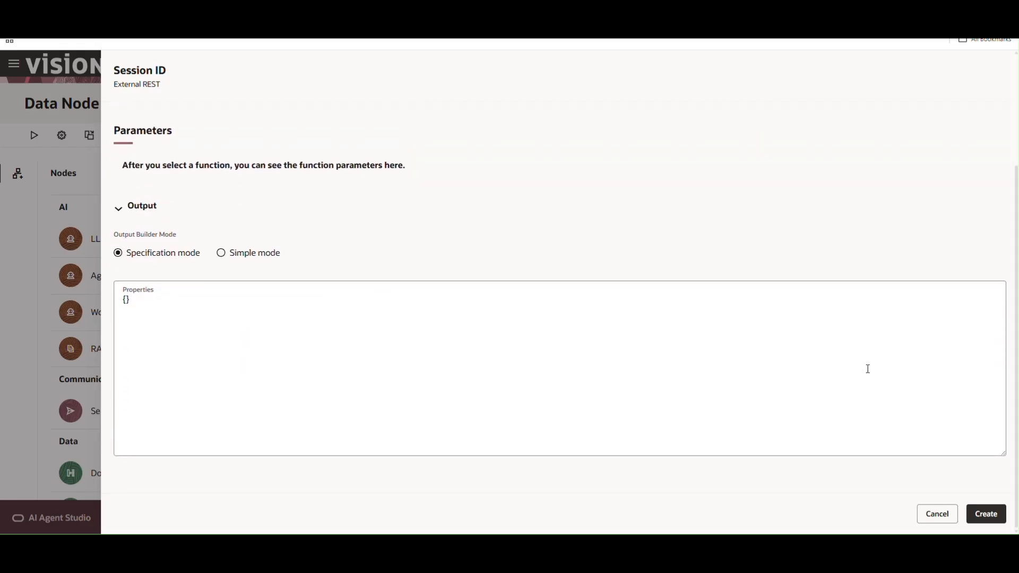
{"action": "scroll", "coordinate": [867, 367], "scroll_direction": "up", "scroll_amount": 2}
{"action": "left_click", "coordinate": [986, 514]}
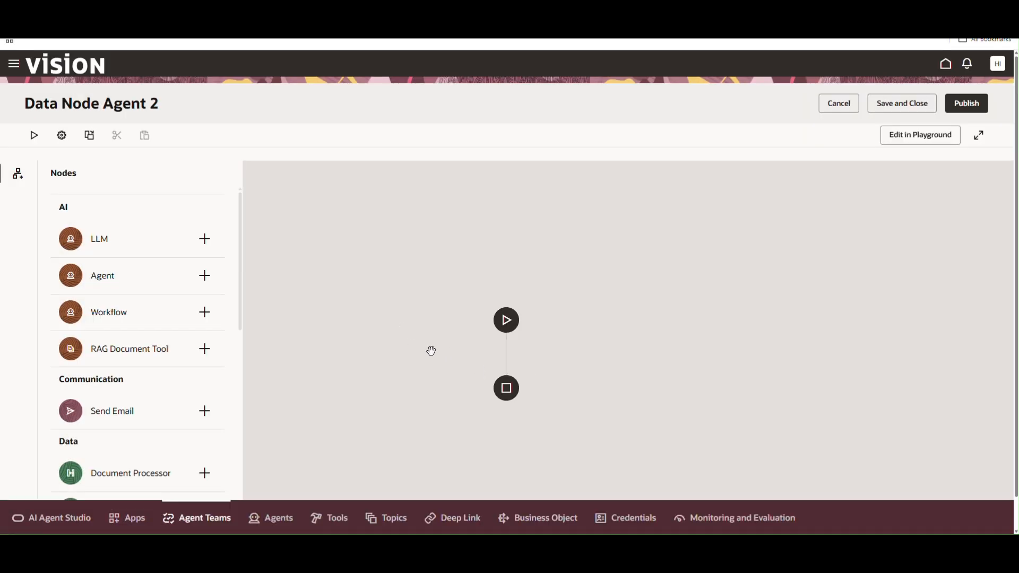
- Run the workflow with the message "Go" and examine the session ID element in the XML response
{"action": "left_click", "coordinate": [34, 137]}
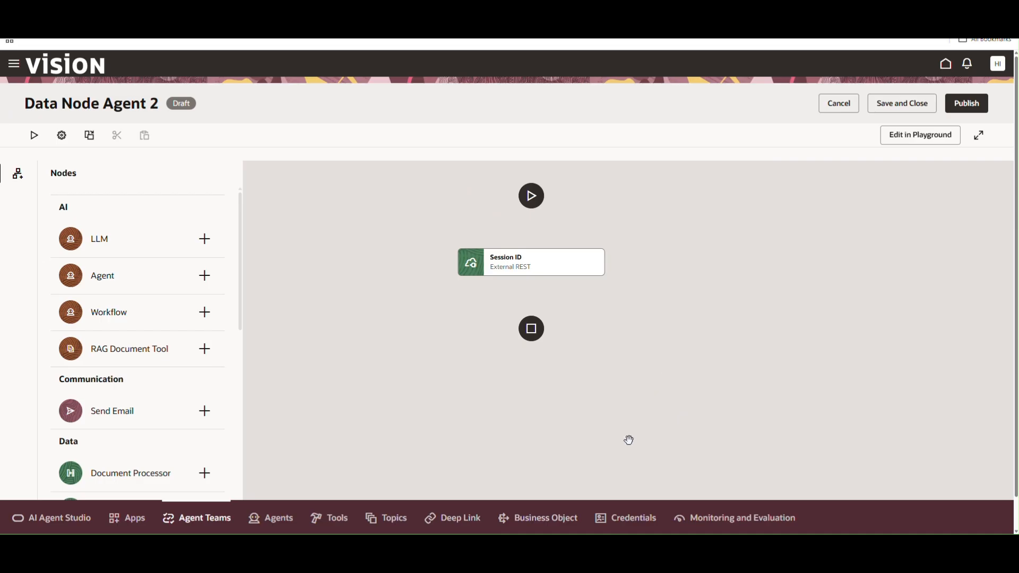
{"action": "type", "text": "Go"}
{"action": "key", "text": "Return"}
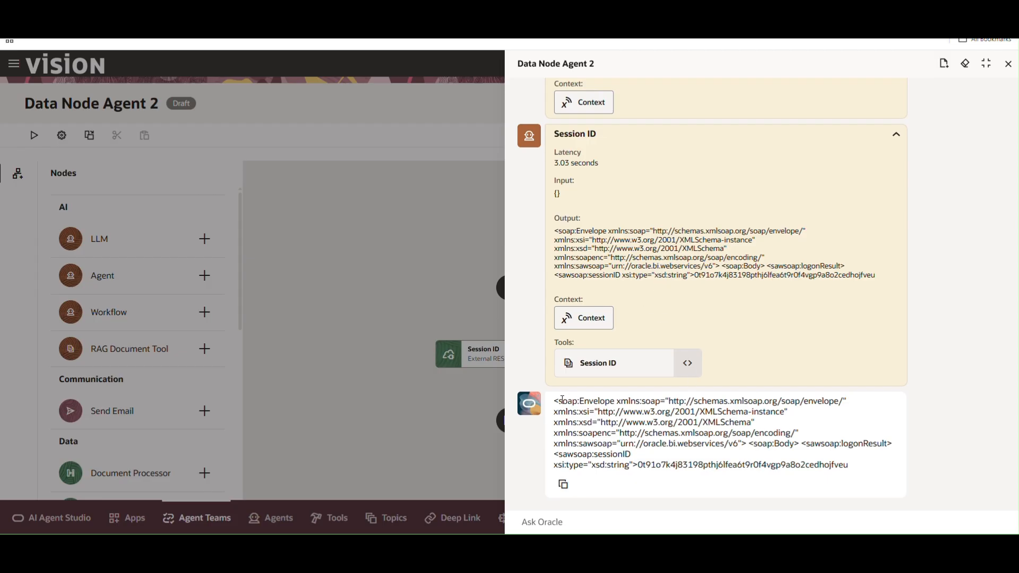
{"action": "left_click_drag", "start_coordinate": [563, 400], "coordinate": [665, 445]}
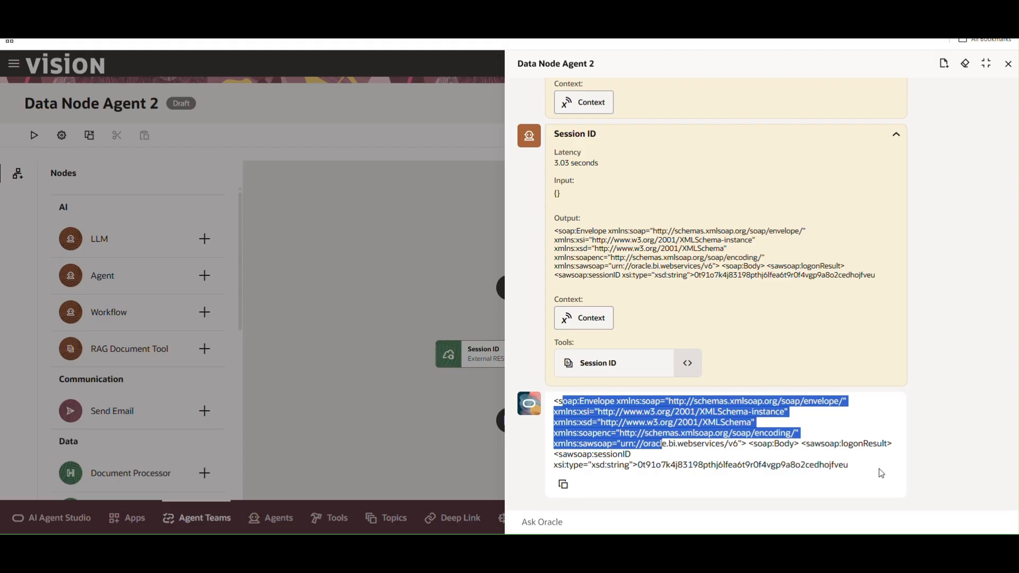
{"action": "left_click_drag", "start_coordinate": [850, 465], "coordinate": [649, 461]}
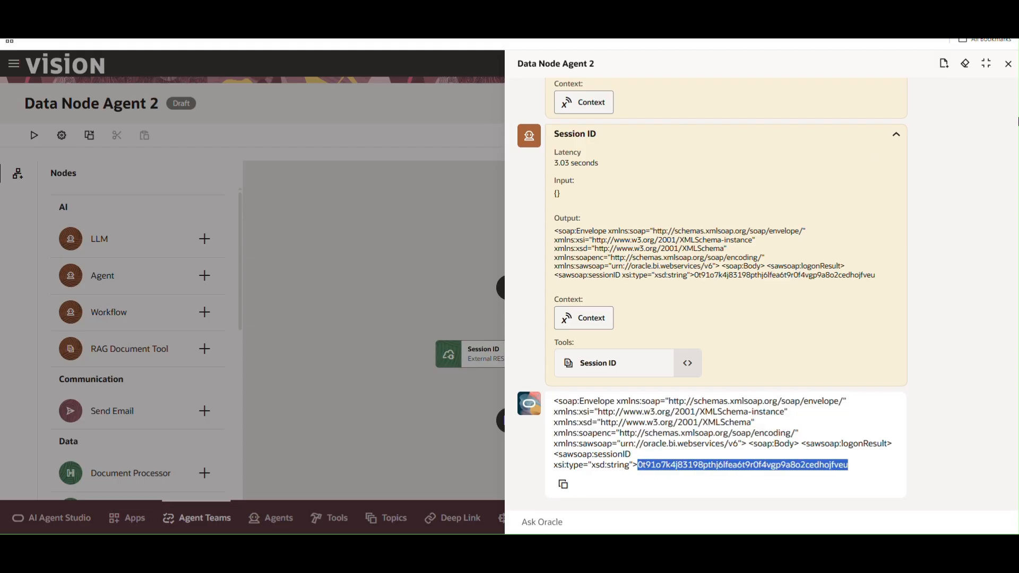
{"action": "left_click", "coordinate": [1009, 65]}
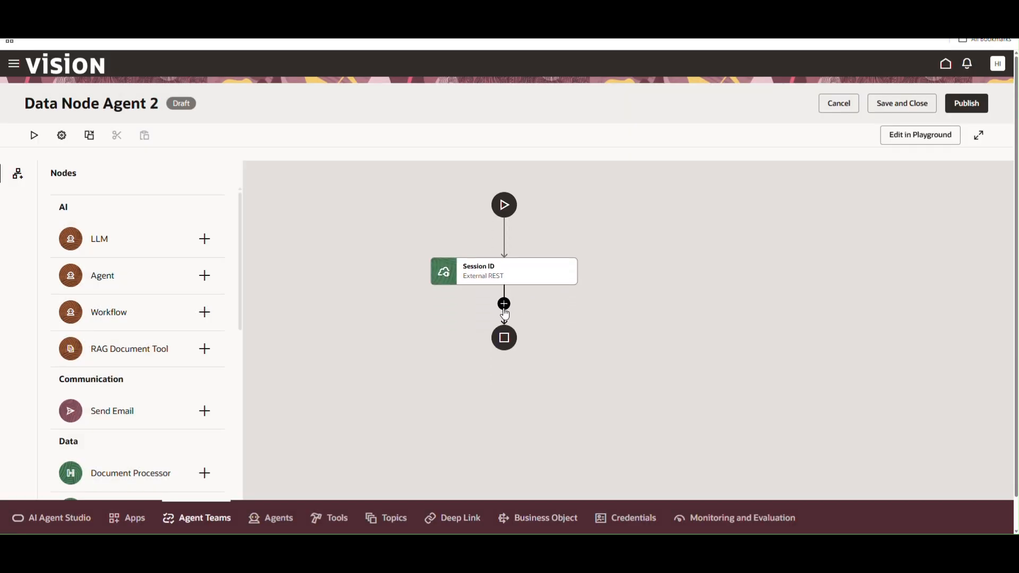
- Add an LLM node after the Session ID node and name it "Fetch Session ID"
{"action": "left_click", "coordinate": [505, 304]}
{"action": "mouse_move", "coordinate": [562, 254]}
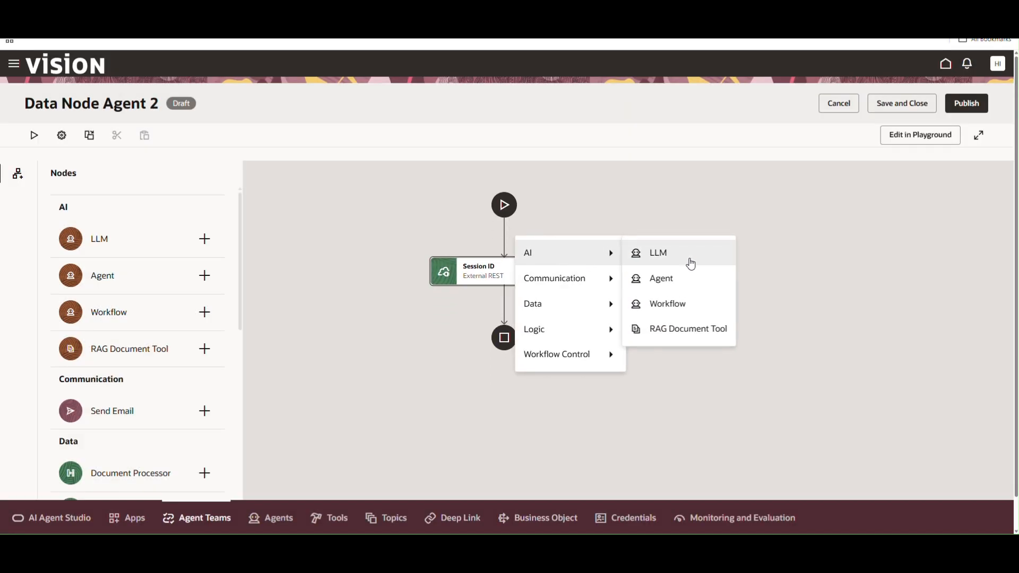
{"action": "left_click", "coordinate": [690, 257]}
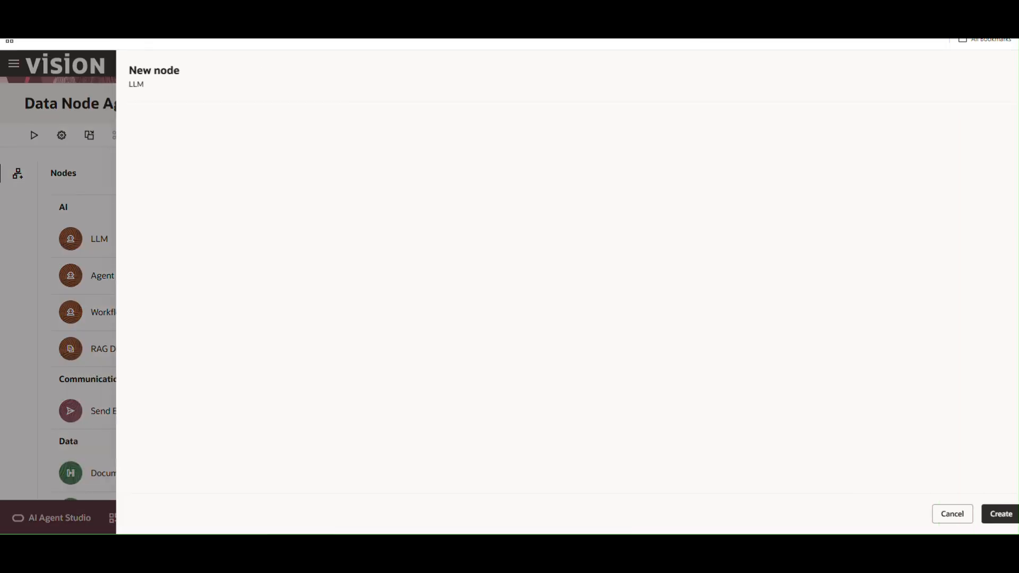
{"action": "left_click", "coordinate": [195, 173]}
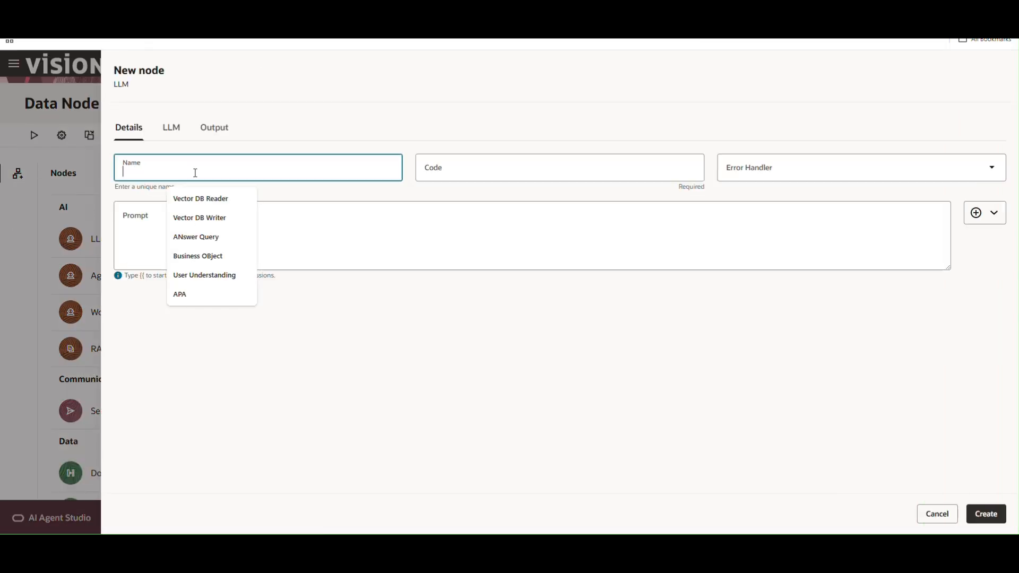
{"action": "type", "text": "Fetch"}
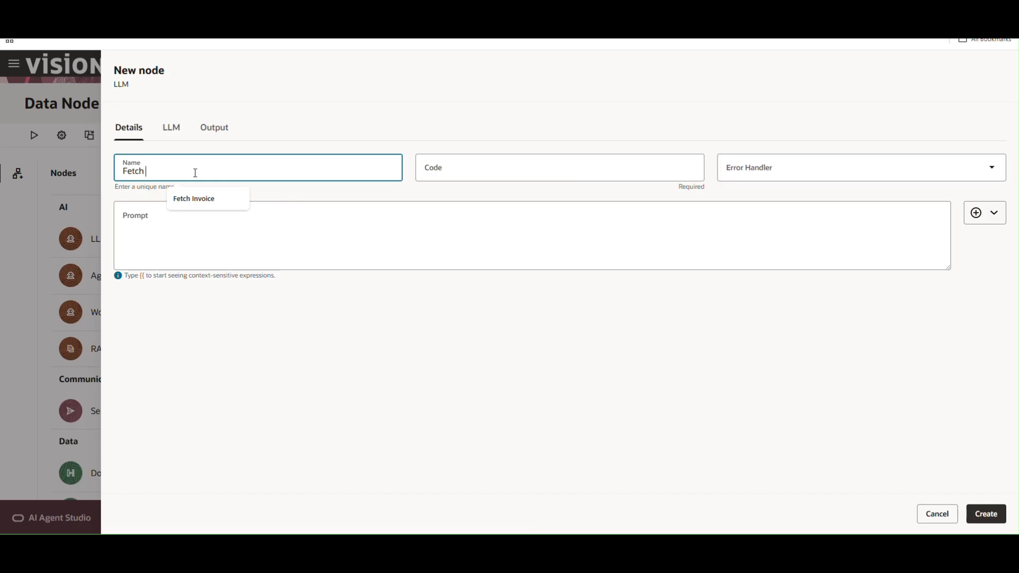
{"action": "type", "text": " Session ID"}
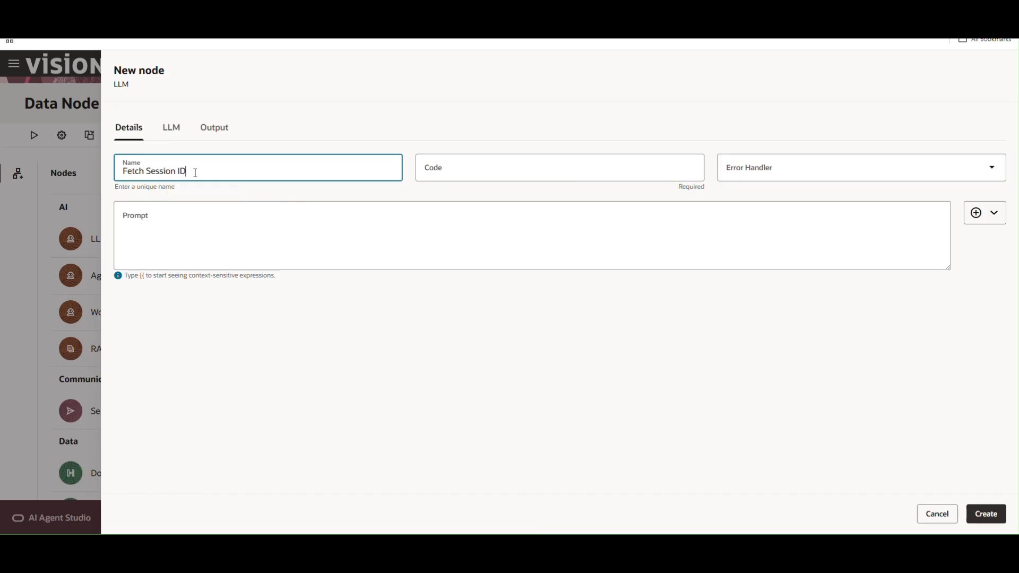
{"action": "key", "text": "Tab"}
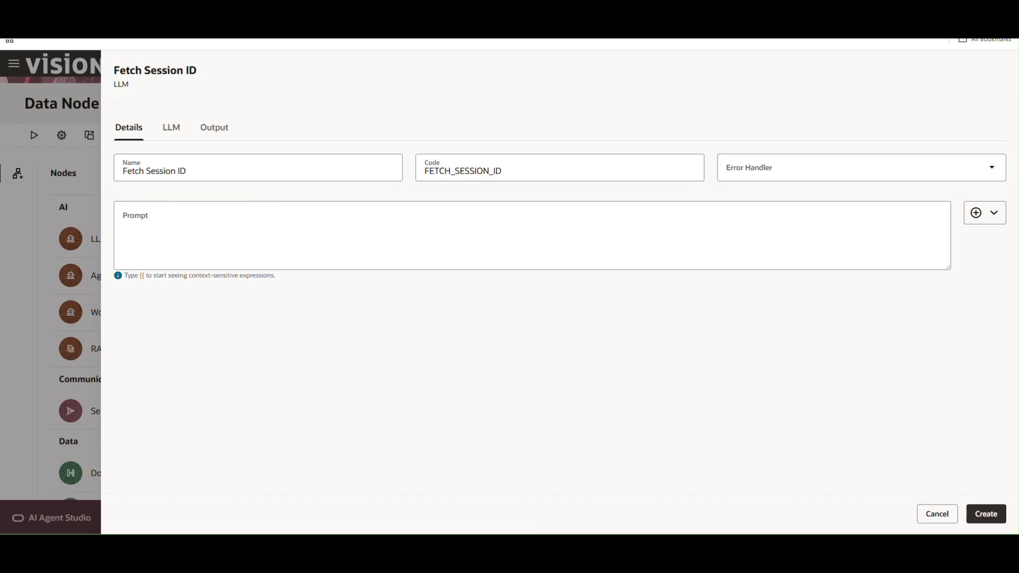
- Enter a prompt extracting the <sawsoap:sessionID> value from the XML input, returning only the session ID string, and remove its {{$context.$nodes.SESSIONID.$output}} reference
{"action": "left_click", "coordinate": [185, 255]}
{"action": "type", "text": "Extract the value of the <sawsoap:sessionID> element from the XML input: {{$context.$nodes.SESSIONID.$output}} Return only the session ID string, no extra text."}
{"action": "left_click_drag", "start_coordinate": [567, 219], "coordinate": [408, 219]}
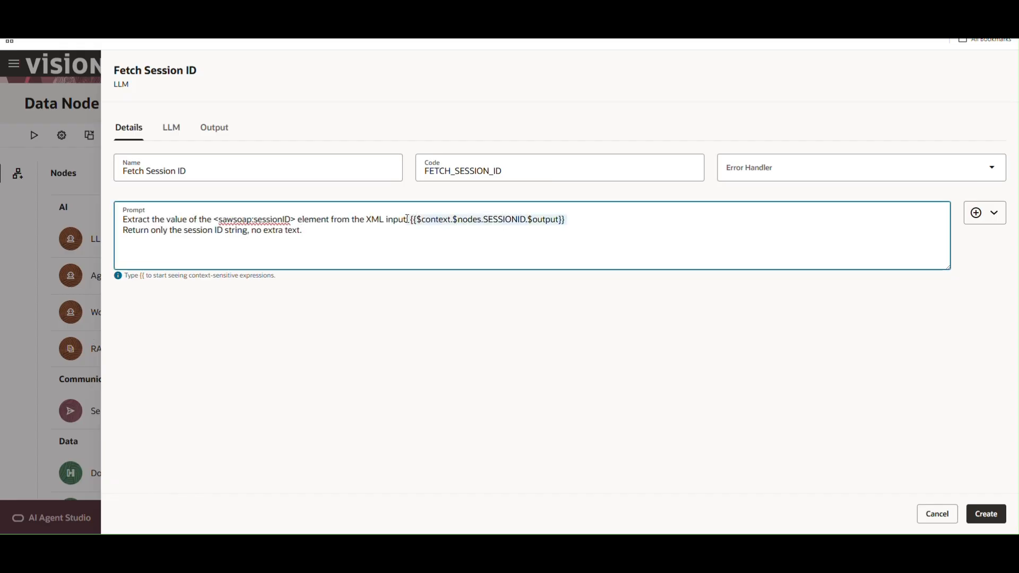
{"action": "key", "text": "BackSpace"}
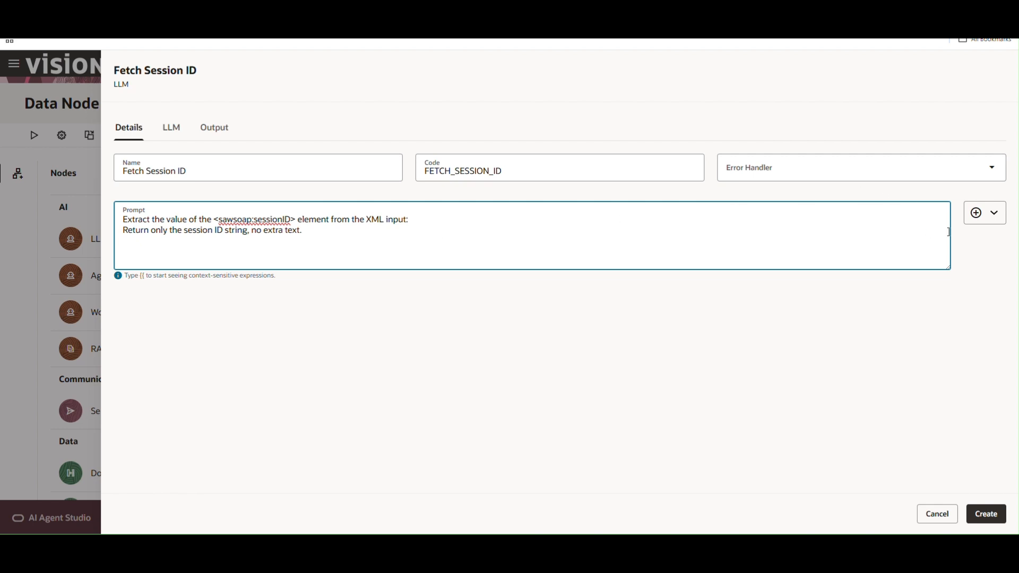
- Insert the SESSION_ID node's output expression after "XML input:" in the prompt and create the Fetch Session ID node
{"action": "left_click", "coordinate": [994, 213]}
{"action": "mouse_move", "coordinate": [950, 246]}
{"action": "mouse_move", "coordinate": [888, 259]}
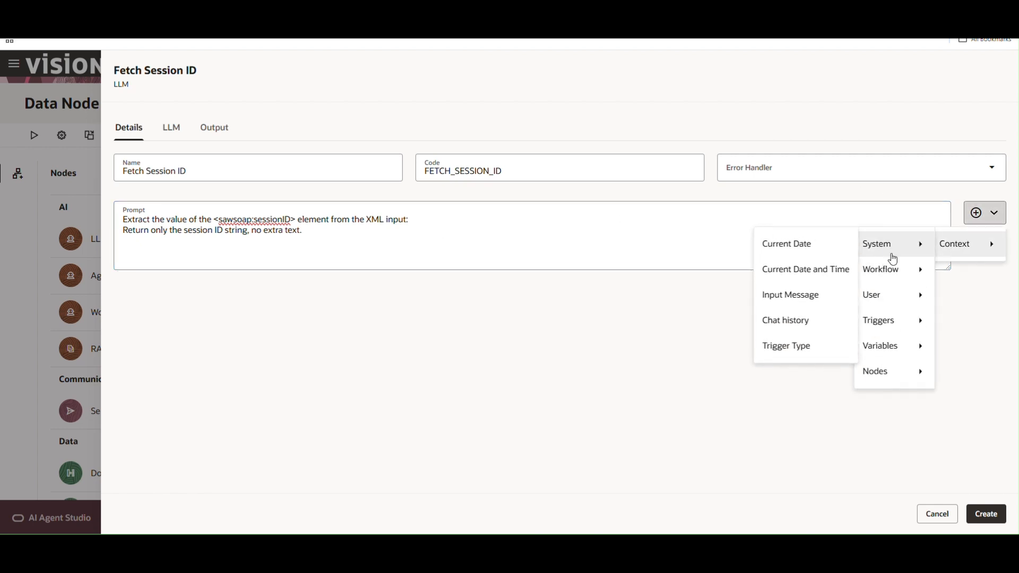
{"action": "mouse_move", "coordinate": [891, 371]}
{"action": "mouse_move", "coordinate": [820, 371]}
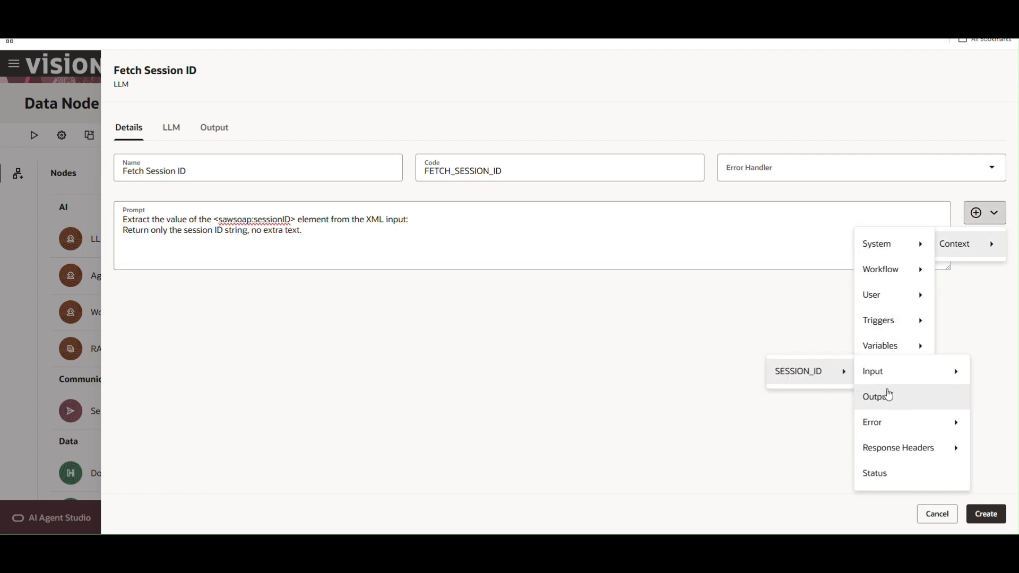
{"action": "left_click", "coordinate": [887, 395]}
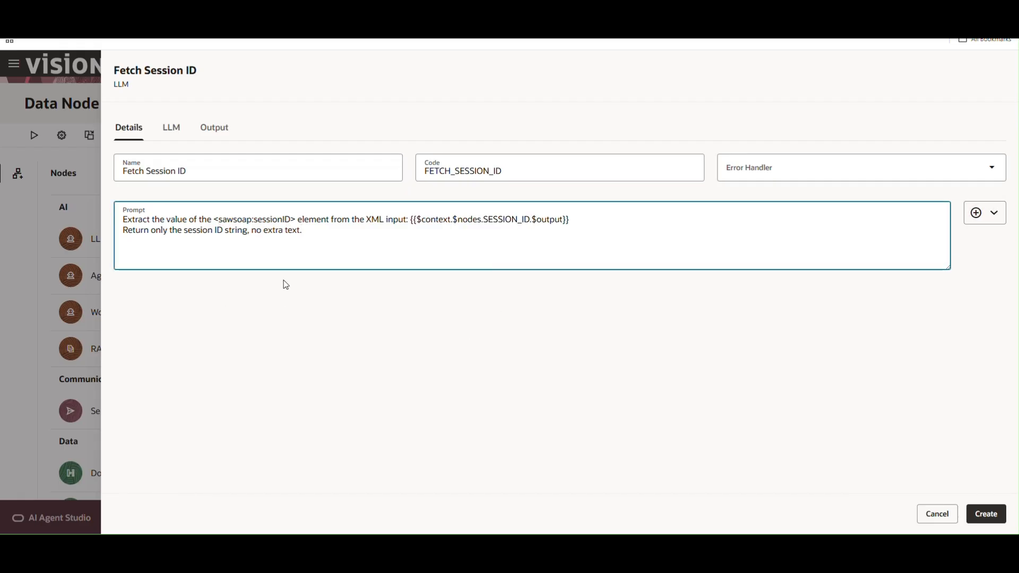
{"action": "left_click_drag", "start_coordinate": [175, 220], "coordinate": [295, 220]}
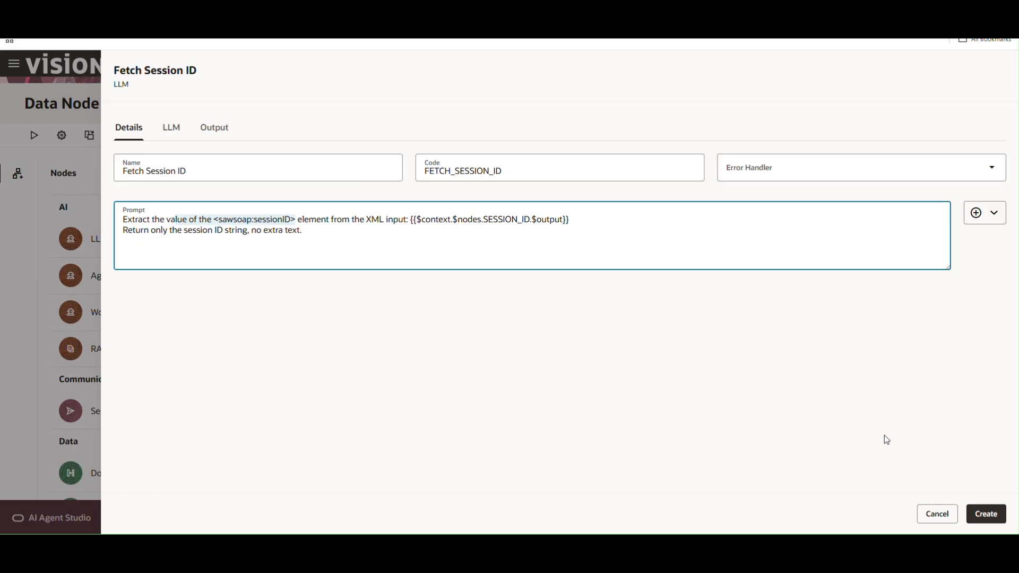
{"action": "left_click", "coordinate": [985, 513]}
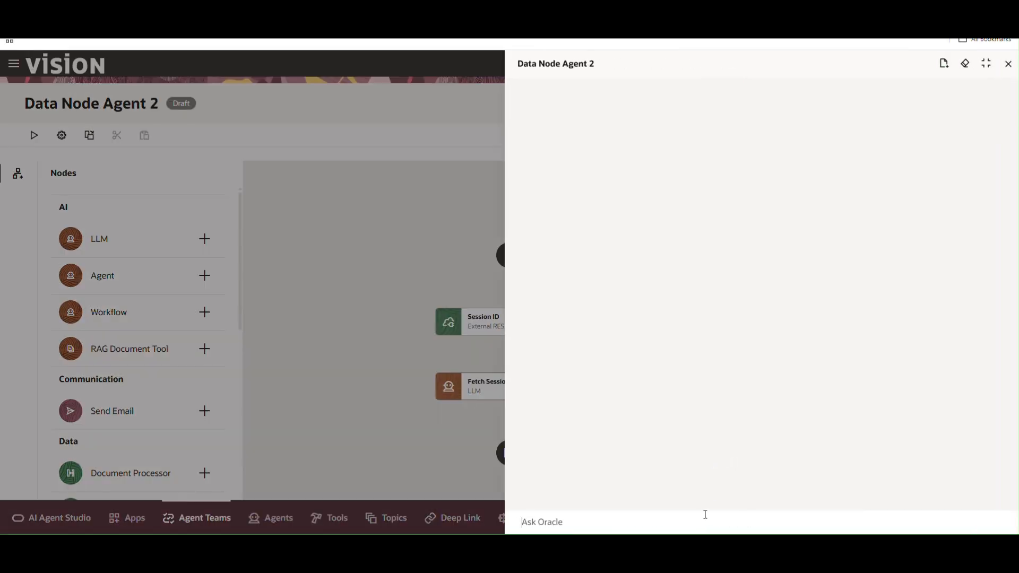
- Test the workflow with the message "Go" and compare the extracted session ID with the XML output
{"action": "type", "text": "Go"}
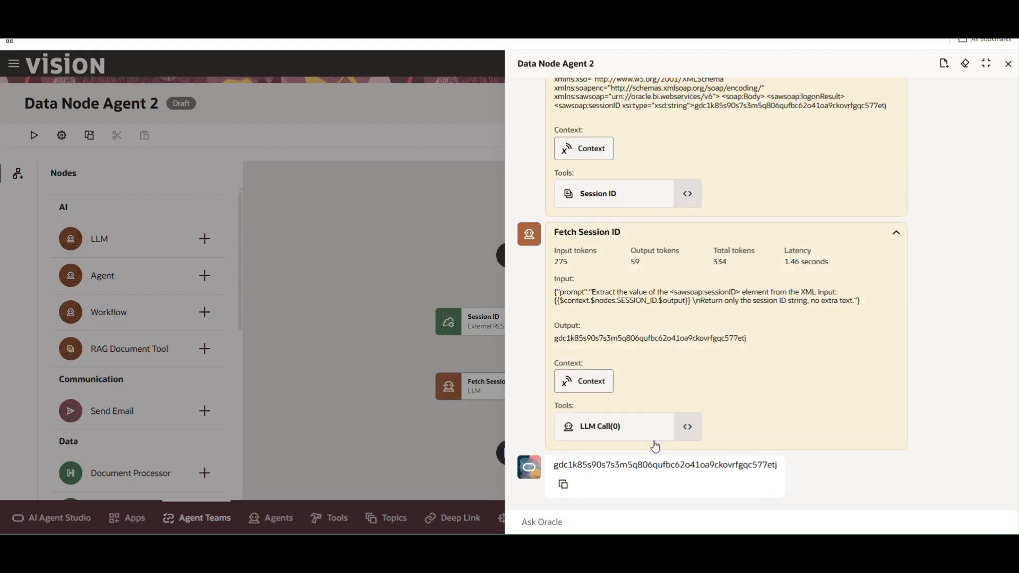
{"action": "double_click", "coordinate": [640, 465]}
{"action": "left_click_drag", "start_coordinate": [887, 106], "coordinate": [699, 108]}
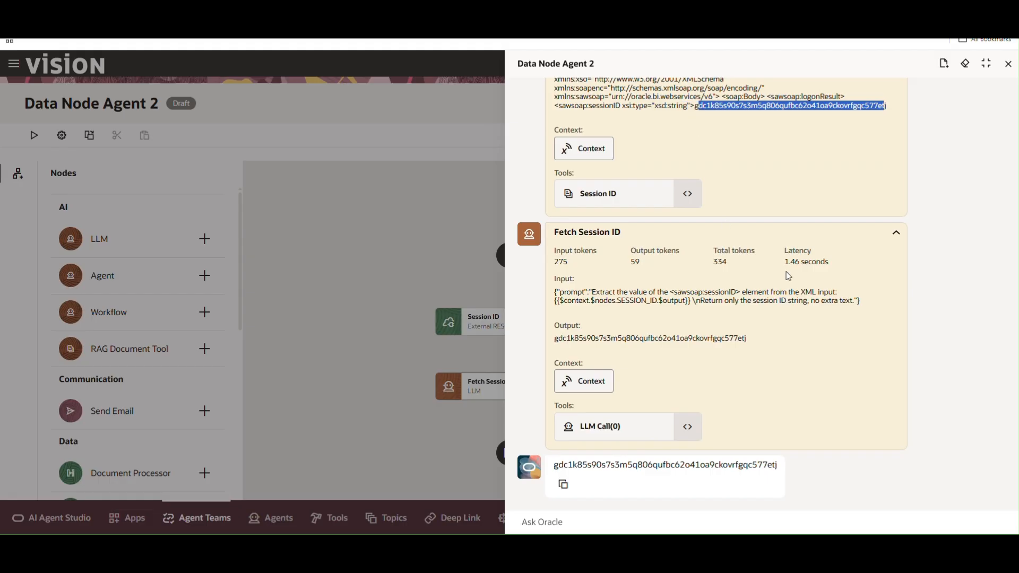
- Close the test chat, add an External REST node after the Fetch Session ID node, and name it "Run OTBI"
{"action": "left_click", "coordinate": [1009, 64]}
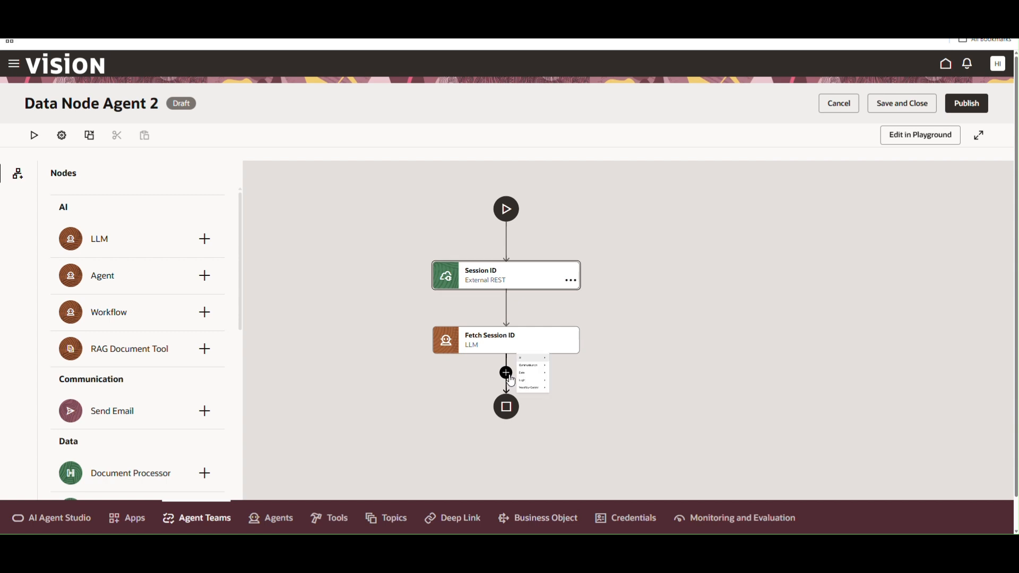
{"action": "left_click", "coordinate": [507, 373]}
{"action": "mouse_move", "coordinate": [566, 375]}
{"action": "left_click", "coordinate": [670, 425]}
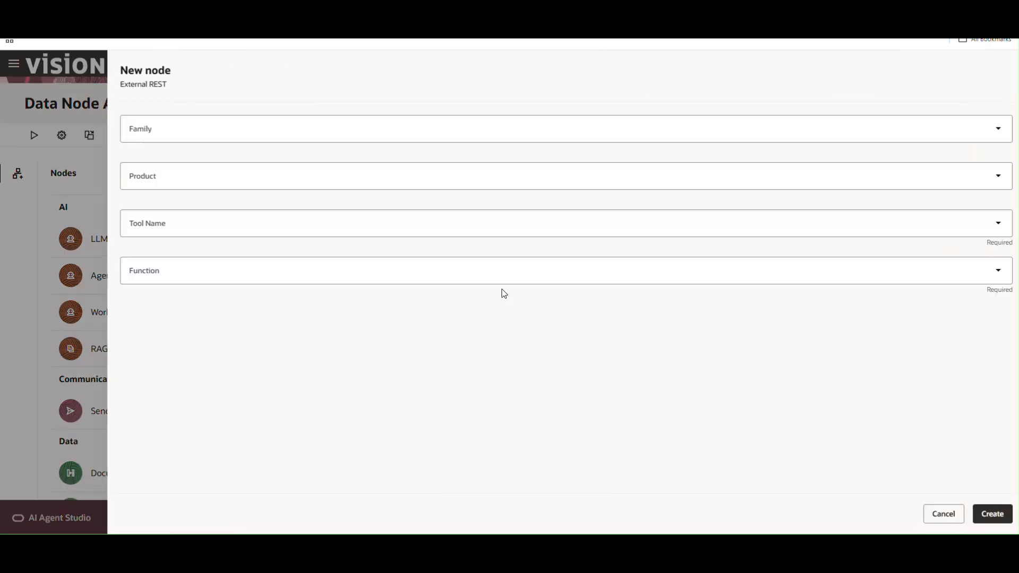
{"action": "left_click", "coordinate": [183, 137]}
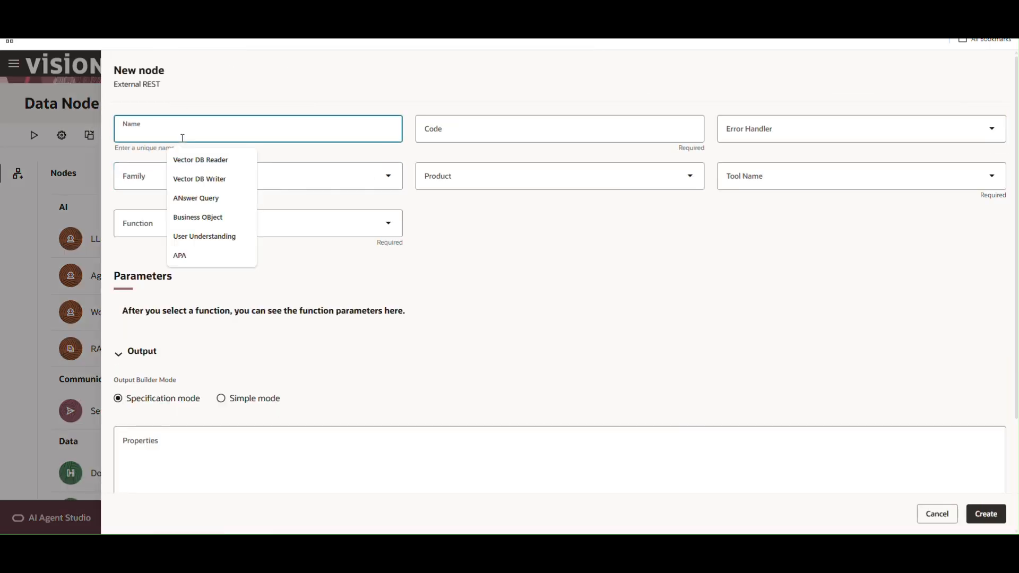
{"action": "type", "text": "Run OTN"}
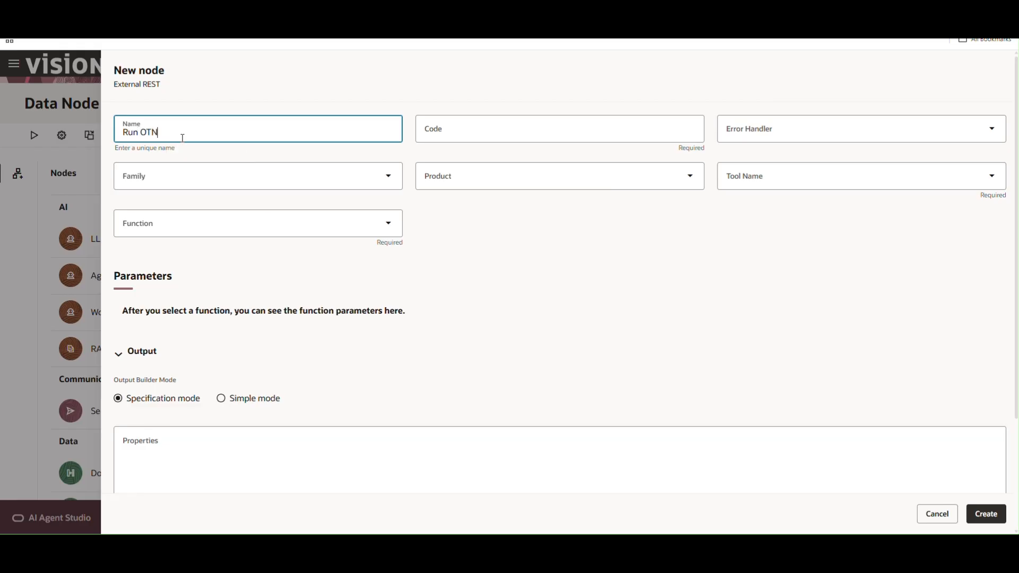
- Configure the Run OTBI node with family FIN, product Other, tool OTBI Report and function RunReport
{"action": "left_click", "coordinate": [177, 181]}
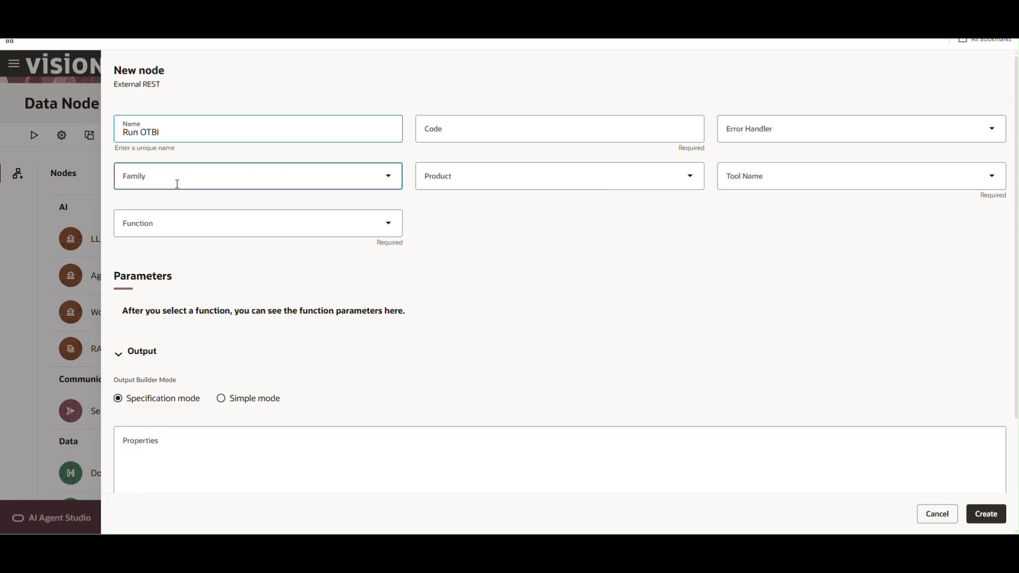
{"action": "left_click", "coordinate": [154, 259]}
{"action": "left_click", "coordinate": [488, 183]}
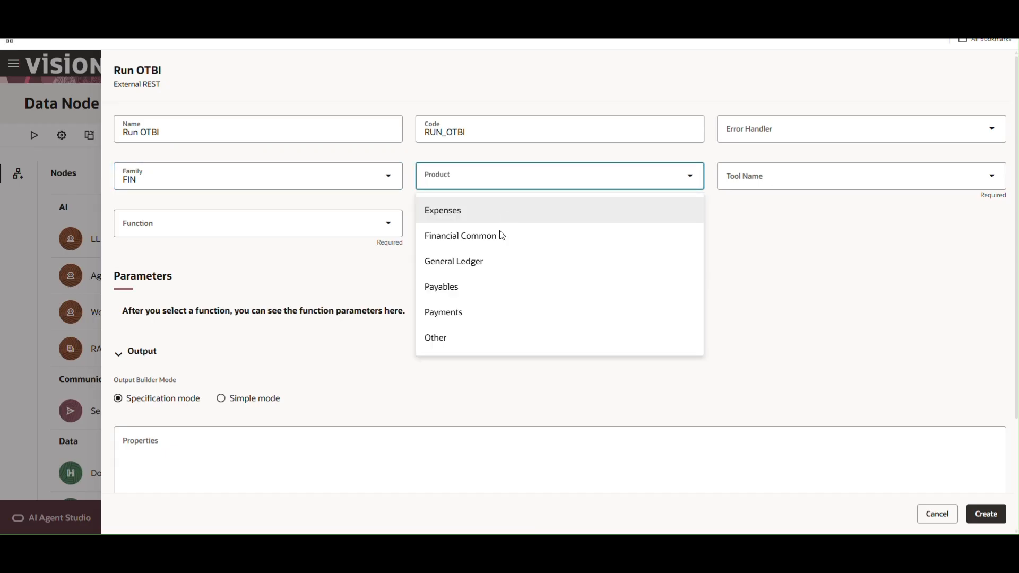
{"action": "left_click", "coordinate": [470, 319]}
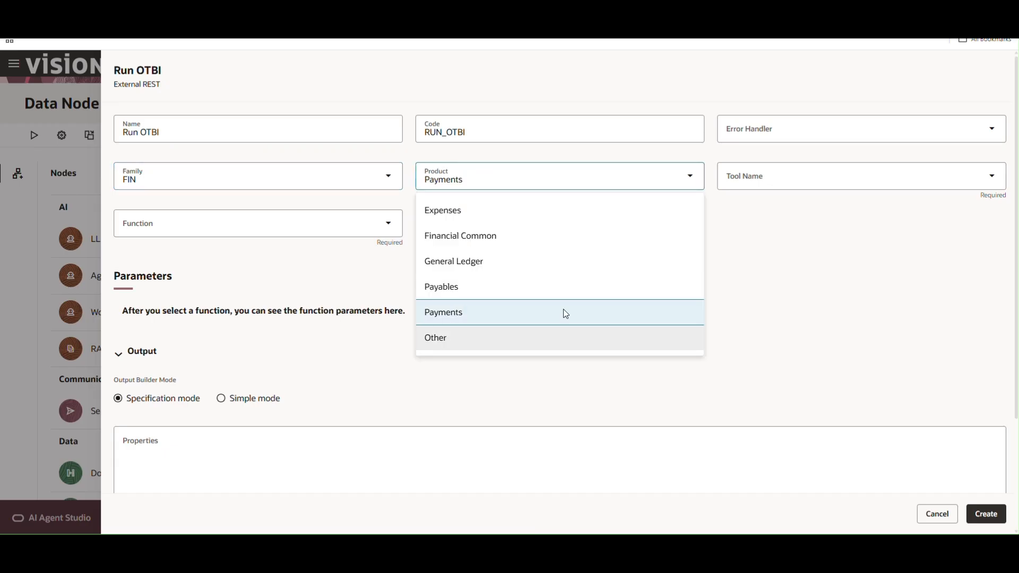
{"action": "left_click", "coordinate": [563, 339]}
{"action": "left_click", "coordinate": [743, 183]}
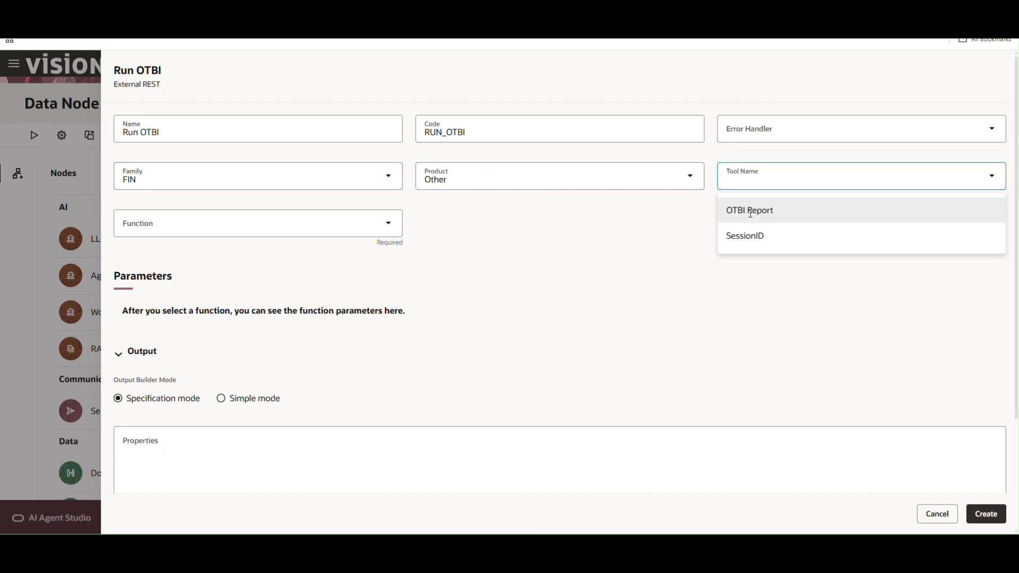
{"action": "left_click", "coordinate": [748, 210]}
{"action": "left_click", "coordinate": [250, 224]}
{"action": "left_click", "coordinate": [221, 258]}
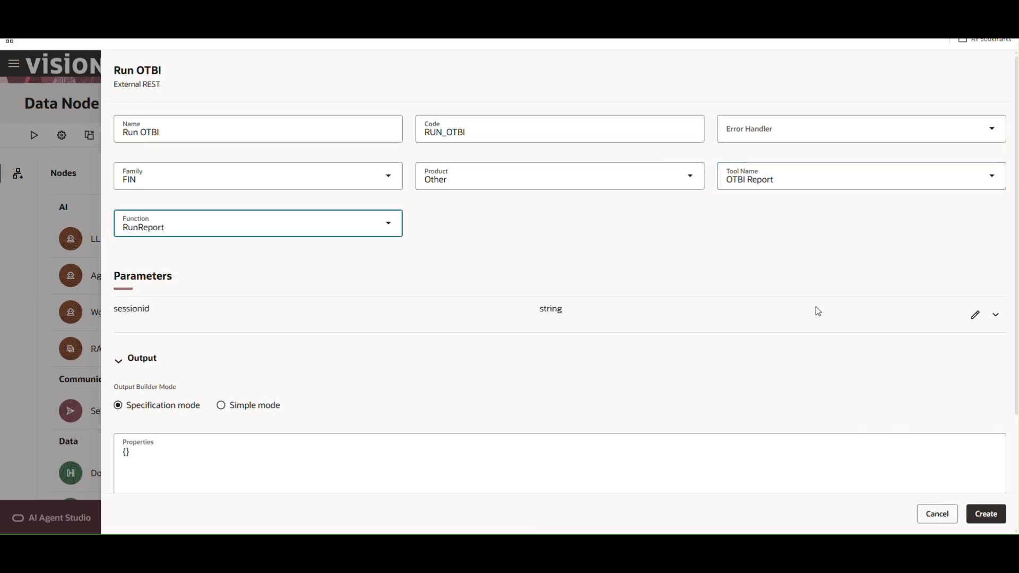
- Set the sessionid parameter to the FETCH_SESSION_ID node's output expression and create the Run OTBI node
{"action": "left_click", "coordinate": [988, 315]}
{"action": "left_click", "coordinate": [489, 394]}
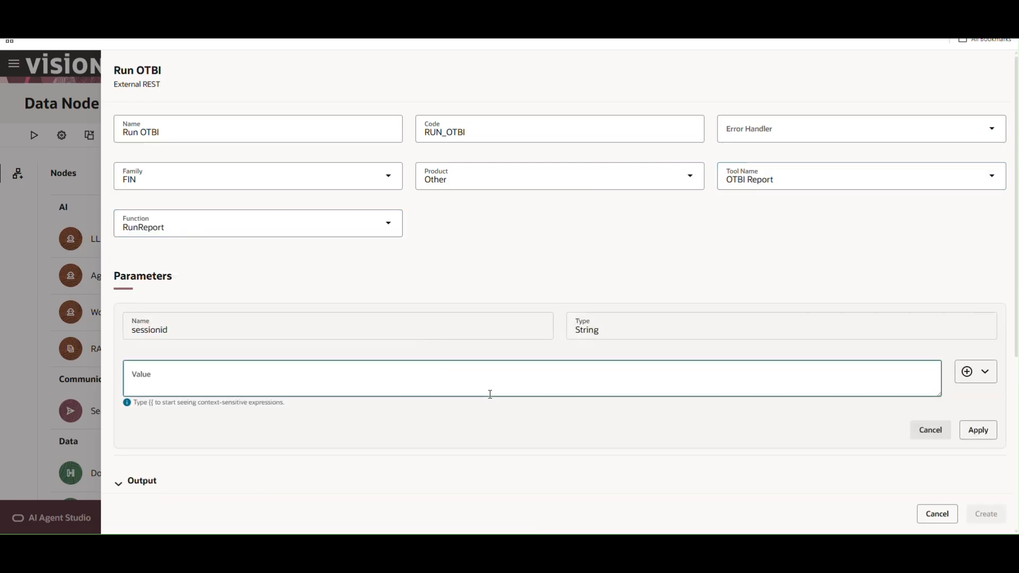
{"action": "left_click", "coordinate": [969, 373]}
{"action": "mouse_move", "coordinate": [894, 409]}
{"action": "mouse_move", "coordinate": [950, 402]}
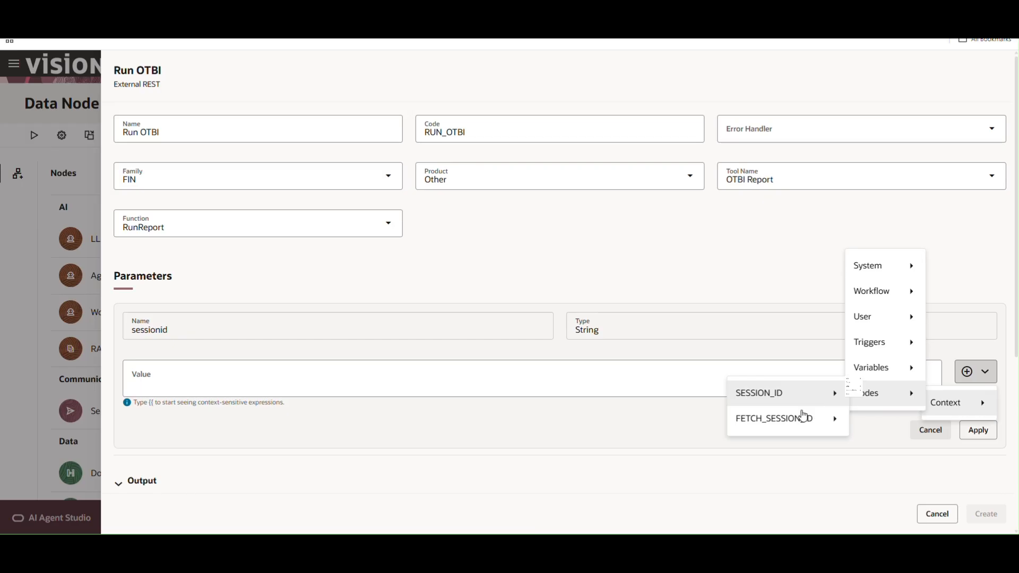
{"action": "mouse_move", "coordinate": [837, 419]}
{"action": "left_click", "coordinate": [881, 446]}
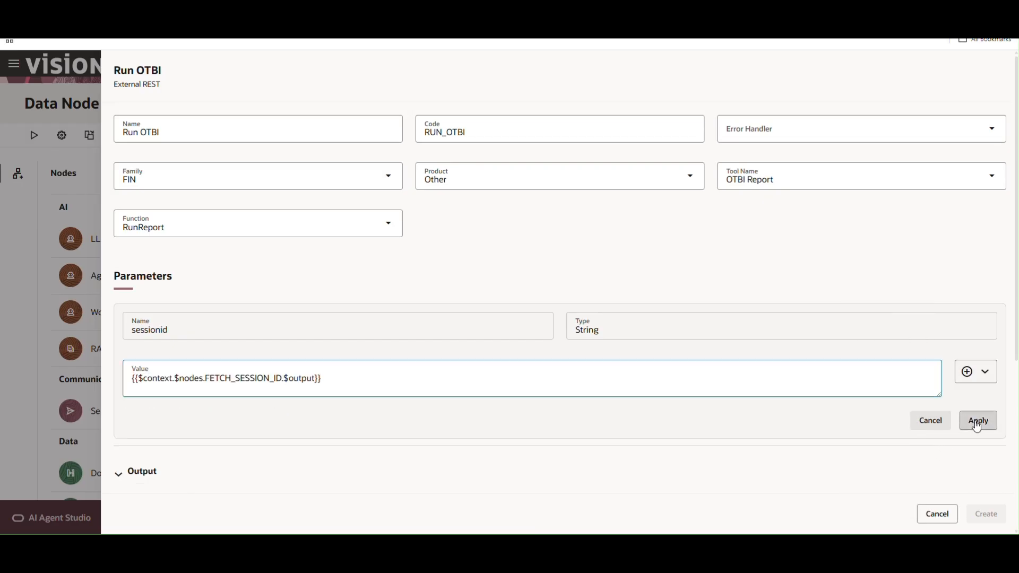
{"action": "left_click", "coordinate": [979, 430]}
{"action": "left_click", "coordinate": [986, 514]}
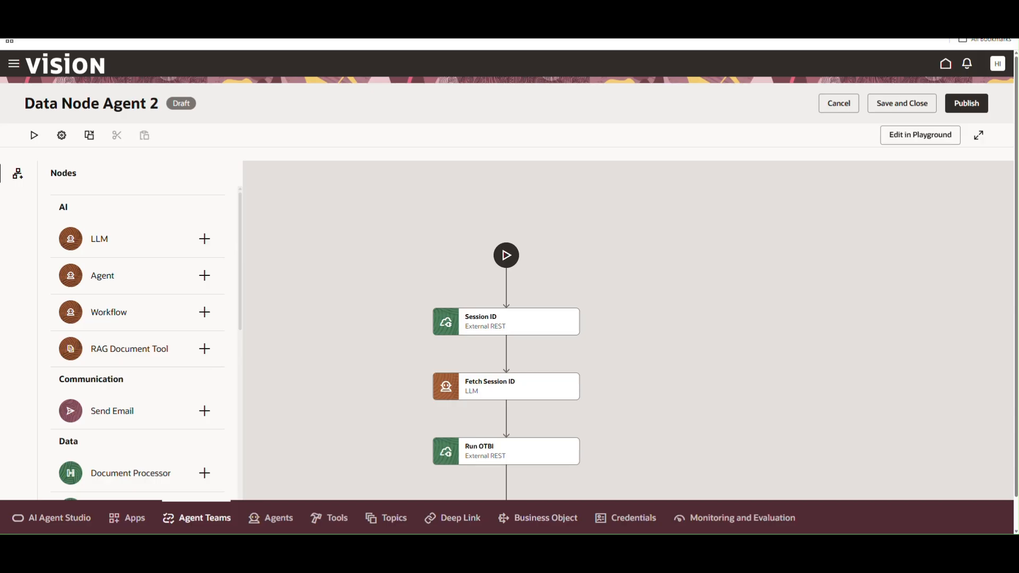
- Test the workflow with the message "Go", review the report rows in the XML response, and close the test chat
{"action": "left_click", "coordinate": [35, 136]}
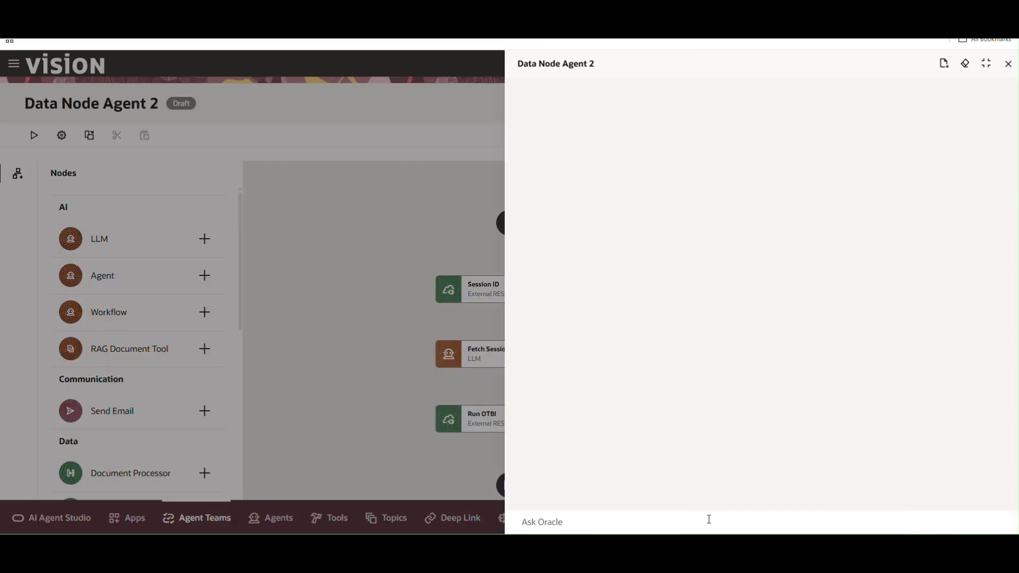
{"action": "left_click", "coordinate": [709, 520]}
{"action": "type", "text": "Go"}
{"action": "key", "text": "Return"}
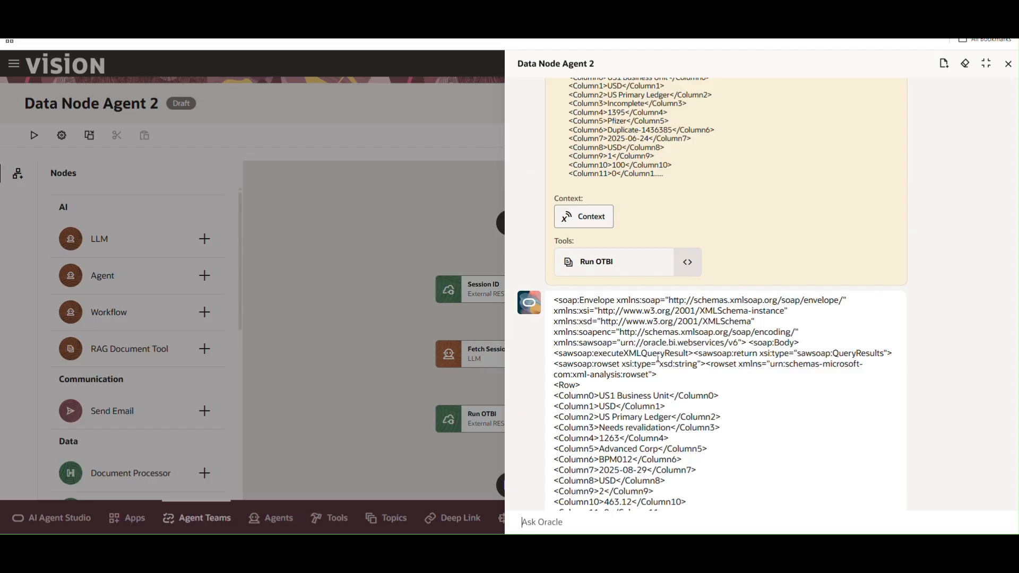
{"action": "scroll", "coordinate": [619, 334], "scroll_direction": "down", "scroll_amount": 2}
{"action": "left_click_drag", "start_coordinate": [564, 291], "coordinate": [632, 461]}
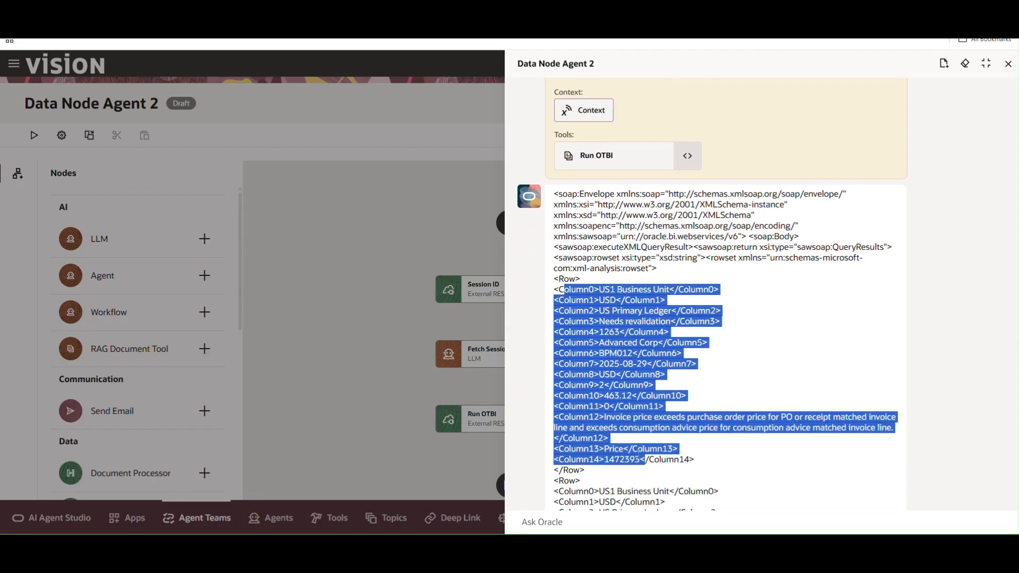
{"action": "left_click", "coordinate": [613, 419]}
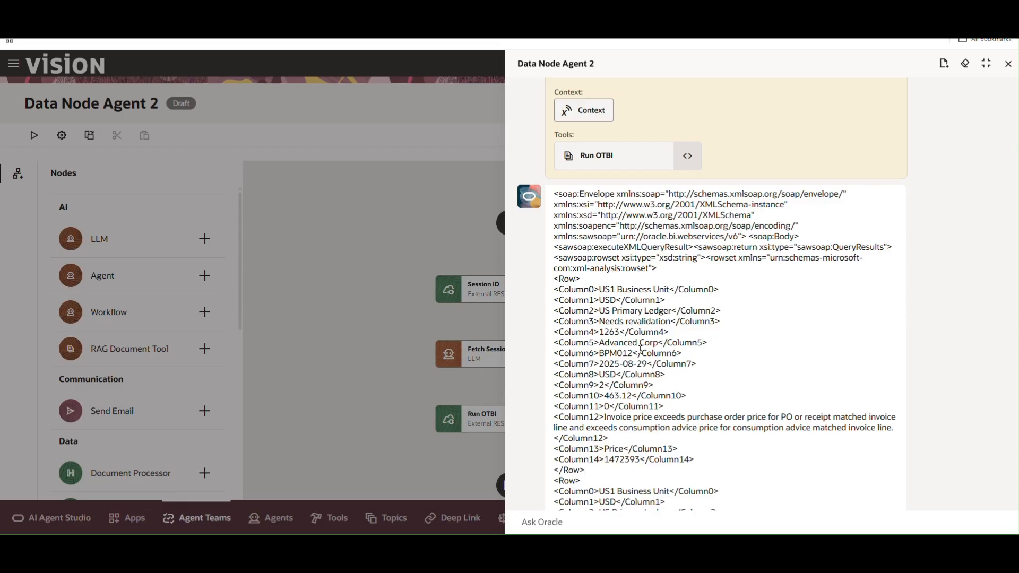
{"action": "scroll", "coordinate": [705, 355], "scroll_direction": "down", "scroll_amount": 10}
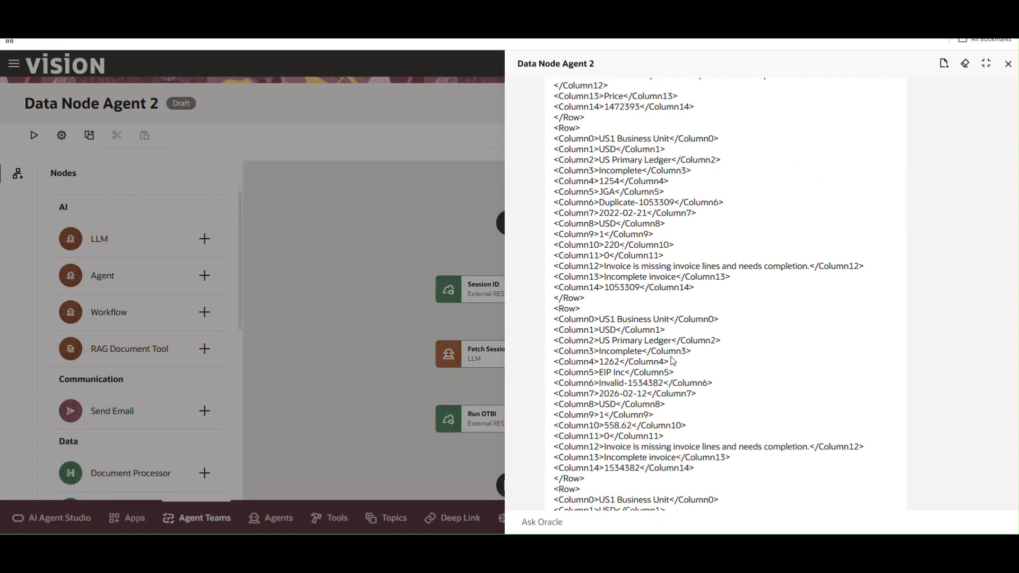
{"action": "scroll", "coordinate": [670, 362], "scroll_direction": "down", "scroll_amount": 10}
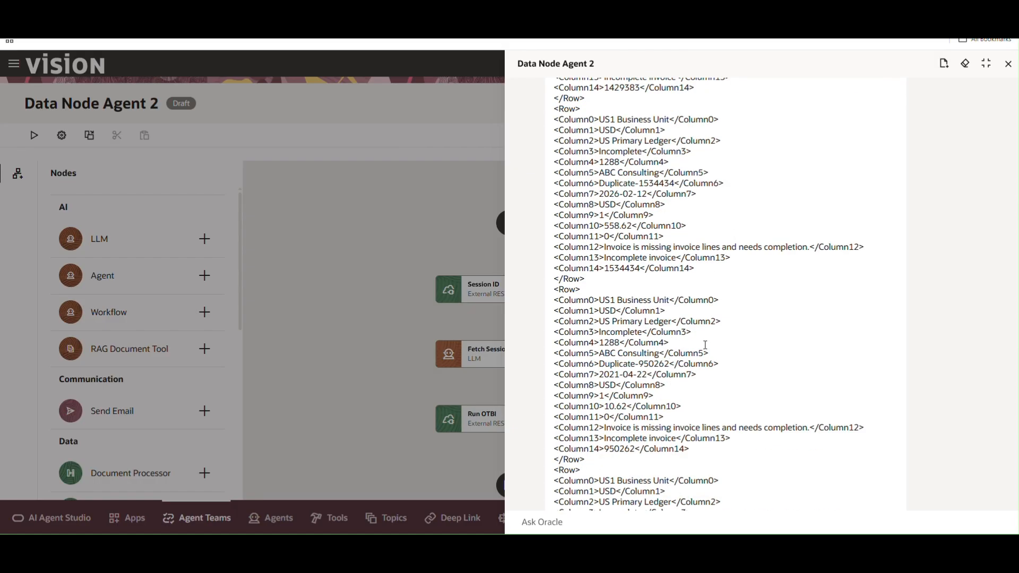
{"action": "left_click", "coordinate": [1007, 64]}
- Add an LLM node after the Run OTBI node and name it "Final Message to User"
{"action": "left_click", "coordinate": [507, 450]}
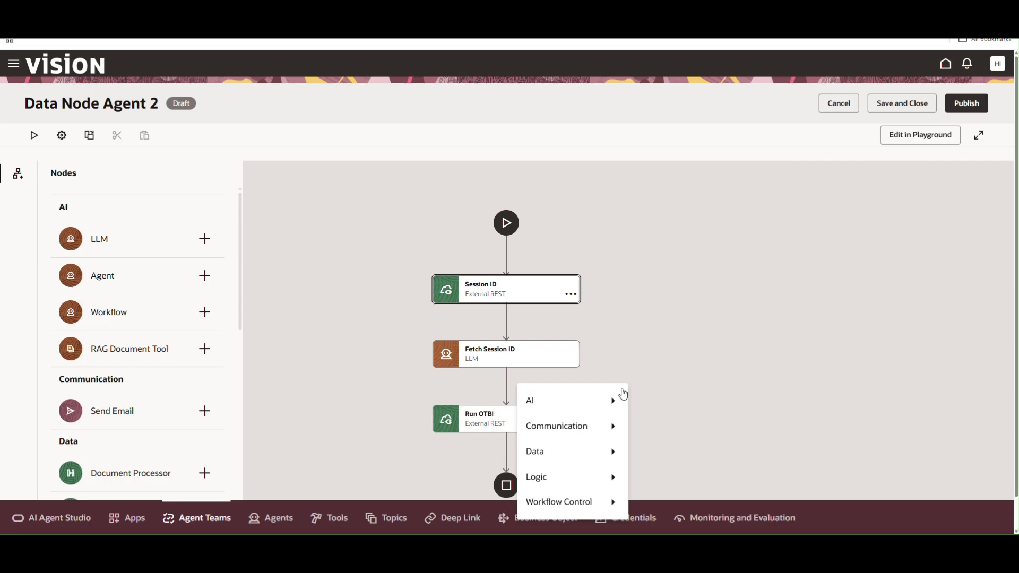
{"action": "left_click", "coordinate": [501, 389]}
{"action": "left_click_drag", "start_coordinate": [524, 446], "coordinate": [521, 398]}
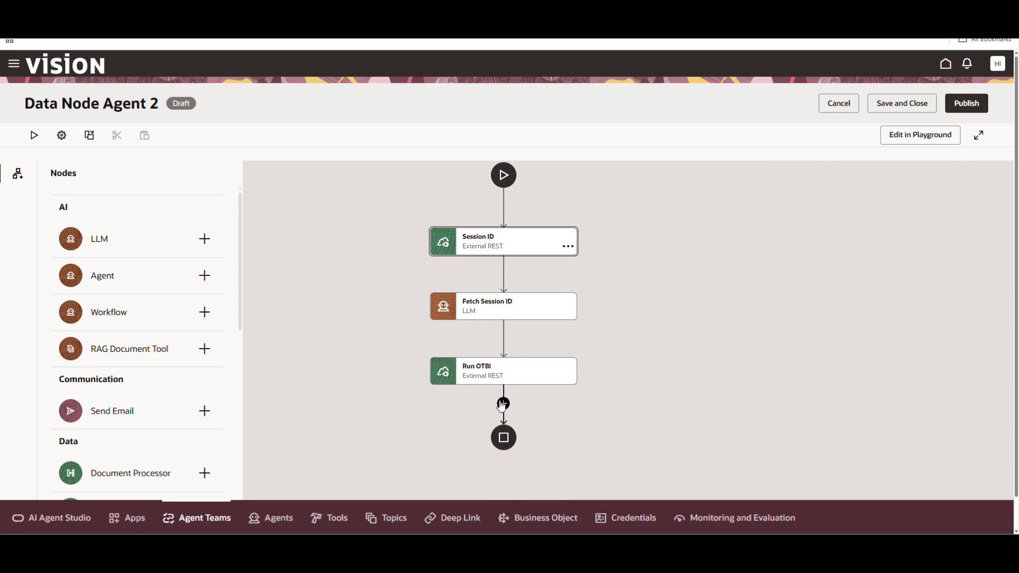
{"action": "left_click", "coordinate": [501, 405]}
{"action": "mouse_move", "coordinate": [569, 359]}
{"action": "left_click", "coordinate": [647, 354]}
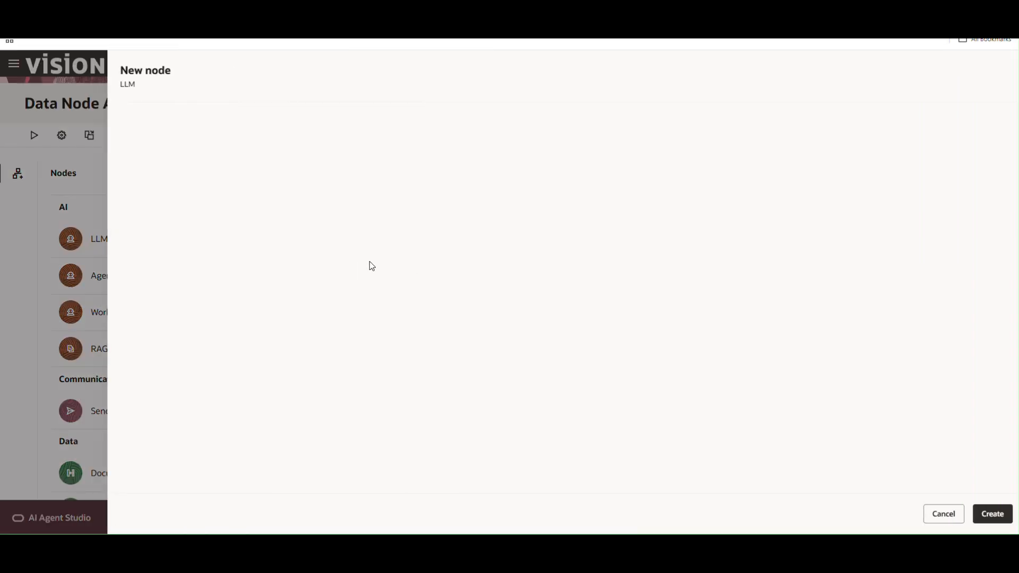
{"action": "left_click", "coordinate": [165, 168]}
{"action": "type", "text": "Fina"}
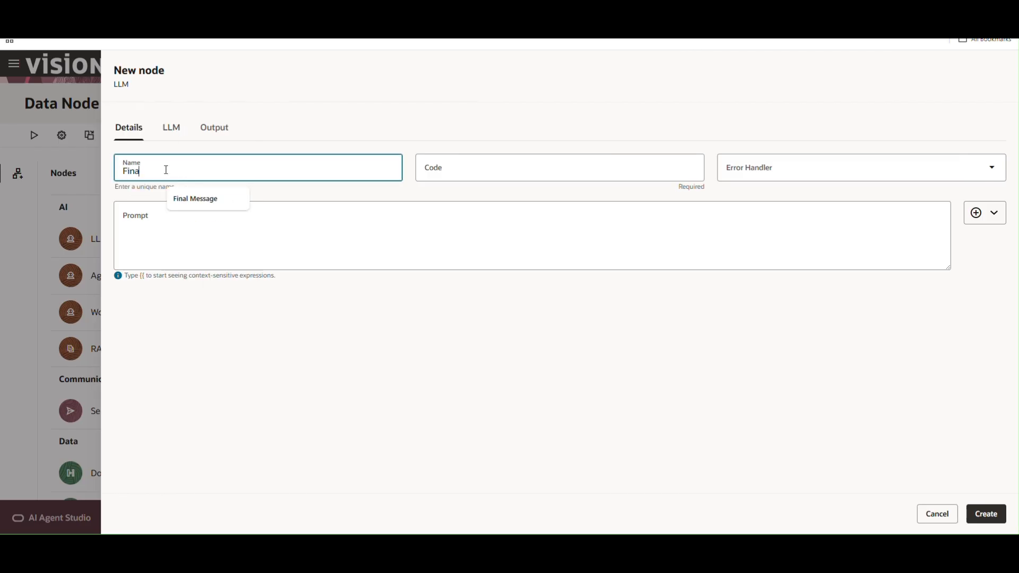
{"action": "type", "text": "l Message to User"}
{"action": "key", "text": "Tab"}
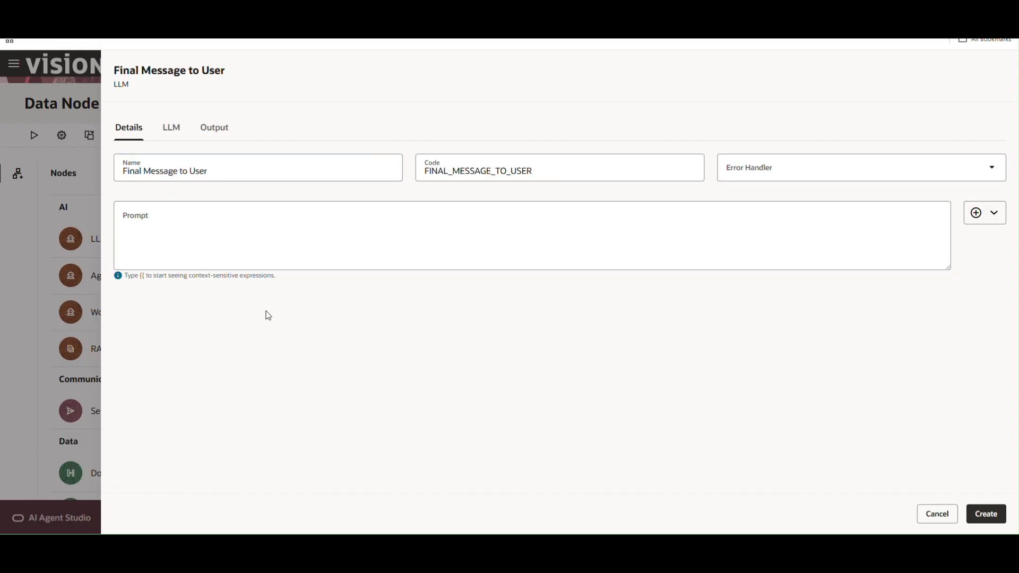
- Enter a prompt mapping XML Column0 to Column14 to invoice fields in a Markdown table, and remove its {{$context.$nodes.WR.$output}} reference
{"action": "left_click", "coordinate": [278, 245]}
{"action": "type", "text": "You are given an XML dataset where each row contains generic column tags like Column0, Column1, Column2, ..., Column14.  Your task is to transform this XML into a clean, structured table using the following fixed column mapping:  Column0 = Business Unit Column1 = Currency Column2 = Ledger Name Column3 = Validation Status Column4 = Supplier Number Column5 = Supplier Name Column6 = Invoice Number Column7 = Invoice Date Column8 = Invoice Currency Column9 = Hold Count Column10 = Invoice Amount Column11 = Paid Amount Column12 = Hold Reason Column13 = Hold Name Column14 = Invoice ID  Instructions:  * Parse all <Row> elements from the XML. * Map each Column index strictly based on the mapping above. * Preserve the exact column order as defined. * Convert the data into a clean Markdown table. * Replace empty or missing values with NULL. * Preserve numeric values and dates exactly as they appear. * Do NOT rename, reorder, or infer any columns. * Do NOT include XML tags in the output.  Input: {{$context.$nodes.WR.$output}}  Output: Return ONLY the final Markdown table."}
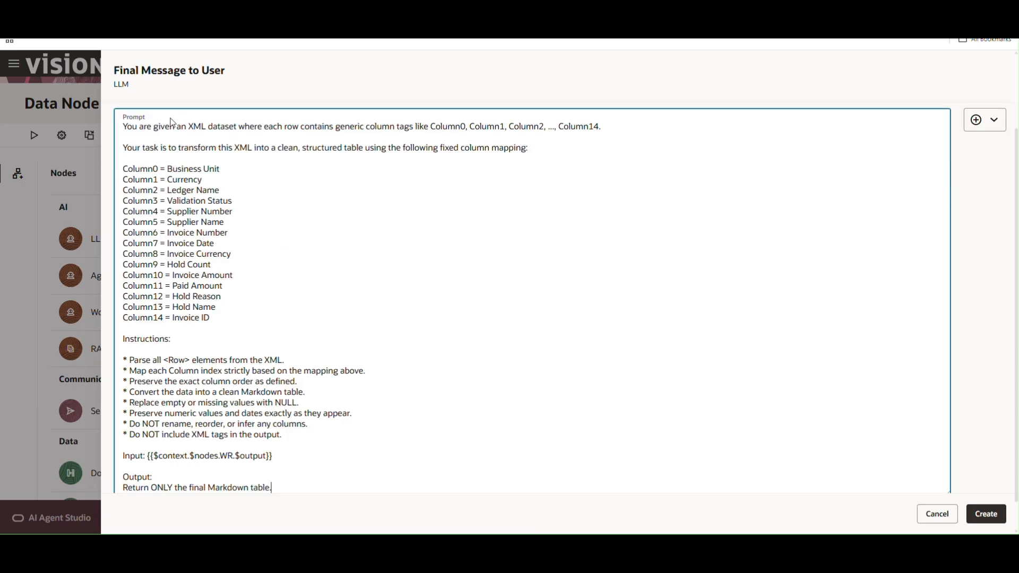
{"action": "left_click_drag", "start_coordinate": [189, 128], "coordinate": [603, 128]}
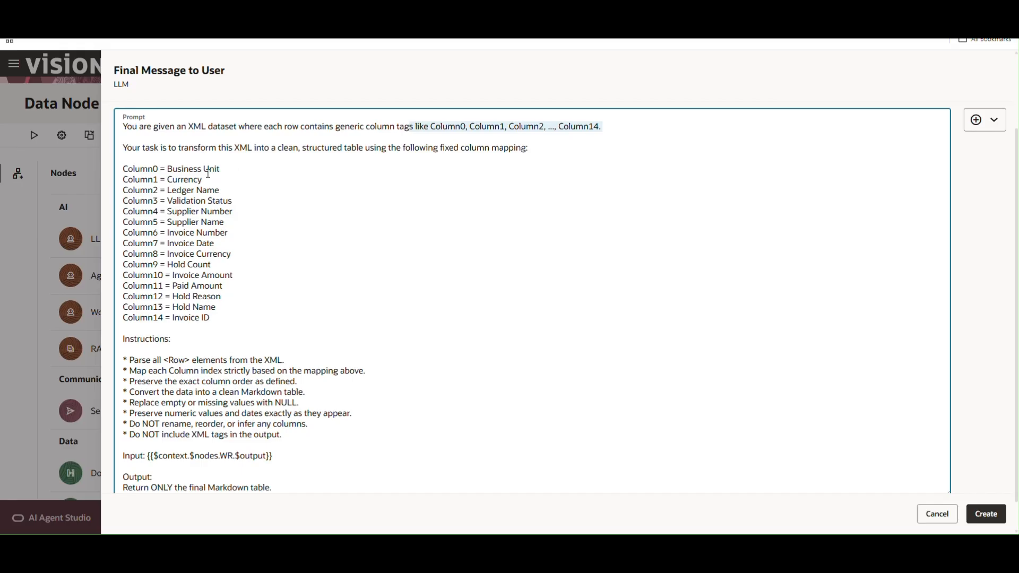
{"action": "left_click_drag", "start_coordinate": [116, 168], "coordinate": [123, 309]}
{"action": "scroll", "coordinate": [210, 351], "scroll_direction": "down", "scroll_amount": 1}
{"action": "left_click_drag", "start_coordinate": [289, 423], "coordinate": [148, 422]}
{"action": "key", "text": "BackSpace"}
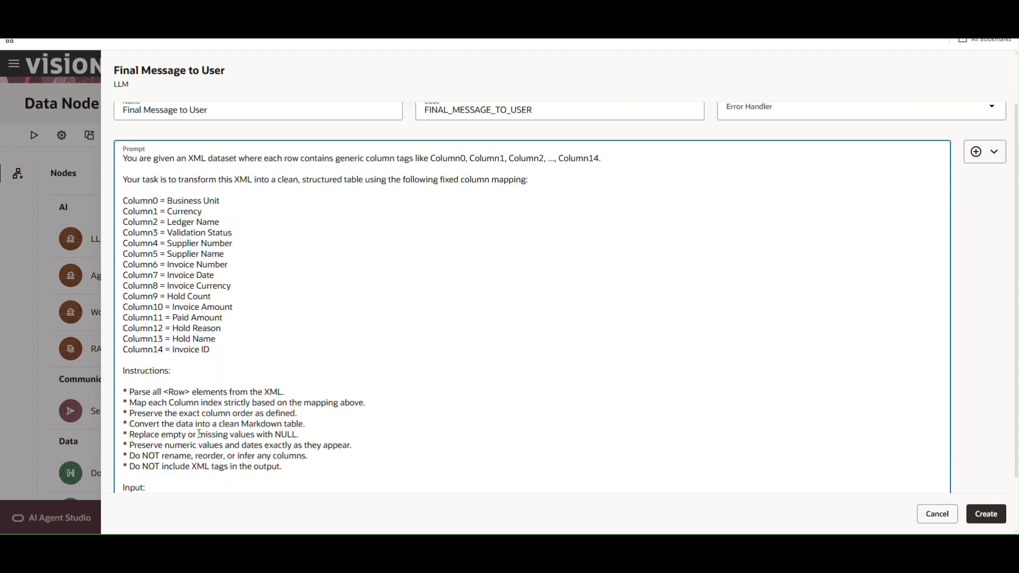
{"action": "scroll", "coordinate": [199, 434], "scroll_direction": "down", "scroll_amount": 2}
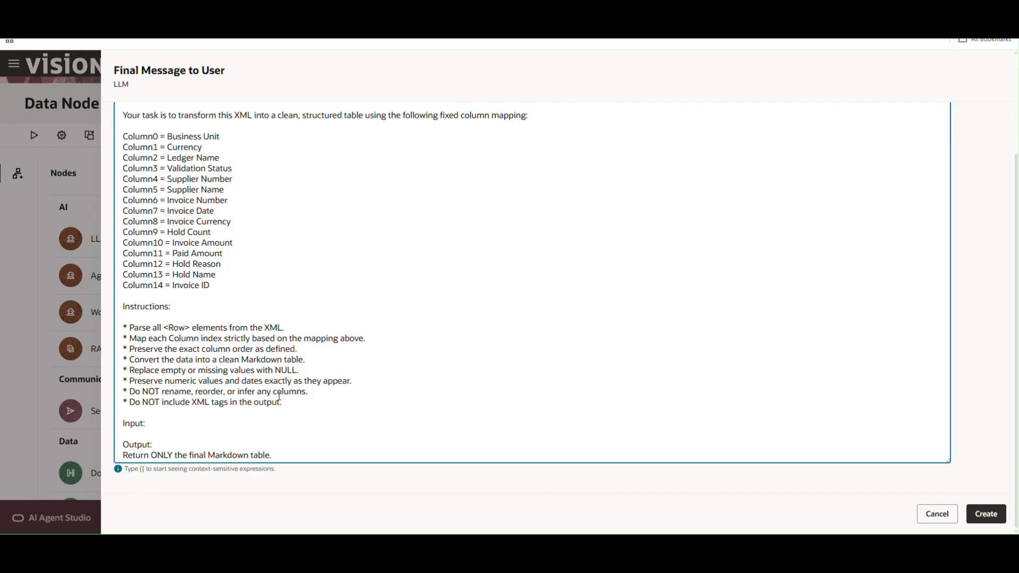
{"action": "left_click_drag", "start_coordinate": [308, 393], "coordinate": [125, 381]}
{"action": "left_click_drag", "start_coordinate": [305, 370], "coordinate": [130, 370]}
{"action": "left_click_drag", "start_coordinate": [309, 360], "coordinate": [111, 364]}
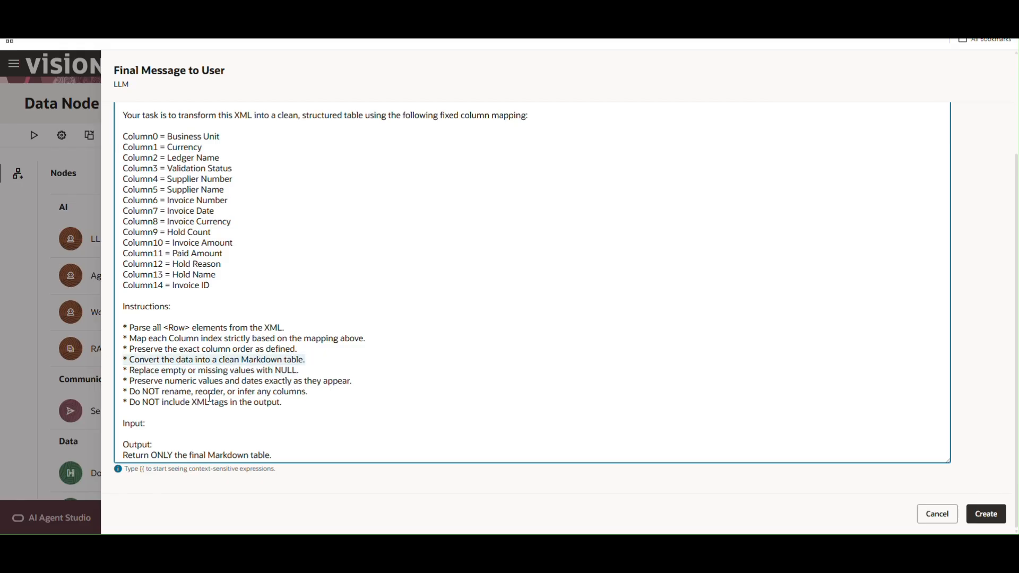
- Insert the RUN_OTBI node's output expression after "Input:" in the prompt and create the Final Message to User node
{"action": "left_click", "coordinate": [180, 424]}
{"action": "scroll", "coordinate": [181, 425], "scroll_direction": "up", "scroll_amount": 1}
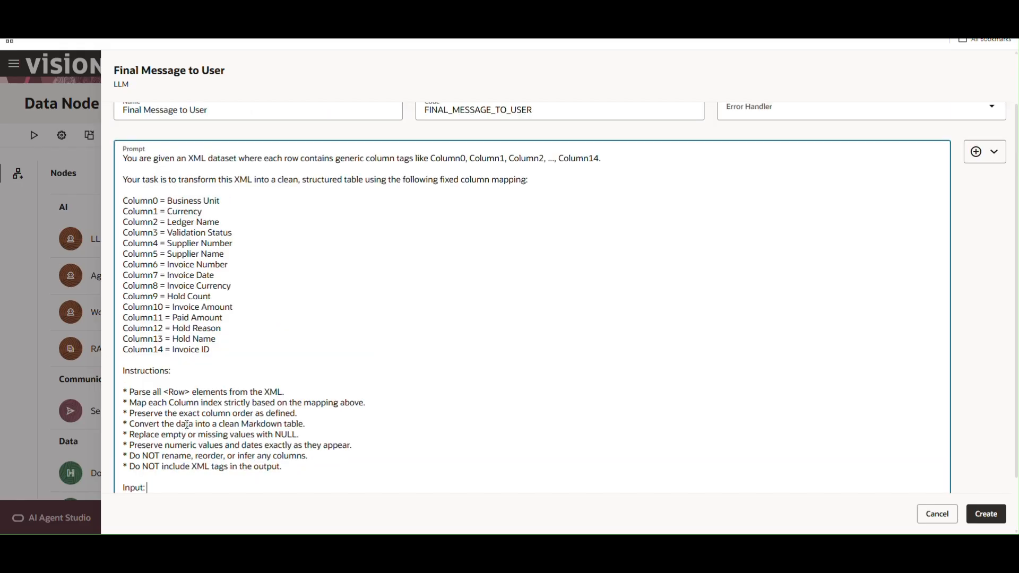
{"action": "scroll", "coordinate": [307, 428], "scroll_direction": "down", "scroll_amount": 1}
{"action": "left_click", "coordinate": [993, 104]}
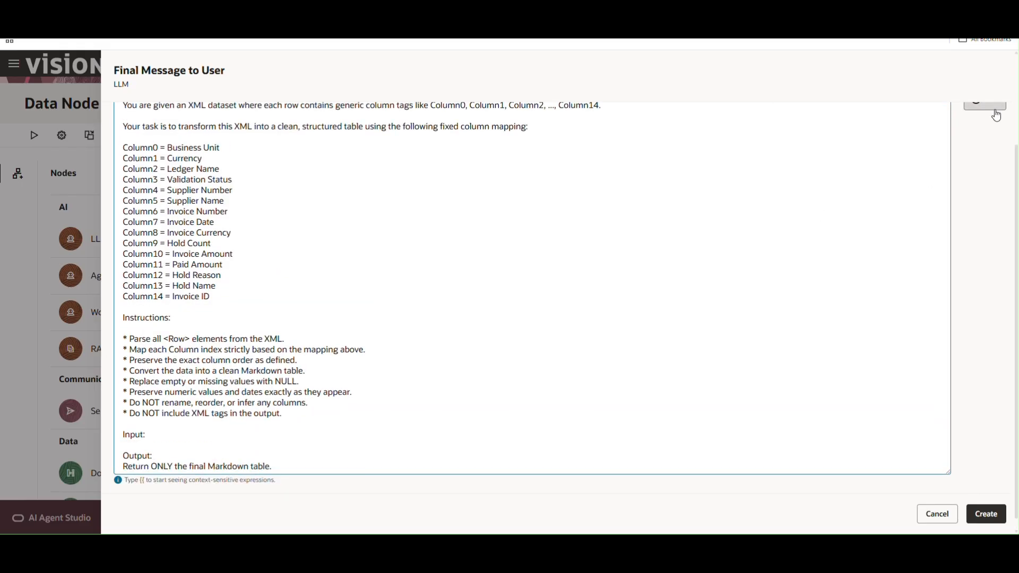
{"action": "mouse_move", "coordinate": [969, 143]}
{"action": "mouse_move", "coordinate": [881, 260]}
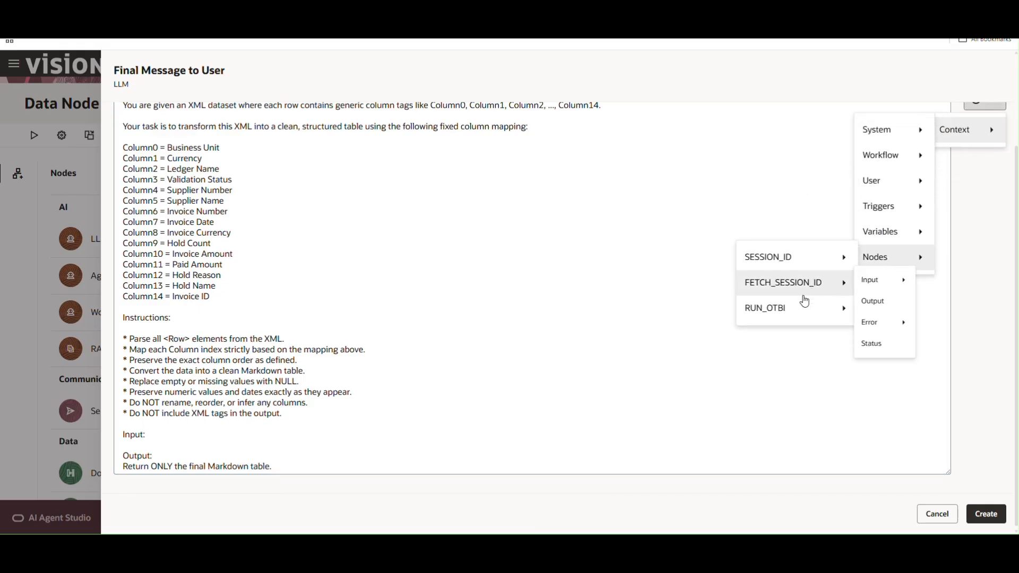
{"action": "mouse_move", "coordinate": [802, 312]}
{"action": "left_click", "coordinate": [871, 334]}
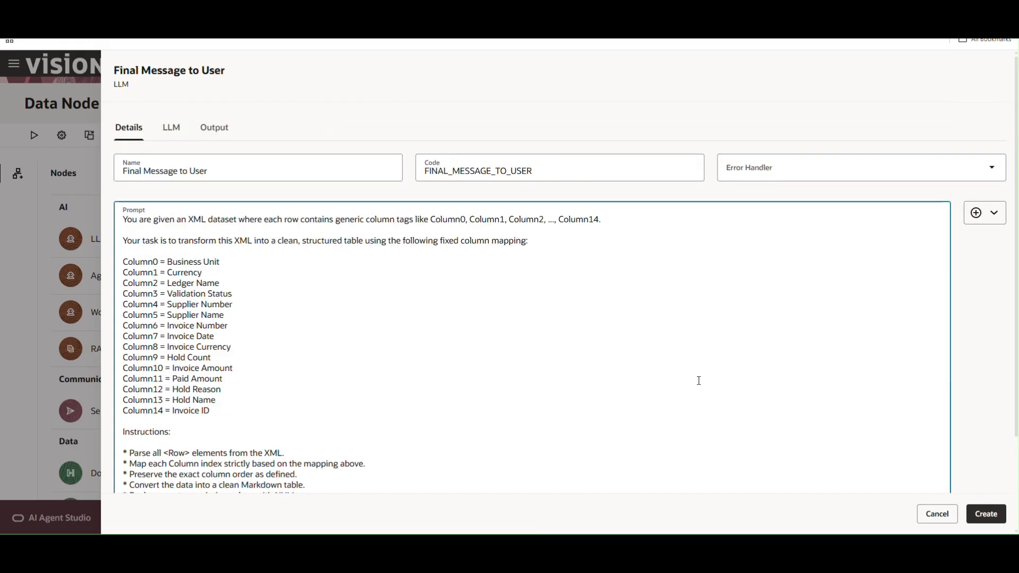
{"action": "scroll", "coordinate": [379, 394], "scroll_direction": "down", "scroll_amount": 1}
{"action": "scroll", "coordinate": [379, 394], "scroll_direction": "down", "scroll_amount": 2}
{"action": "left_click_drag", "start_coordinate": [301, 434], "coordinate": [174, 432]}
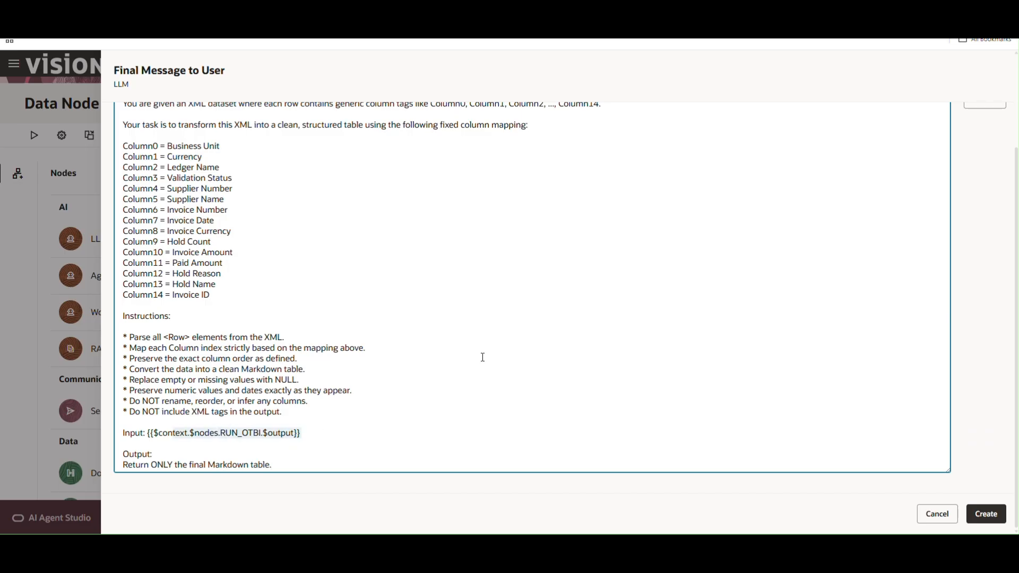
{"action": "left_click", "coordinate": [484, 358]}
{"action": "left_click", "coordinate": [986, 513]}
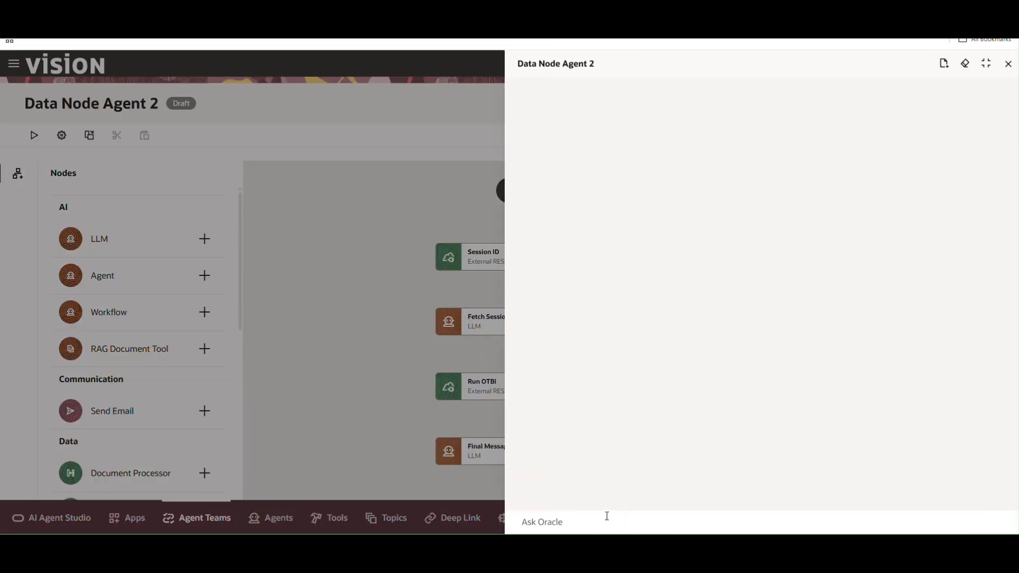
- Test the workflow by sending the message "Go" in the test chat
{"action": "type", "text": "Go"}
{"action": "key", "text": "Return"}
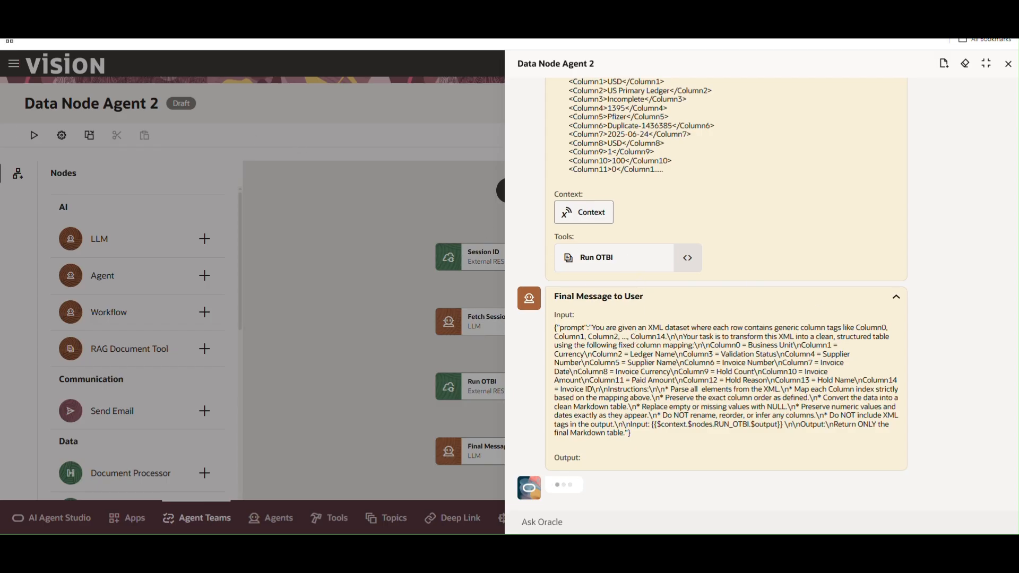
- Open the dev4 environment's analytics catalog in a new browser tab
{"action": "key", "text": "ctrl+t"}
{"action": "left_click", "coordinate": [319, 20]}
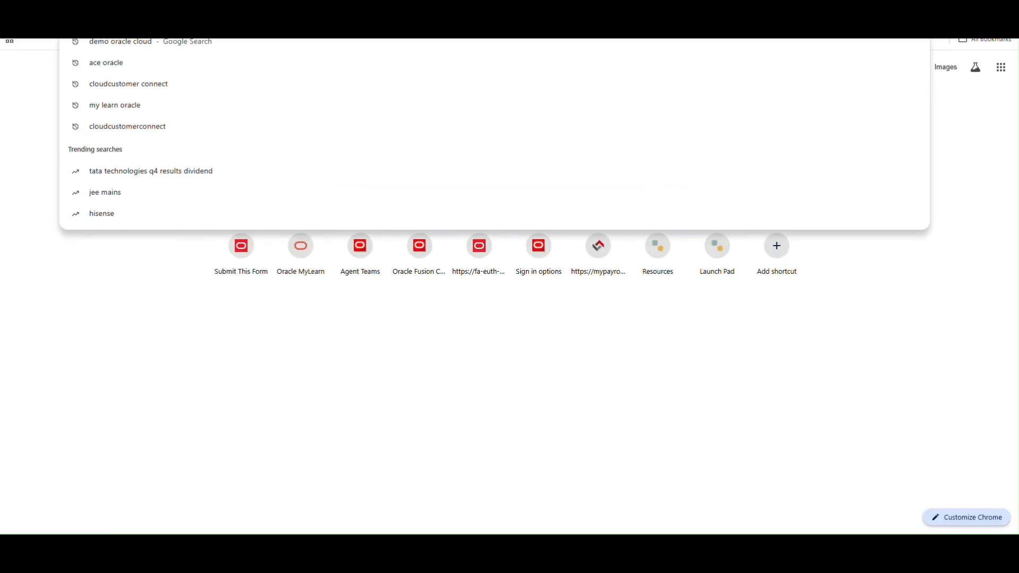
{"action": "type", "text": "dev4"}
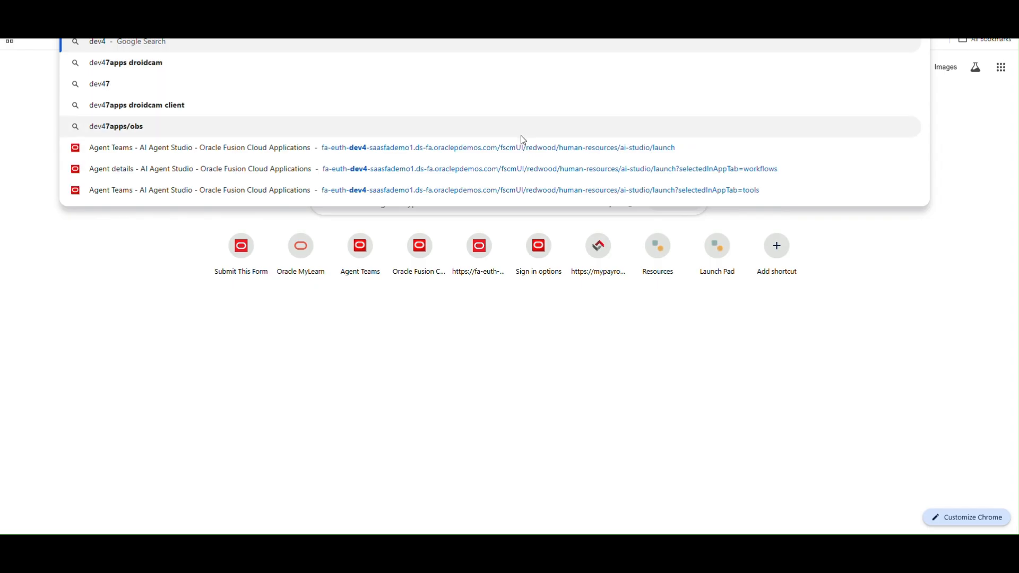
{"action": "key", "text": "Down"}
{"action": "key", "text": "Down"}
{"action": "key", "text": "Down"}
{"action": "key", "text": "Down"}
{"action": "key", "text": "Down"}
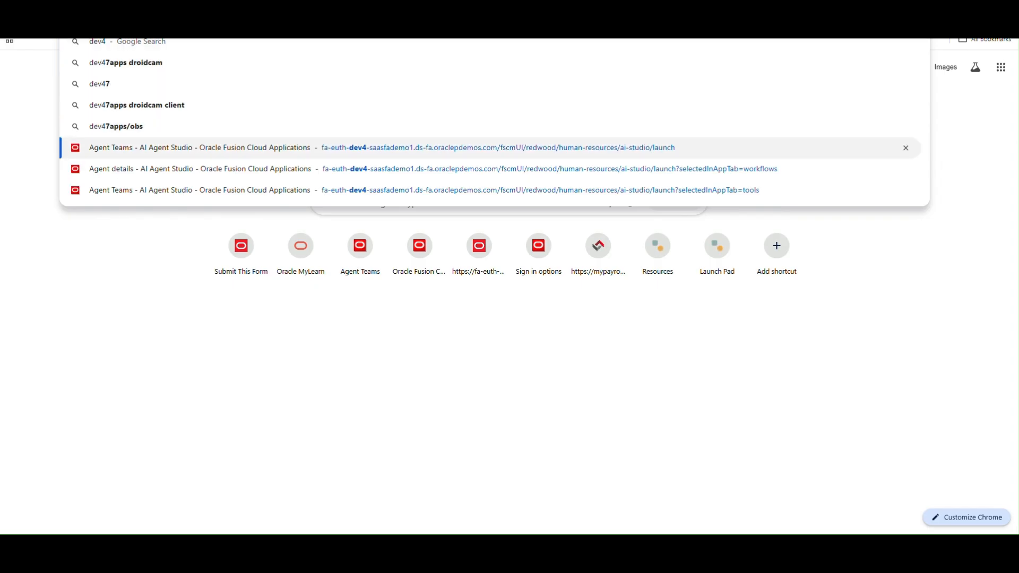
{"action": "key", "text": "Return"}
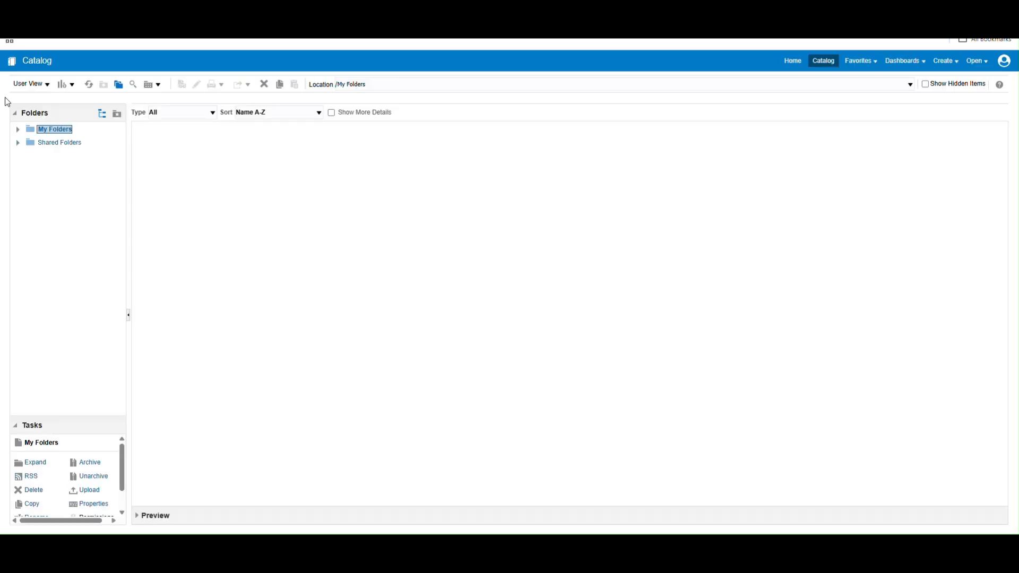
- Browse the catalog to the Accounts Payables folder under Shared Folders/Custom/FIN and look through its reports
{"action": "left_click", "coordinate": [18, 142]}
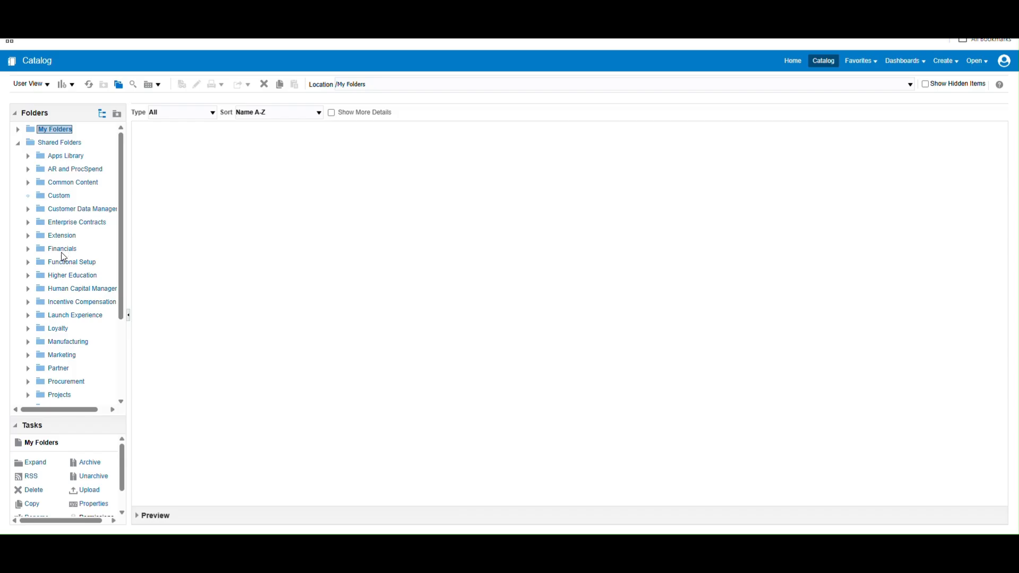
{"action": "scroll", "coordinate": [68, 353], "scroll_direction": "down", "scroll_amount": 1}
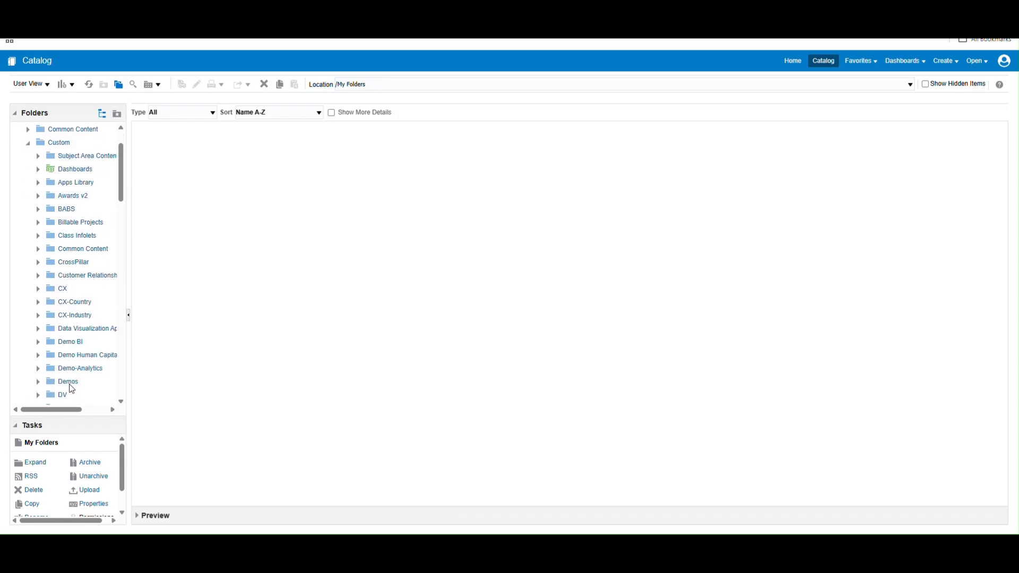
{"action": "scroll", "coordinate": [71, 388], "scroll_direction": "down", "scroll_amount": 1}
{"action": "scroll", "coordinate": [72, 388], "scroll_direction": "down", "scroll_amount": 3}
{"action": "left_click", "coordinate": [63, 262]}
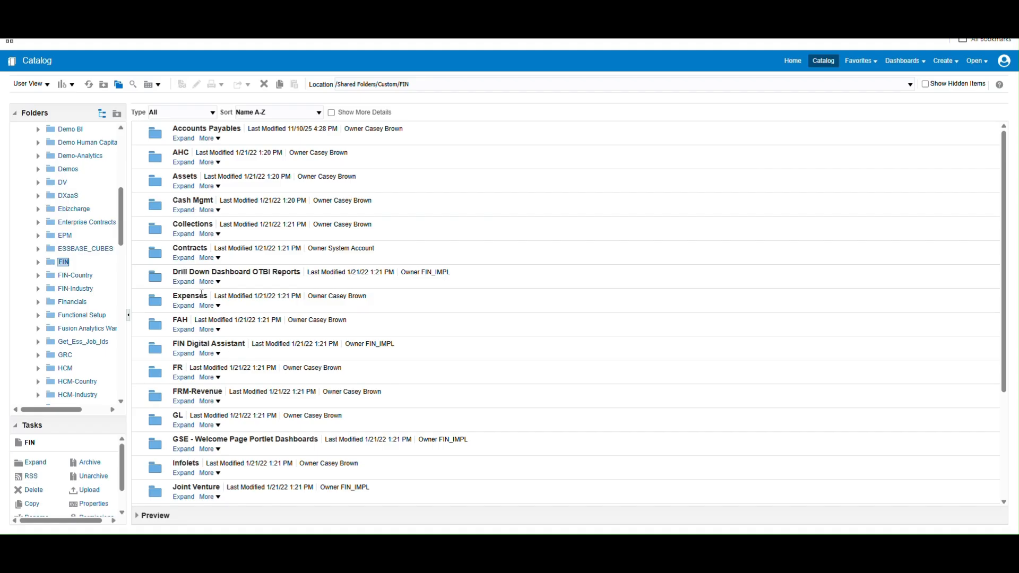
{"action": "left_click", "coordinate": [186, 140]}
{"action": "scroll", "coordinate": [292, 405], "scroll_direction": "down", "scroll_amount": 2}
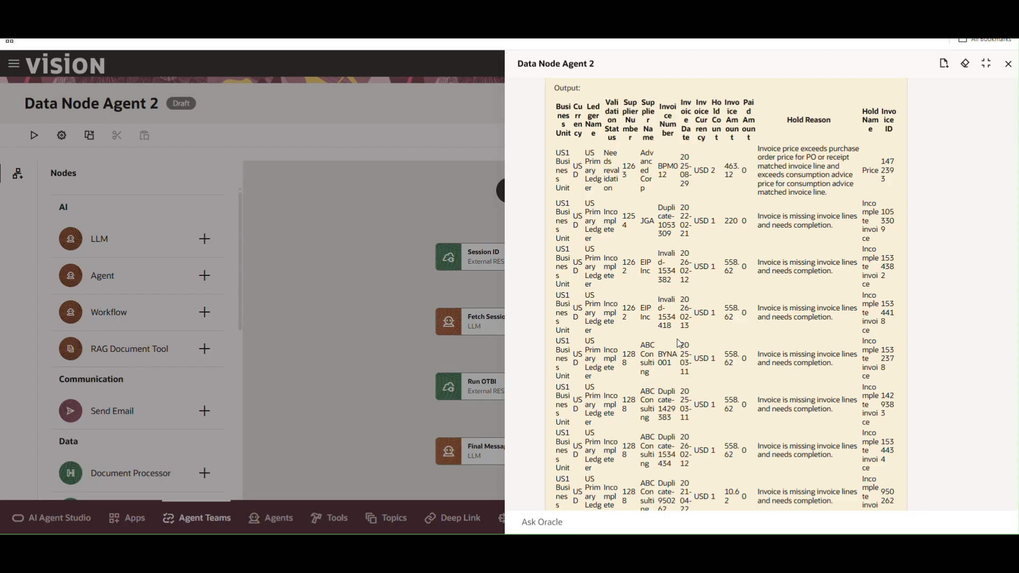
- Return to the Data Node Agent 2 test chat and review the invoice table in the output and final message
{"action": "scroll", "coordinate": [752, 326], "scroll_direction": "down", "scroll_amount": 20}
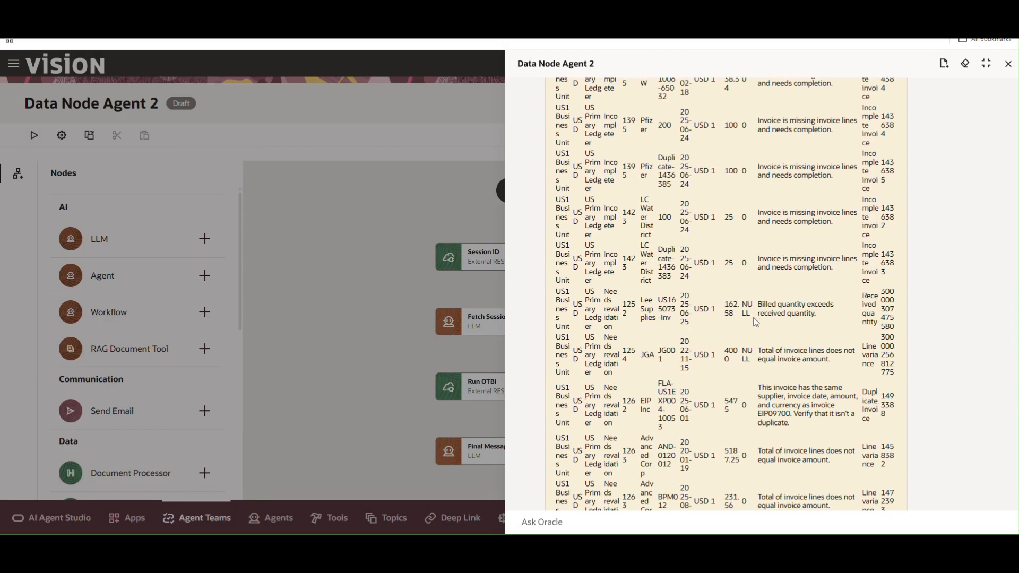
{"action": "scroll", "coordinate": [743, 322], "scroll_direction": "up", "scroll_amount": 7}
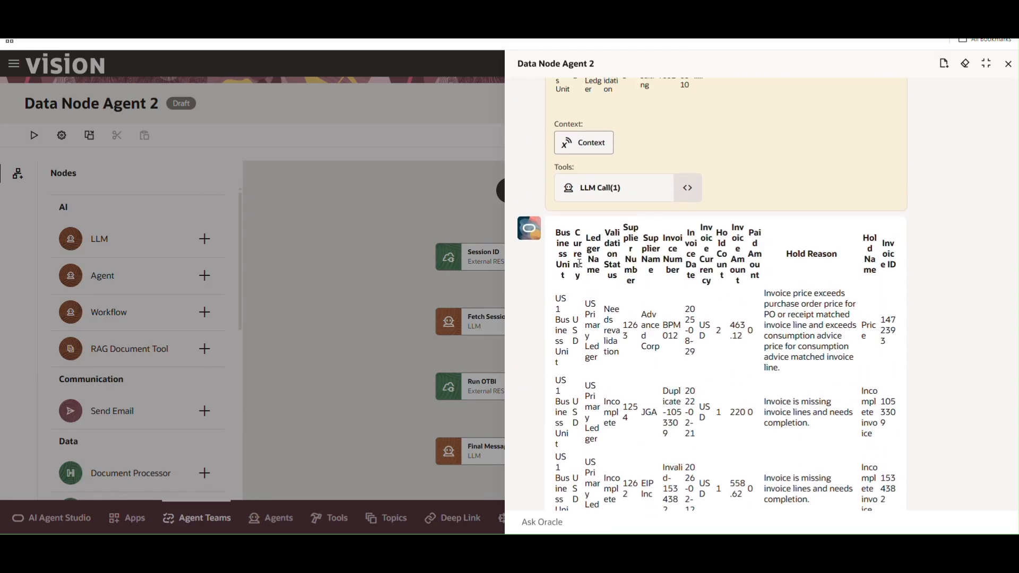
{"action": "scroll", "coordinate": [567, 247], "scroll_direction": "down", "scroll_amount": 15}
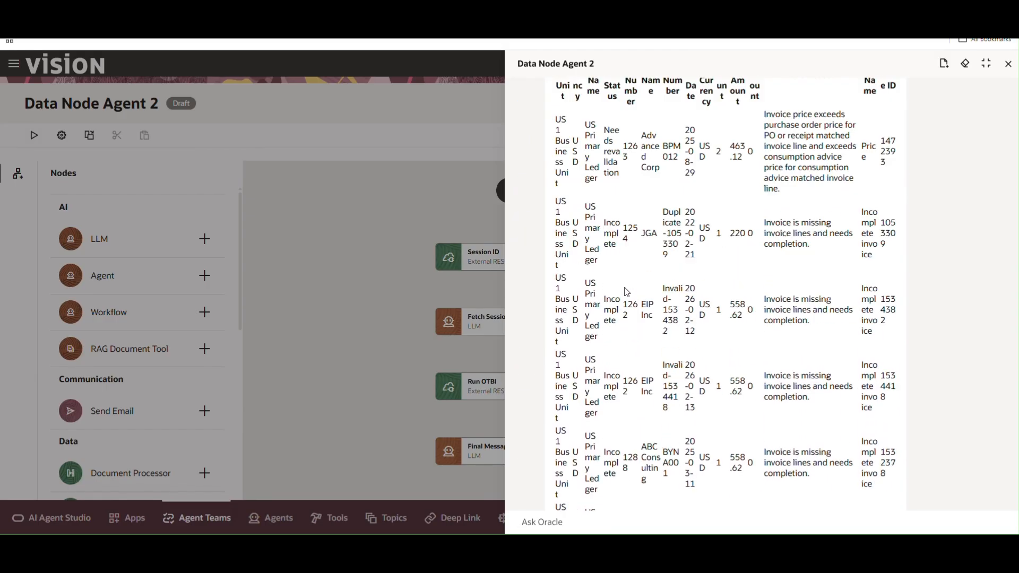
{"action": "scroll", "coordinate": [663, 347], "scroll_direction": "down", "scroll_amount": 15}
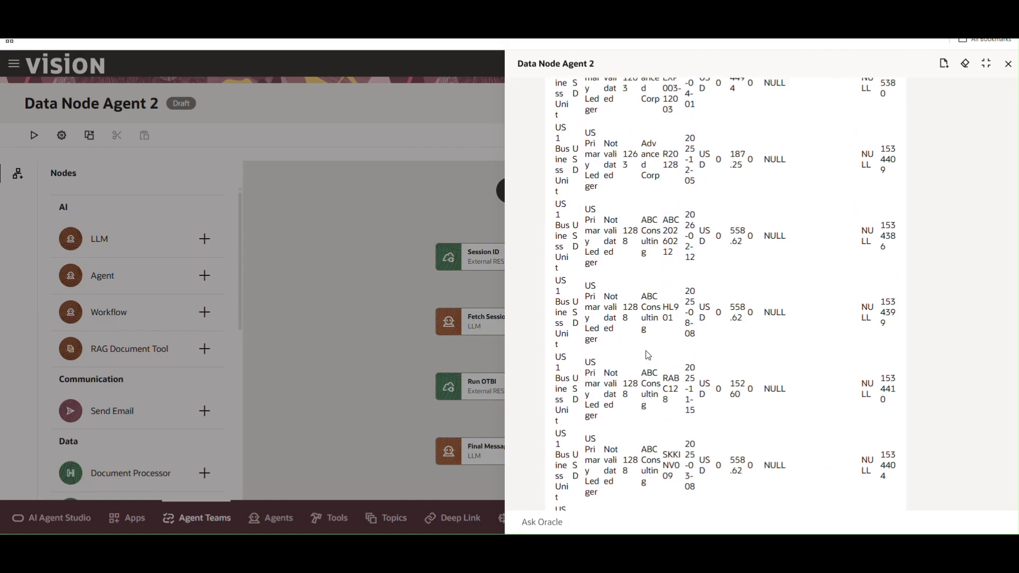
- Copy the agent's final table response and paste it into cell A1 of a blank Excel sheet
{"action": "left_click", "coordinate": [563, 484]}
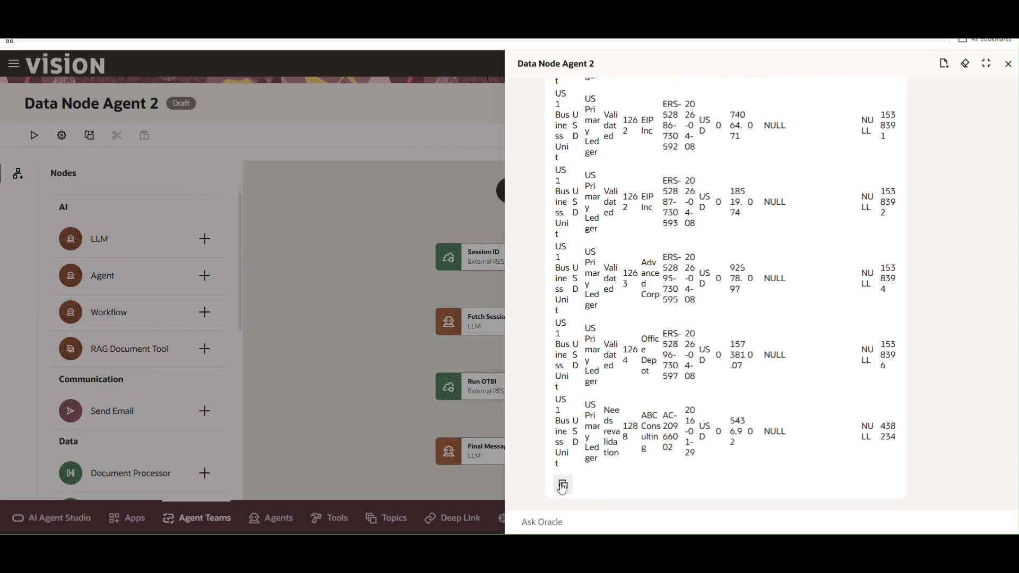
{"action": "left_click", "coordinate": [650, 552]}
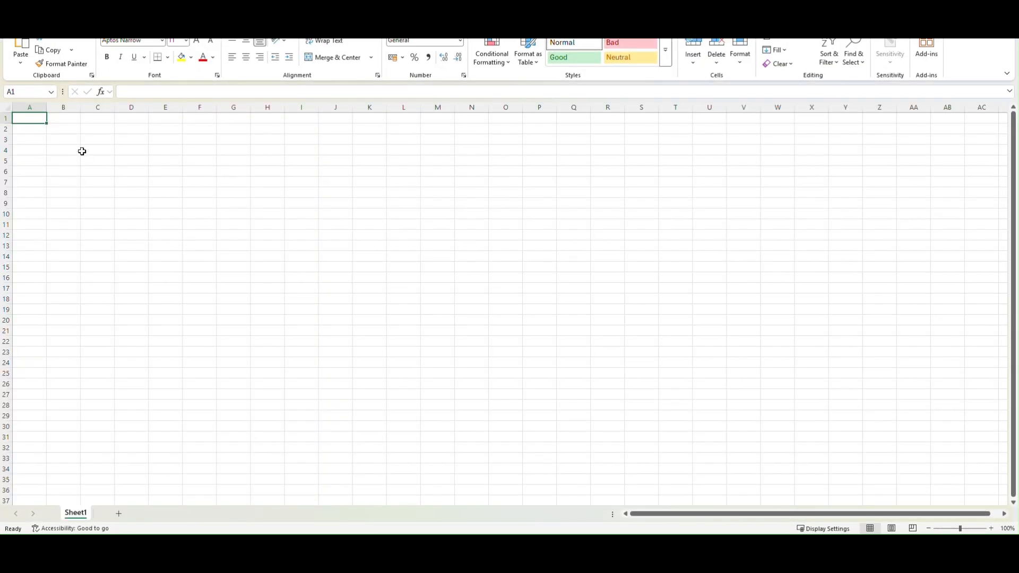
{"action": "key", "text": "ctrl+v"}
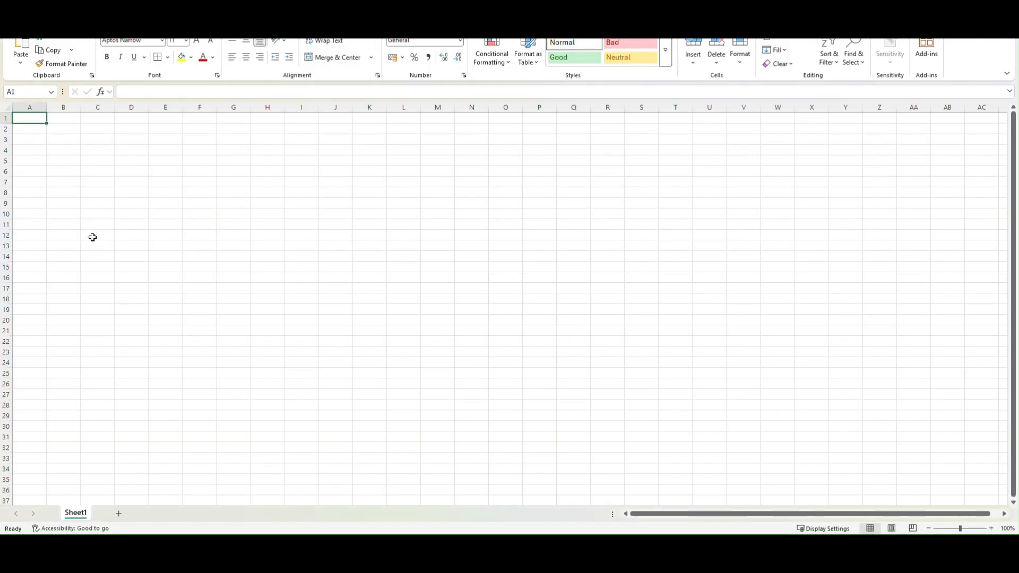
{"action": "key", "text": "ctrl+v"}
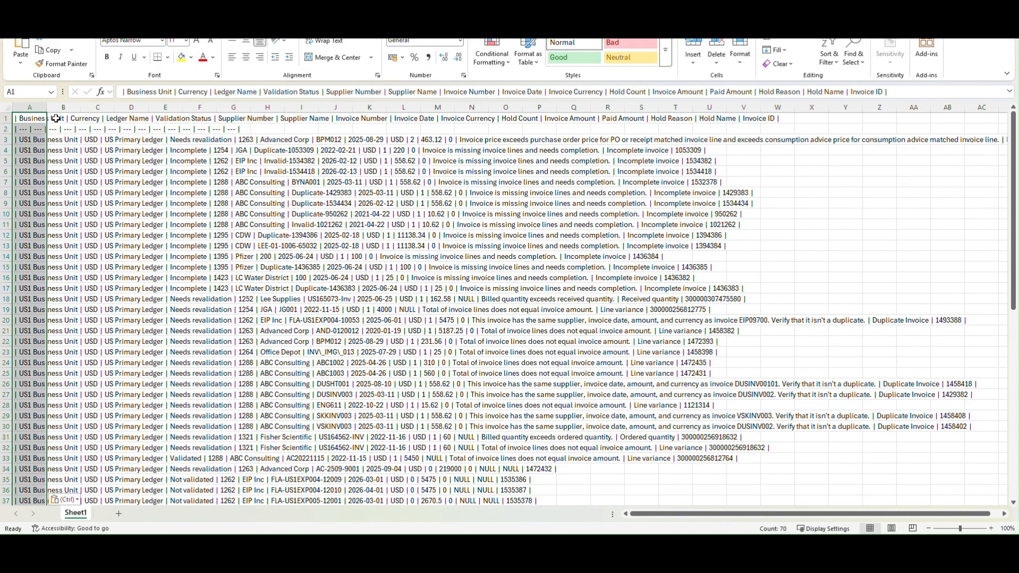
- Split the pasted data in column A with Text to Columns, using Delimited with "|" as the other delimiter
{"action": "left_click", "coordinate": [38, 111]}
{"action": "left_click", "coordinate": [196, 27]}
{"action": "left_click", "coordinate": [587, 54]}
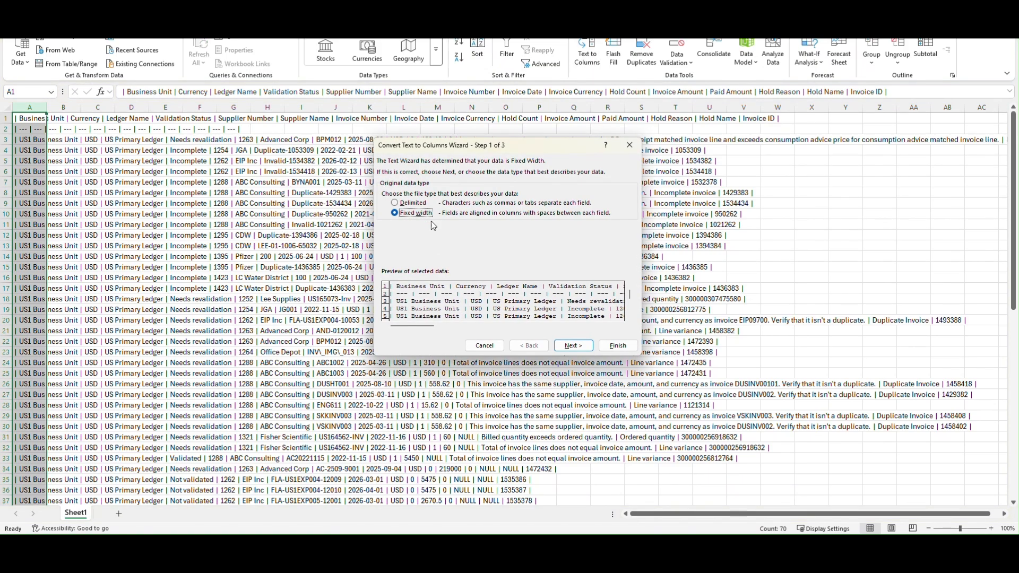
{"action": "left_click", "coordinate": [414, 204]}
{"action": "left_click", "coordinate": [574, 346]}
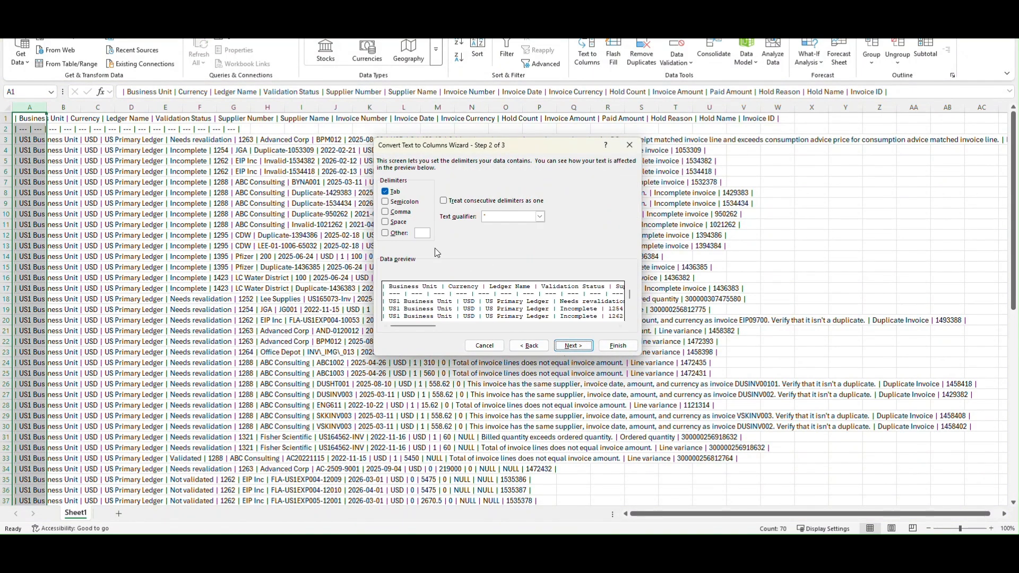
{"action": "left_click", "coordinate": [398, 234]}
{"action": "left_click", "coordinate": [422, 233]}
{"action": "type", "text": "|"}
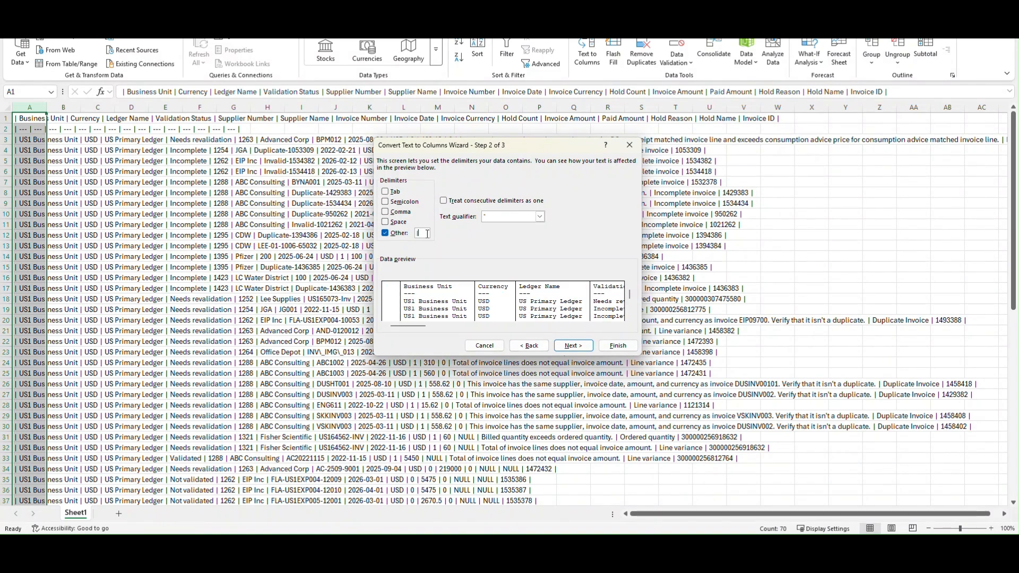
{"action": "left_click", "coordinate": [617, 346]}
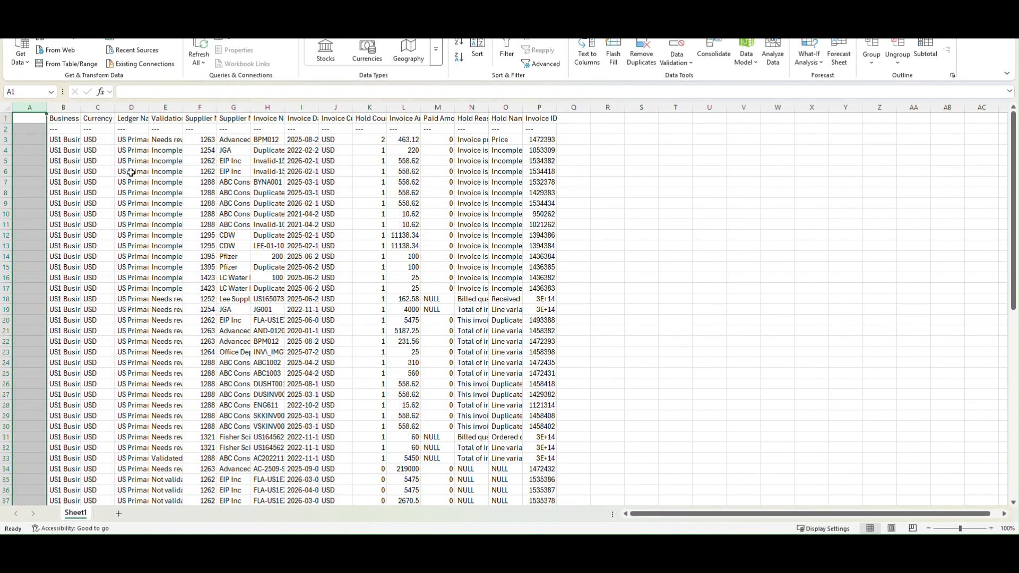
- Autofit the widths of all columns in the sheet to their contents
{"action": "left_click", "coordinate": [8, 107]}
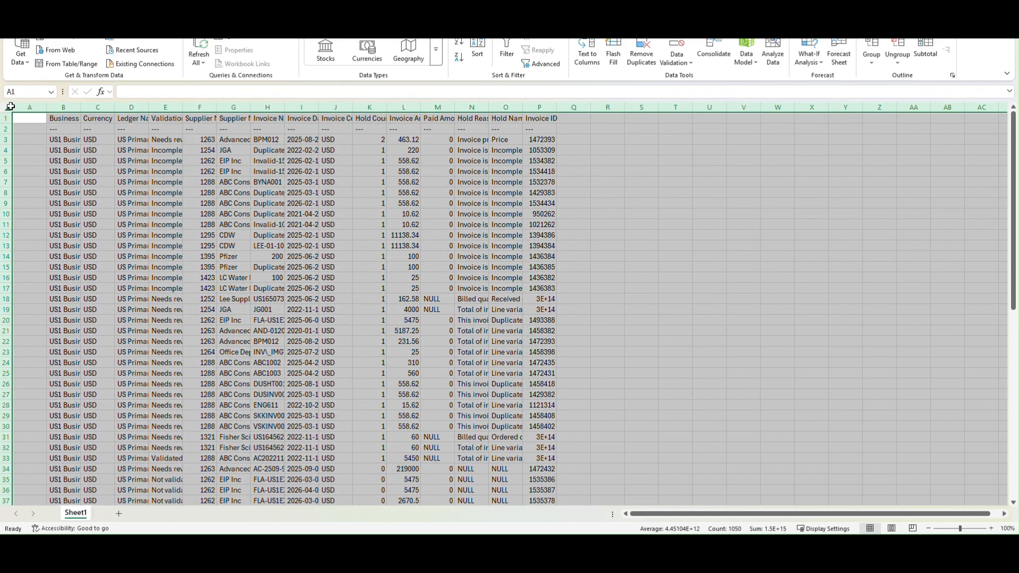
{"action": "double_click", "coordinate": [46, 107]}
{"action": "left_click", "coordinate": [428, 198]}
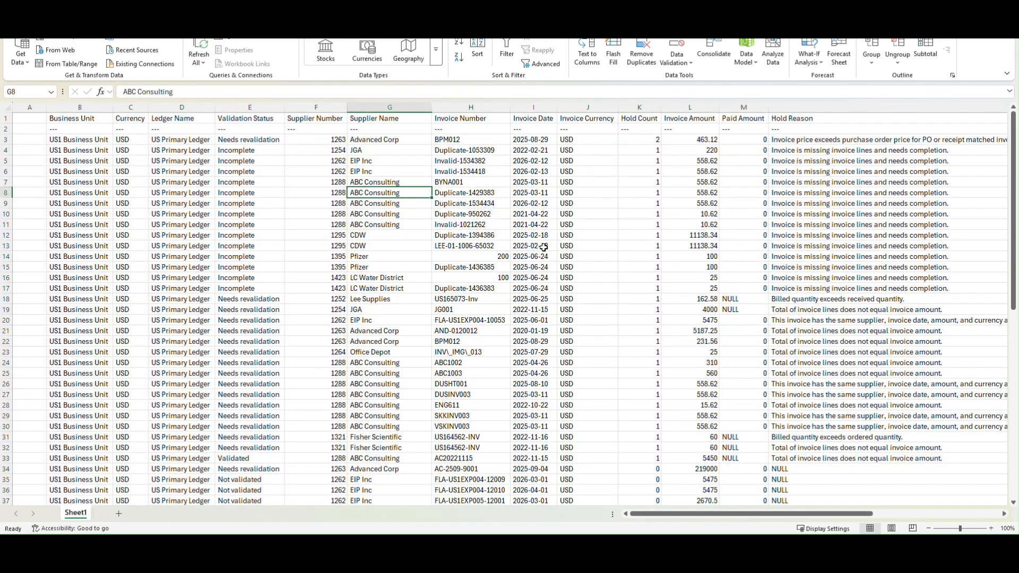
- Switch back to AI Agent Studio, close the test chat, and search the Tools Library for "OTBI"
{"action": "key", "text": "alt+Tab"}
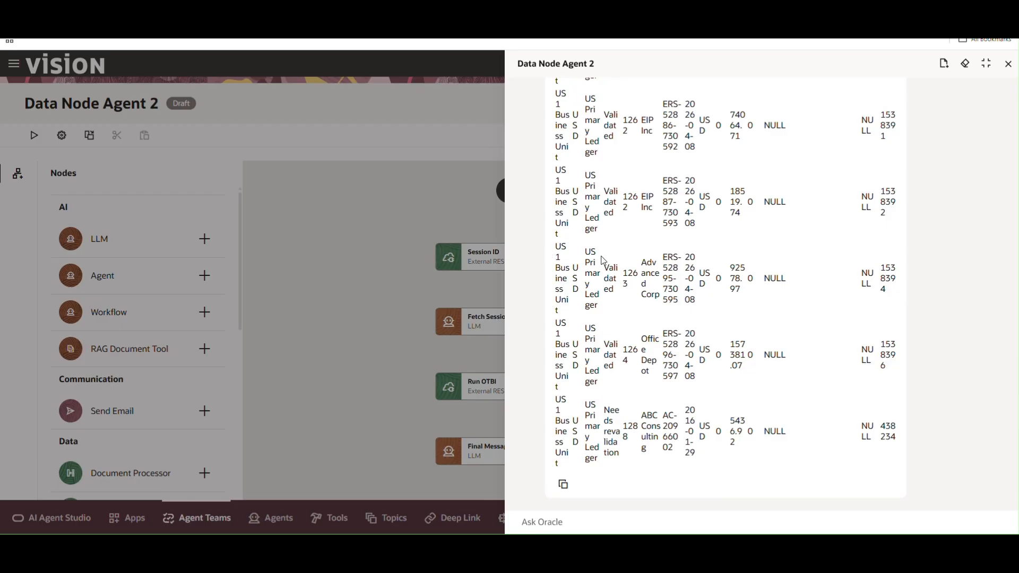
{"action": "left_click", "coordinate": [1009, 64]}
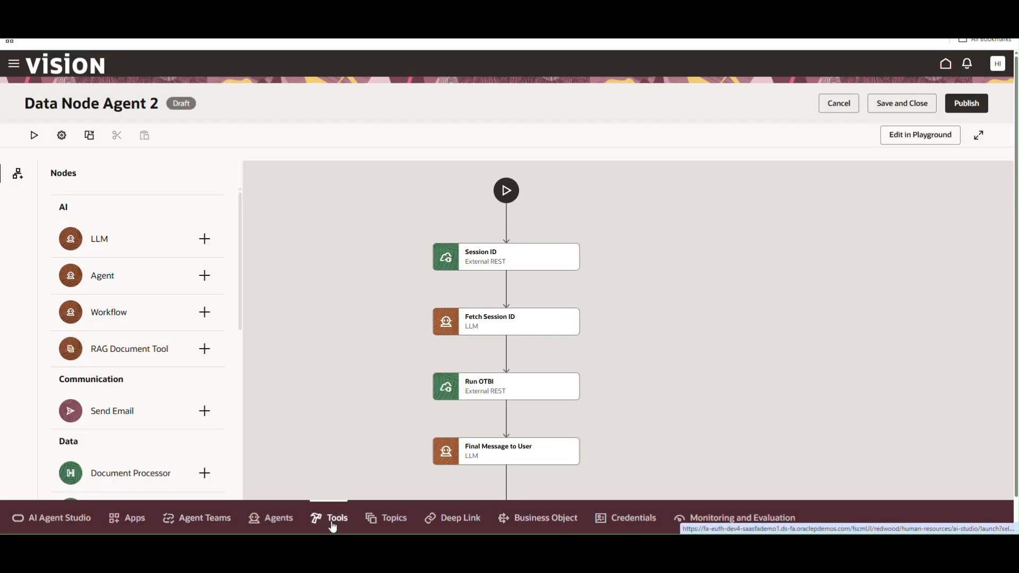
{"action": "left_click", "coordinate": [333, 520]}
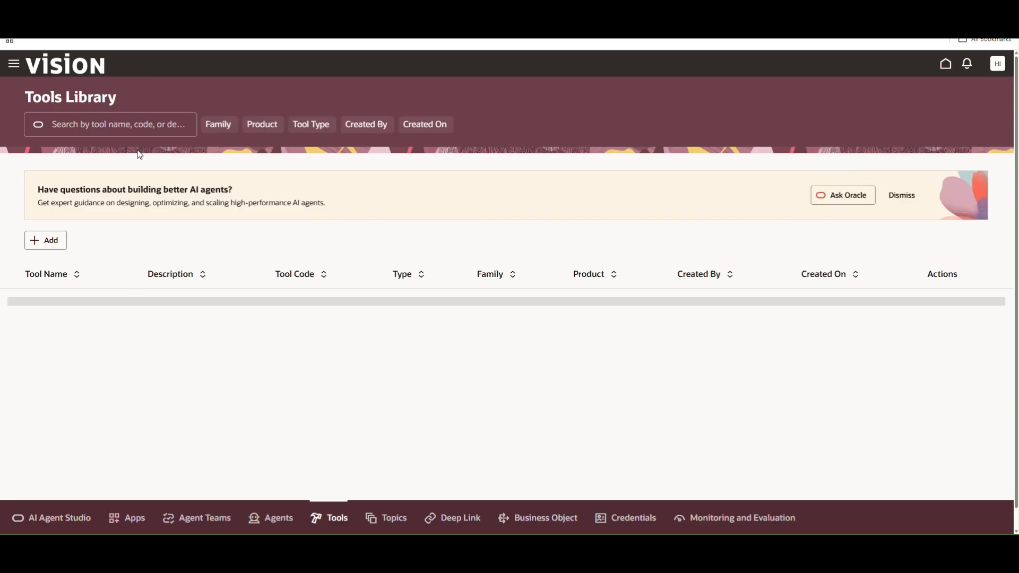
{"action": "left_click", "coordinate": [132, 126]}
{"action": "type", "text": "OTBI"}
{"action": "key", "text": "Return"}
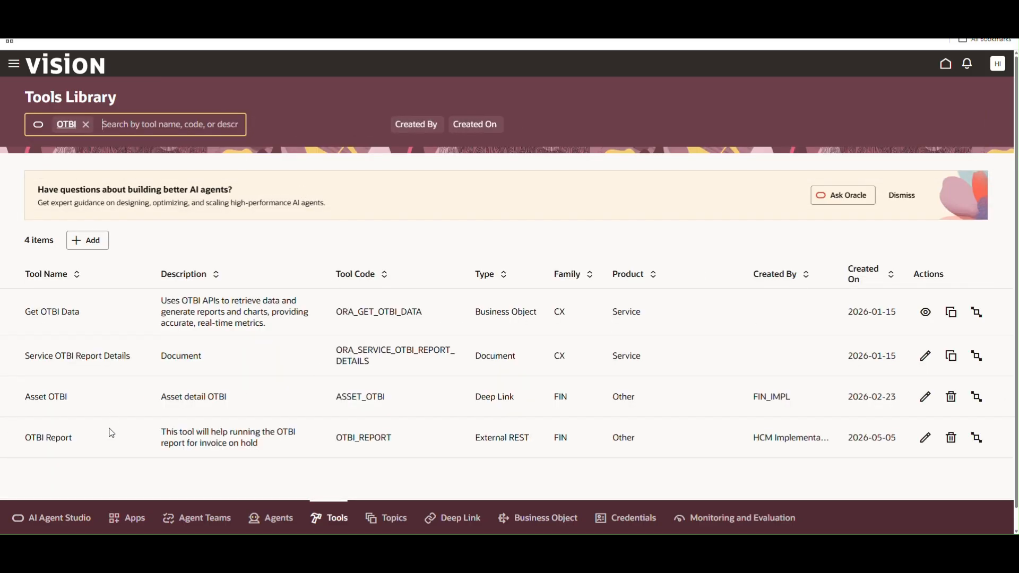
- Open the OTBI Report tool and review its details, authorization instance URL and functions
{"action": "left_click", "coordinate": [364, 404]}
{"action": "scroll", "coordinate": [398, 286], "scroll_direction": "down", "scroll_amount": 1}
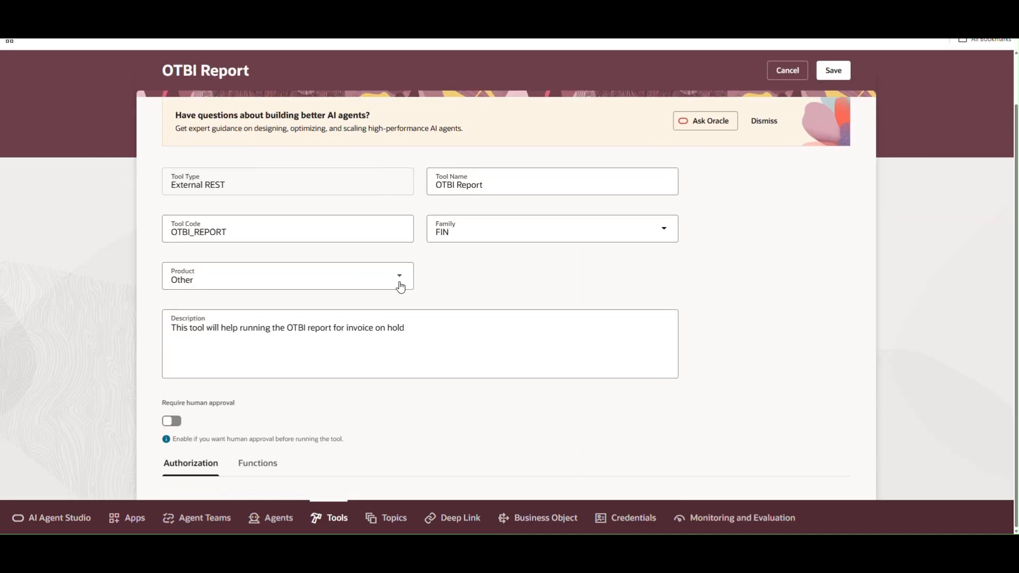
{"action": "scroll", "coordinate": [299, 420], "scroll_direction": "down", "scroll_amount": 2}
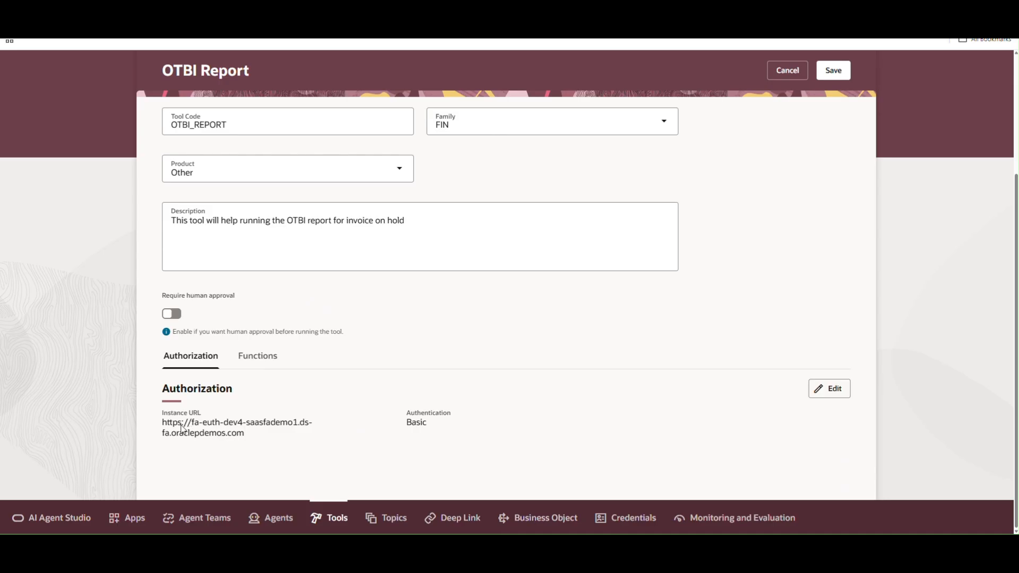
{"action": "triple_click", "coordinate": [182, 429]}
{"action": "left_click", "coordinate": [245, 357]}
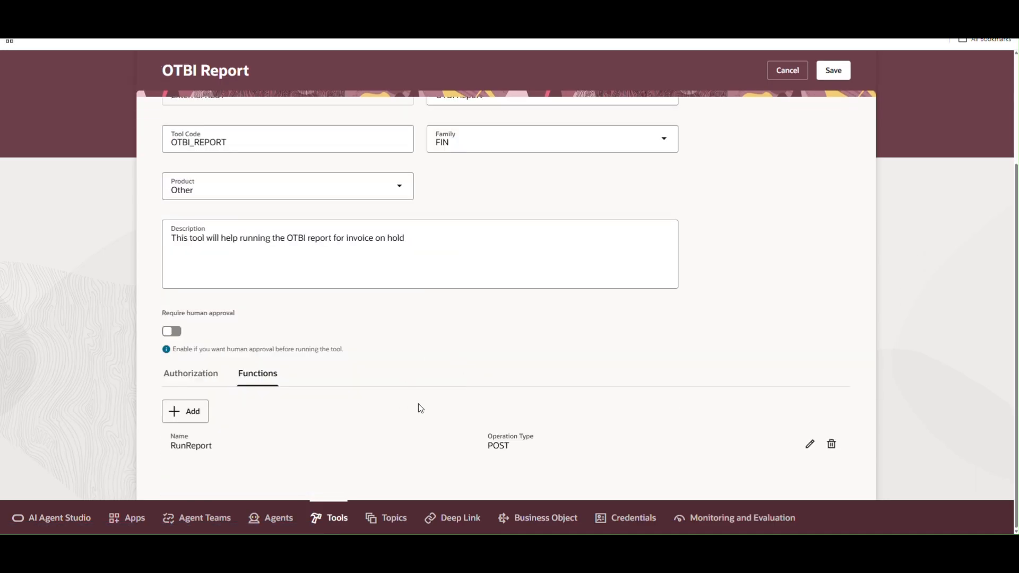
- Open the RunReport endpoint and compare the report path in its body template with the Accounts Payables folder in the catalog
{"action": "left_click", "coordinate": [804, 452]}
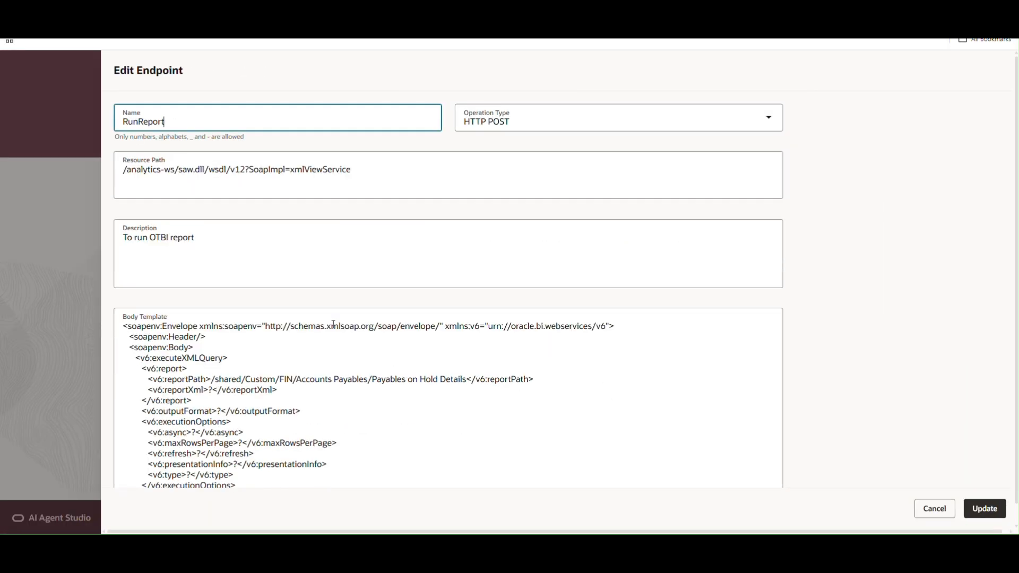
{"action": "scroll", "coordinate": [320, 322], "scroll_direction": "down", "scroll_amount": 3}
{"action": "left_click", "coordinate": [434, 282]}
{"action": "key", "text": "ctrl+a"}
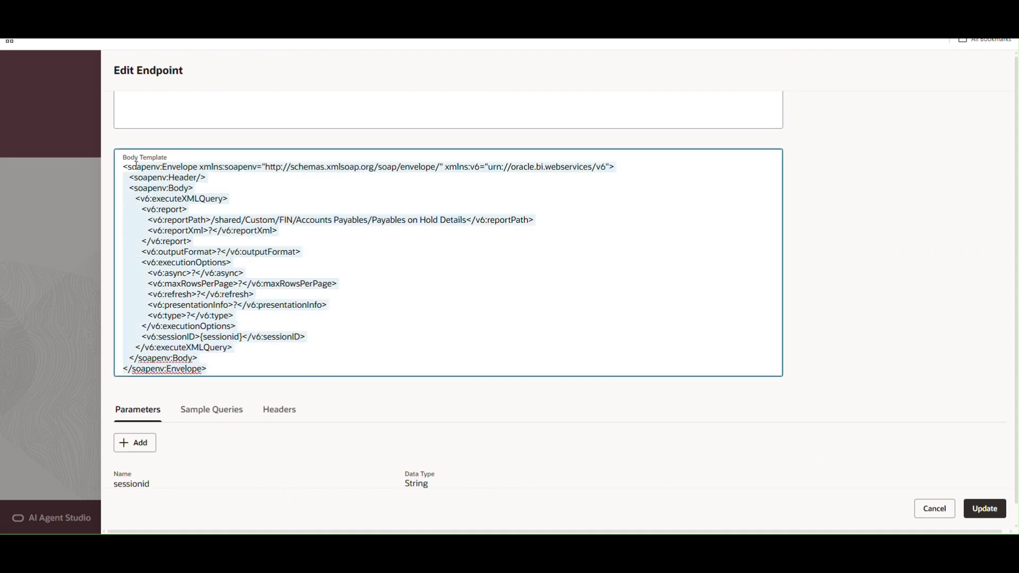
{"action": "left_click", "coordinate": [437, 213]}
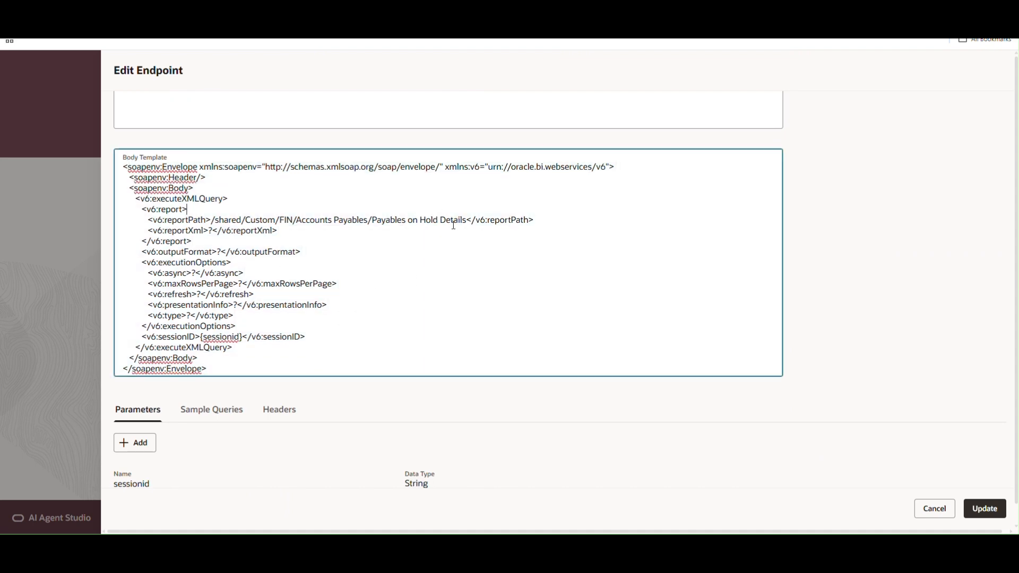
{"action": "left_click_drag", "start_coordinate": [468, 224], "coordinate": [373, 216]}
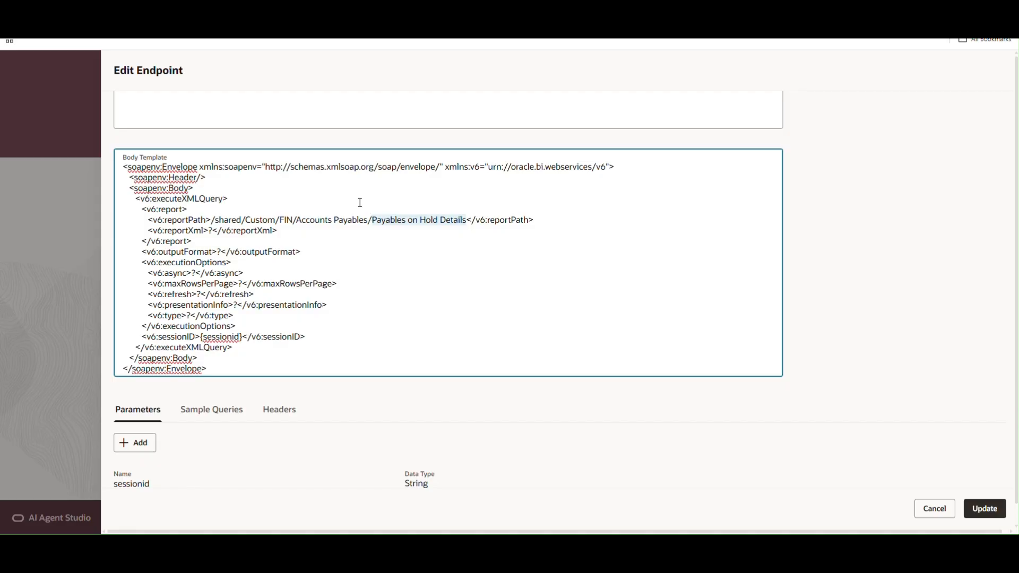
{"action": "left_click", "coordinate": [223, 10]}
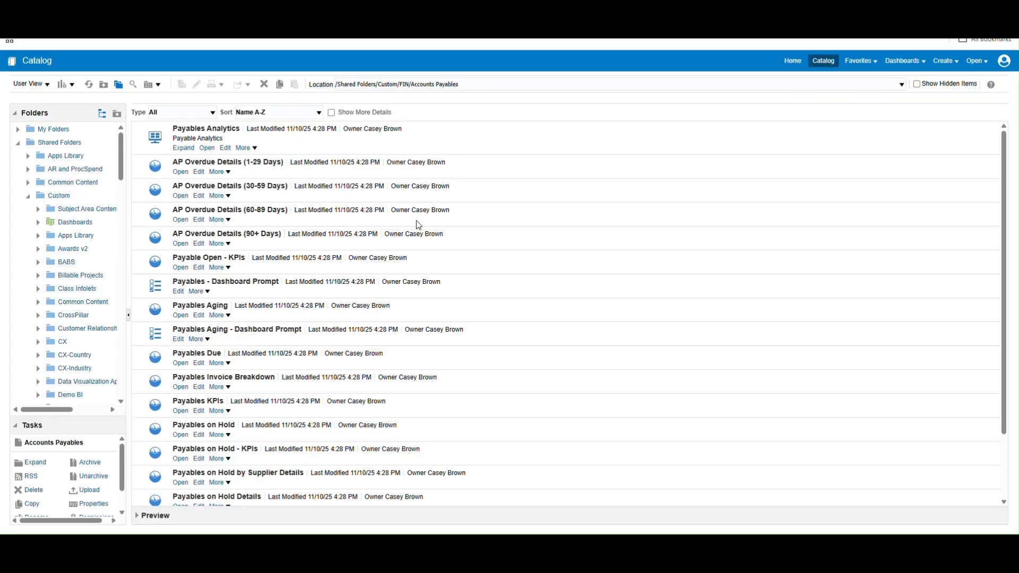
- Open the Payables on Hold Details analysis from the Accounts Payables catalog folder and review its results
{"action": "scroll", "coordinate": [338, 355], "scroll_direction": "down", "scroll_amount": 3}
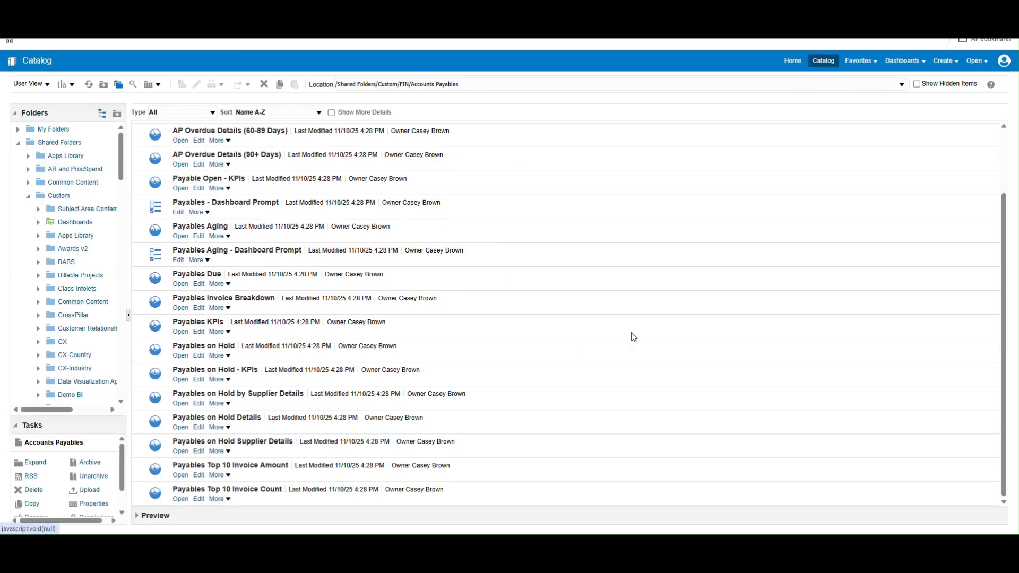
{"action": "left_click", "coordinate": [228, 418]}
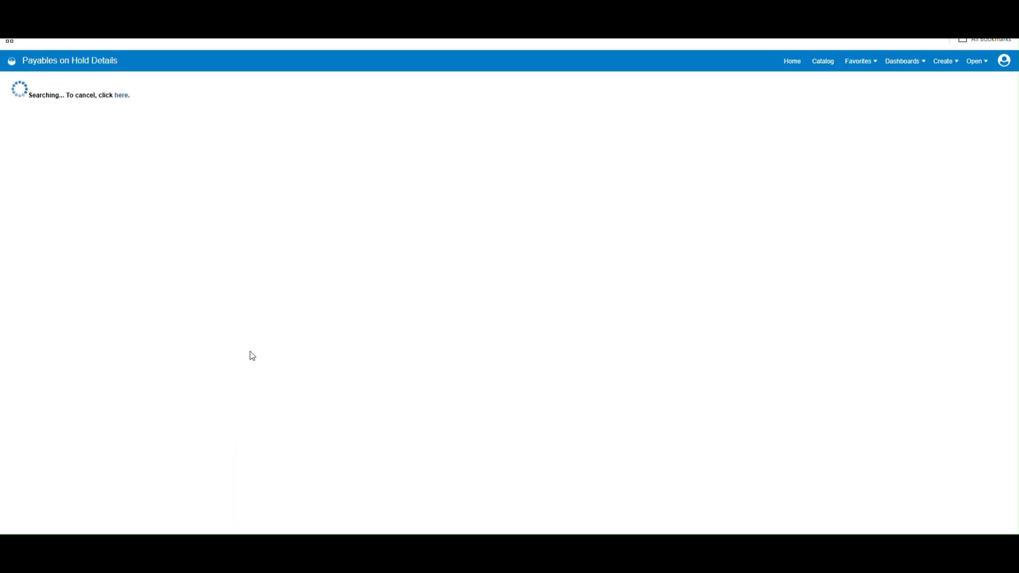
{"action": "scroll", "coordinate": [710, 315], "scroll_direction": "down", "scroll_amount": 10}
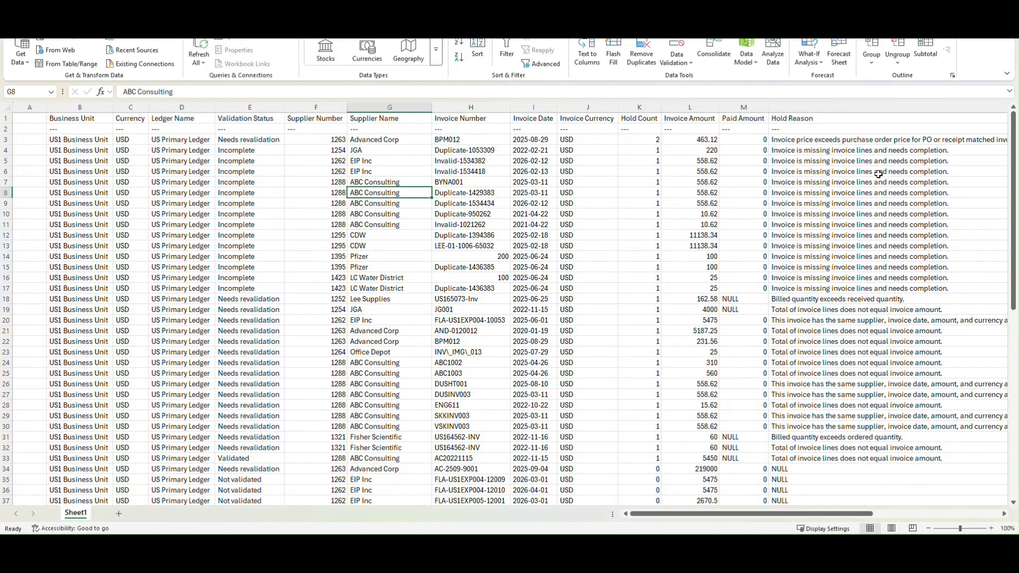
- Switch to the Excel sheet and examine the Hold Reason values across the exported invoice rows
{"action": "left_click_drag", "start_coordinate": [879, 162], "coordinate": [775, 426]}
{"action": "scroll", "coordinate": [765, 337], "scroll_direction": "down", "scroll_amount": 18}
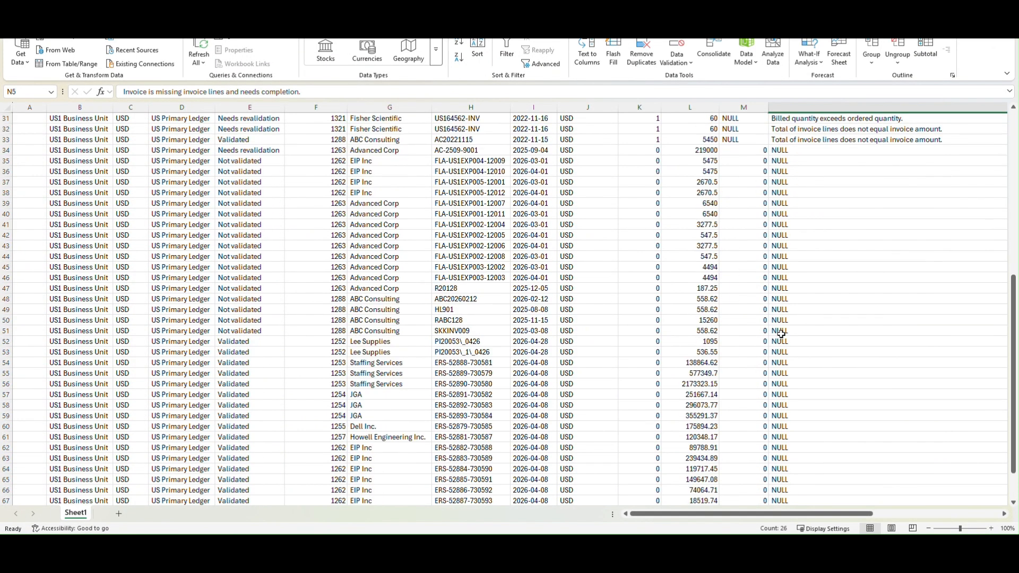
{"action": "scroll", "coordinate": [596, 345], "scroll_direction": "up", "scroll_amount": 11}
{"action": "scroll", "coordinate": [596, 345], "scroll_direction": "up", "scroll_amount": 5}
{"action": "scroll", "coordinate": [596, 345], "scroll_direction": "down", "scroll_amount": 5}
{"action": "left_click_drag", "start_coordinate": [820, 277], "coordinate": [821, 468]}
{"action": "left_click_drag", "start_coordinate": [825, 330], "coordinate": [825, 426]}
{"action": "left_click_drag", "start_coordinate": [827, 279], "coordinate": [822, 362]}
{"action": "scroll", "coordinate": [820, 300], "scroll_direction": "up", "scroll_amount": 7}
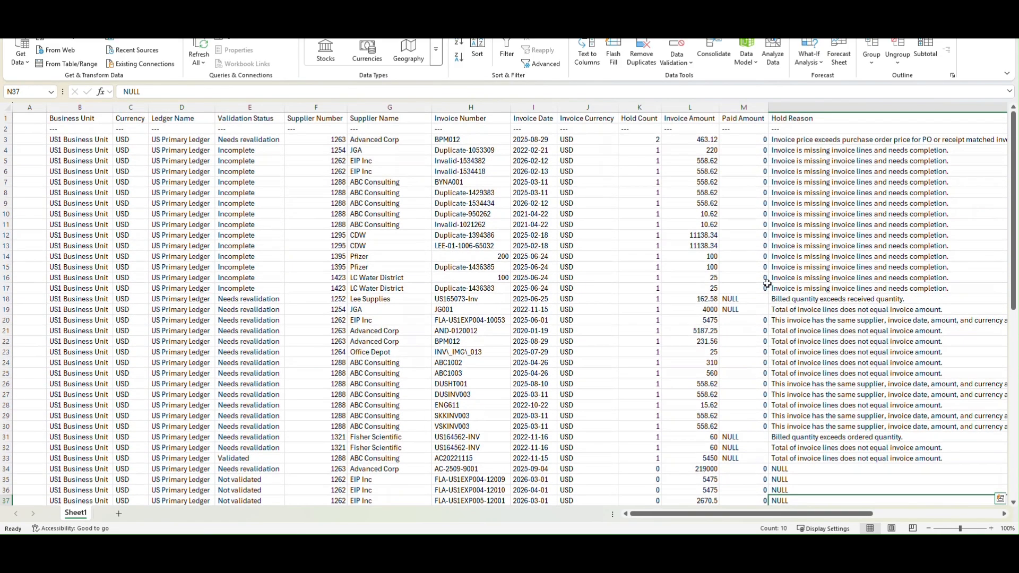
{"action": "left_click", "coordinate": [761, 301]}
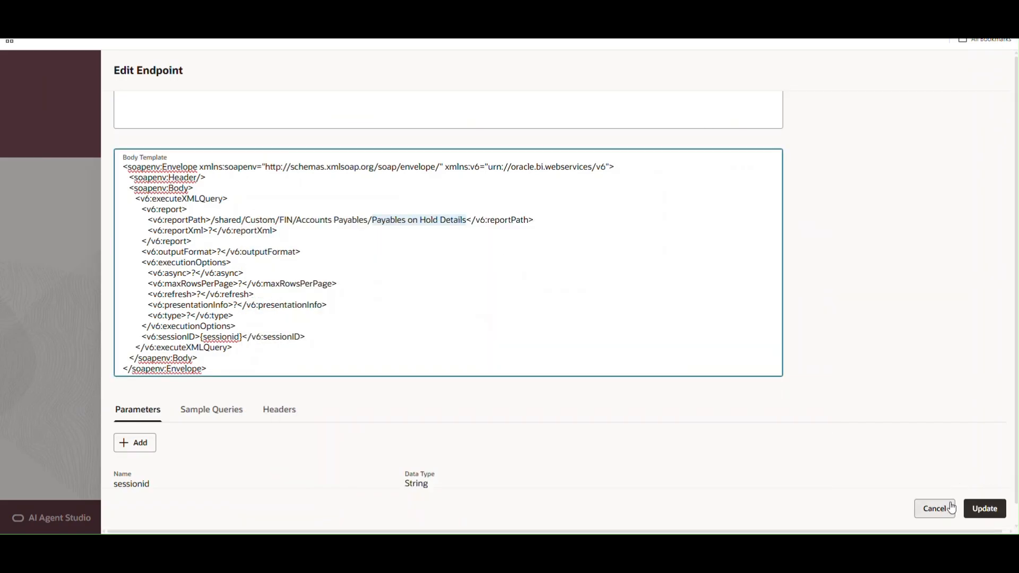
- Cancel editing the RunReport endpoint in AI Agent Studio and return to the Data Node Agent 2 workflow under Agent Teams
{"action": "left_click", "coordinate": [933, 506]}
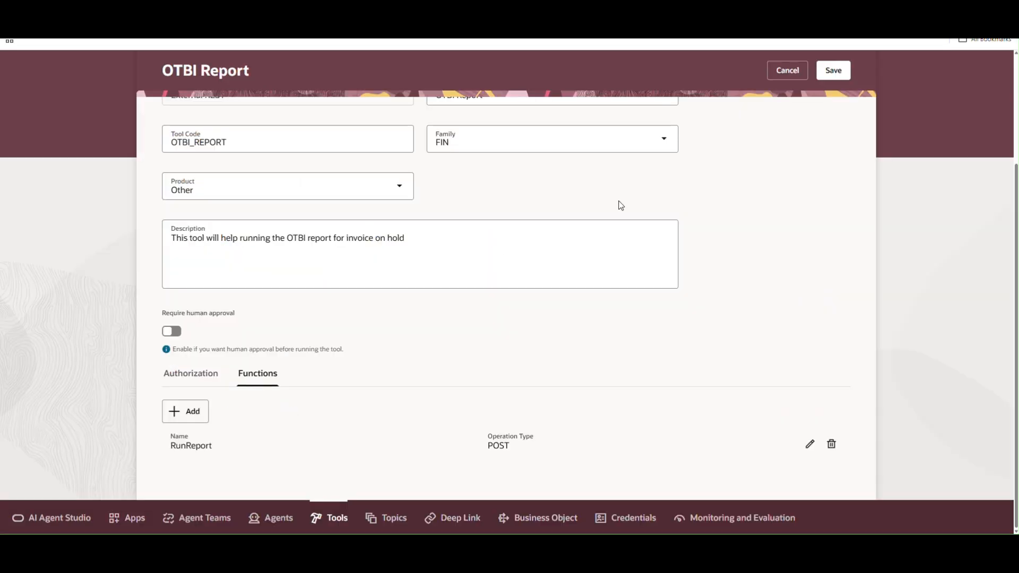
{"action": "scroll", "coordinate": [479, 163], "scroll_direction": "up", "scroll_amount": 3}
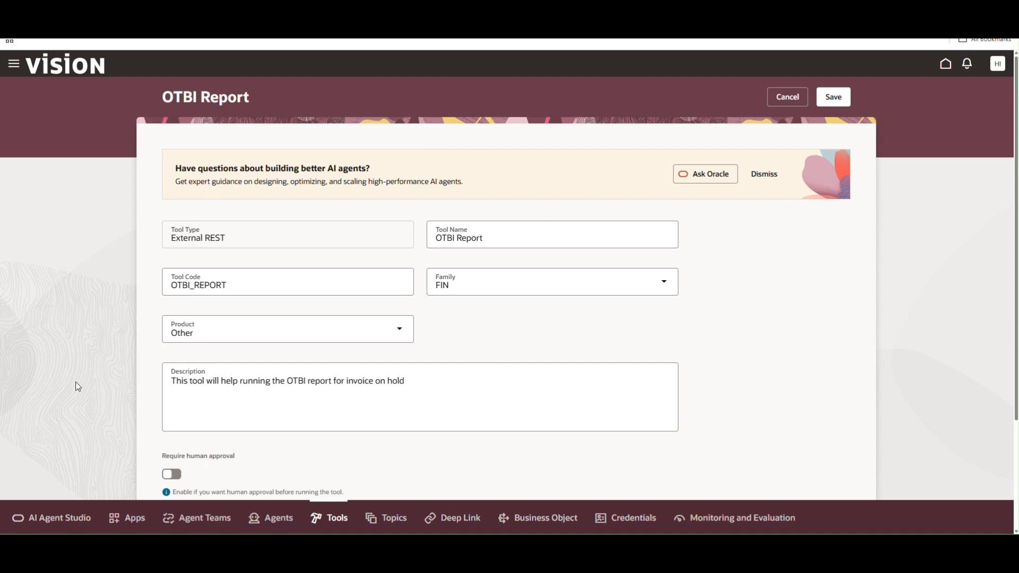
{"action": "left_click", "coordinate": [209, 519]}
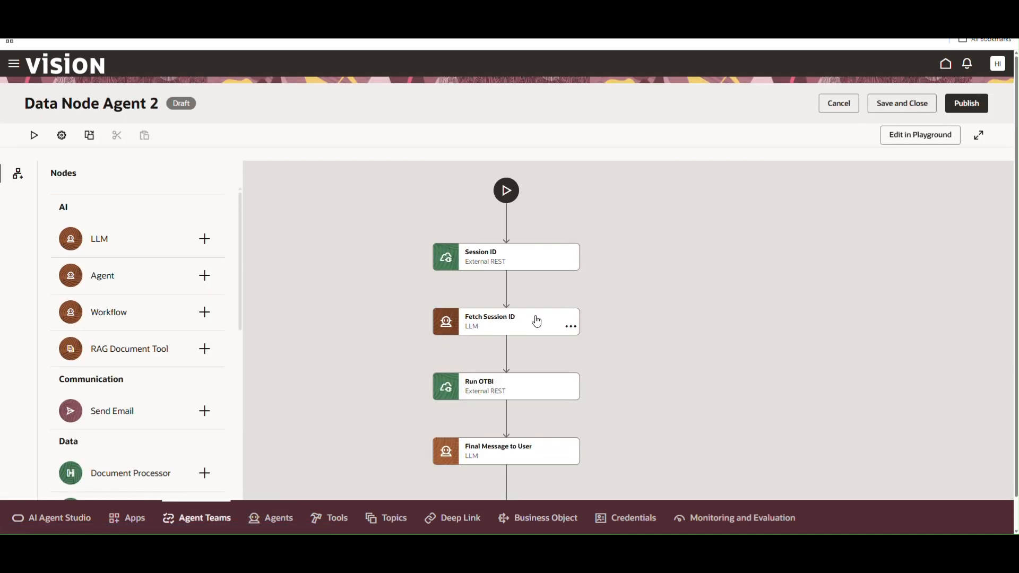
- Start a new Tool node from the Data nodes and name it "Tool"
{"action": "scroll", "coordinate": [318, 416], "scroll_direction": "down", "scroll_amount": 2}
{"action": "scroll", "coordinate": [176, 393], "scroll_direction": "down", "scroll_amount": 7}
{"action": "scroll", "coordinate": [173, 333], "scroll_direction": "up", "scroll_amount": 2}
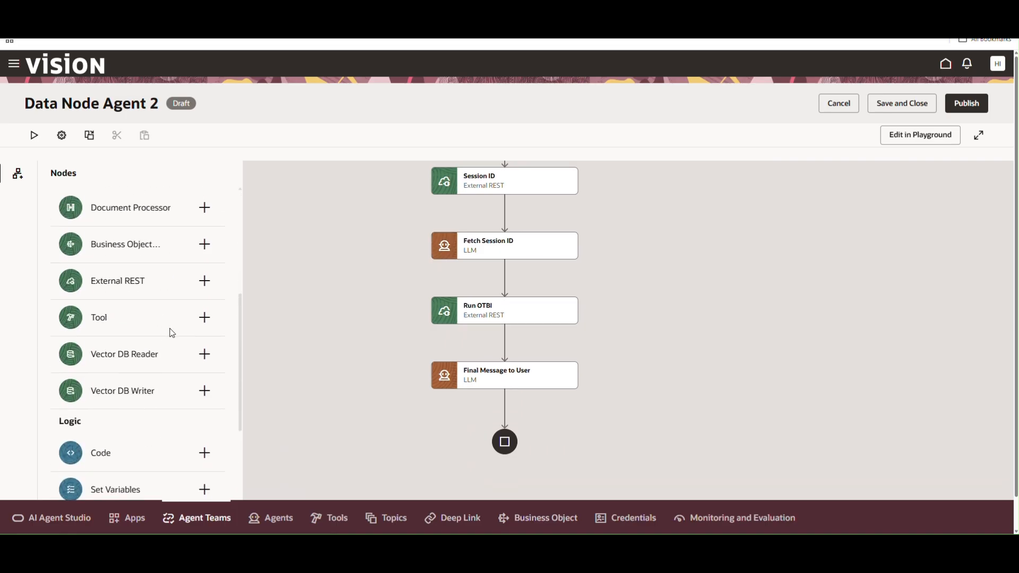
{"action": "left_click", "coordinate": [204, 318]}
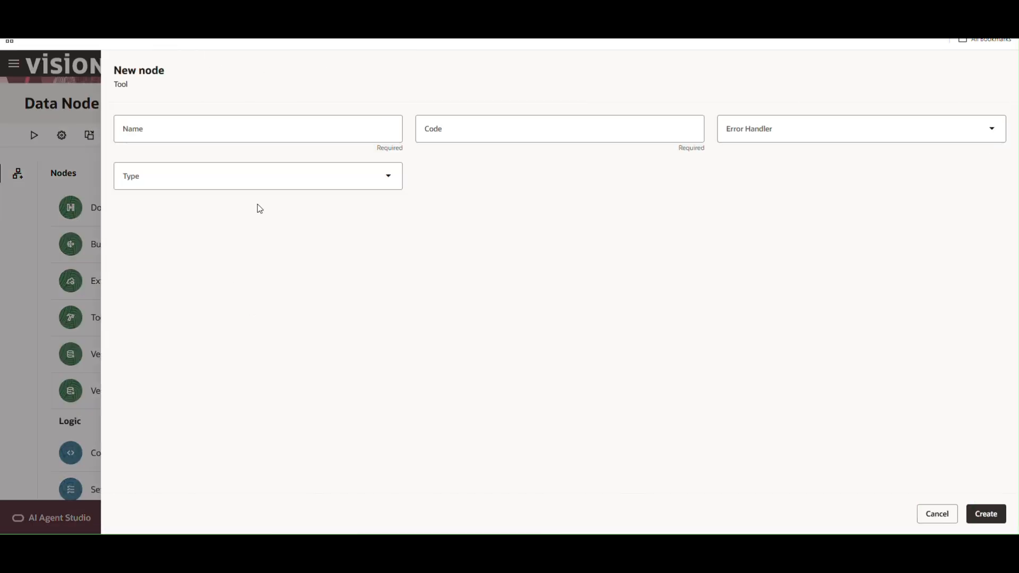
{"action": "left_click", "coordinate": [194, 126]}
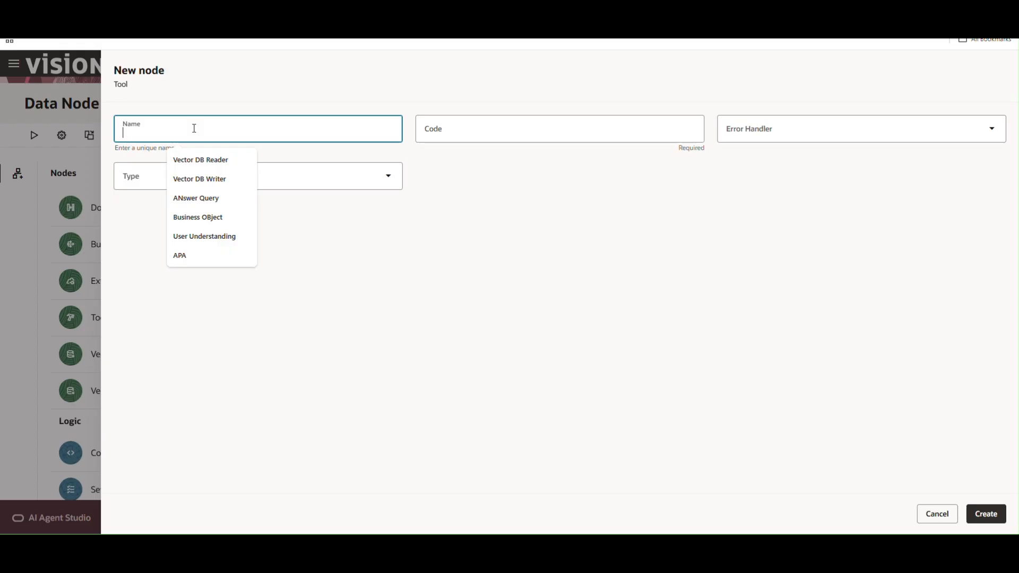
{"action": "type", "text": "Tool"}
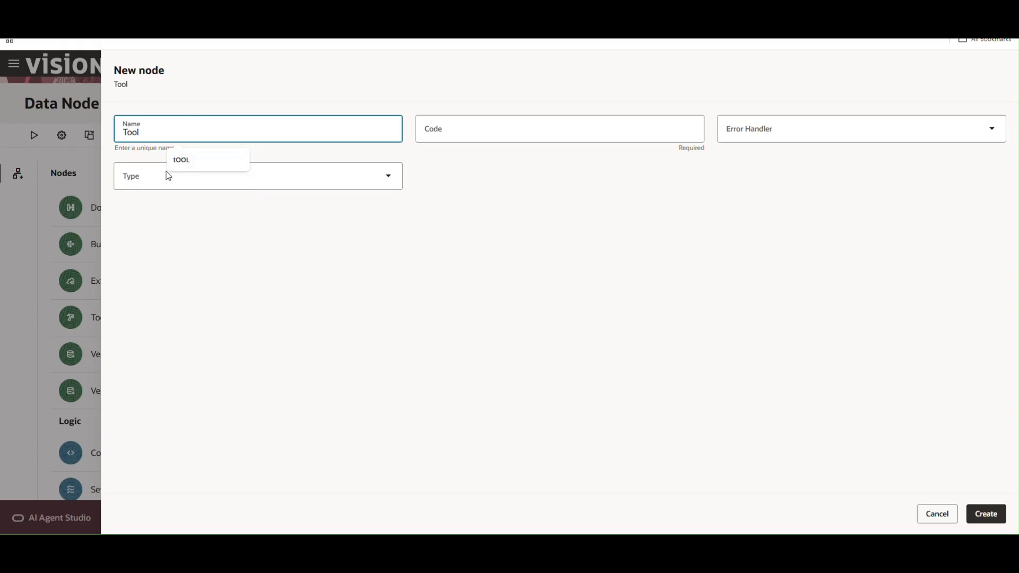
- Set the node's type to Deep Link with family FIN and product Payables, and look up its available tools
{"action": "left_click", "coordinate": [169, 175]}
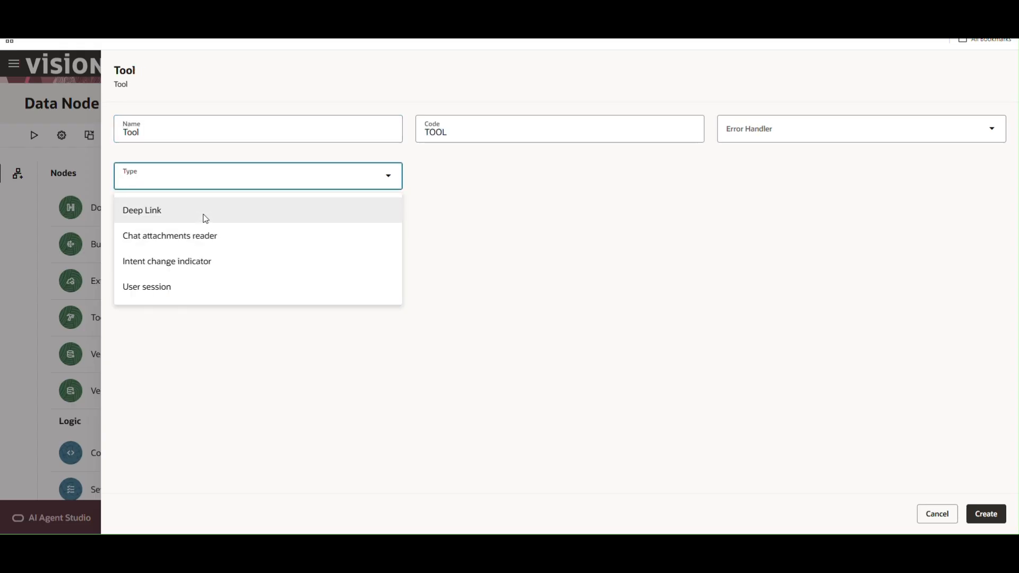
{"action": "left_click", "coordinate": [232, 211]}
{"action": "left_click", "coordinate": [249, 223]}
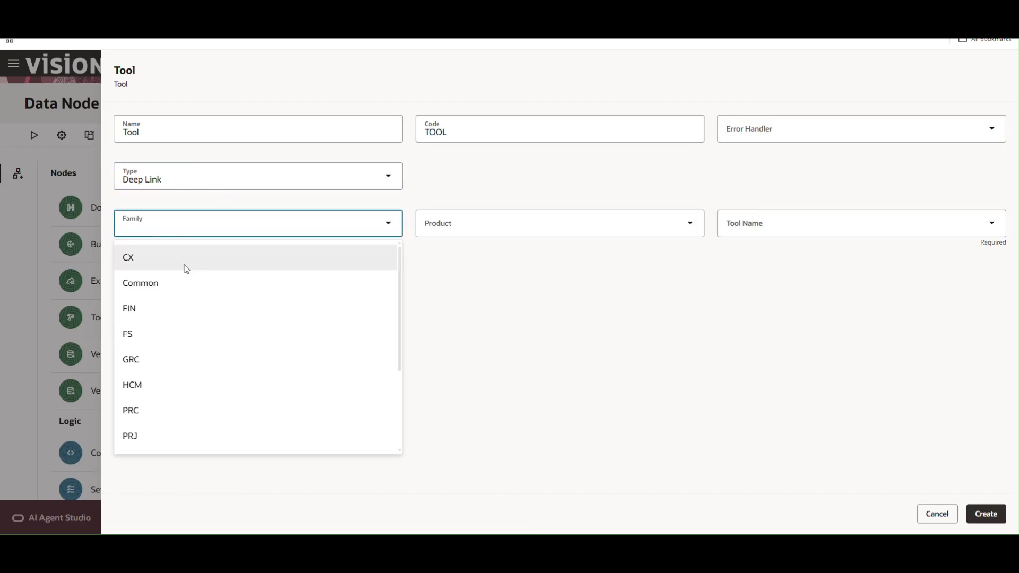
{"action": "left_click", "coordinate": [168, 310]}
{"action": "left_click", "coordinate": [464, 225]}
{"action": "left_click", "coordinate": [478, 332]}
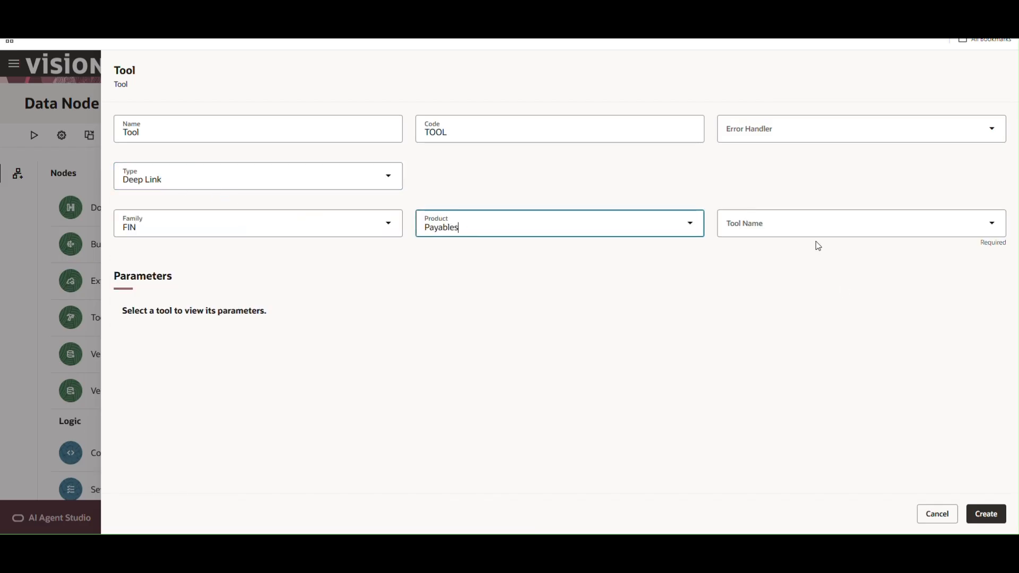
{"action": "left_click", "coordinate": [804, 234]}
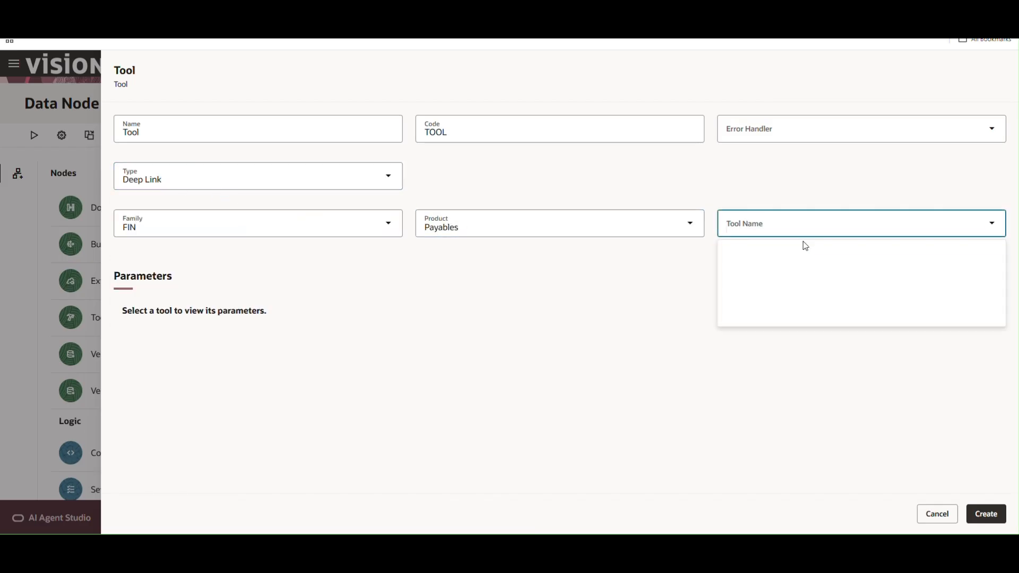
- Change the product to Other and choose the AP Invoice View Link tool to view its parameters
{"action": "left_click", "coordinate": [634, 225]}
{"action": "left_click", "coordinate": [469, 376]}
{"action": "left_click", "coordinate": [841, 234]}
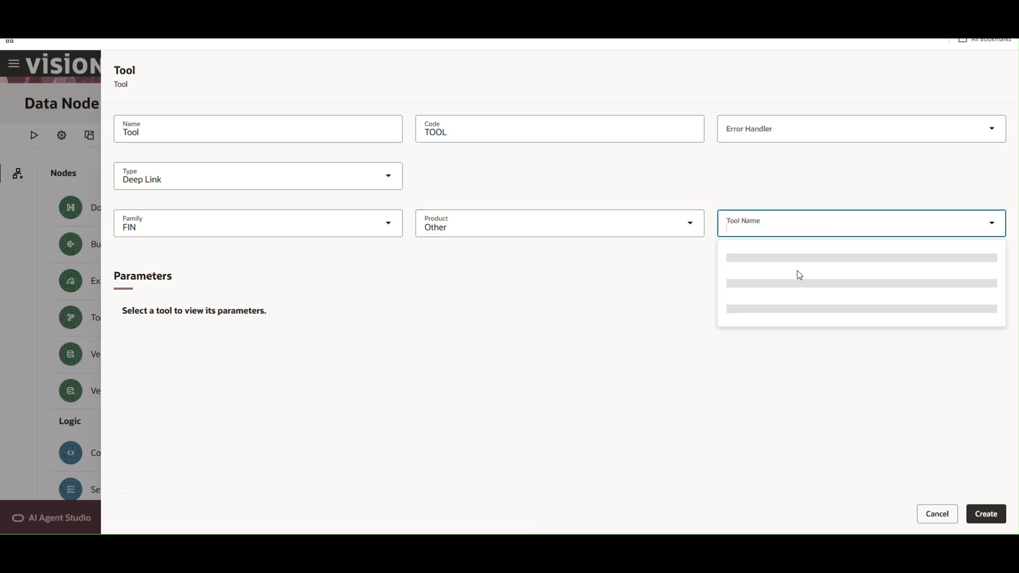
{"action": "left_click", "coordinate": [764, 265]}
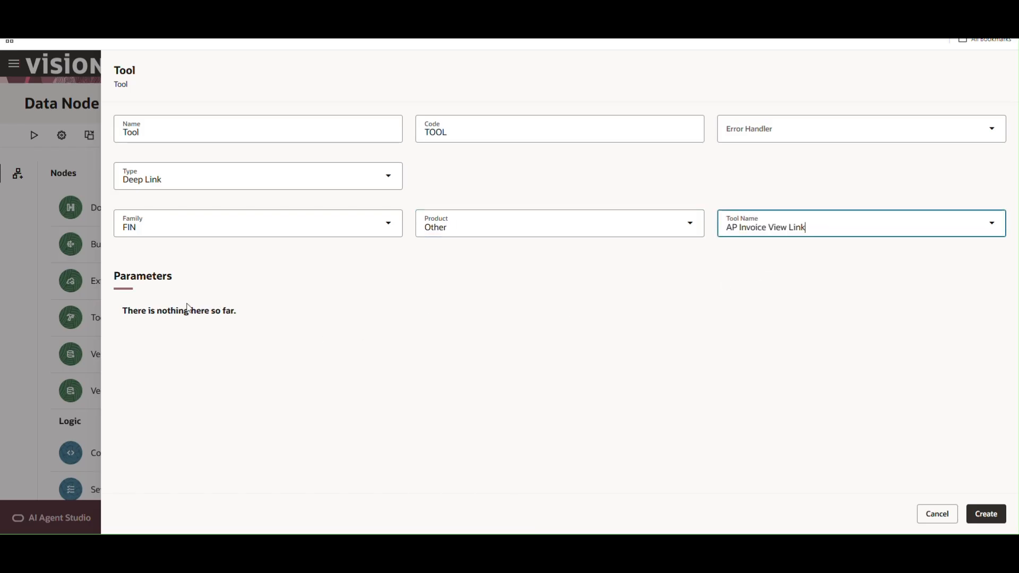
{"action": "left_click", "coordinate": [488, 264]}
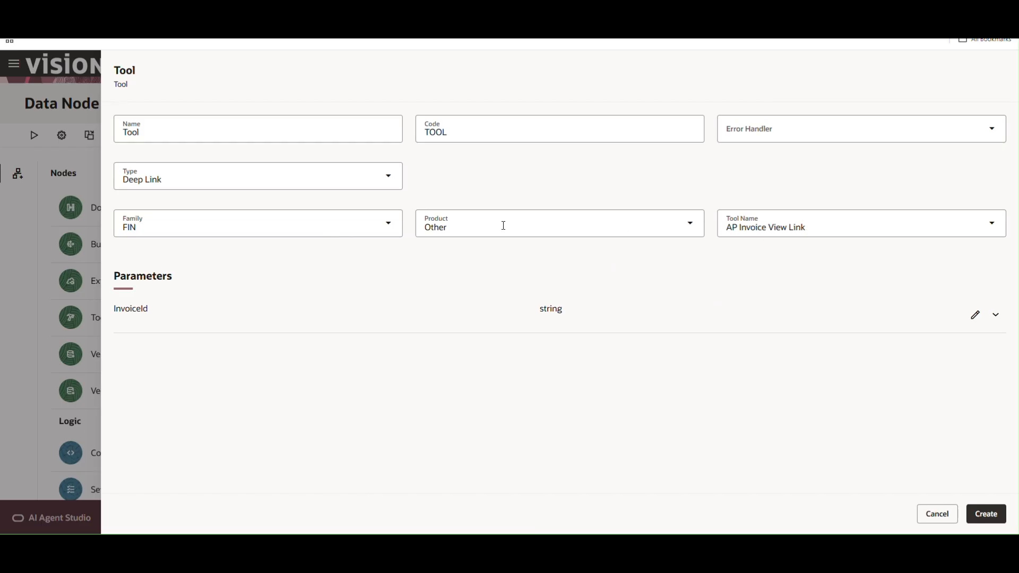
- Try the User session type for the node and settle on Chat attachments reader
{"action": "left_click", "coordinate": [275, 188]}
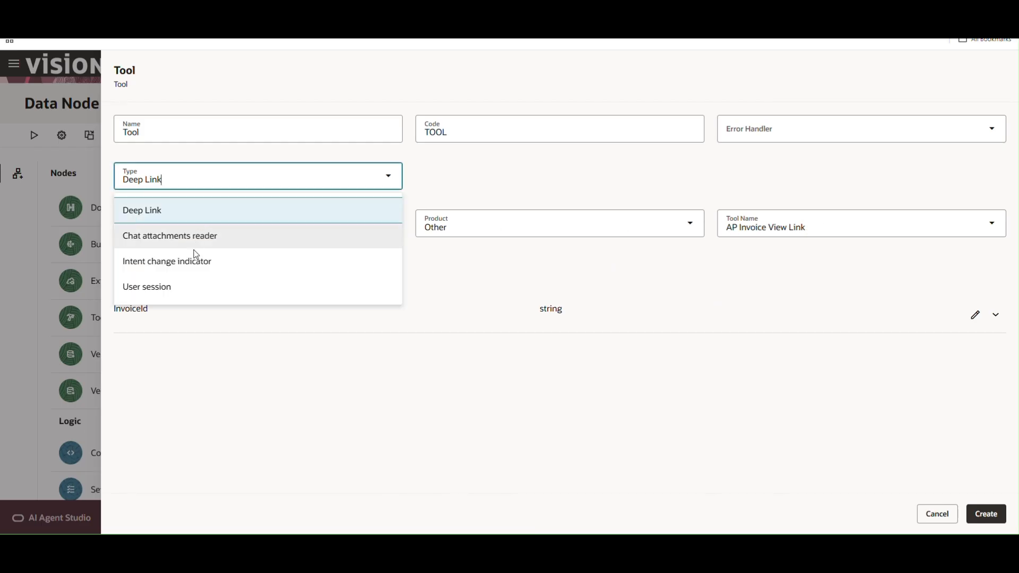
{"action": "left_click", "coordinate": [175, 288]}
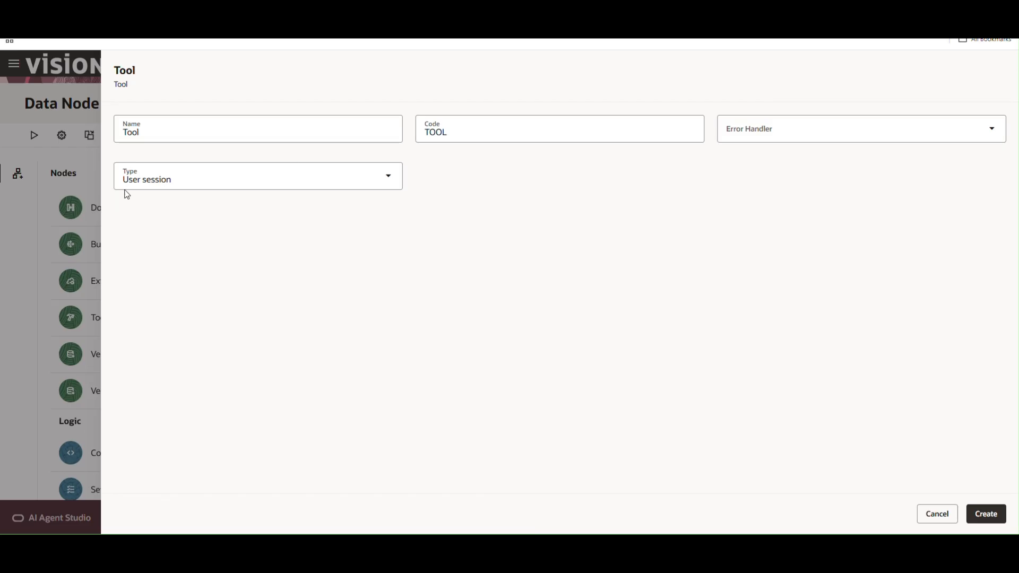
{"action": "left_click", "coordinate": [218, 182]}
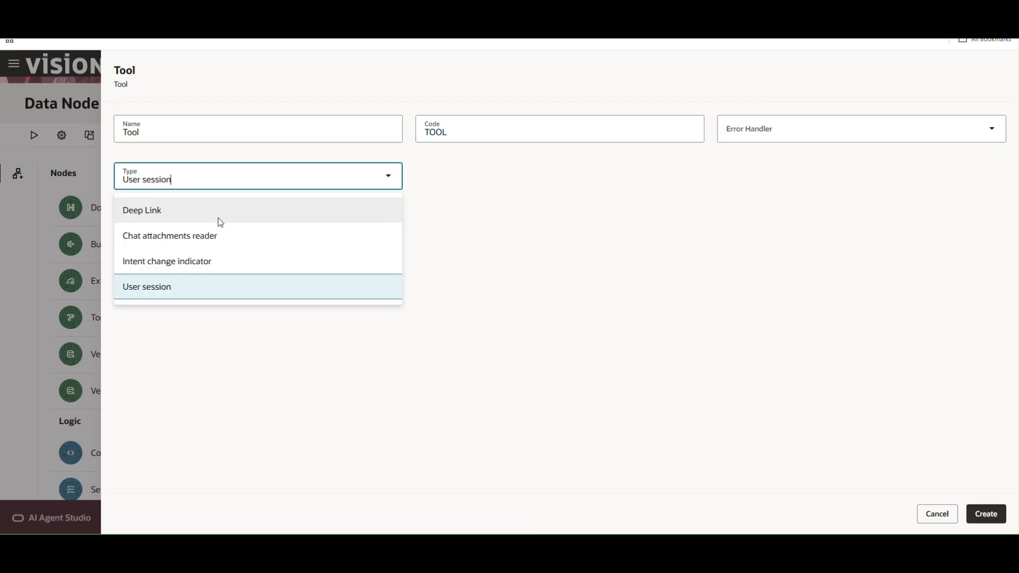
{"action": "left_click", "coordinate": [187, 241]}
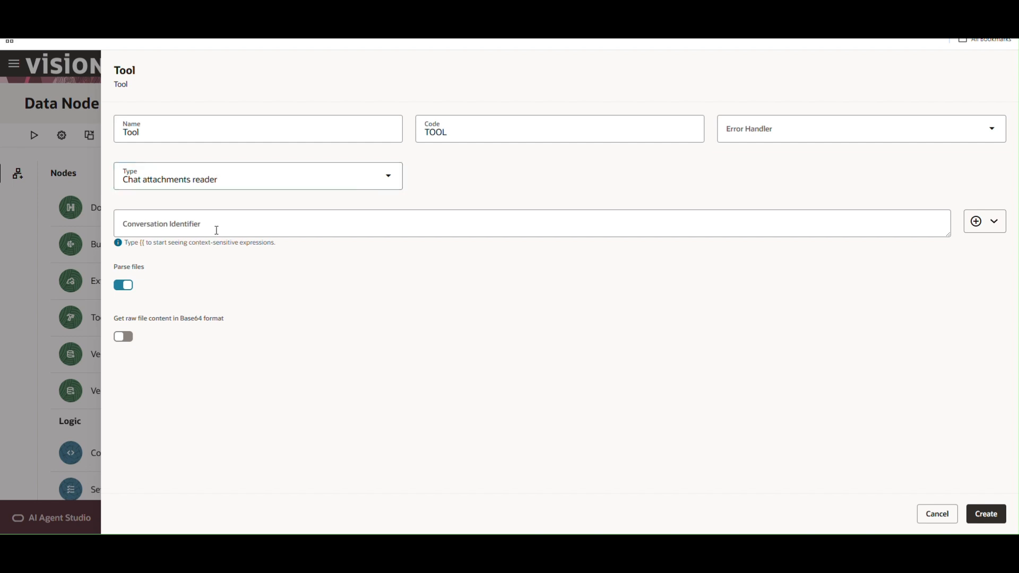
- Set the conversation identifier to {{$context.$workflow.$conversationId}} and create the node under the name Tool Node
{"action": "left_click", "coordinate": [234, 227]}
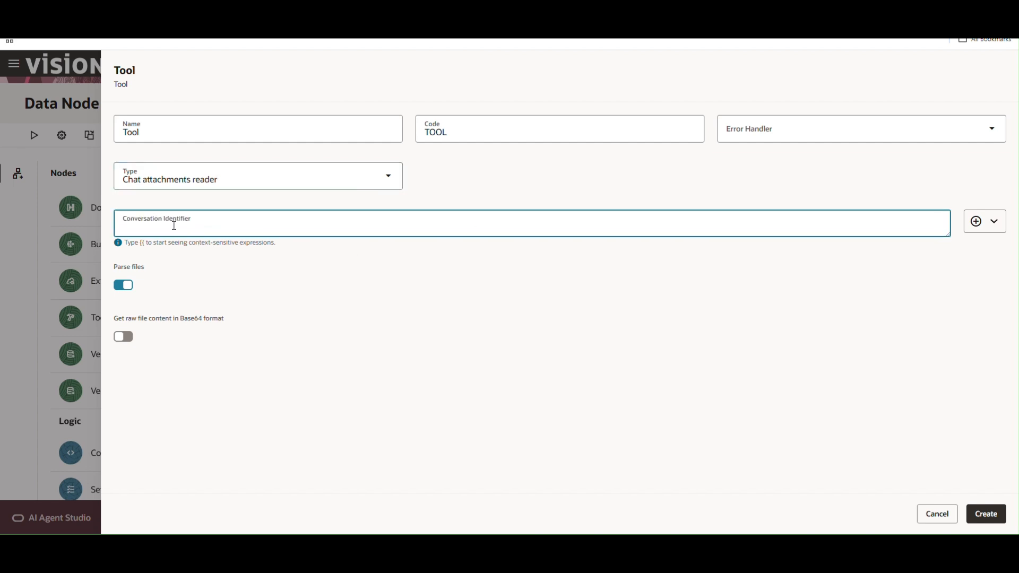
{"action": "left_click", "coordinate": [979, 227]}
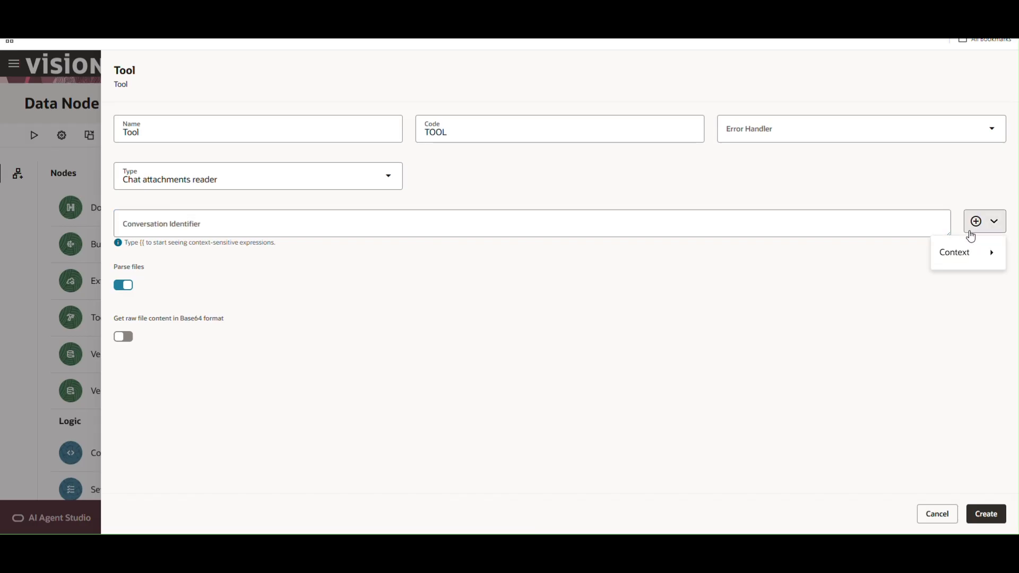
{"action": "mouse_move", "coordinate": [956, 253]}
{"action": "mouse_move", "coordinate": [907, 258]}
{"action": "mouse_move", "coordinate": [890, 277]}
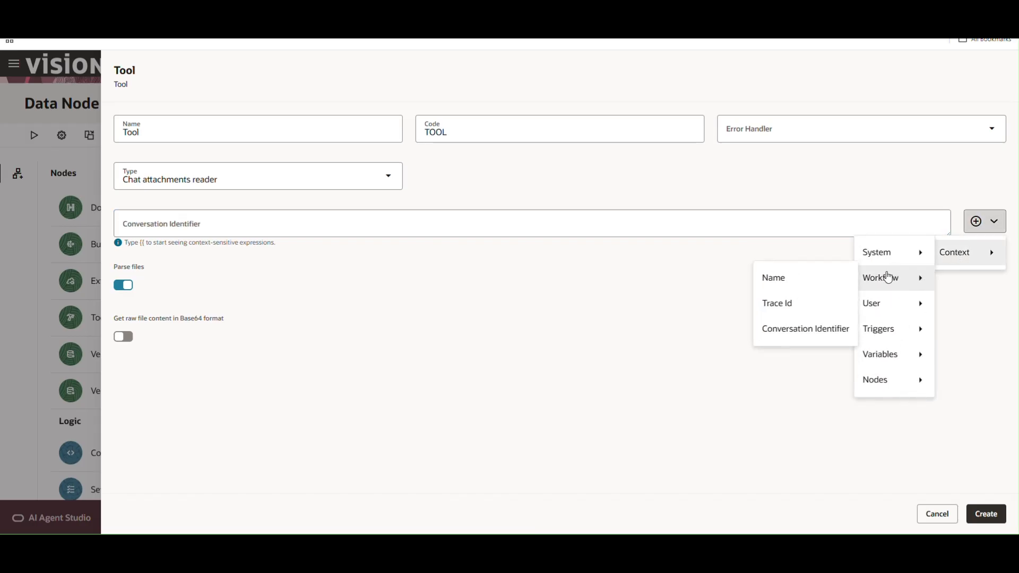
{"action": "left_click", "coordinate": [804, 330]}
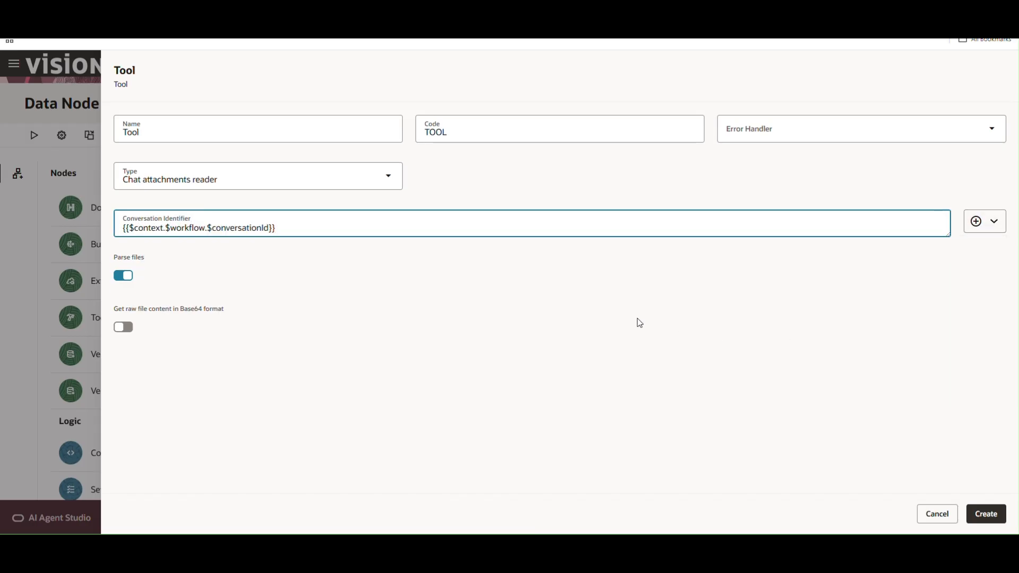
{"action": "left_click_drag", "start_coordinate": [112, 265], "coordinate": [162, 265]}
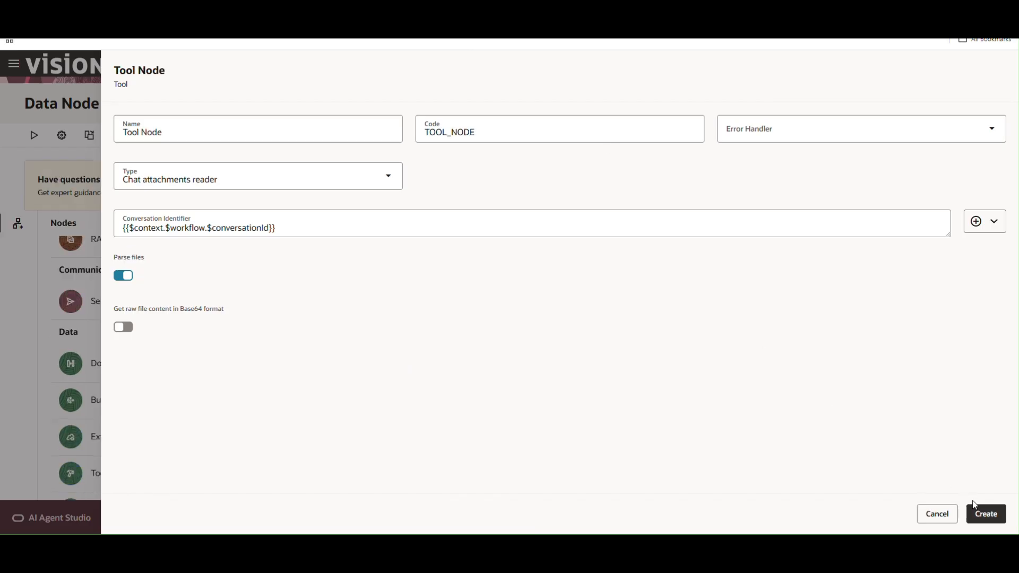
{"action": "left_click", "coordinate": [977, 513]}
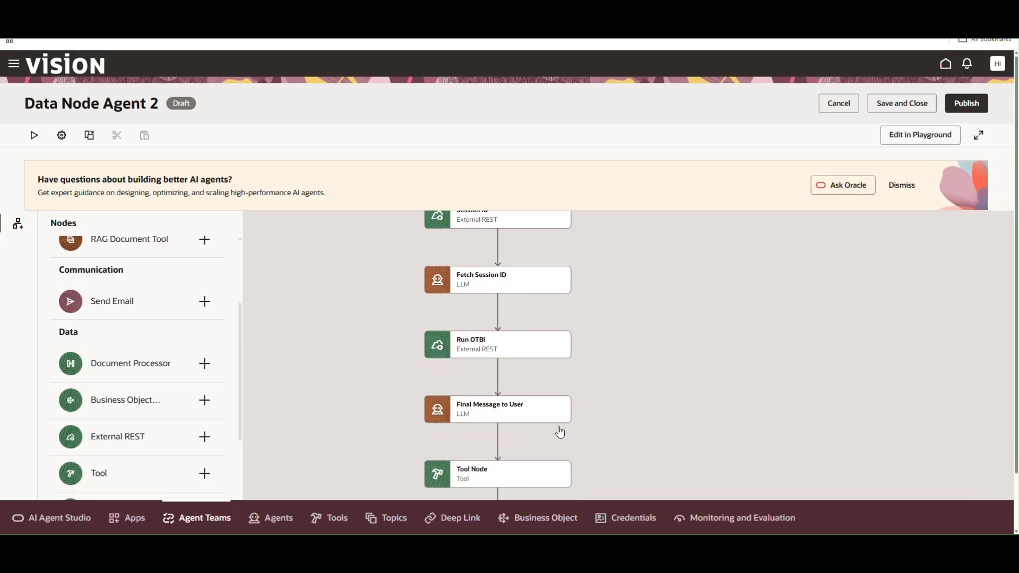
- Delete the Final Message to User, Run OTBI and Fetch Session ID nodes from the workflow
{"action": "left_click", "coordinate": [562, 414]}
{"action": "left_click", "coordinate": [580, 336]}
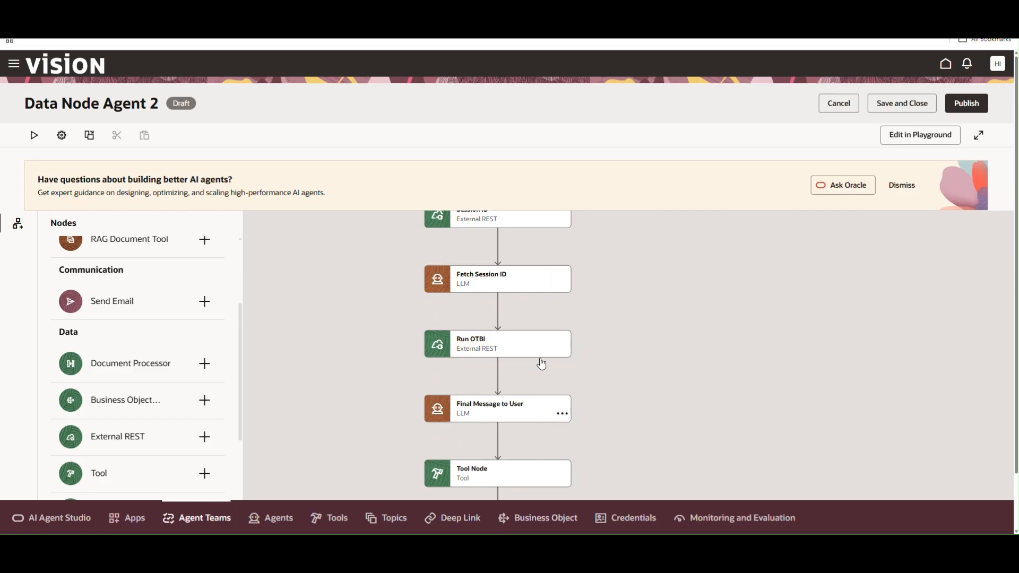
{"action": "left_click", "coordinate": [563, 351]}
{"action": "left_click", "coordinate": [576, 403]}
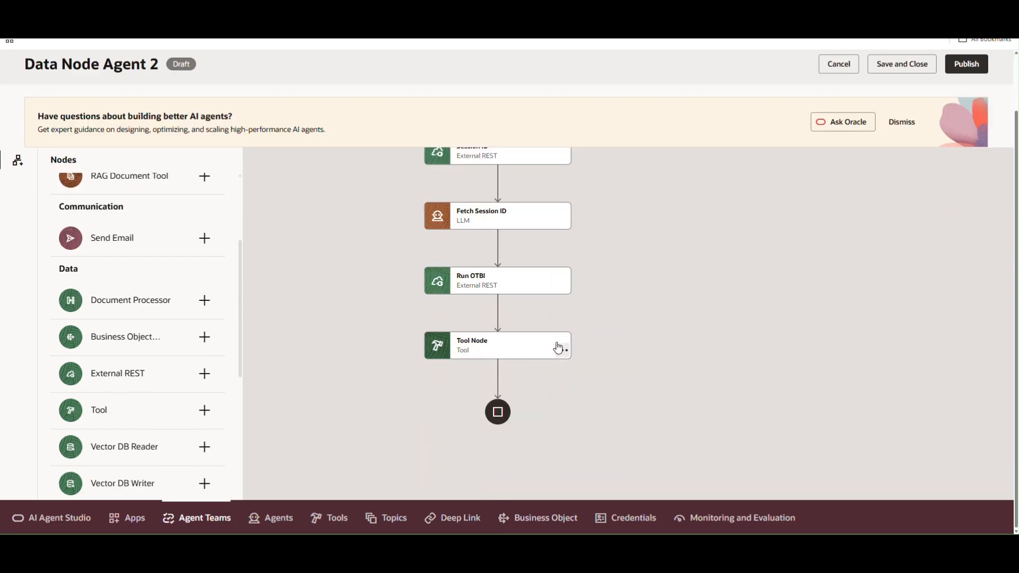
{"action": "left_click", "coordinate": [563, 287]}
{"action": "left_click", "coordinate": [592, 337]}
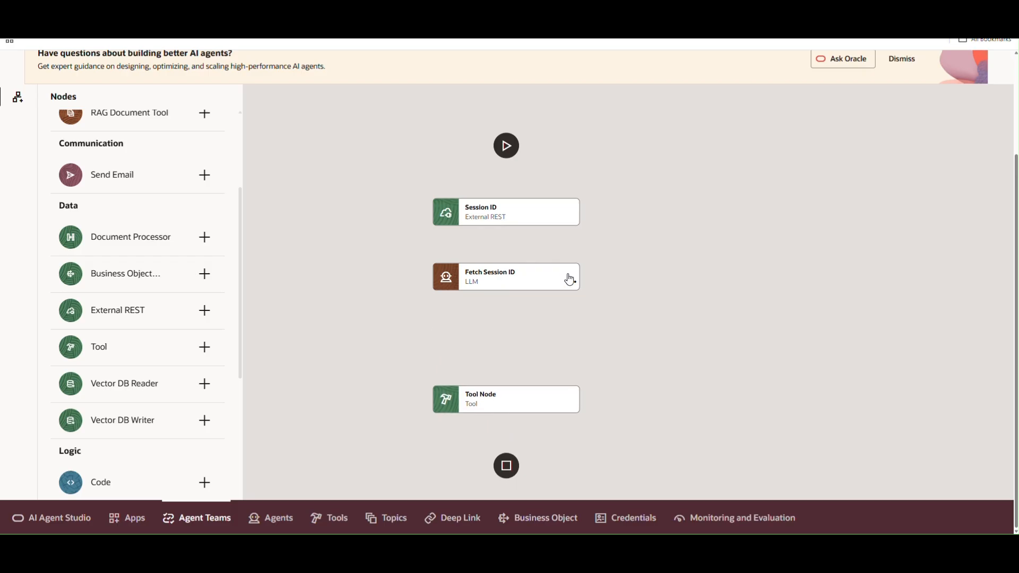
{"action": "left_click", "coordinate": [570, 279]}
{"action": "left_click", "coordinate": [591, 355]}
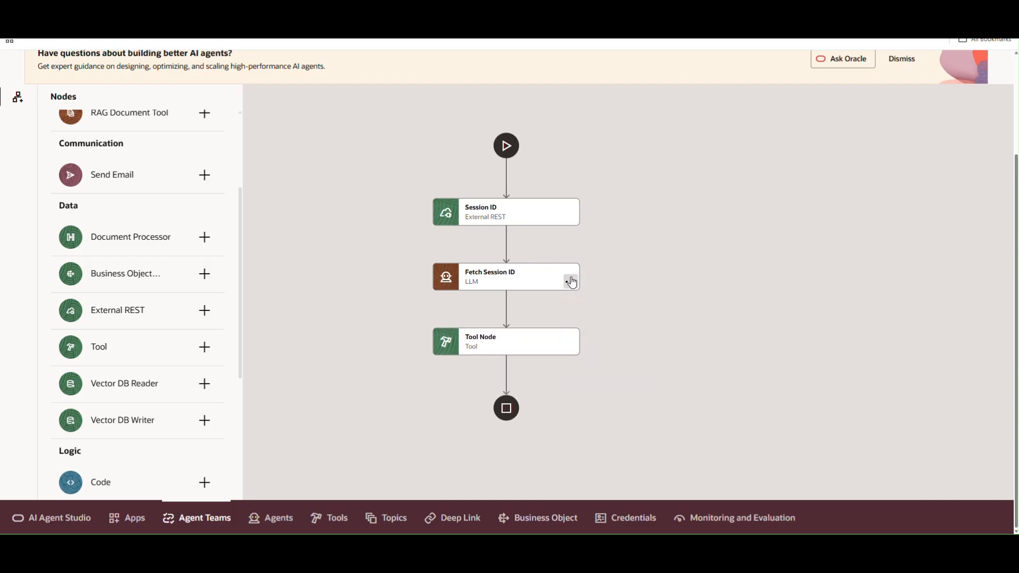
{"action": "left_click", "coordinate": [570, 282]}
{"action": "left_click", "coordinate": [599, 359]}
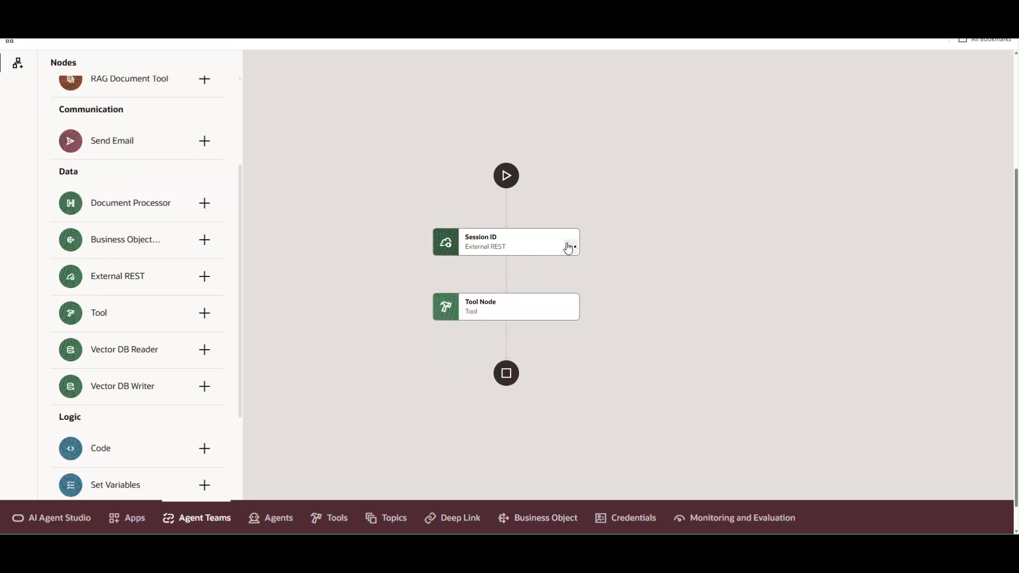
- Remove the Session ID External REST node from the workflow
{"action": "left_click", "coordinate": [571, 247]}
{"action": "left_click", "coordinate": [593, 300]}
{"action": "left_click", "coordinate": [571, 248]}
{"action": "left_click", "coordinate": [597, 289]}
- Enable file upload in the agent team's chat experience settings and save the update
{"action": "scroll", "coordinate": [80, 134], "scroll_direction": "up", "scroll_amount": 3}
{"action": "scroll", "coordinate": [191, 175], "scroll_direction": "up", "scroll_amount": 2}
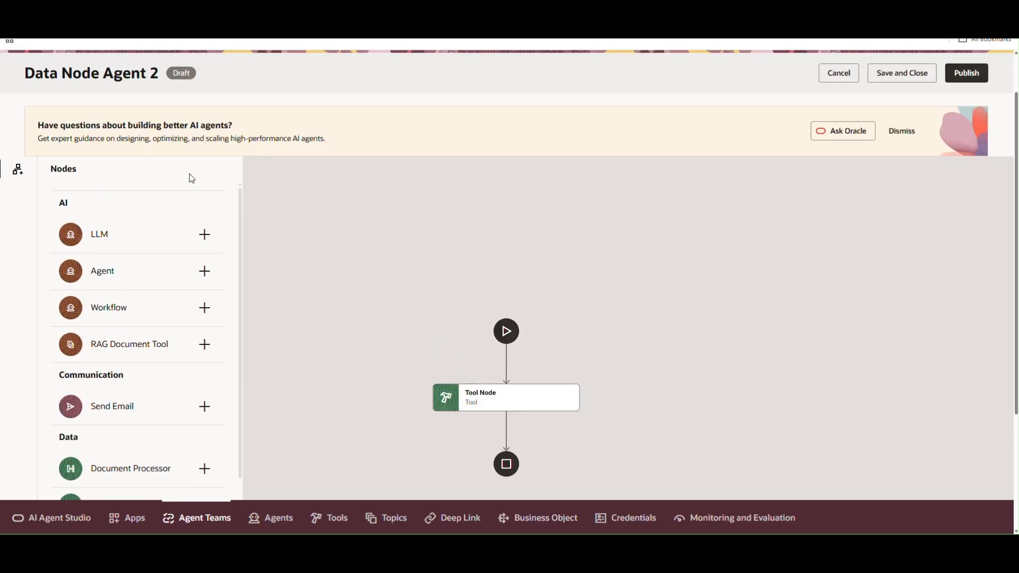
{"action": "scroll", "coordinate": [191, 175], "scroll_direction": "up", "scroll_amount": 1}
{"action": "left_click", "coordinate": [62, 135]}
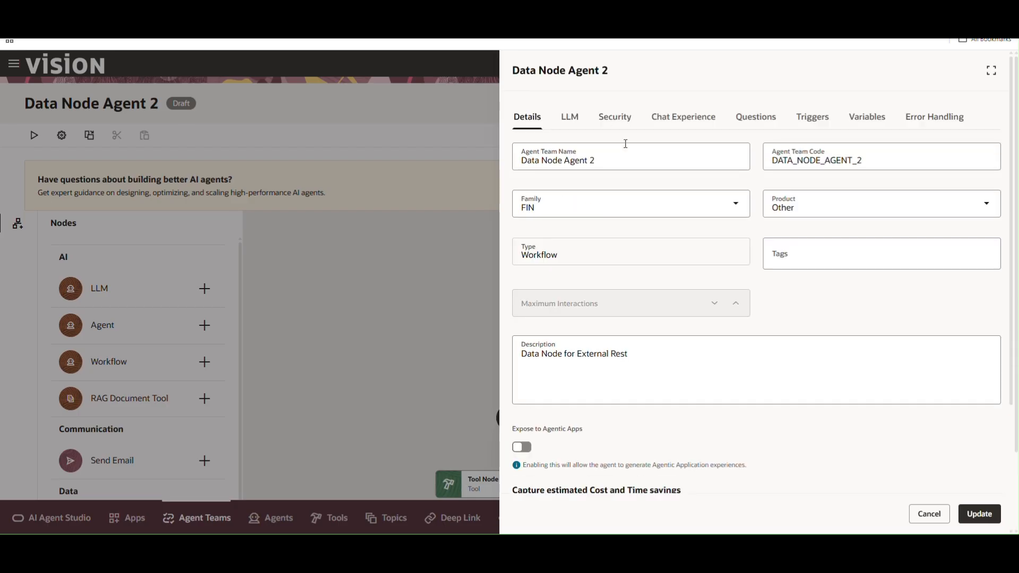
{"action": "left_click", "coordinate": [689, 117]}
{"action": "left_click", "coordinate": [538, 166]}
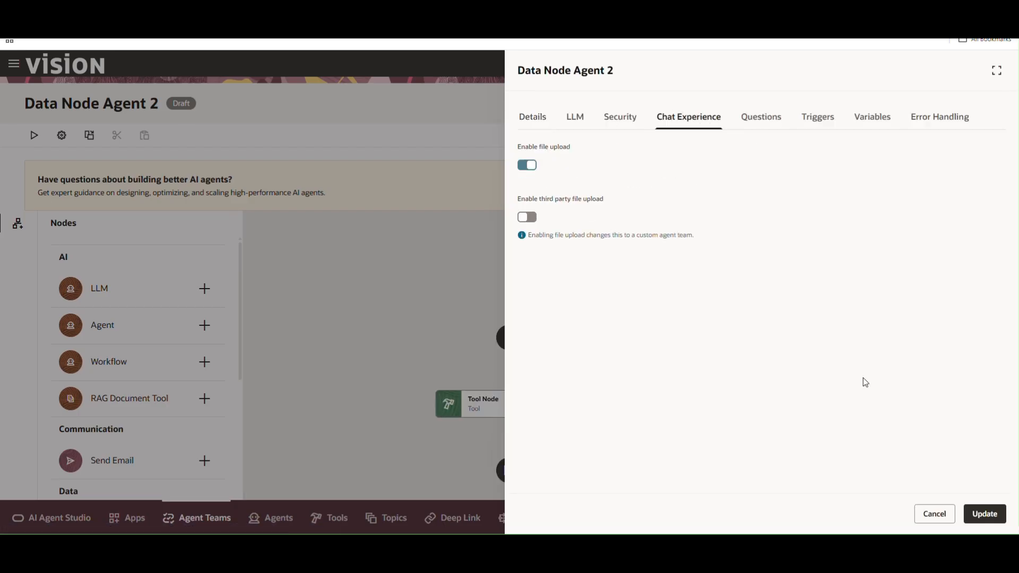
{"action": "left_click", "coordinate": [986, 515]}
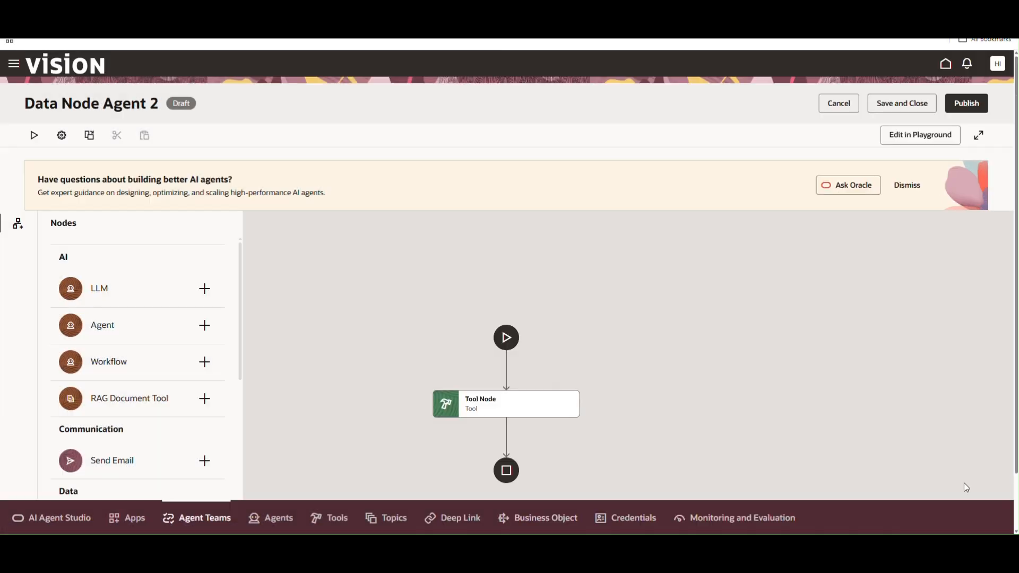
- Test the agent by attaching wordpress-pdf-invoice-plugin-sample.pdf in the chat and sending the message "Process"
{"action": "left_click", "coordinate": [34, 136]}
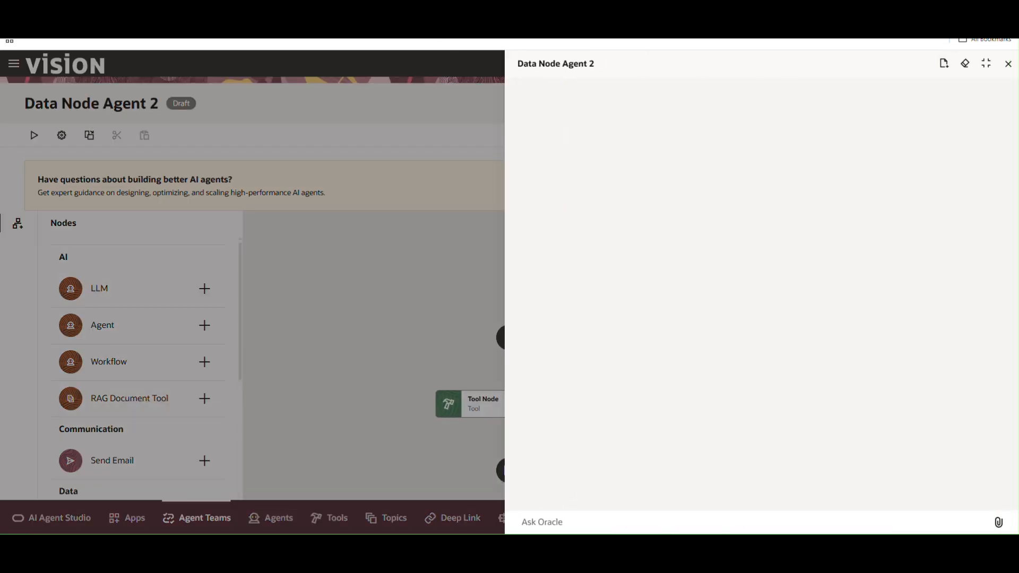
{"action": "left_click", "coordinate": [998, 522]}
{"action": "left_click_drag", "start_coordinate": [202, 504], "coordinate": [712, 522]}
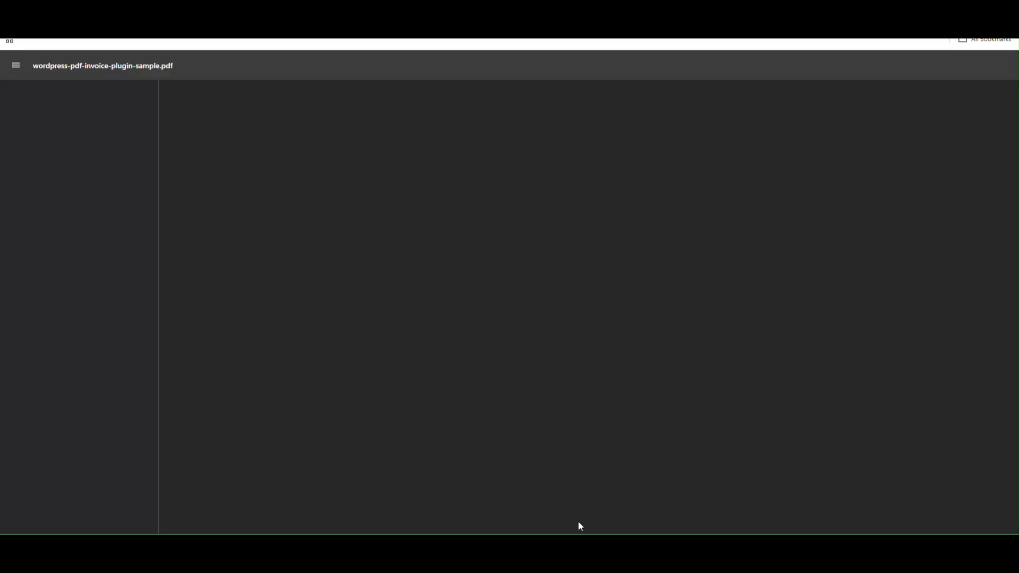
{"action": "key", "text": "ctrl+w"}
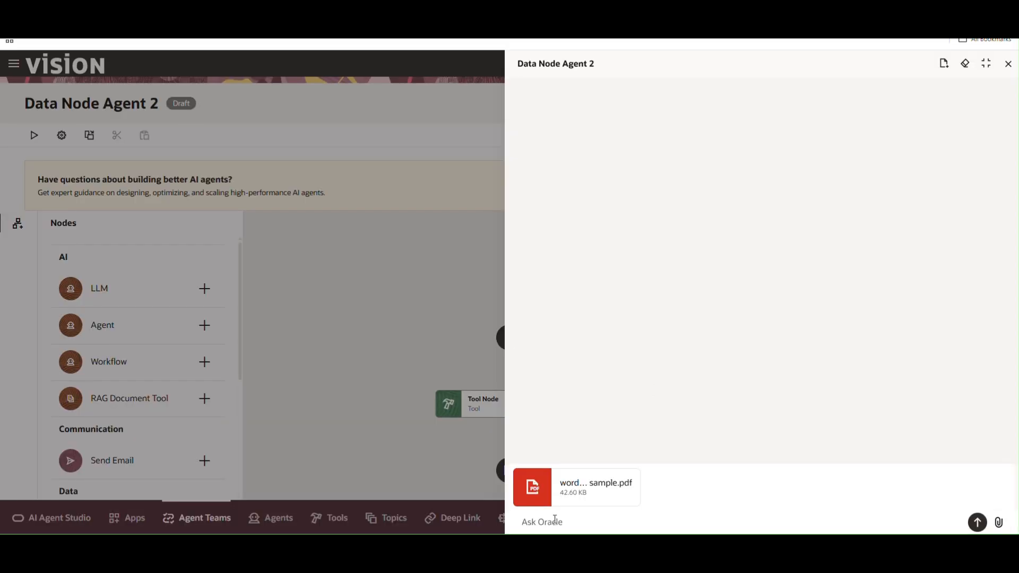
{"action": "type", "text": "Process"}
{"action": "key", "text": "Return"}
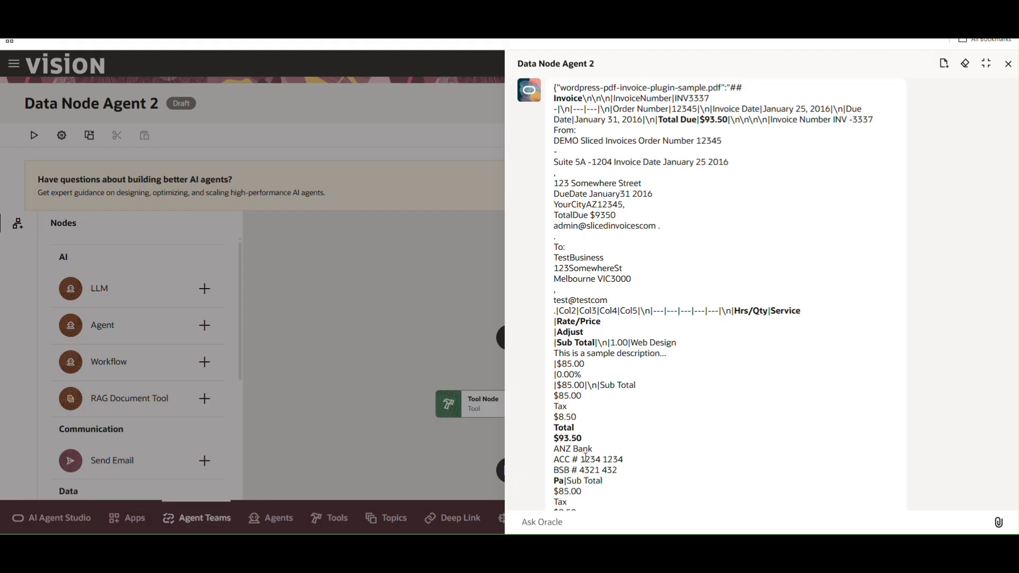
- Examine the Tool Node's input, output and tools in the run trace and the returned invoice text, and close the test chat
{"action": "scroll", "coordinate": [751, 382], "scroll_direction": "up", "scroll_amount": 7}
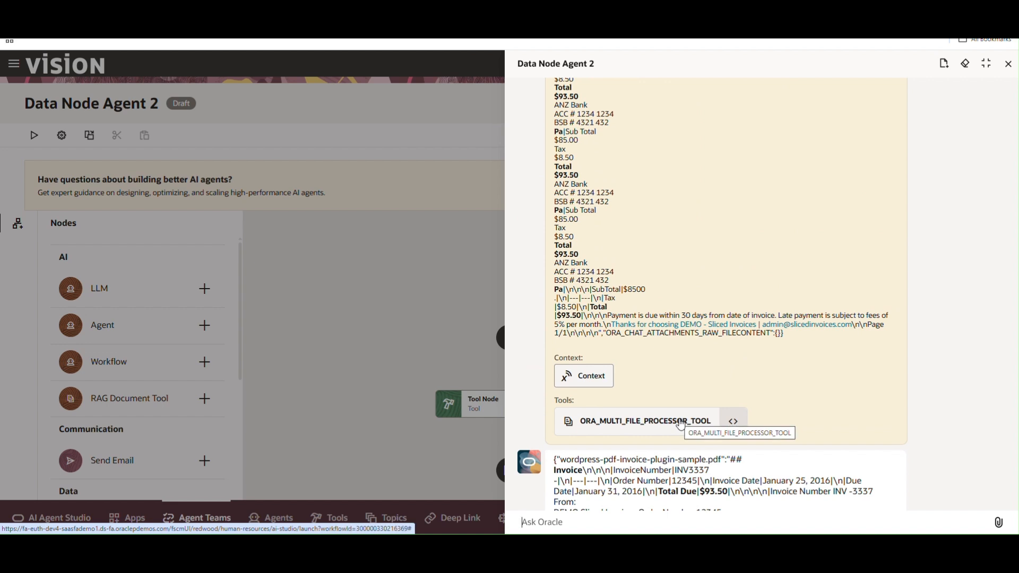
{"action": "scroll", "coordinate": [690, 414], "scroll_direction": "up", "scroll_amount": 15}
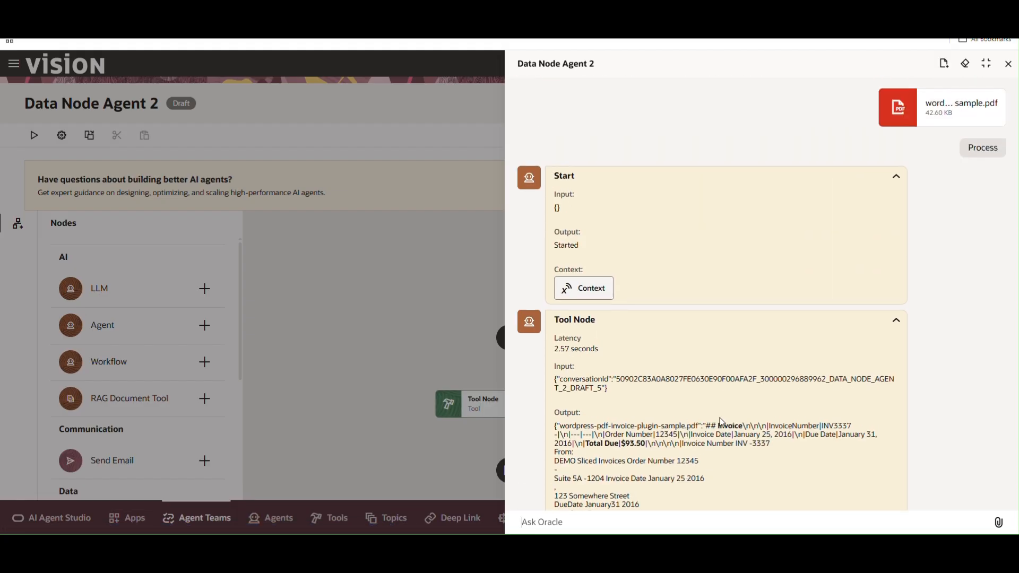
{"action": "scroll", "coordinate": [690, 298], "scroll_direction": "down", "scroll_amount": 15}
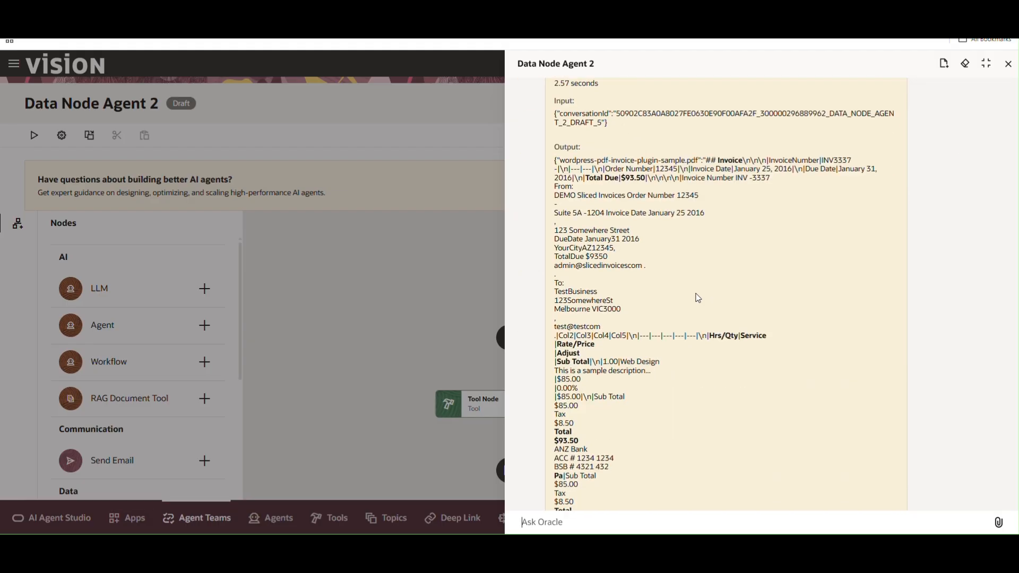
{"action": "scroll", "coordinate": [616, 372], "scroll_direction": "up", "scroll_amount": 10}
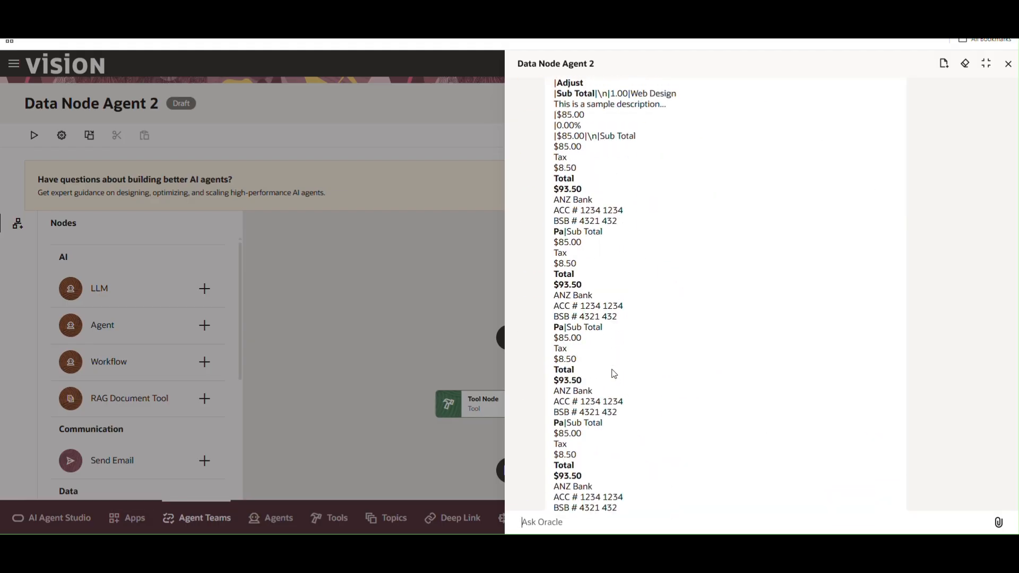
{"action": "left_click_drag", "start_coordinate": [573, 263], "coordinate": [749, 275]}
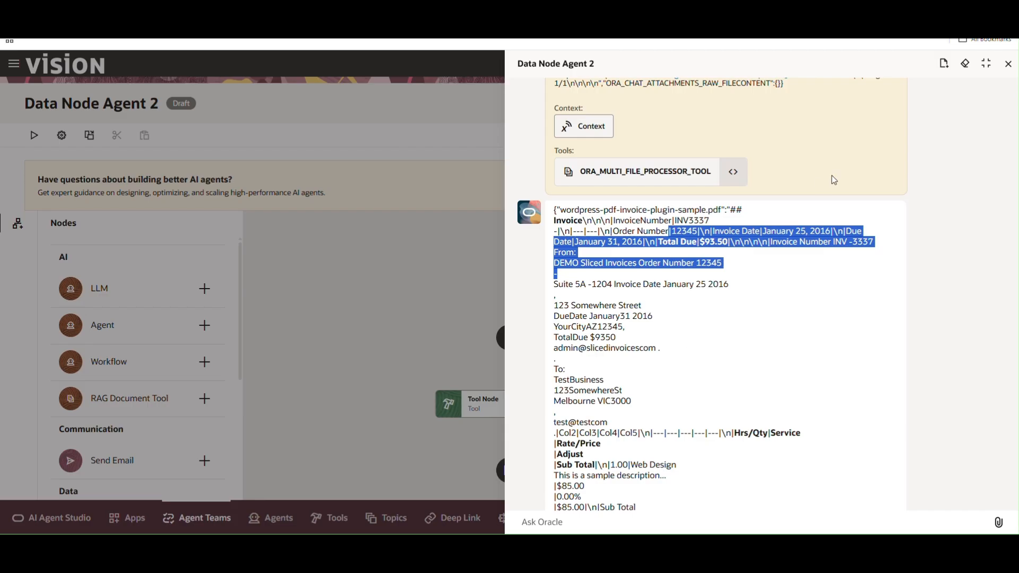
{"action": "left_click", "coordinate": [1006, 66]}
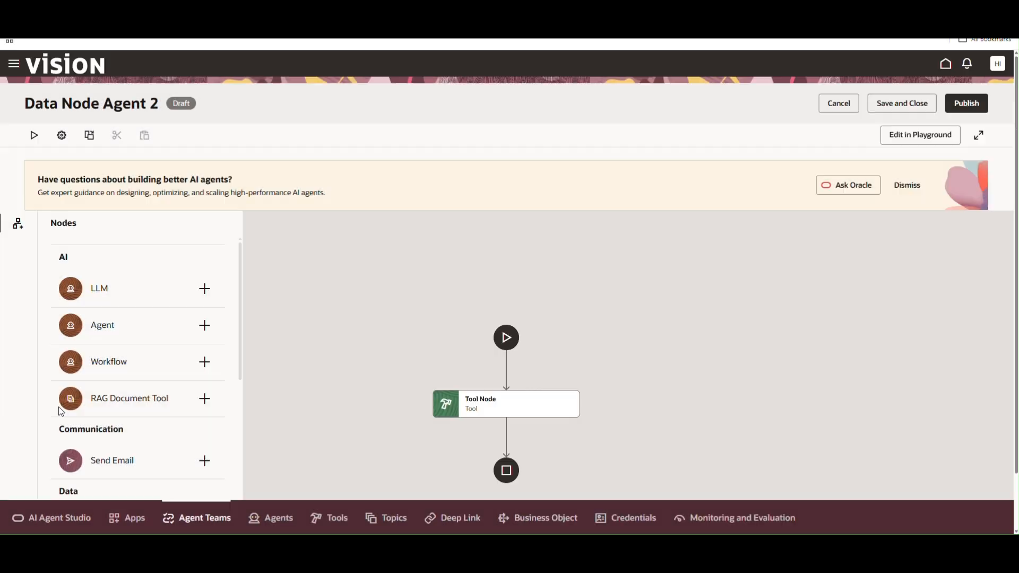
- Change the Tool Node's type to User session and save the node
{"action": "scroll", "coordinate": [166, 393], "scroll_direction": "down", "scroll_amount": 5}
{"action": "scroll", "coordinate": [166, 383], "scroll_direction": "up", "scroll_amount": 1}
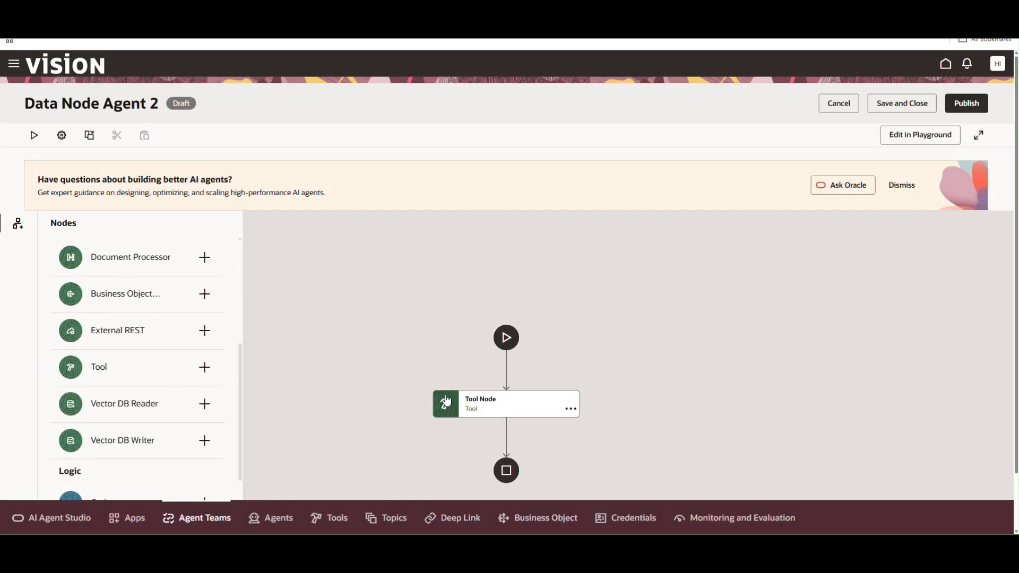
{"action": "left_click", "coordinate": [573, 416]}
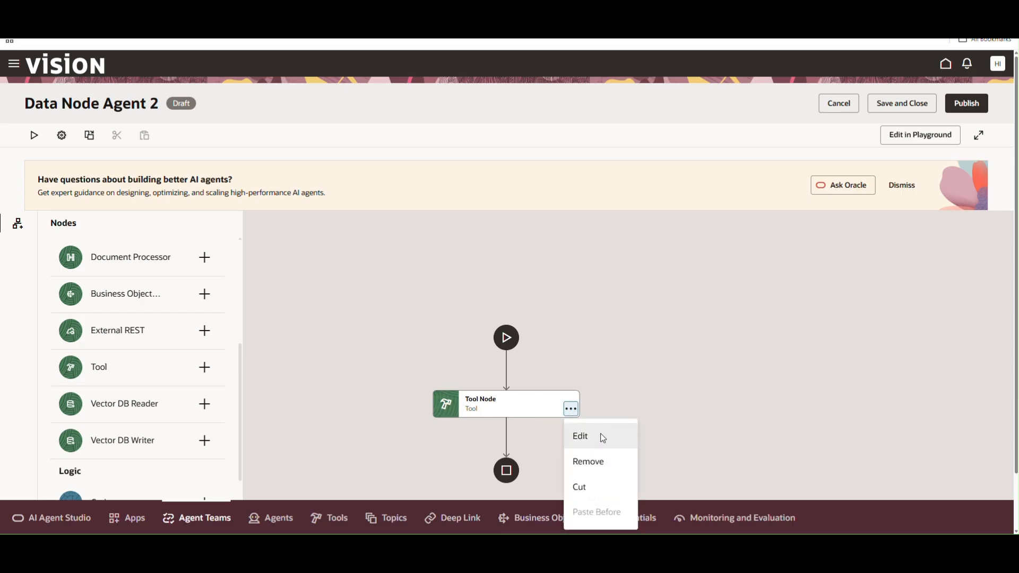
{"action": "left_click", "coordinate": [600, 437]}
{"action": "left_click", "coordinate": [249, 187]}
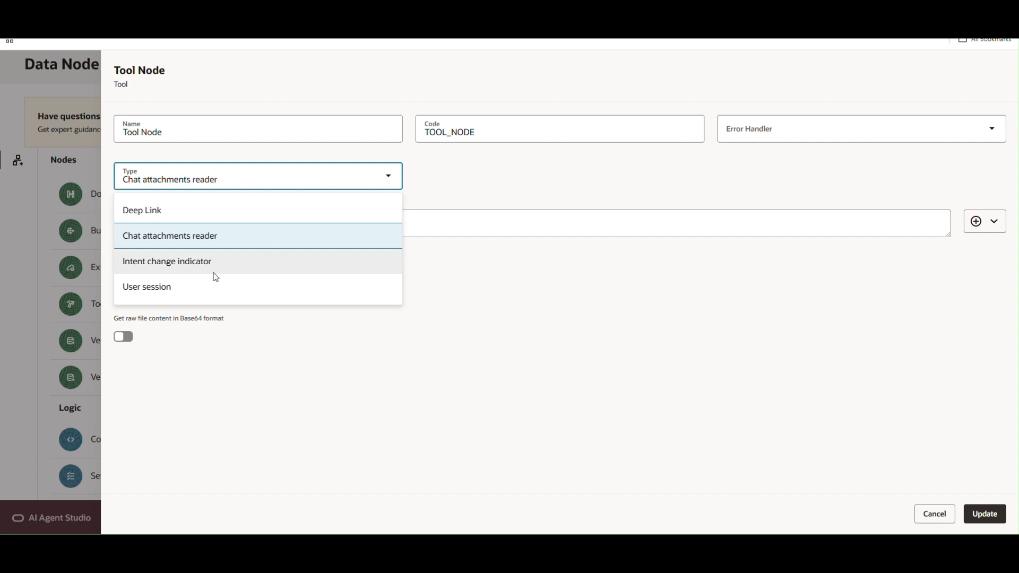
{"action": "left_click", "coordinate": [158, 285]}
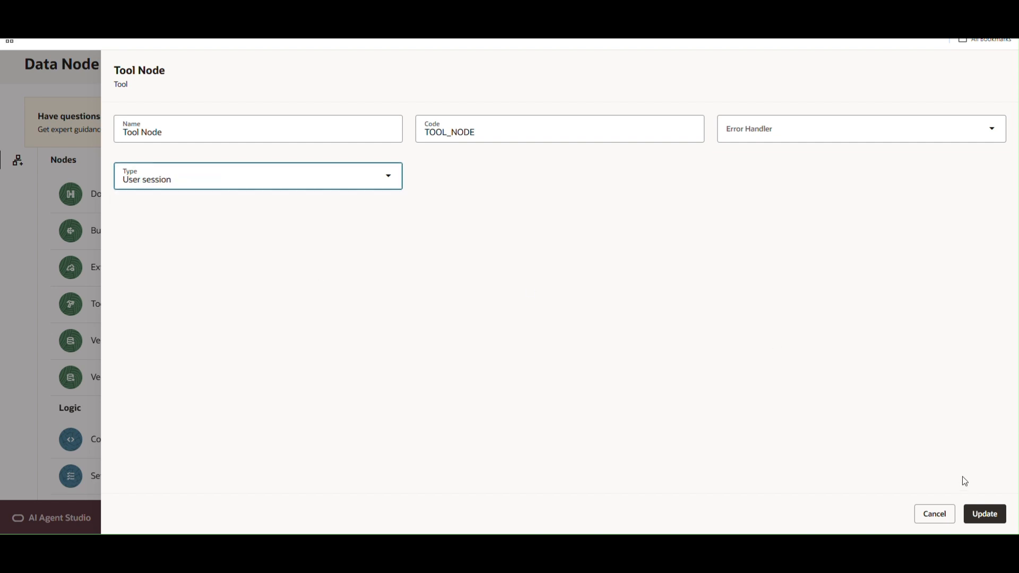
{"action": "left_click", "coordinate": [986, 515]}
{"action": "scroll", "coordinate": [42, 114], "scroll_direction": "up", "scroll_amount": 2}
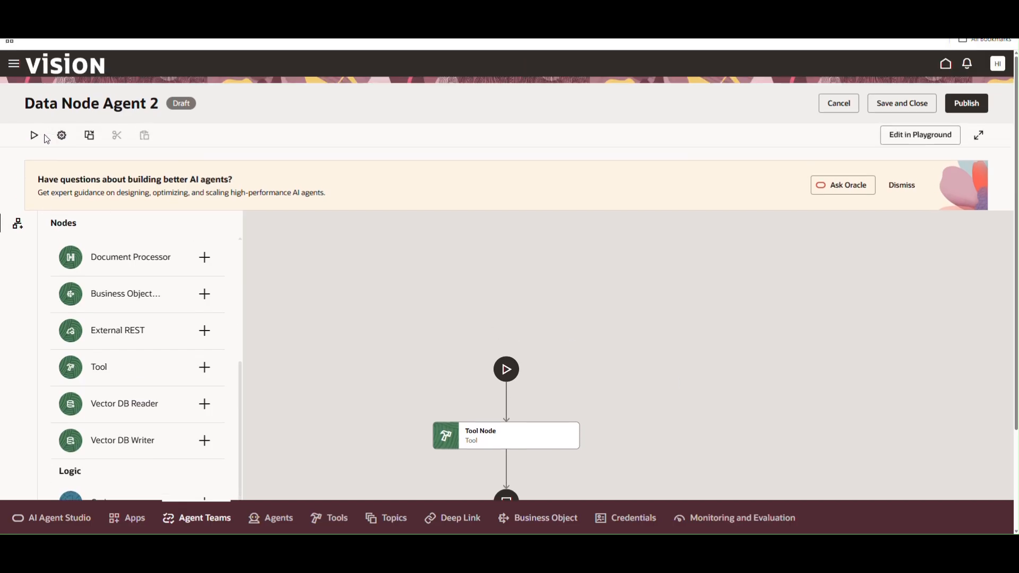
- Run the agent again with the message "Go"
{"action": "left_click", "coordinate": [35, 139]}
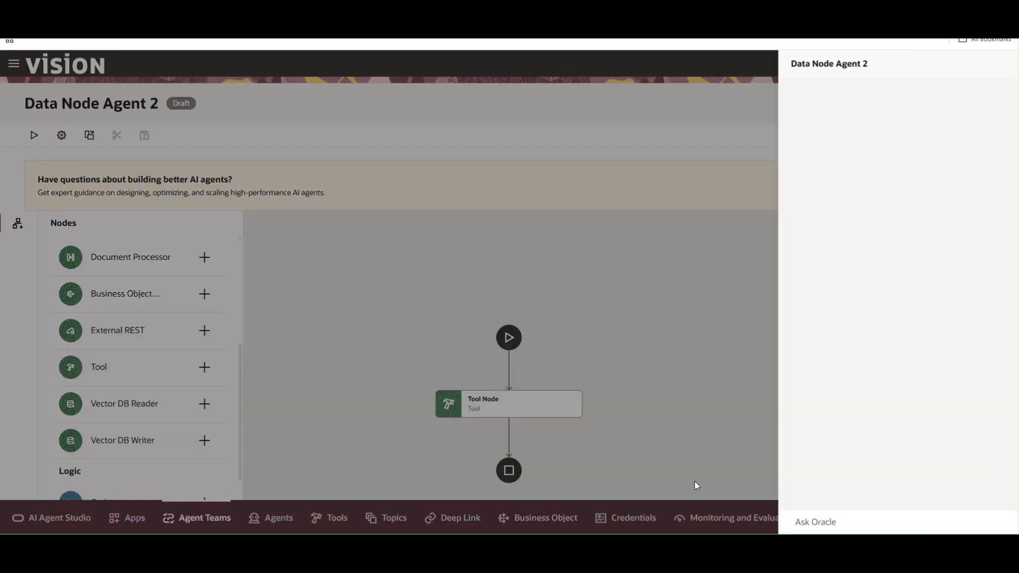
{"action": "type", "text": "Go"}
{"action": "key", "text": "Return"}
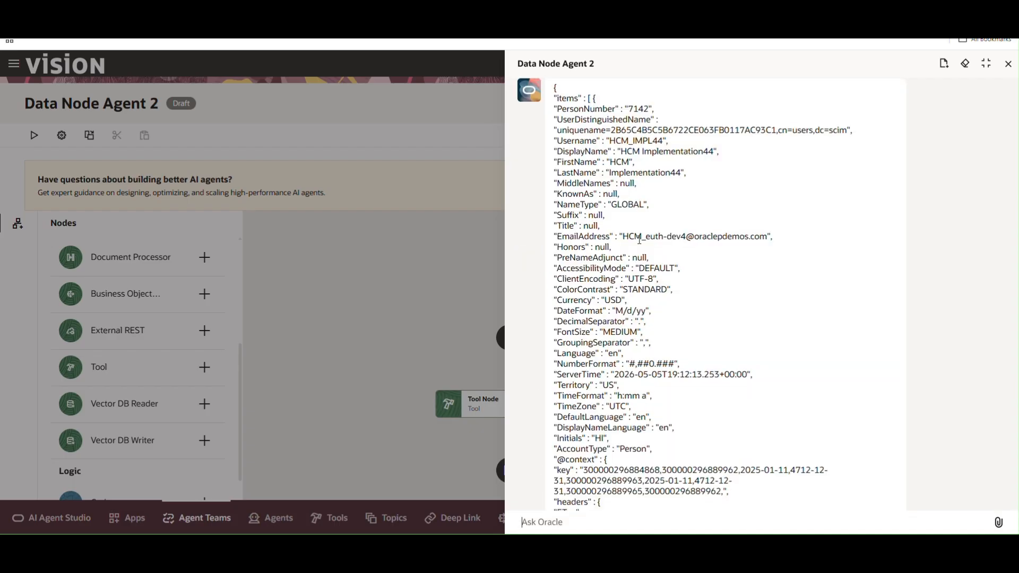
- Review the user session details in the response, including the email address and username fields, and close the test chat
{"action": "left_click_drag", "start_coordinate": [631, 239], "coordinate": [713, 237]}
{"action": "scroll", "coordinate": [690, 307], "scroll_direction": "down", "scroll_amount": 10}
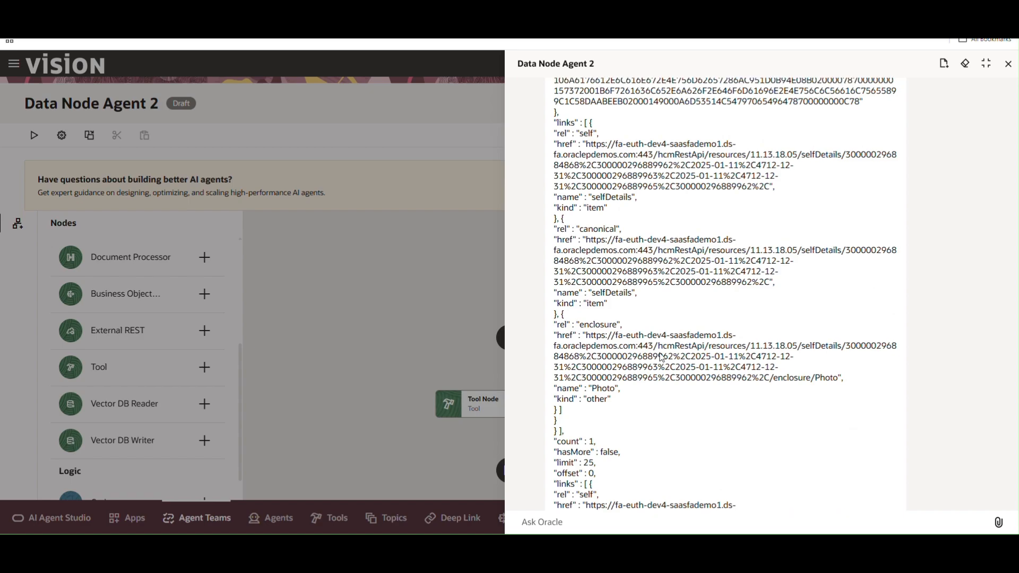
{"action": "scroll", "coordinate": [653, 354], "scroll_direction": "up", "scroll_amount": 7}
{"action": "scroll", "coordinate": [653, 354], "scroll_direction": "up", "scroll_amount": 1}
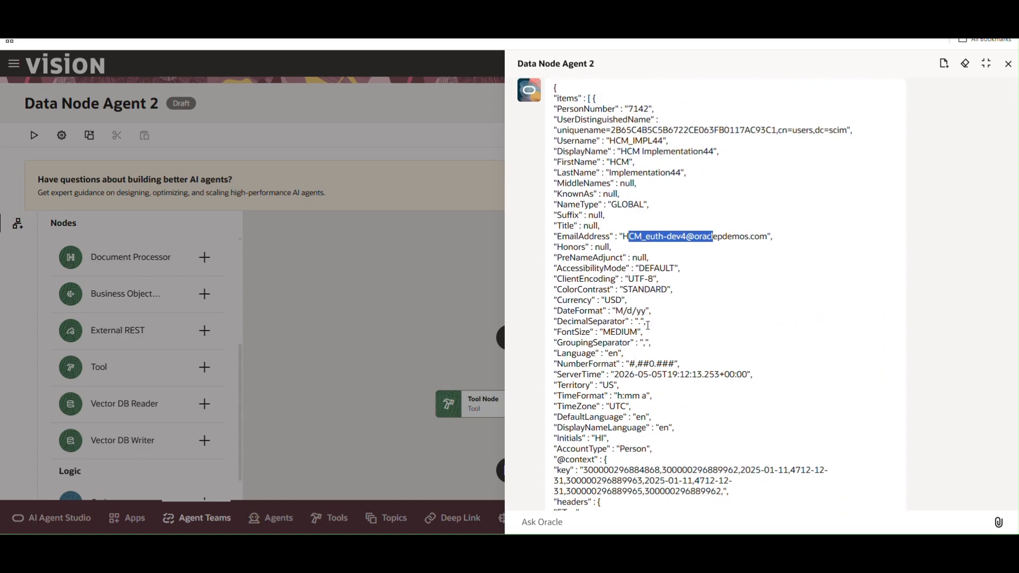
{"action": "left_click_drag", "start_coordinate": [629, 112], "coordinate": [679, 133]}
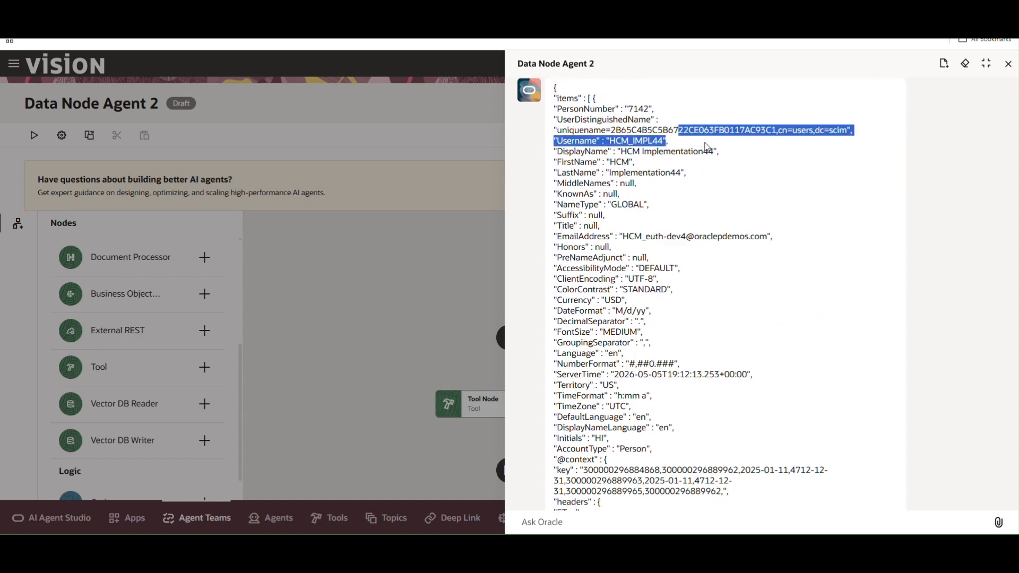
{"action": "left_click", "coordinate": [1008, 64]}
- Try the Intent change indicator type on the Tool Node to view its Intent field, and discard the edit
{"action": "left_click", "coordinate": [571, 409]}
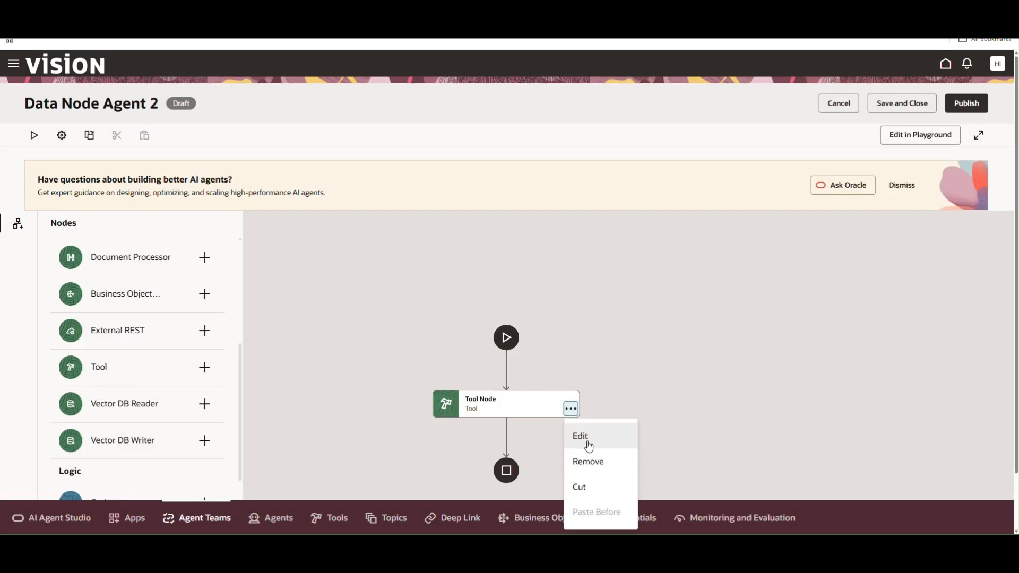
{"action": "left_click", "coordinate": [588, 448]}
{"action": "left_click", "coordinate": [220, 179]}
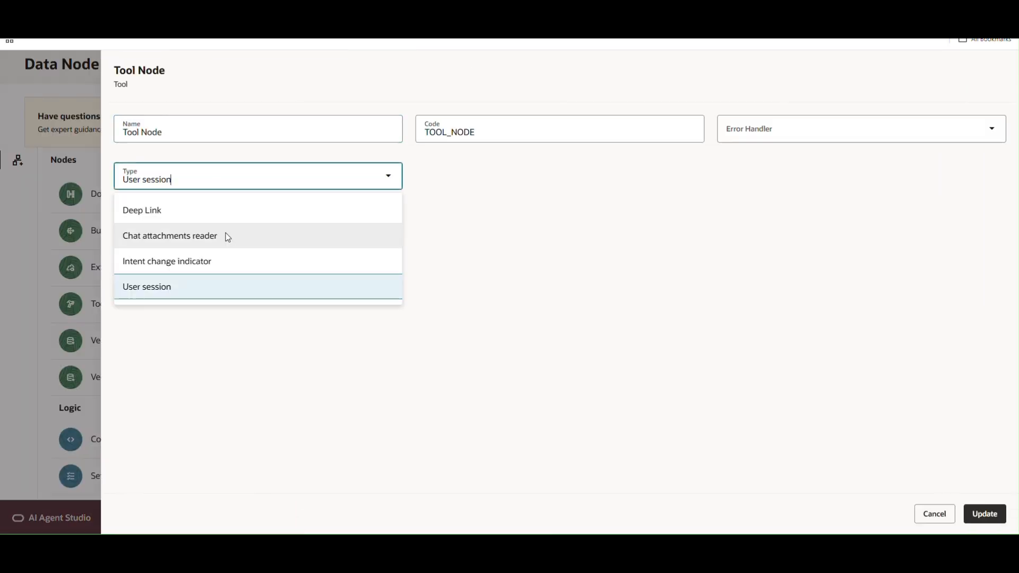
{"action": "left_click", "coordinate": [200, 261]}
{"action": "left_click", "coordinate": [268, 232]}
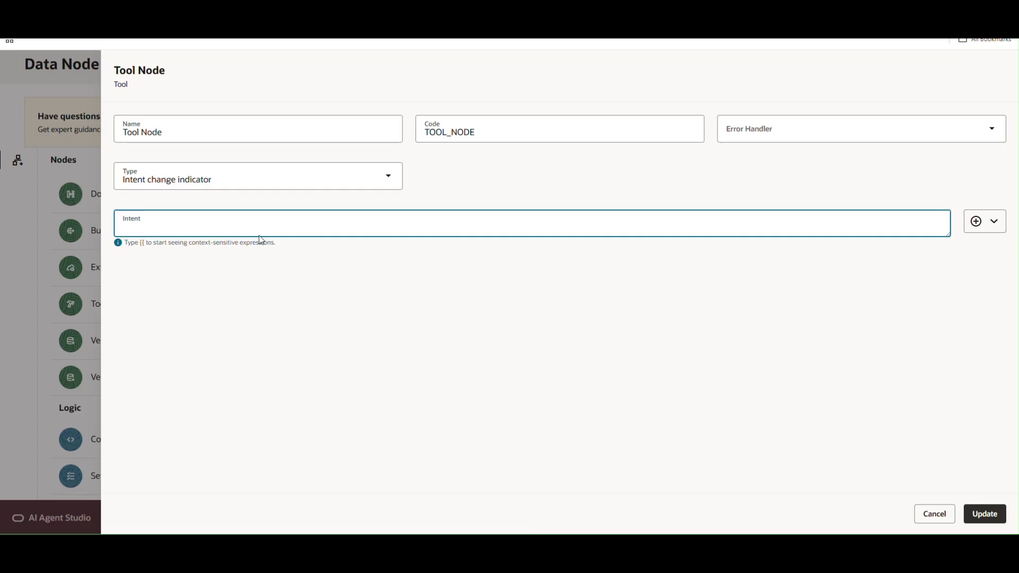
{"action": "left_click", "coordinate": [266, 177]}
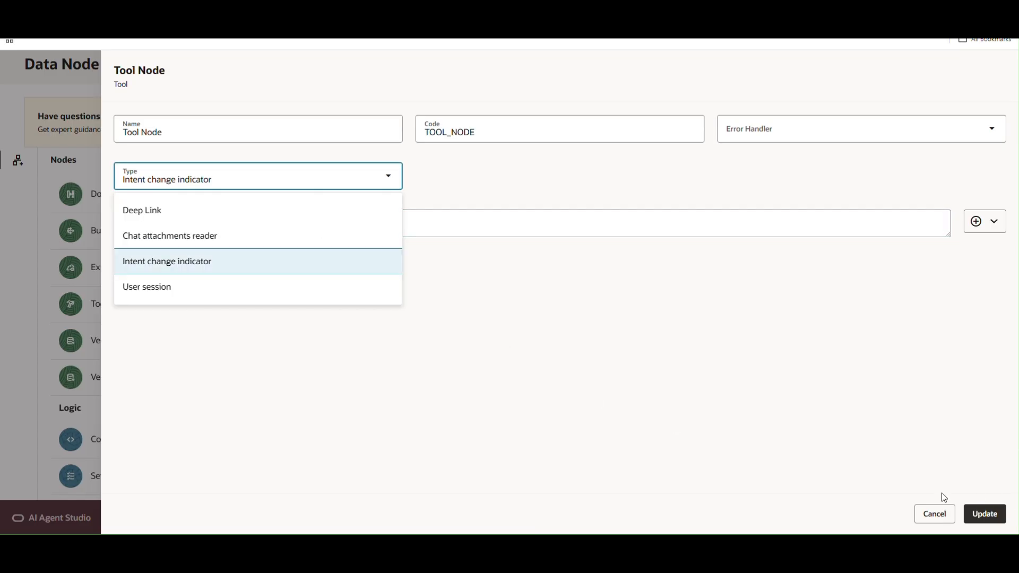
{"action": "left_click", "coordinate": [935, 514]}
{"action": "scroll", "coordinate": [109, 291], "scroll_direction": "up", "scroll_amount": 1}
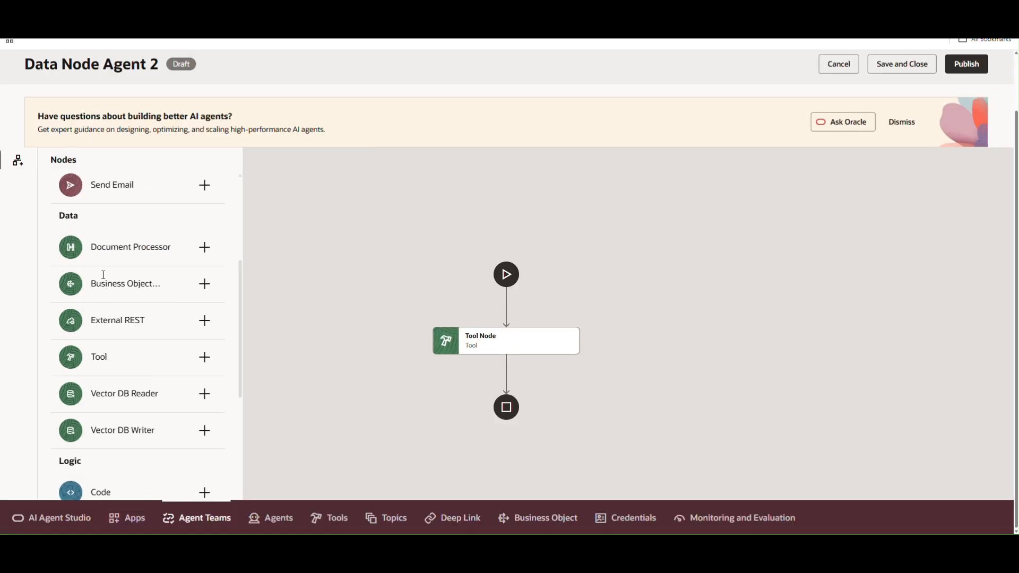